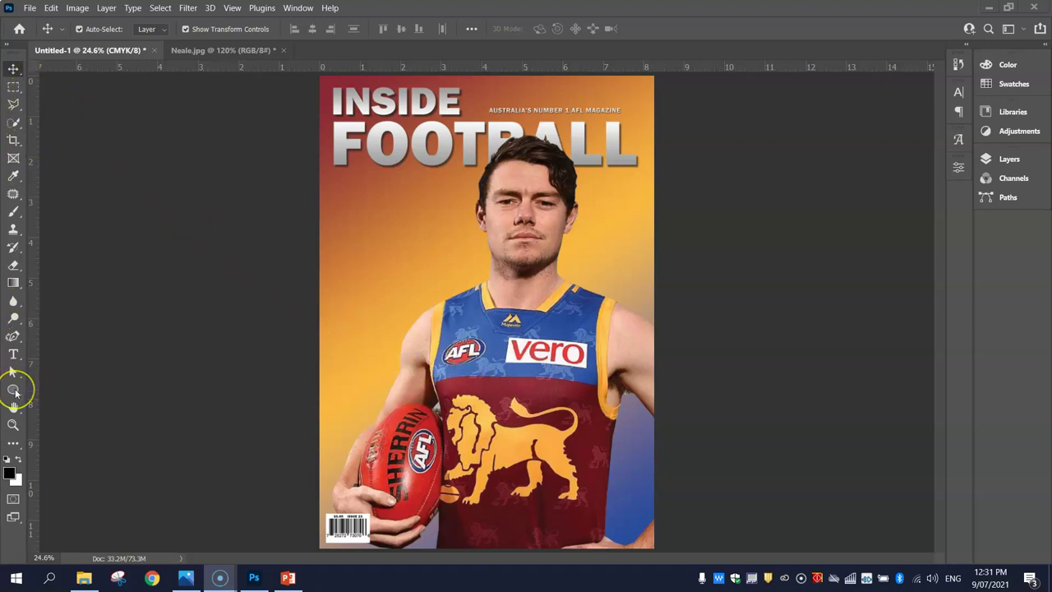
- Draw a black circle about 915 px in diameter over the player's shoulder with the Ellipse tool
{"action": "left_click", "coordinate": [14, 392]}
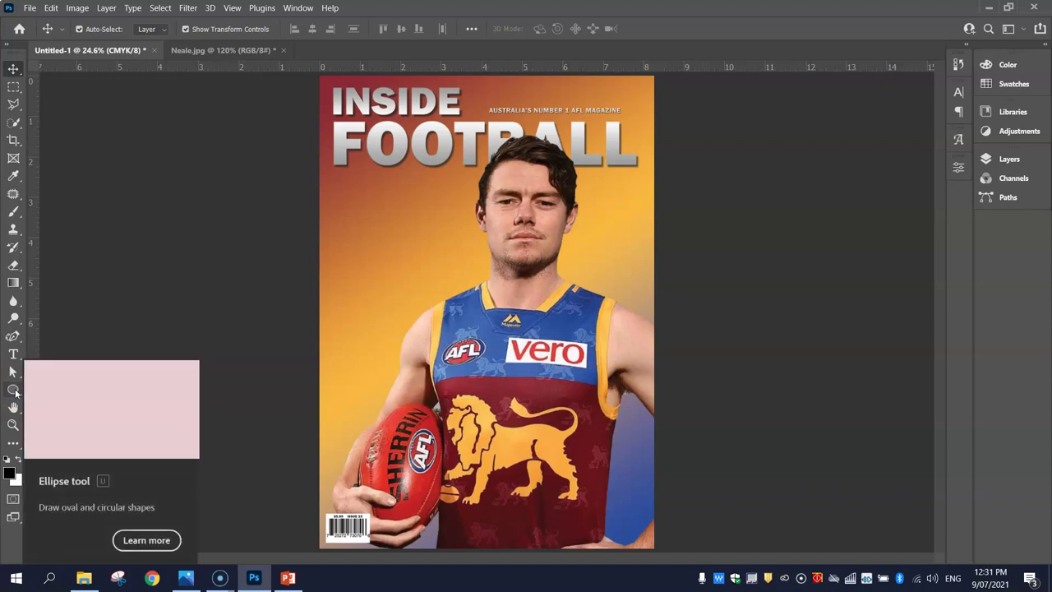
{"action": "left_click", "coordinate": [14, 393]}
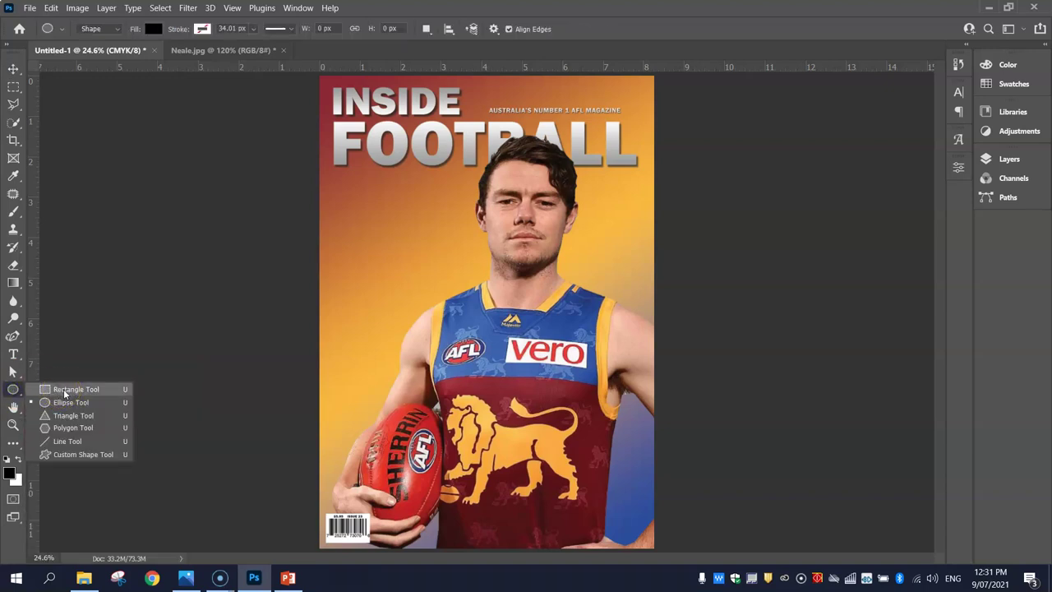
{"action": "left_click", "coordinate": [96, 393]}
{"action": "left_click_drag", "start_coordinate": [14, 390], "coordinate": [92, 403]}
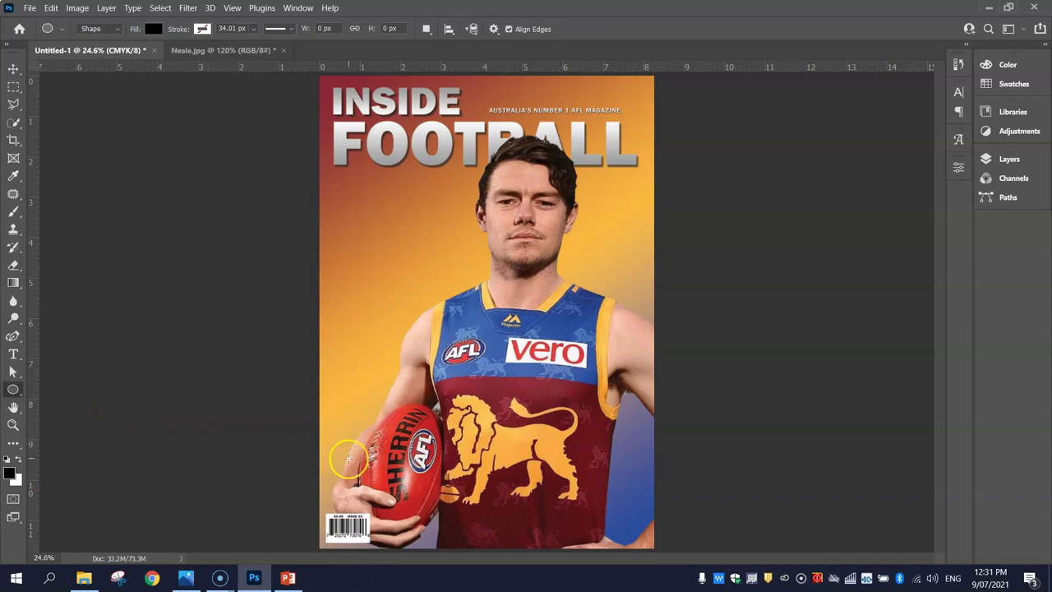
{"action": "left_click_drag", "start_coordinate": [387, 222], "coordinate": [513, 345]}
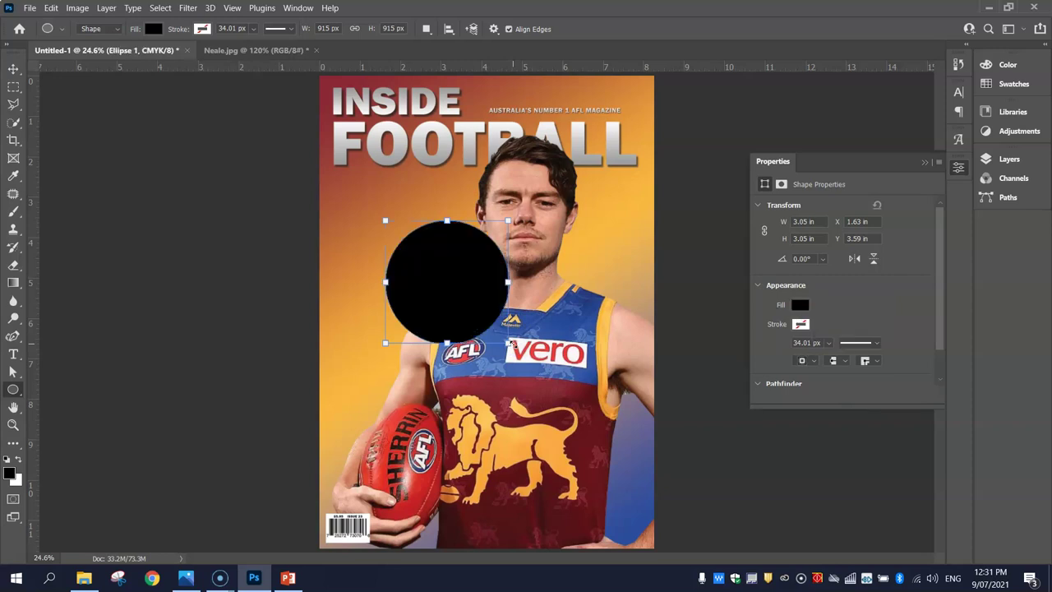
{"action": "left_click", "coordinate": [958, 167]}
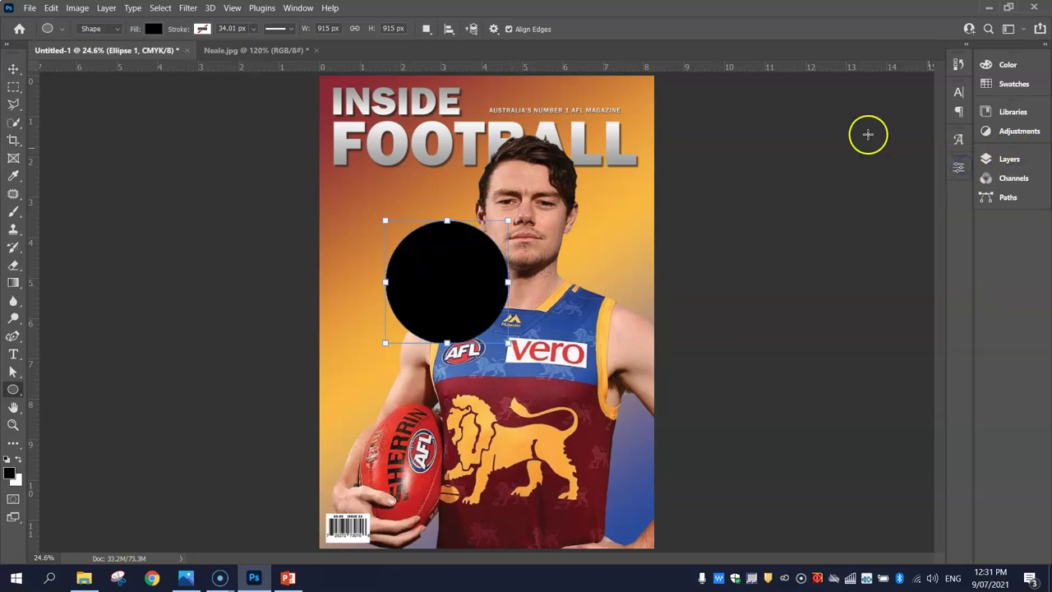
- Move the black circle to the cover's lower-right corner and scale it down slightly to fit there
{"action": "left_click", "coordinate": [14, 67]}
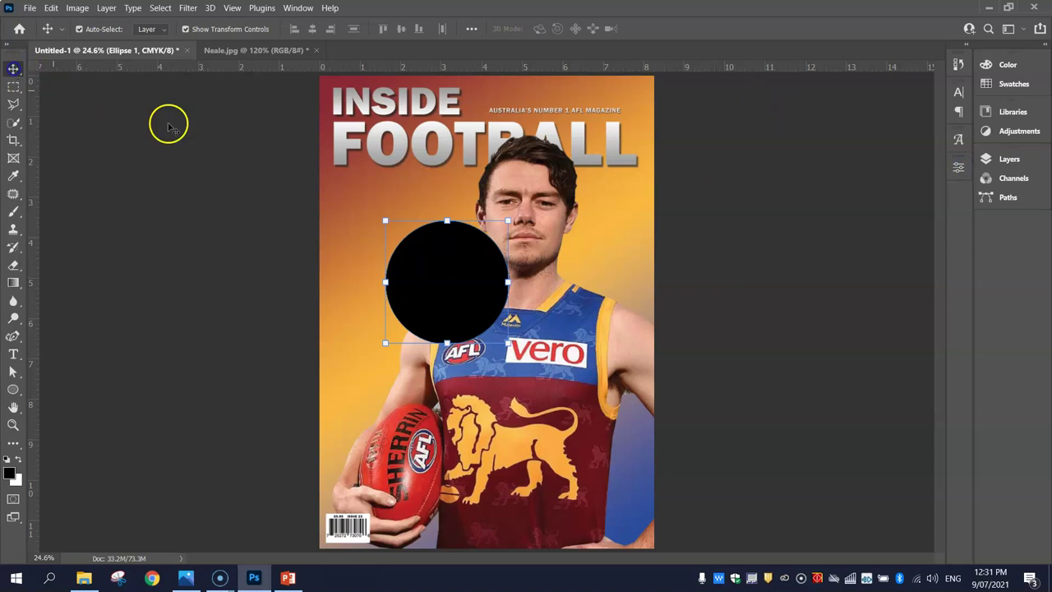
{"action": "left_click_drag", "start_coordinate": [456, 304], "coordinate": [580, 479]}
{"action": "key", "text": "ctrl+t"}
{"action": "left_click_drag", "start_coordinate": [521, 405], "coordinate": [539, 421]}
{"action": "left_click_drag", "start_coordinate": [619, 473], "coordinate": [622, 473]}
{"action": "left_click", "coordinate": [679, 27]}
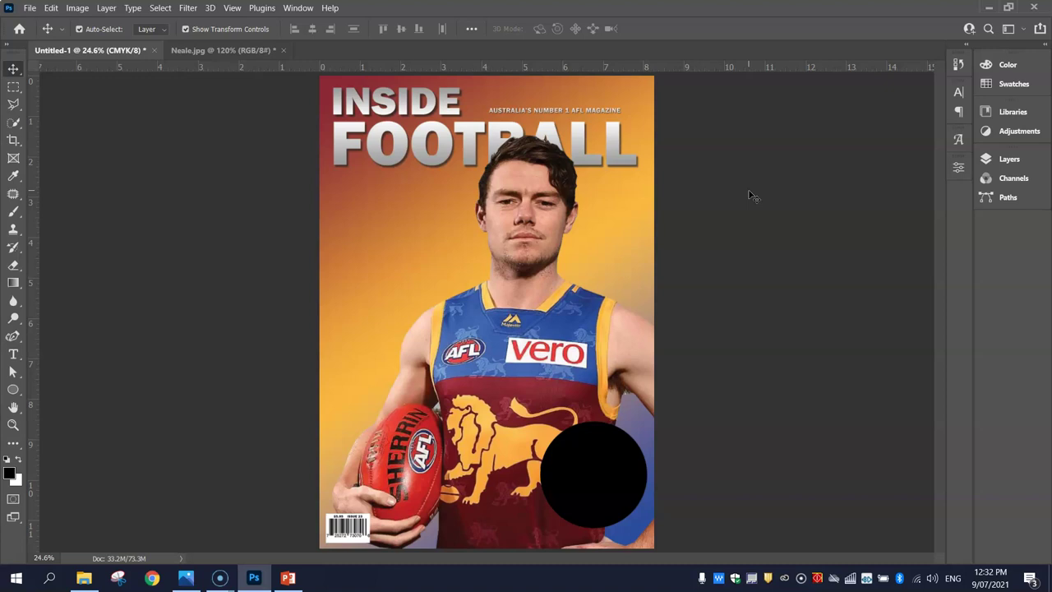
- Rename the circle's layer as Puff
{"action": "left_click", "coordinate": [997, 159]}
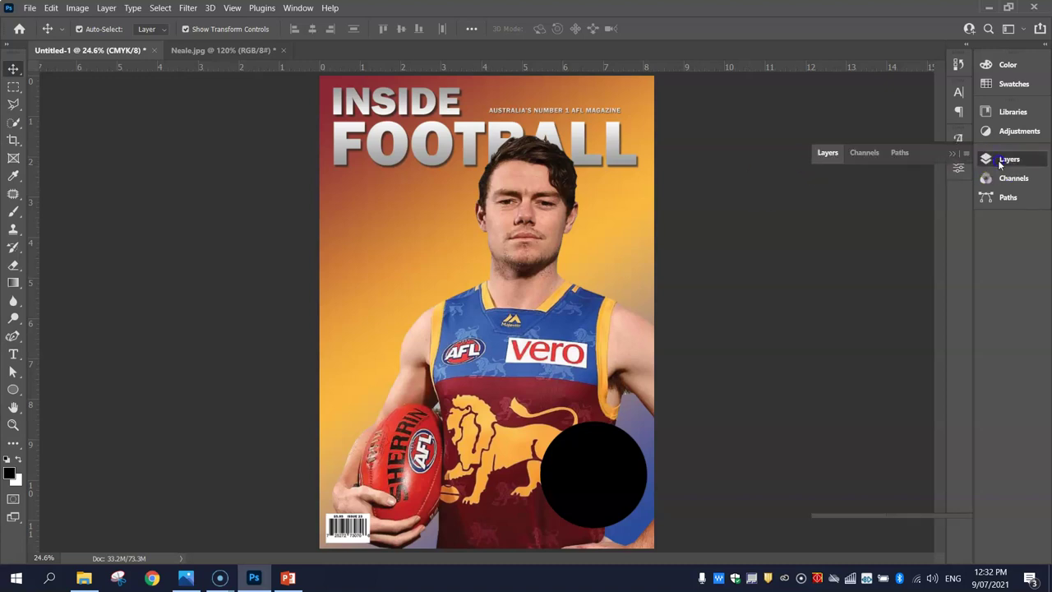
{"action": "left_click", "coordinate": [893, 240]}
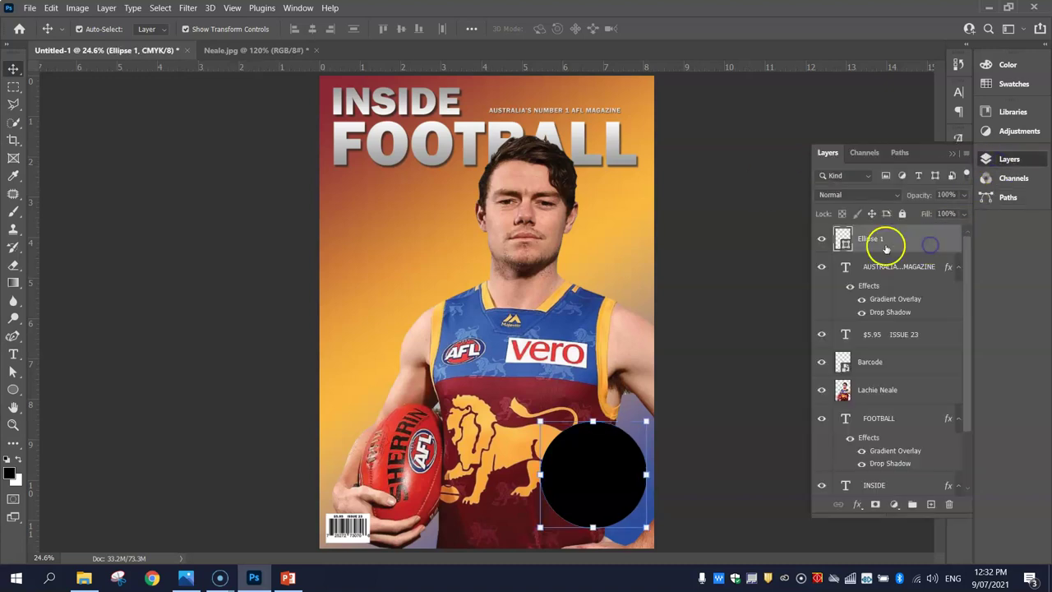
{"action": "double_click", "coordinate": [871, 240]}
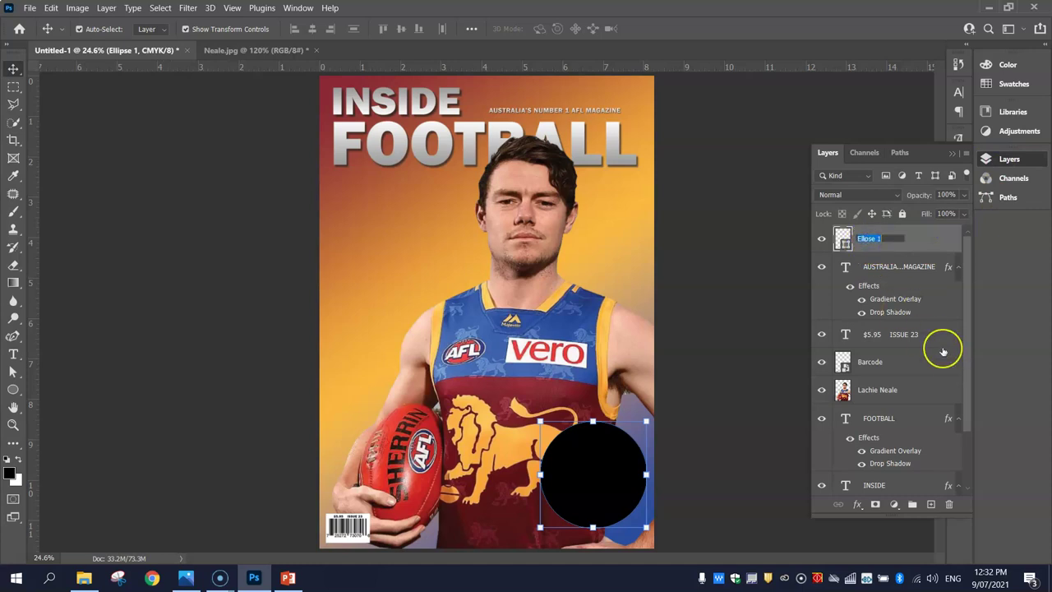
{"action": "type", "text": "Puff"}
{"action": "key", "text": "Return"}
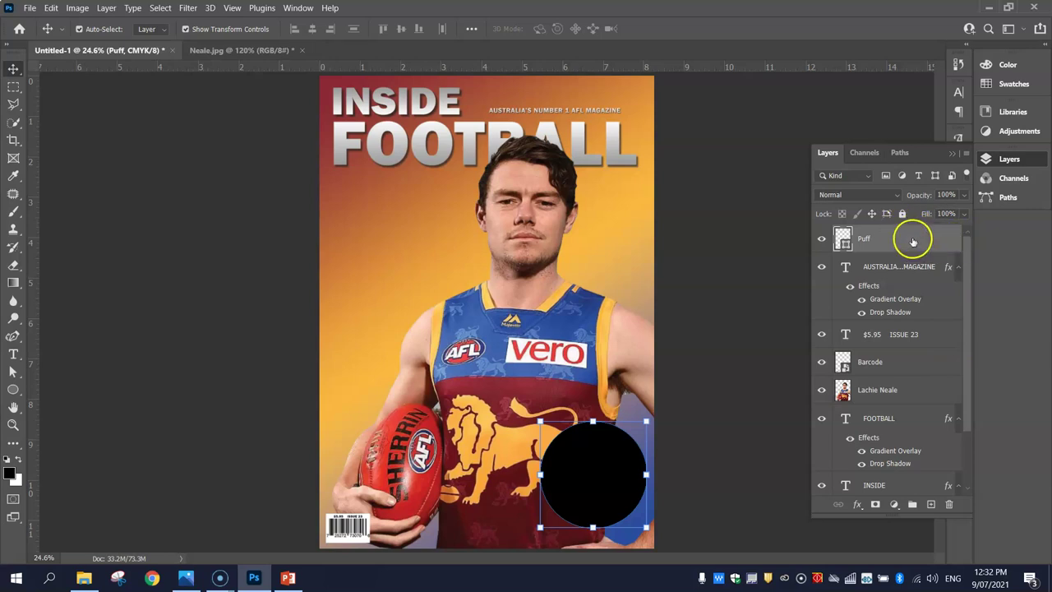
- Add a Color Overlay to the Puff layer at 100% opacity, using blue sampled from the player's jersey
{"action": "double_click", "coordinate": [924, 239]}
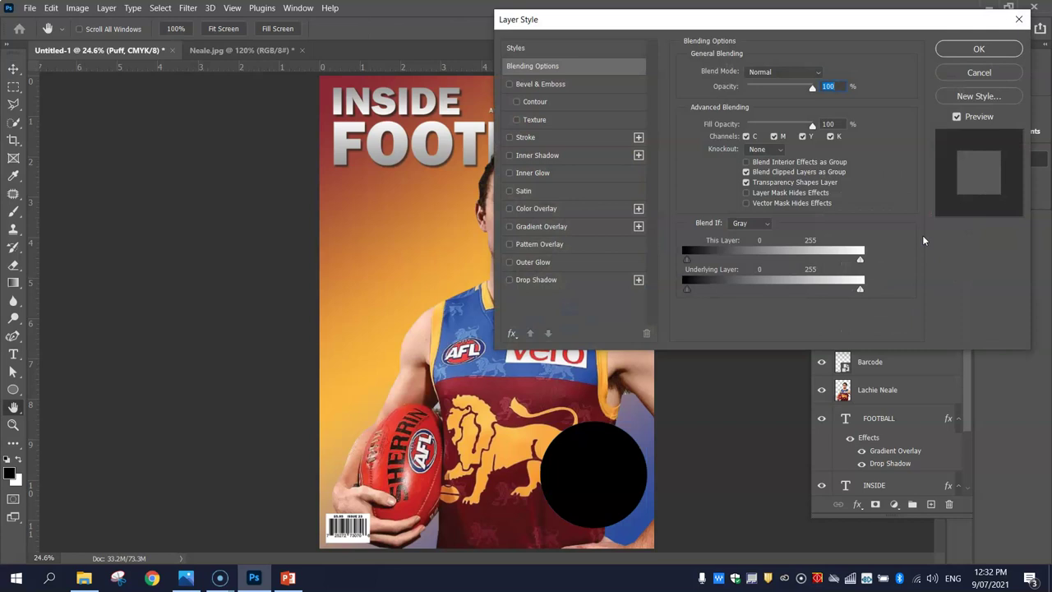
{"action": "left_click", "coordinate": [546, 206]}
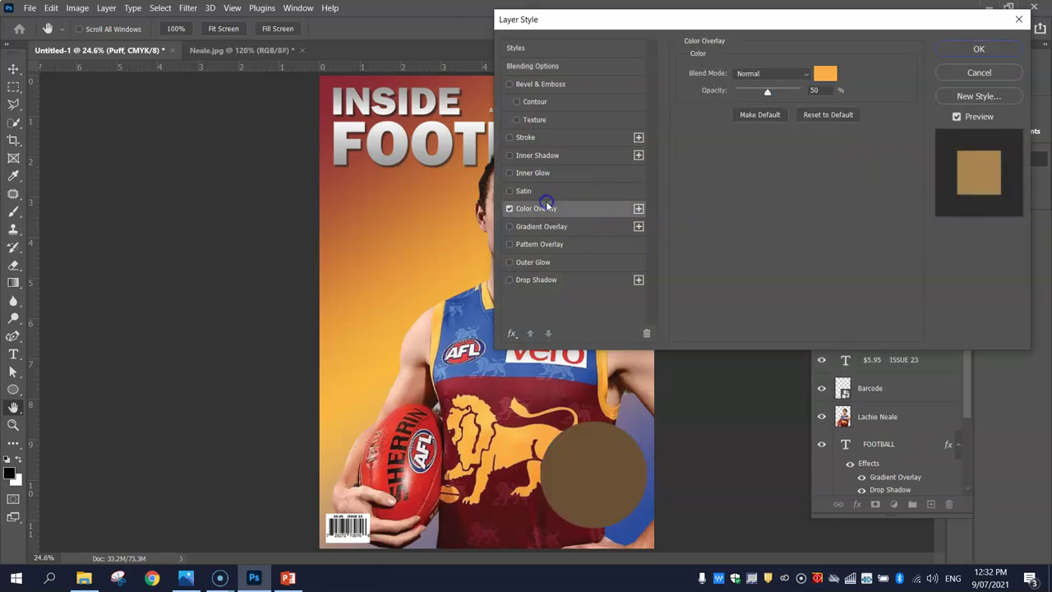
{"action": "left_click_drag", "start_coordinate": [621, 20], "coordinate": [714, 38]}
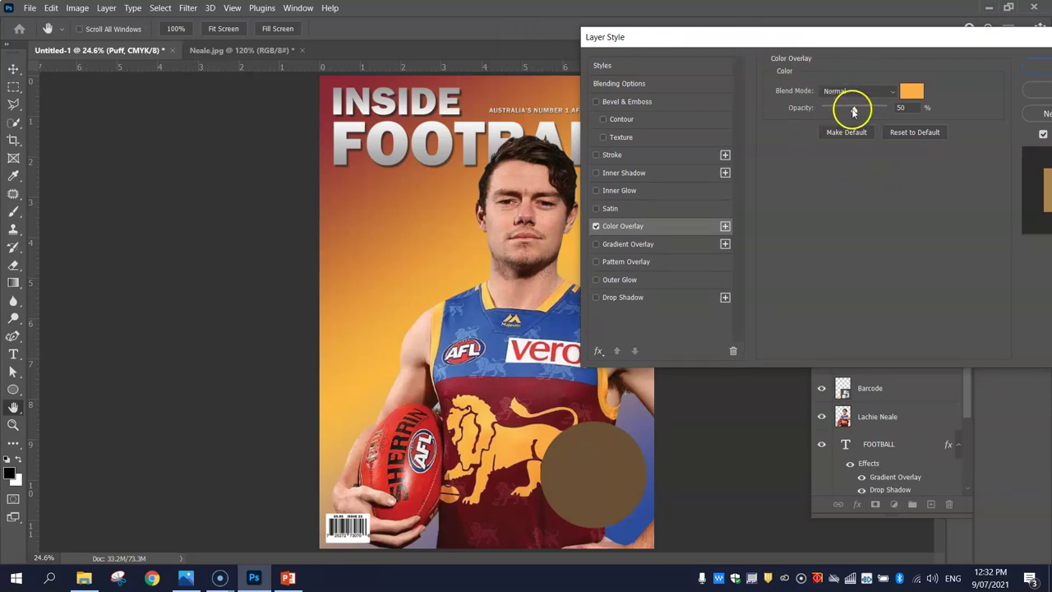
{"action": "left_click_drag", "start_coordinate": [852, 107], "coordinate": [918, 113]}
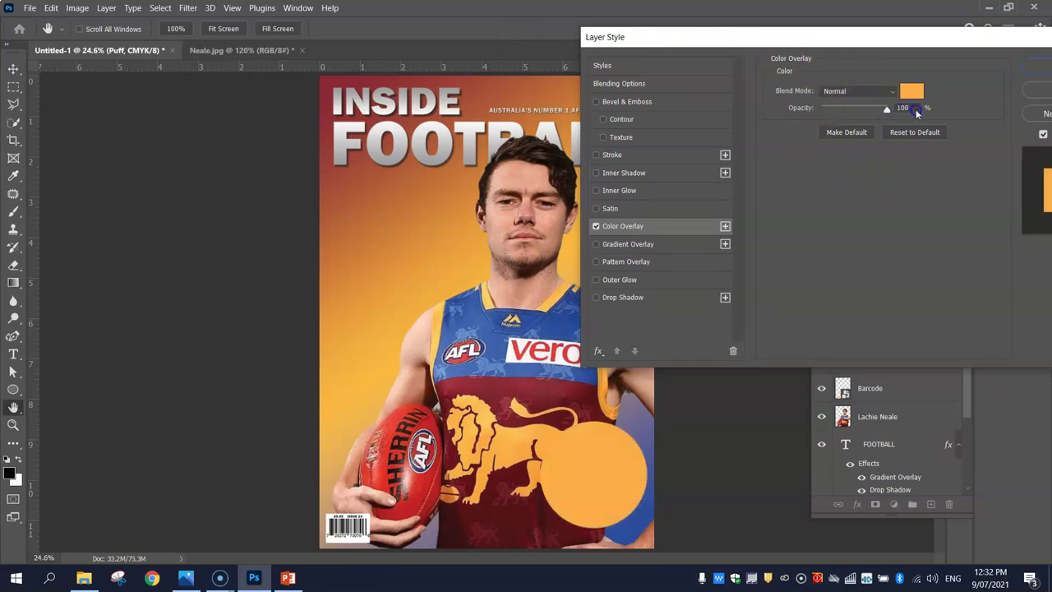
{"action": "left_click", "coordinate": [909, 91]}
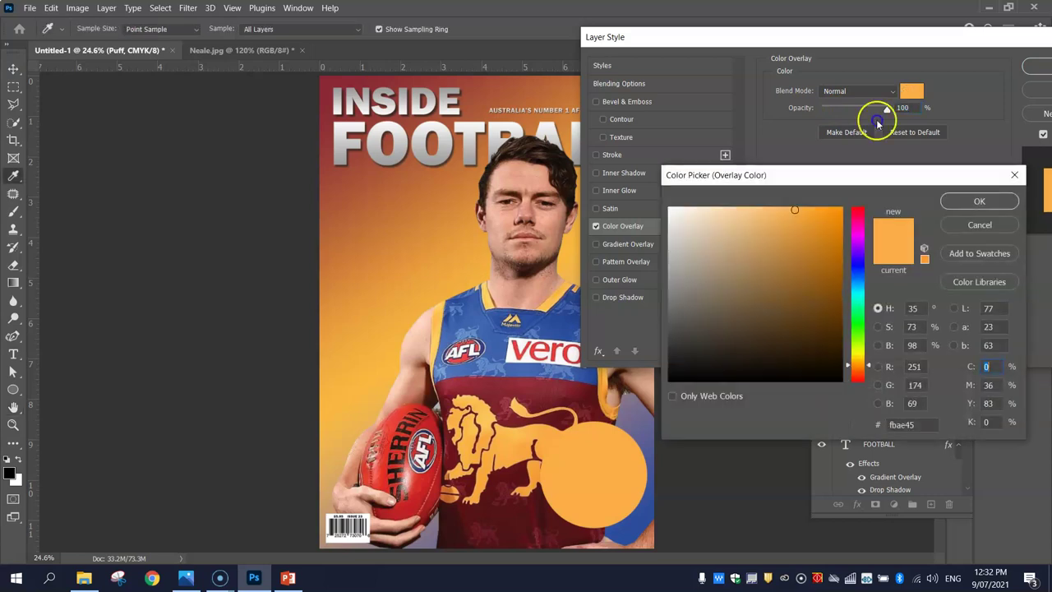
{"action": "left_click", "coordinate": [493, 347]}
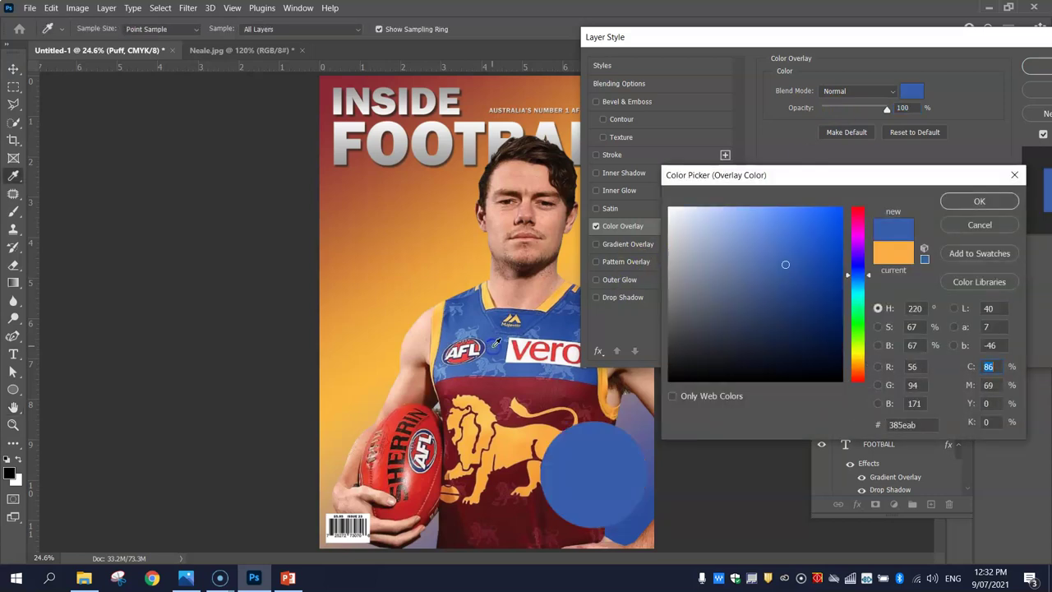
{"action": "left_click", "coordinate": [954, 201]}
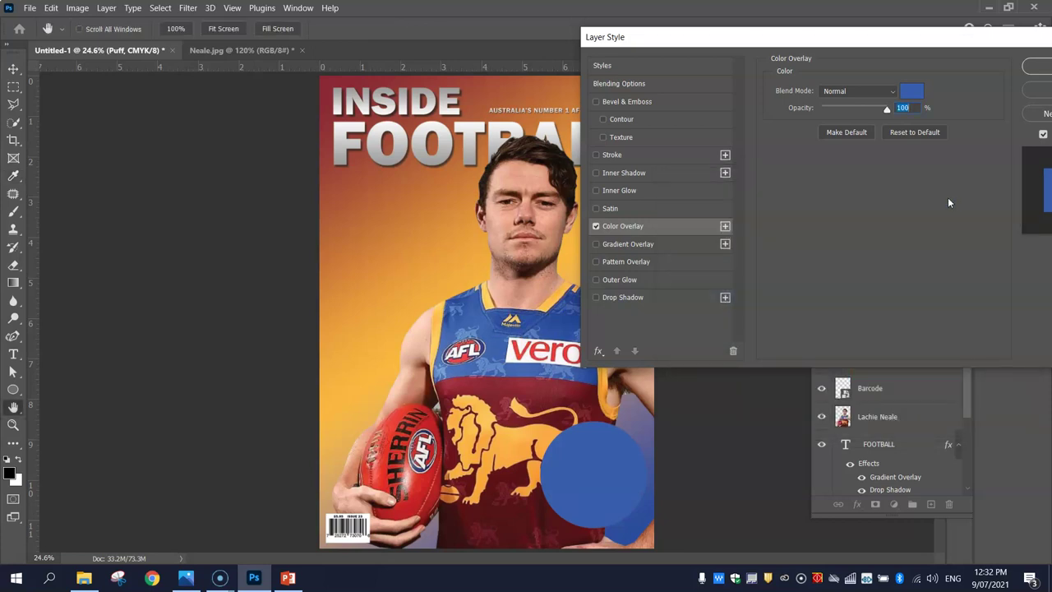
- Add a Stroke effect to the Puff layer, using maroon sampled from the player's jersey
{"action": "left_click", "coordinate": [618, 156]}
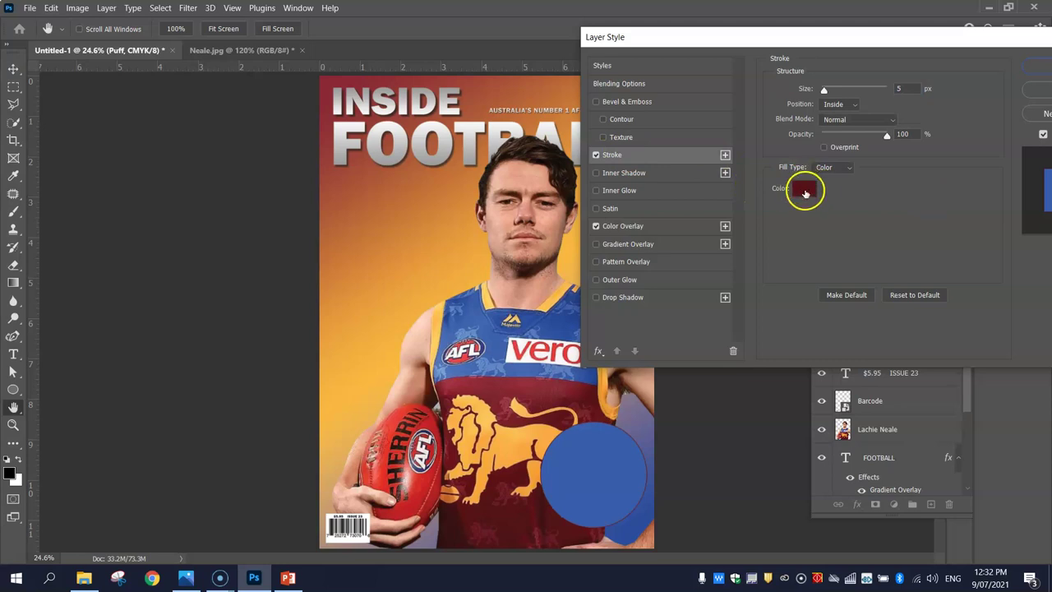
{"action": "left_click", "coordinate": [805, 191]}
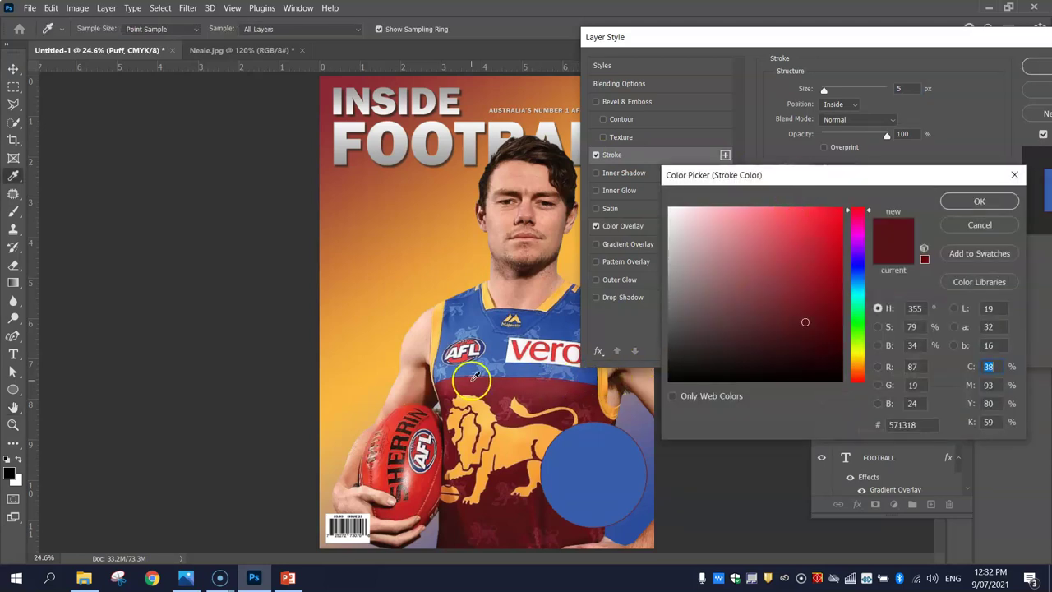
{"action": "left_click_drag", "start_coordinate": [474, 377], "coordinate": [480, 378]}
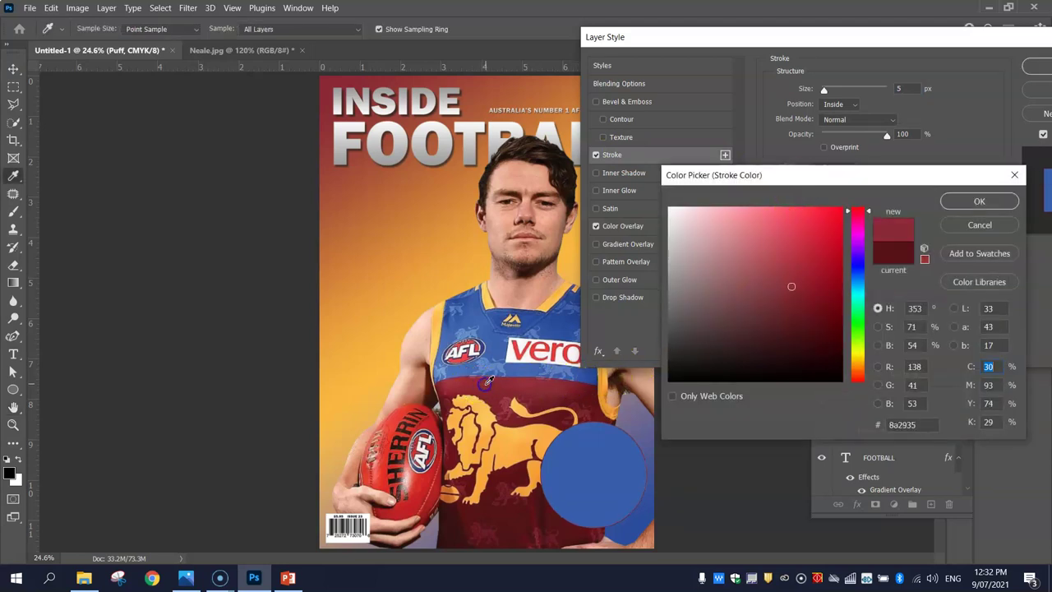
{"action": "left_click", "coordinate": [979, 201]}
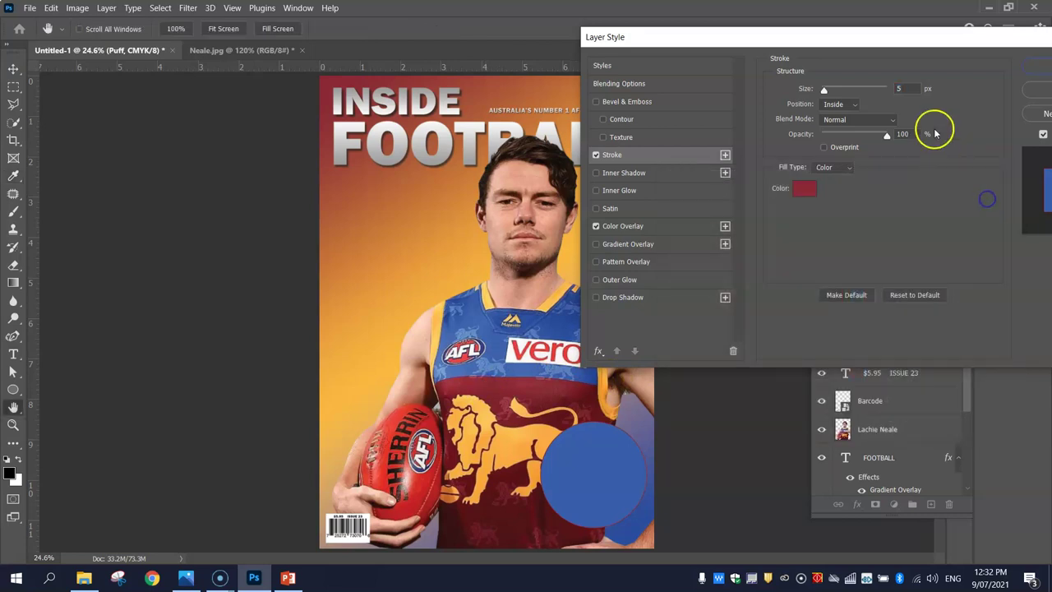
- Set the Puff layer's stroke size to 20 px, apply the layer style and deselect the circle
{"action": "double_click", "coordinate": [910, 88]}
{"action": "type", "text": "10"}
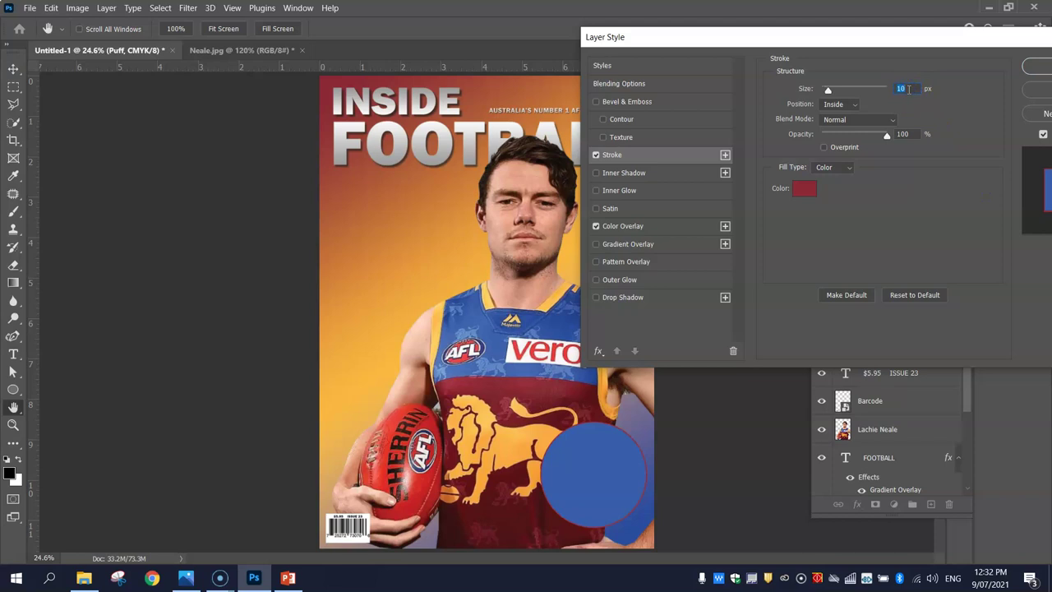
{"action": "type", "text": "14"}
{"action": "key", "text": "Up"}
{"action": "key", "text": "Up"}
{"action": "key", "text": "Up"}
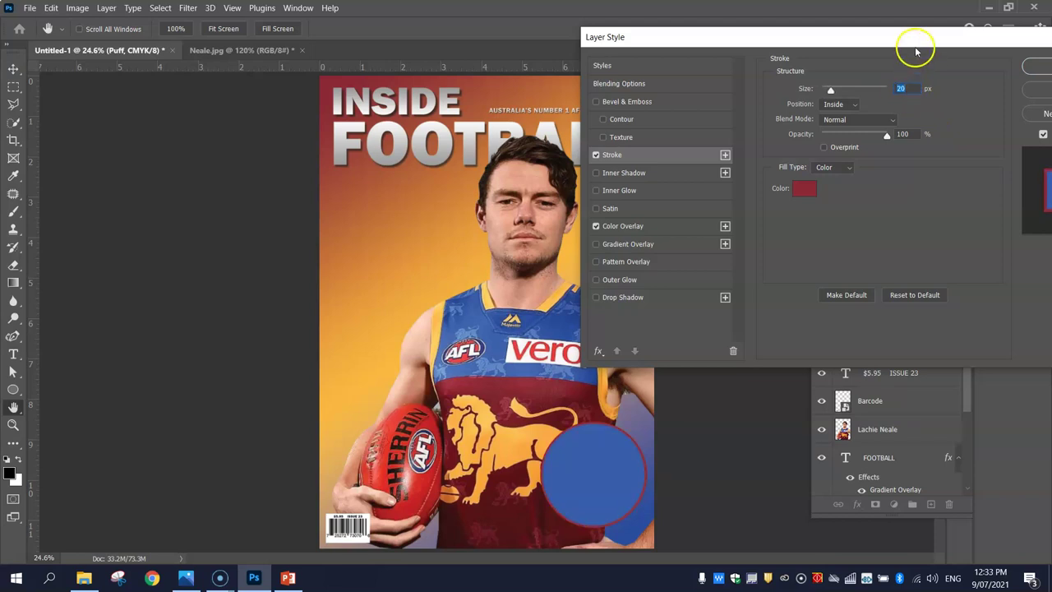
{"action": "left_click_drag", "start_coordinate": [914, 40], "coordinate": [847, 35]}
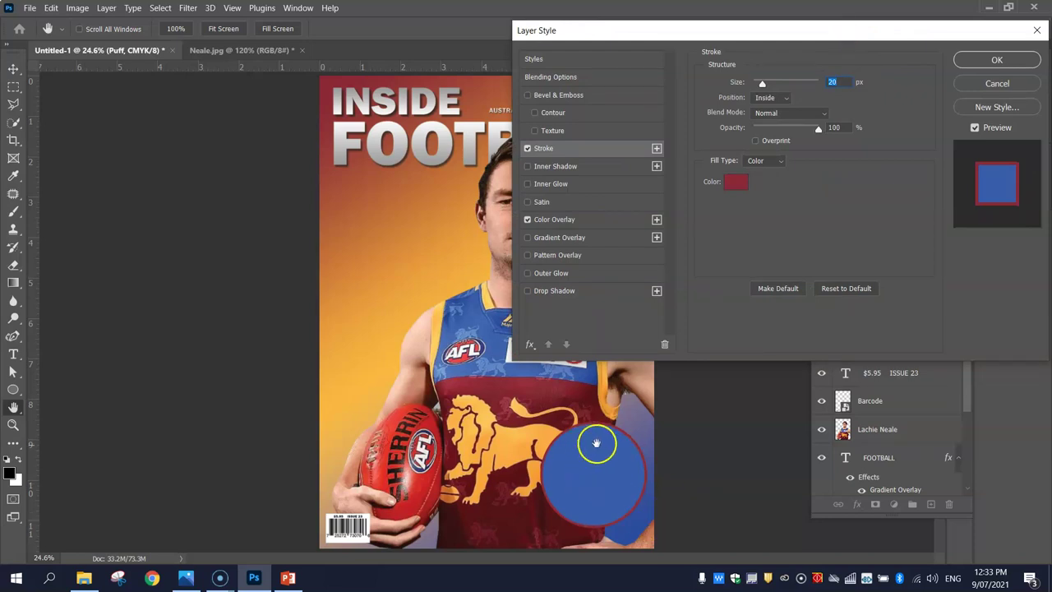
{"action": "left_click", "coordinate": [998, 61]}
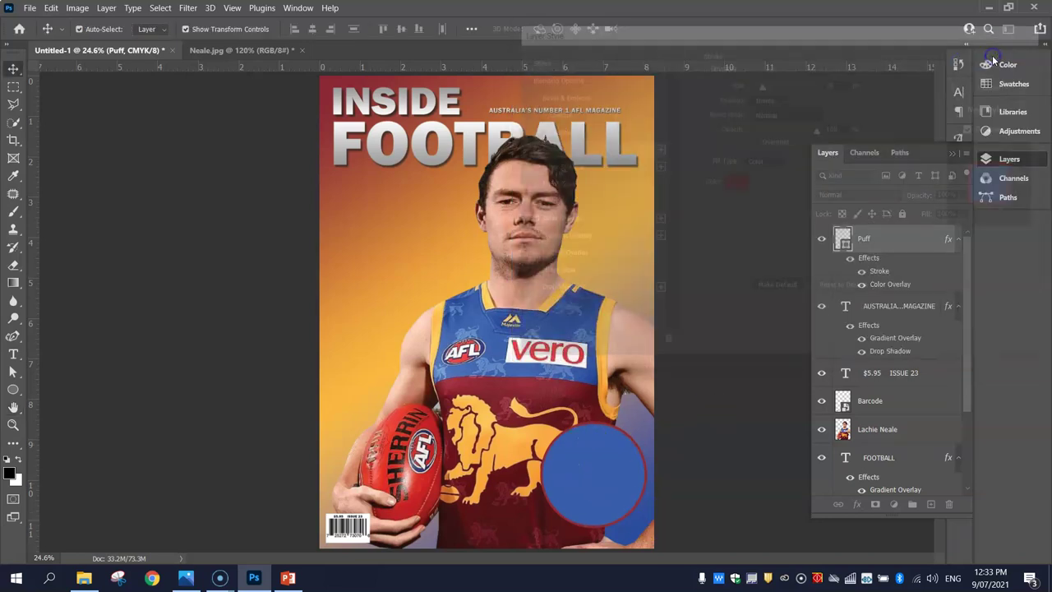
{"action": "left_click", "coordinate": [186, 182]}
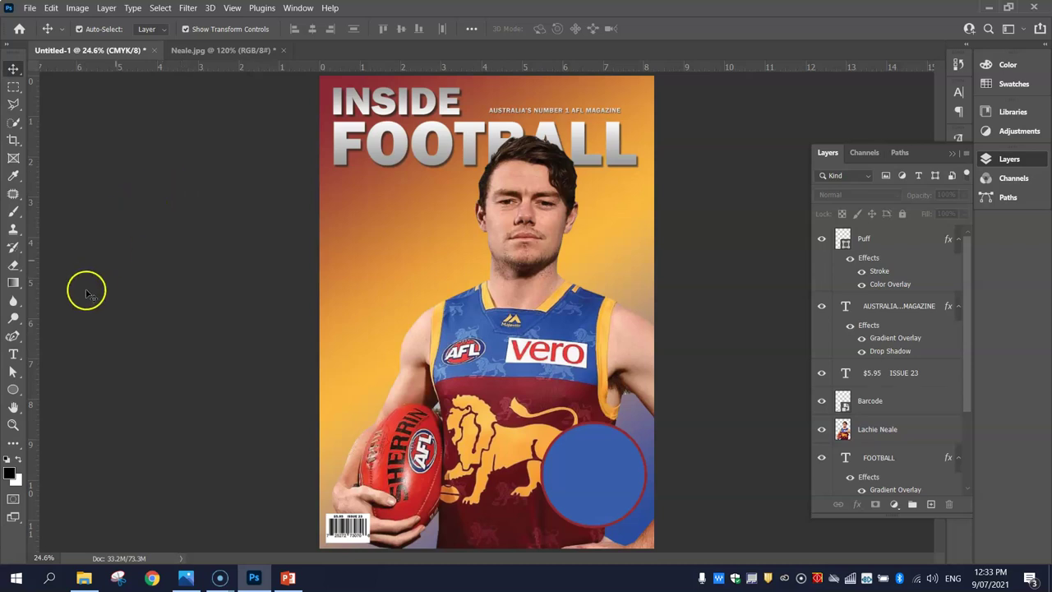
- Add the text "FREE" on the cover above the football
{"action": "left_click", "coordinate": [13, 354]}
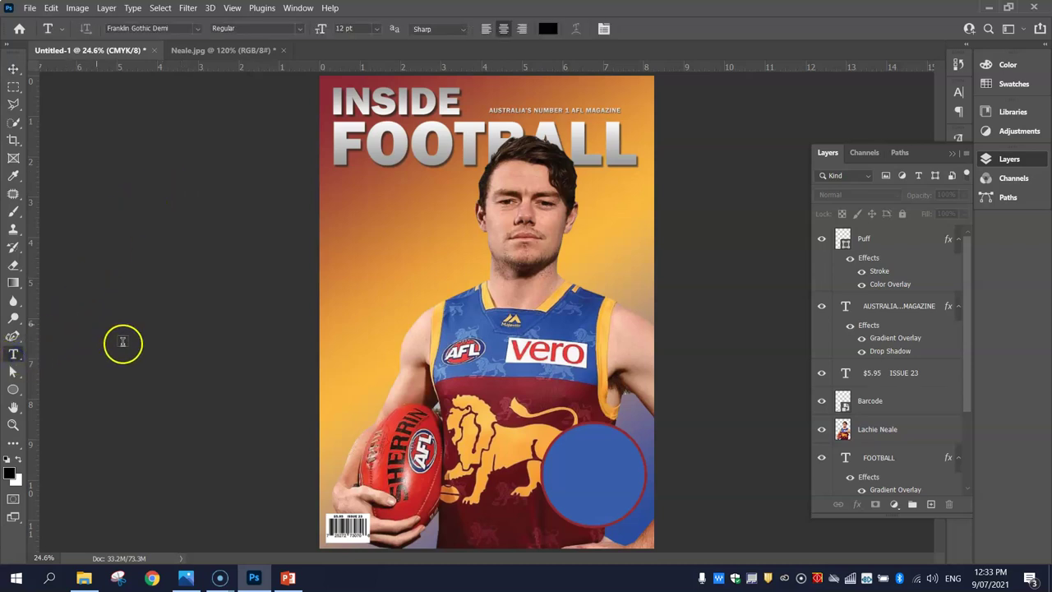
{"action": "left_click", "coordinate": [382, 382]}
{"action": "type", "text": "FREE"}
- Set the whole "FREE" text to a font size of 30 pt
{"action": "key", "text": "ctrl+a"}
{"action": "left_click", "coordinate": [352, 28]}
{"action": "type", "text": "72"}
{"action": "key", "text": "Return"}
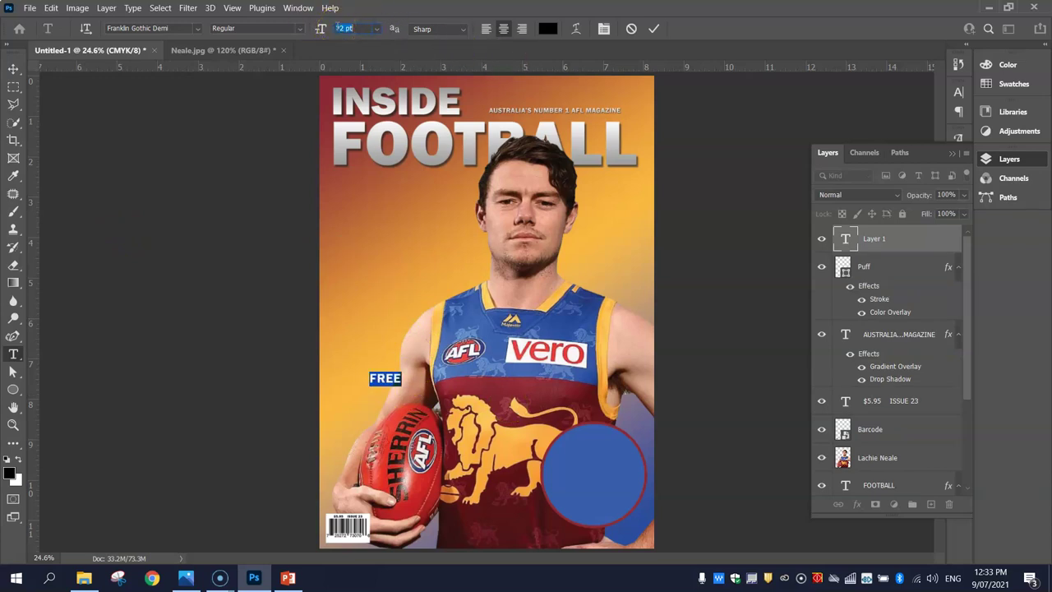
{"action": "key", "text": "Up"}
{"action": "key", "text": "Up"}
{"action": "key", "text": "Up"}
{"action": "key", "text": "Up"}
{"action": "key", "text": "Up"}
{"action": "key", "text": "Up"}
{"action": "key", "text": "Up"}
{"action": "key", "text": "Up"}
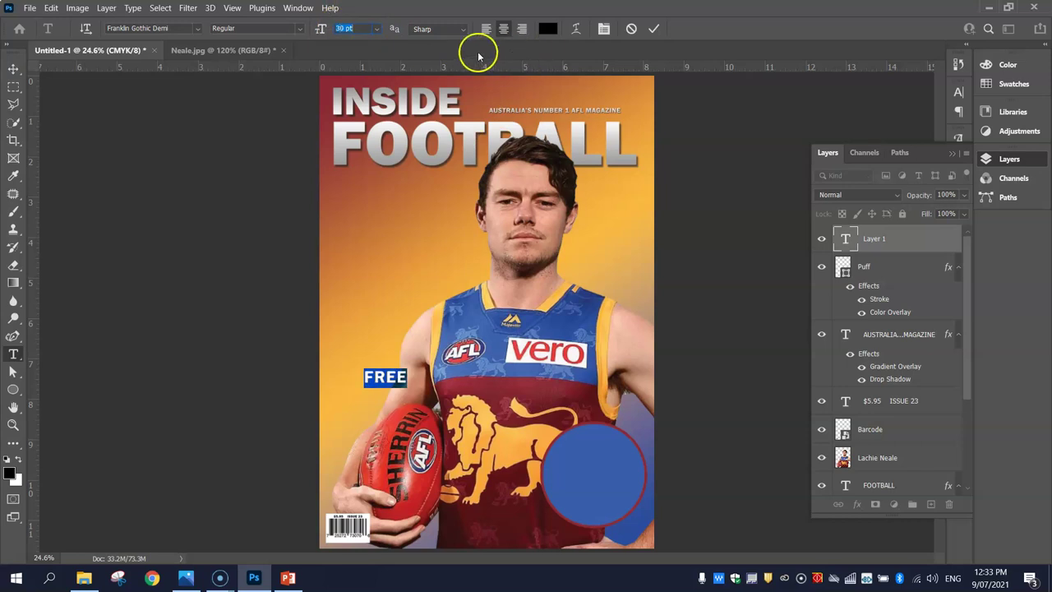
- Change the font of the "FREE" text to Franklin Gothic Heavy
{"action": "left_click", "coordinate": [196, 29]}
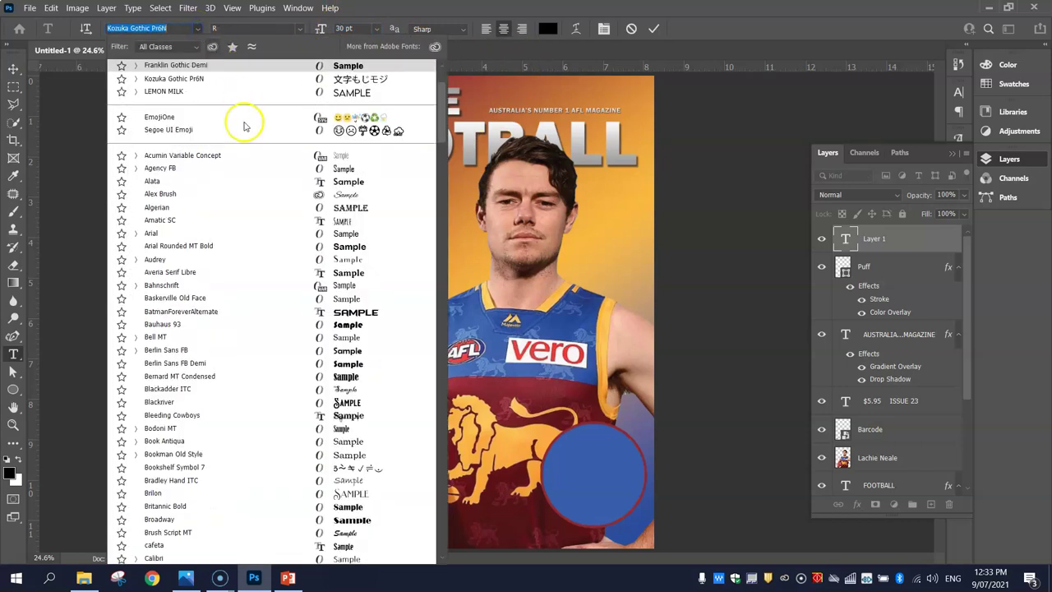
{"action": "scroll", "coordinate": [244, 125], "scroll_direction": "up", "scroll_amount": 3}
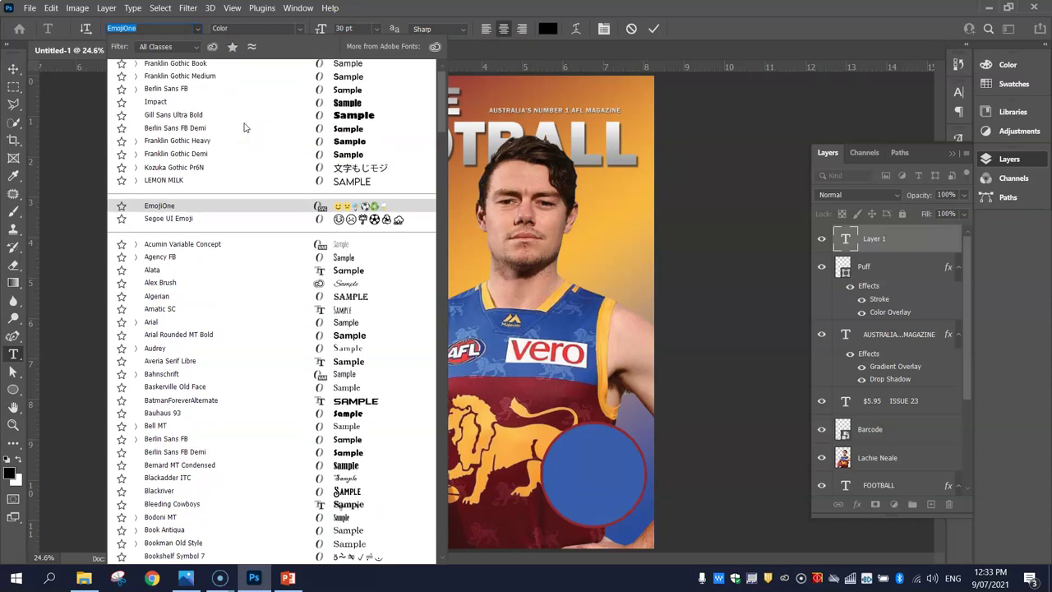
{"action": "scroll", "coordinate": [244, 127], "scroll_direction": "up", "scroll_amount": 1}
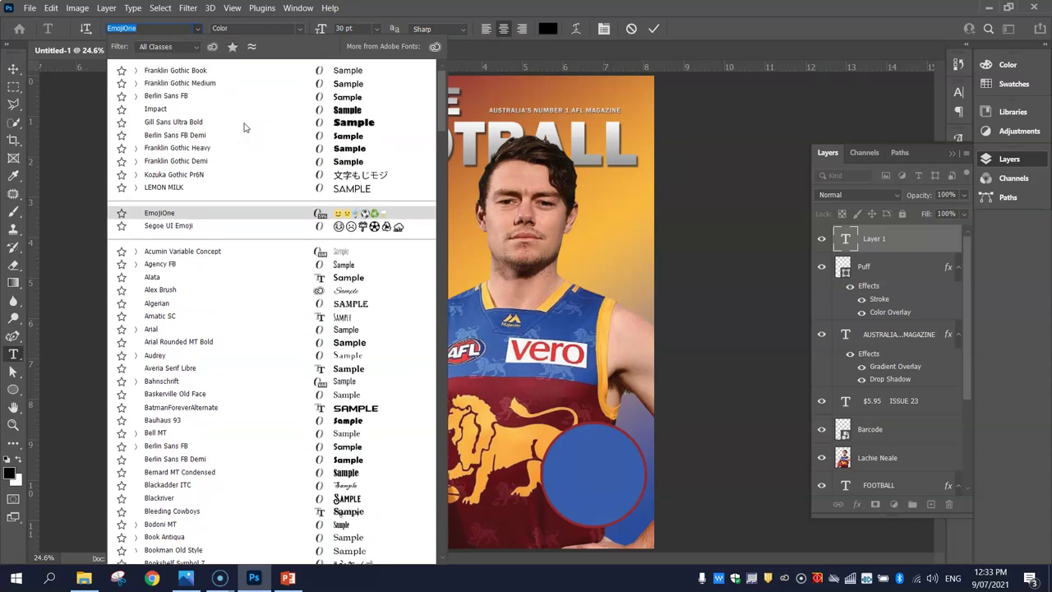
{"action": "left_click", "coordinate": [233, 148]}
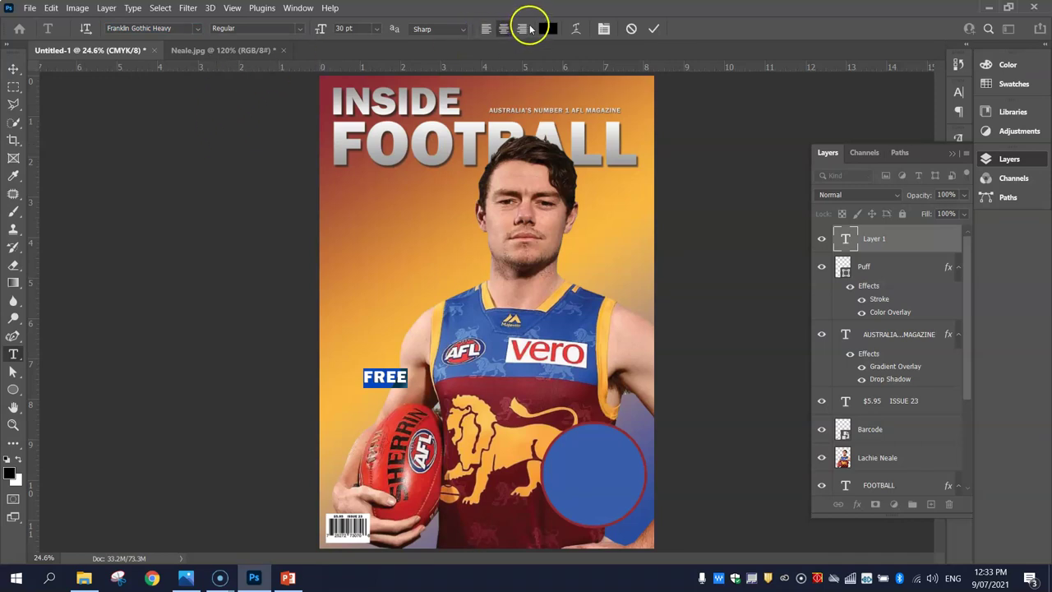
- Recolour the "FREE" text with yellow sampled from the jersey collar and move the text onto the upper half of the blue circle
{"action": "left_click", "coordinate": [547, 31]}
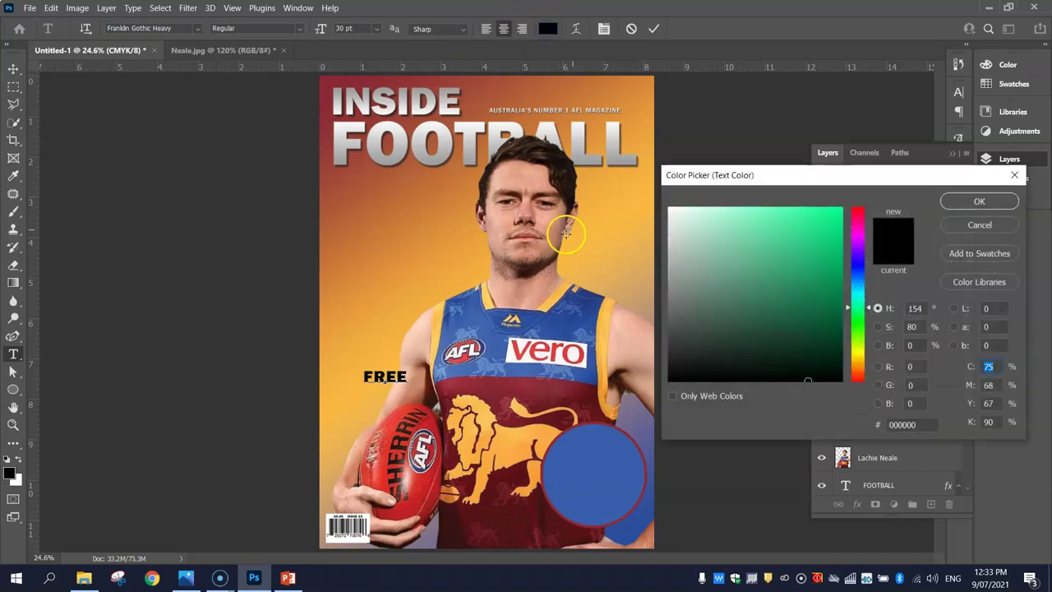
{"action": "left_click", "coordinate": [558, 285]}
{"action": "left_click", "coordinate": [970, 203]}
{"action": "left_click", "coordinate": [14, 68]}
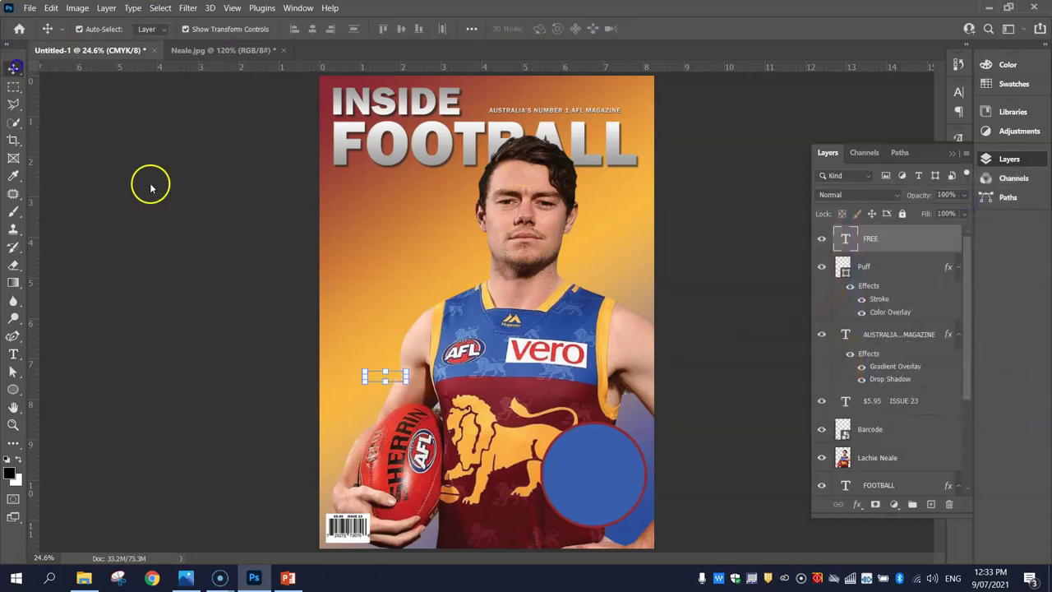
{"action": "left_click_drag", "start_coordinate": [378, 377], "coordinate": [585, 461]}
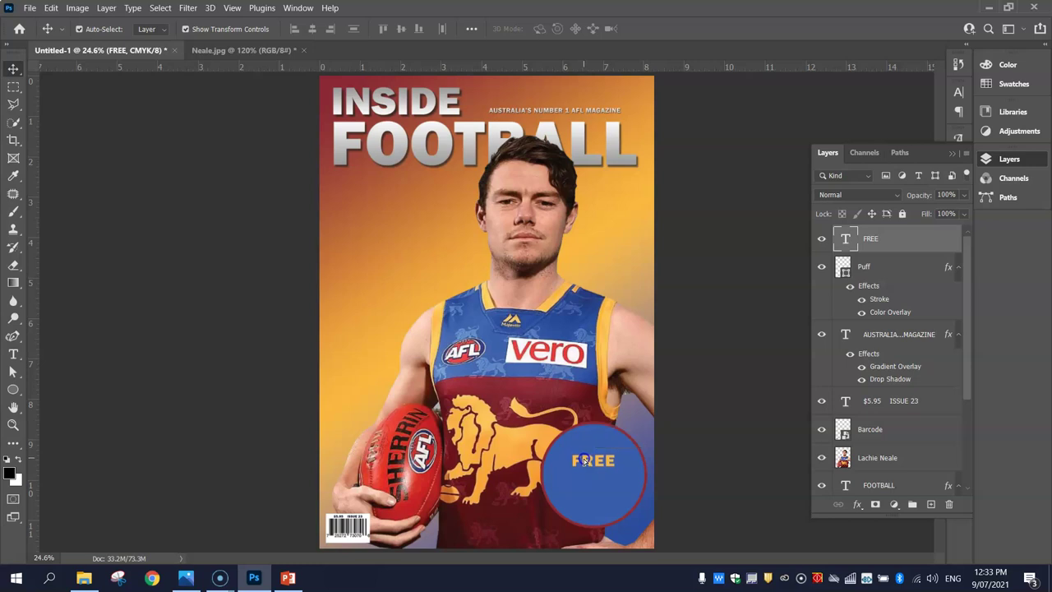
- Enlarge the "FREE" text to 40 pt and adjust its position in the upper half of the blue circle
{"action": "key", "text": "t"}
{"action": "double_click", "coordinate": [584, 461]}
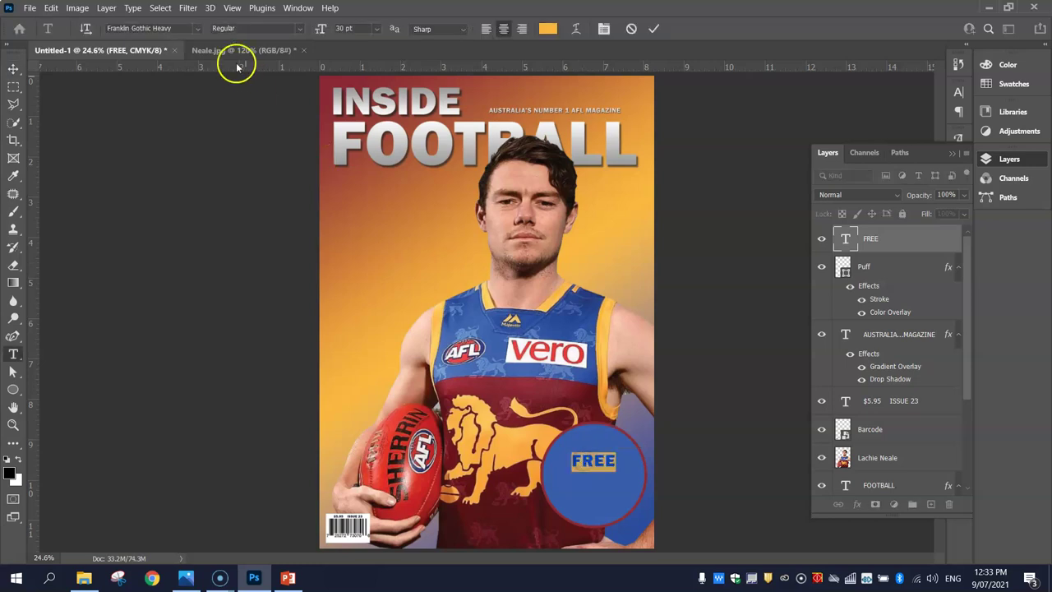
{"action": "scroll", "coordinate": [370, 29], "scroll_direction": "up", "scroll_amount": 2}
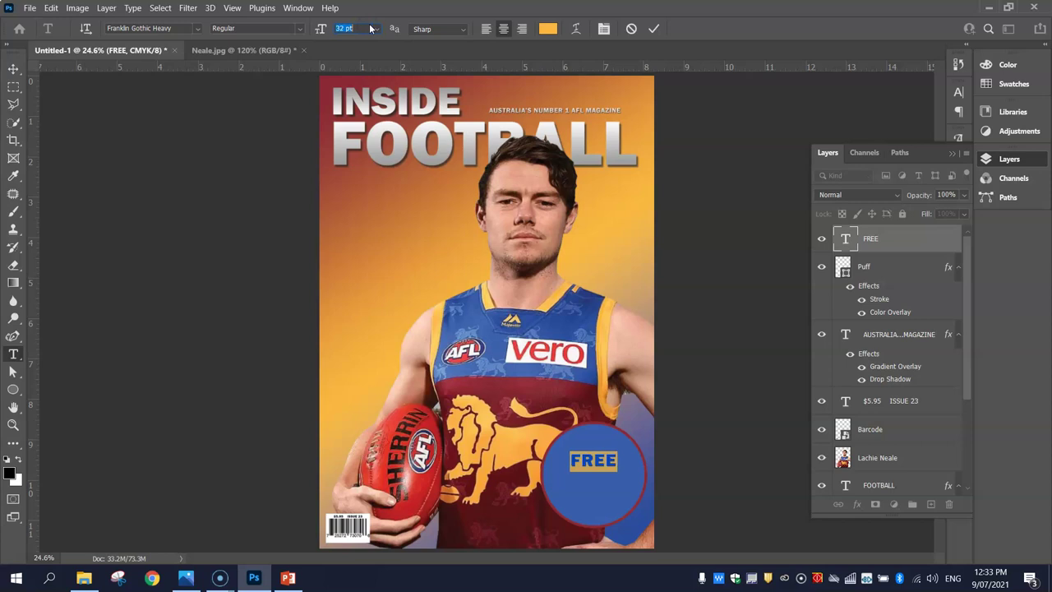
{"action": "scroll", "coordinate": [370, 28], "scroll_direction": "up", "scroll_amount": 3}
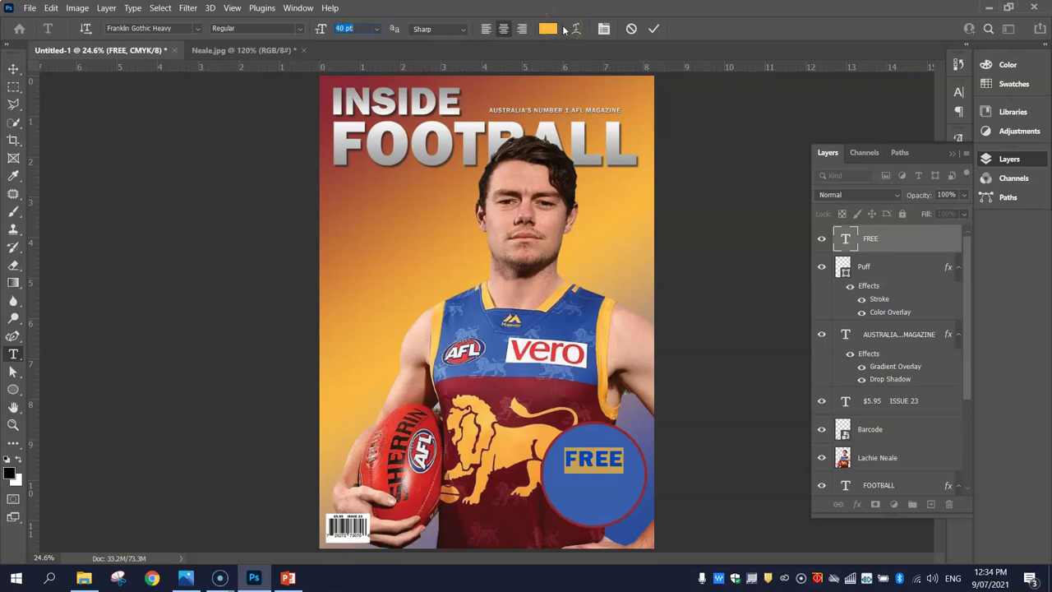
{"action": "left_click", "coordinate": [653, 28]}
{"action": "key", "text": "v"}
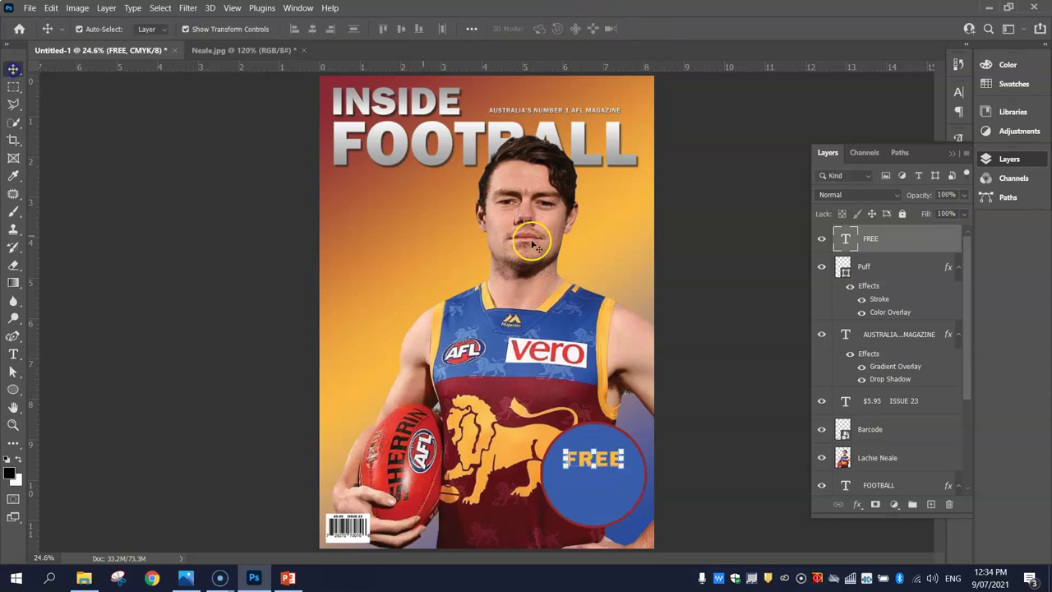
{"action": "left_click_drag", "start_coordinate": [596, 461], "coordinate": [600, 465]}
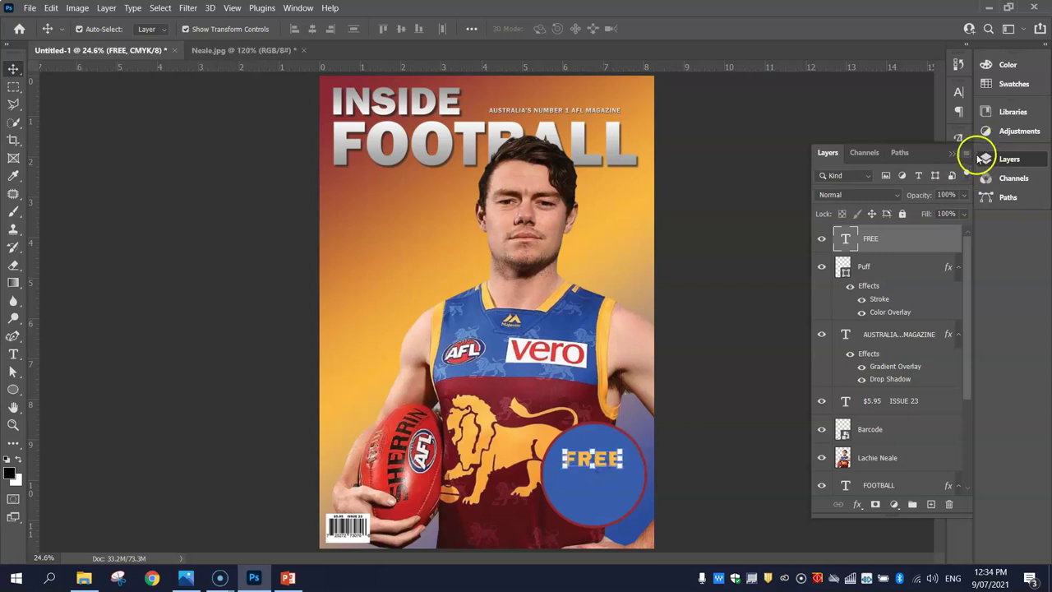
- Set the tracking of the "FREE" text to 0 and deselect the text
{"action": "left_click", "coordinate": [953, 156]}
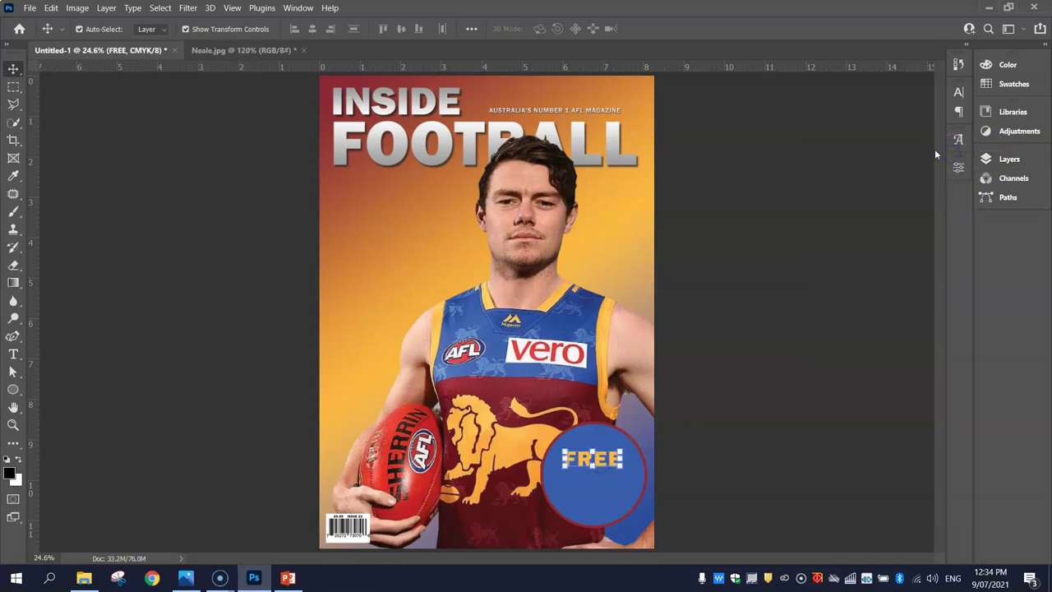
{"action": "left_click", "coordinate": [960, 92]}
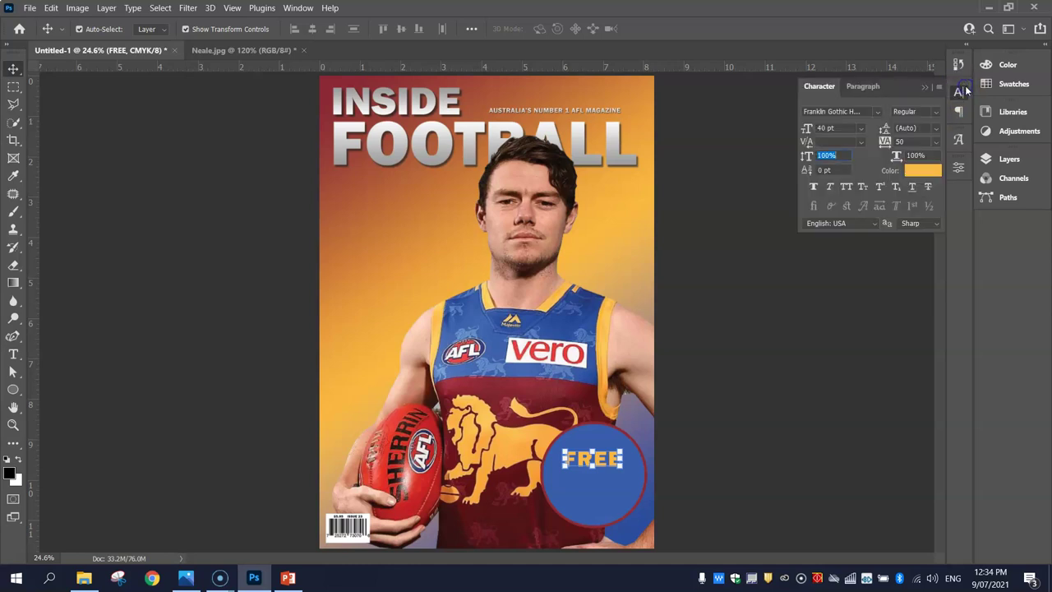
{"action": "left_click", "coordinate": [898, 141]}
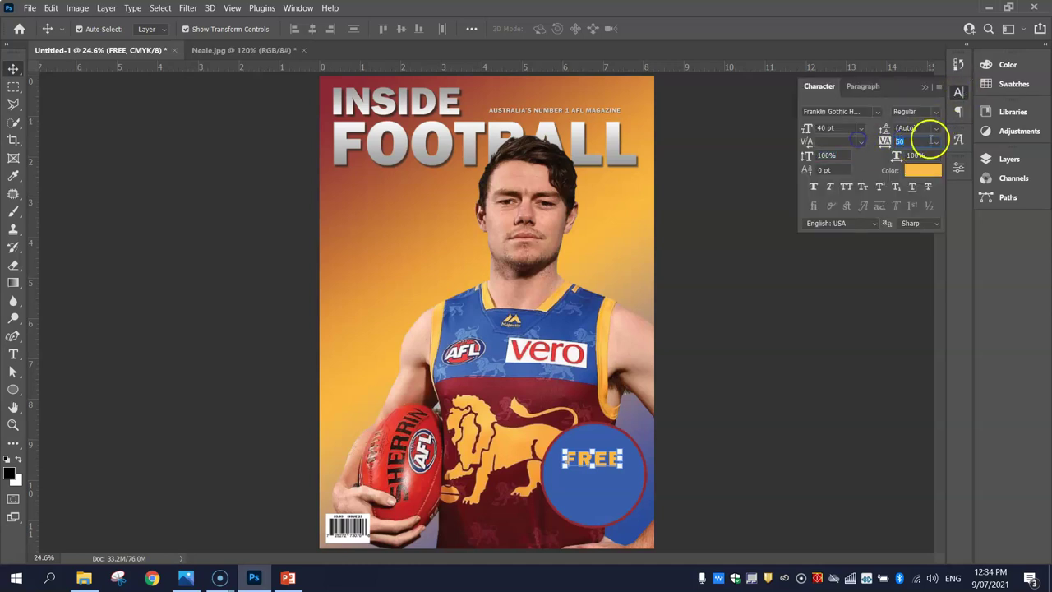
{"action": "left_click", "coordinate": [935, 141]}
{"action": "left_click", "coordinate": [922, 223]}
{"action": "left_click", "coordinate": [774, 360]}
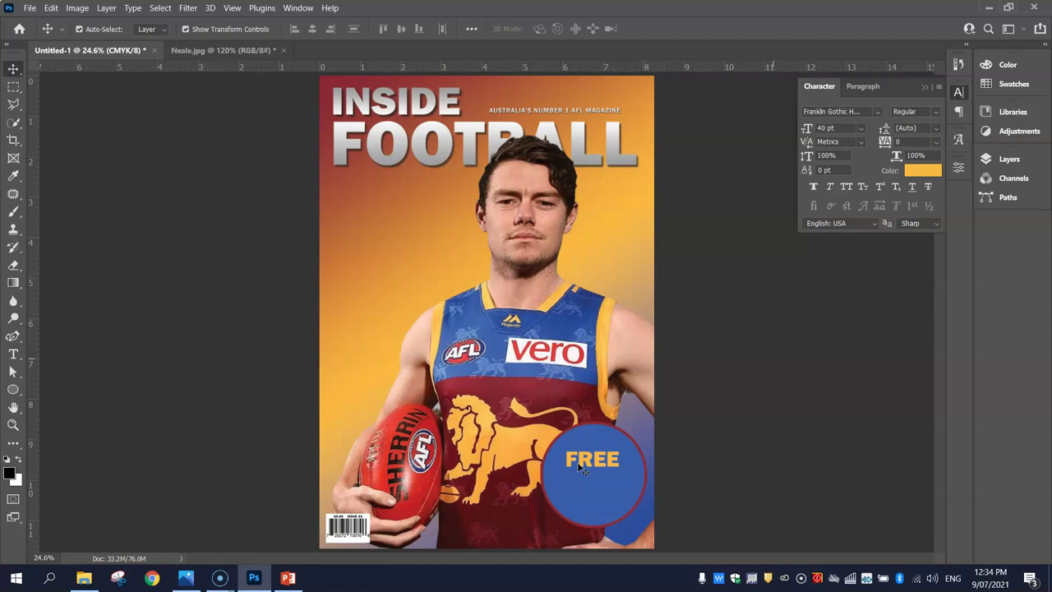
- Add a new two-line text reading "Brisbane Lions" and "Poster Inside" beside the player's arm
{"action": "left_click", "coordinate": [14, 354]}
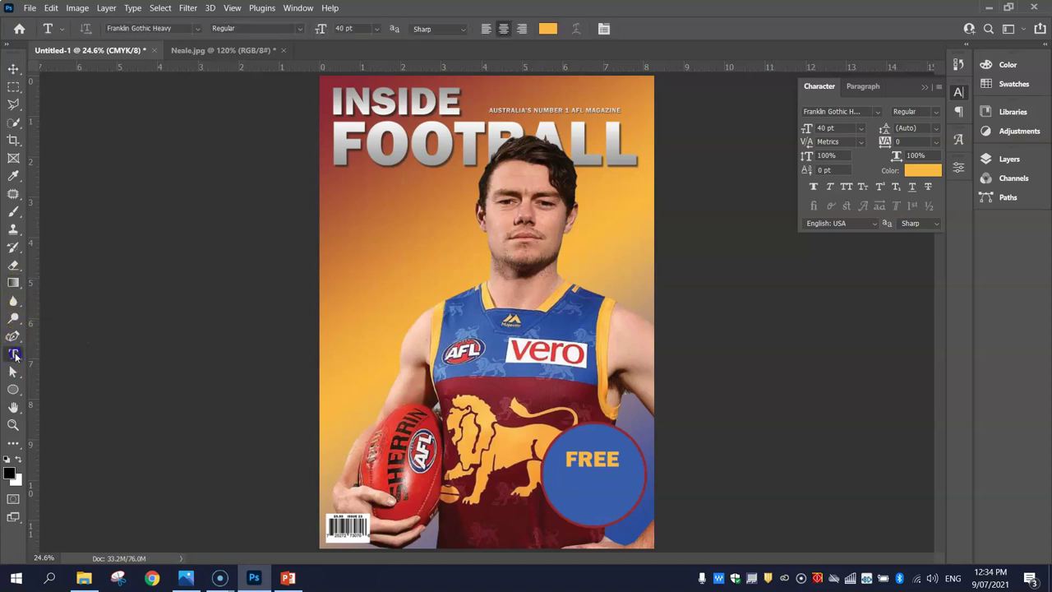
{"action": "left_click", "coordinate": [352, 305]}
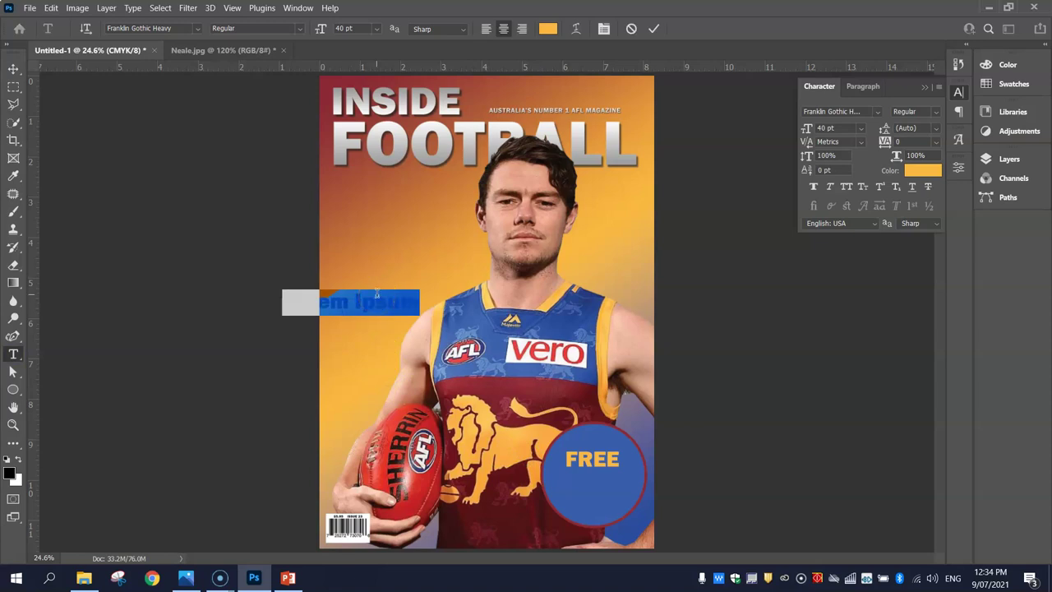
{"action": "type", "text": "La"}
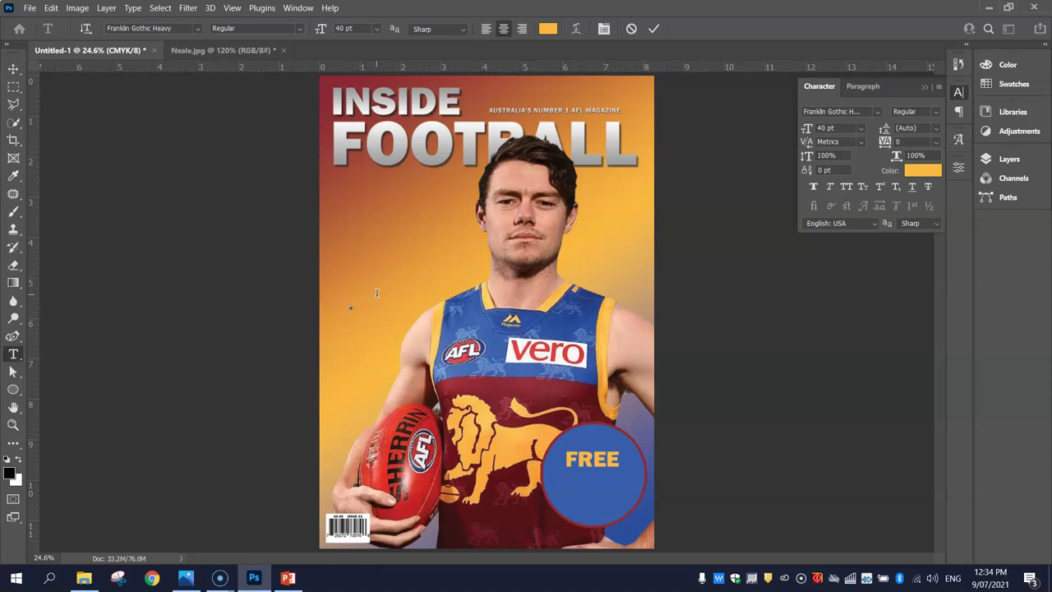
{"action": "type", "text": "isbane Lion"}
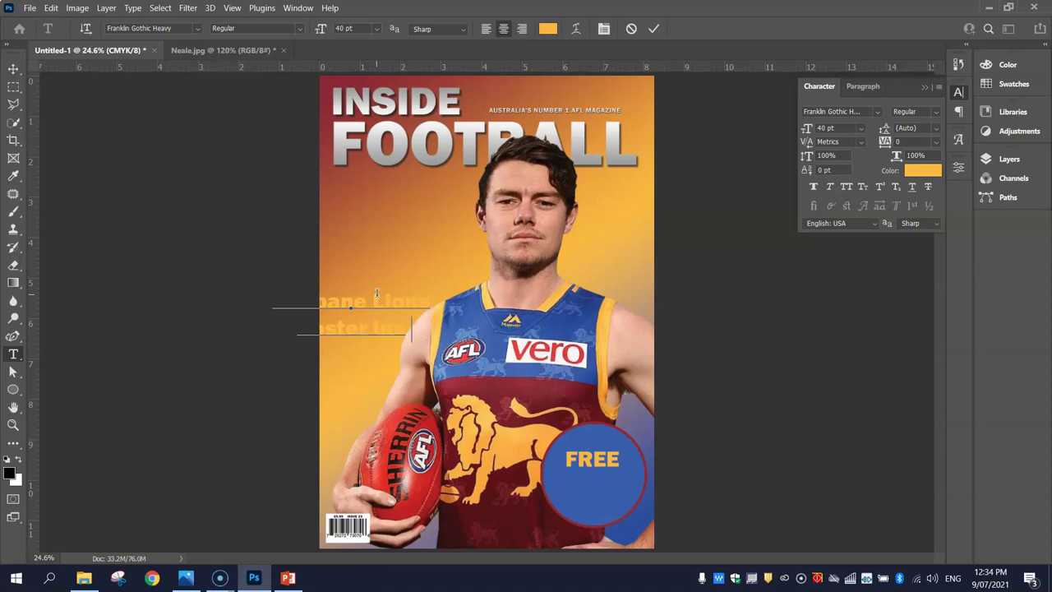
{"action": "type", "text": "side"}
- Change the colour of the whole "Brisbane Lions Poster Inside" text to white
{"action": "key", "text": "ctrl+a"}
{"action": "left_click", "coordinate": [547, 28]}
{"action": "left_click", "coordinate": [679, 226]}
{"action": "left_click", "coordinate": [986, 203]}
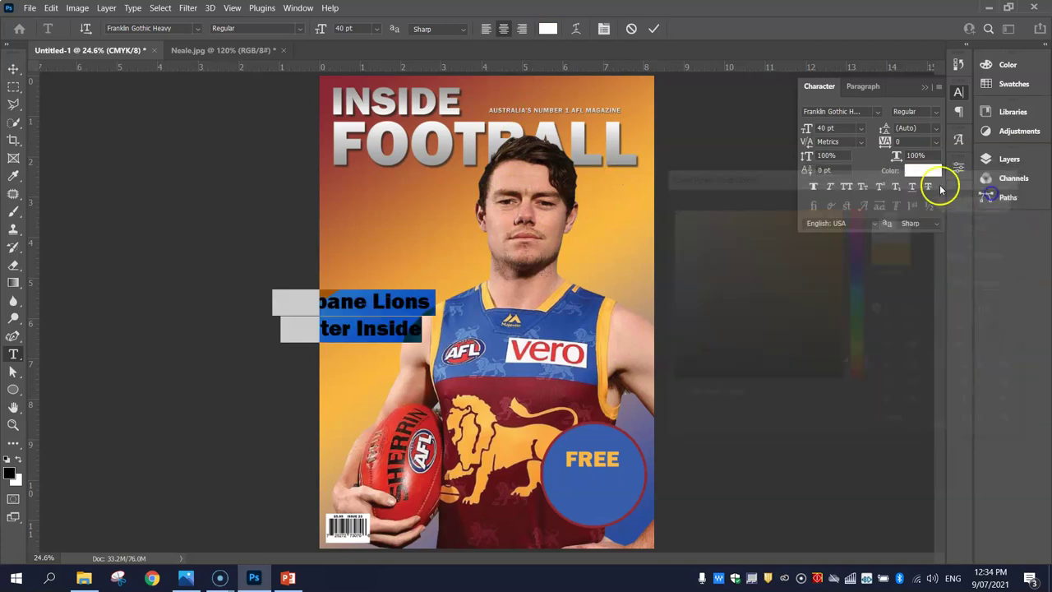
- Set the "Brisbane Lions Poster Inside" text in Franklin Gothic Book at 18 pt
{"action": "left_click", "coordinate": [198, 28]}
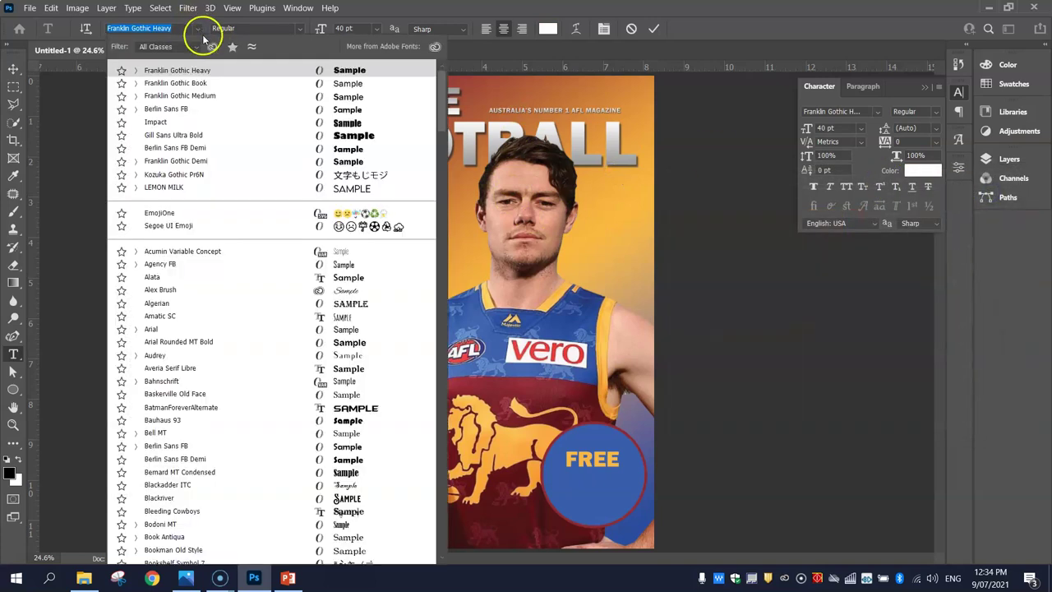
{"action": "left_click", "coordinate": [203, 84]}
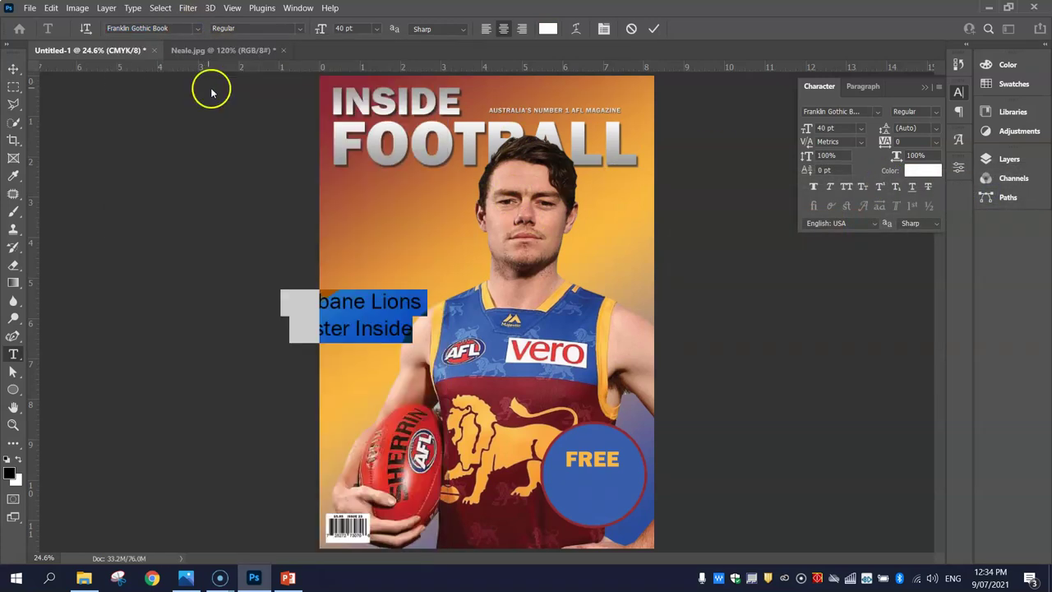
{"action": "left_click", "coordinate": [376, 28]}
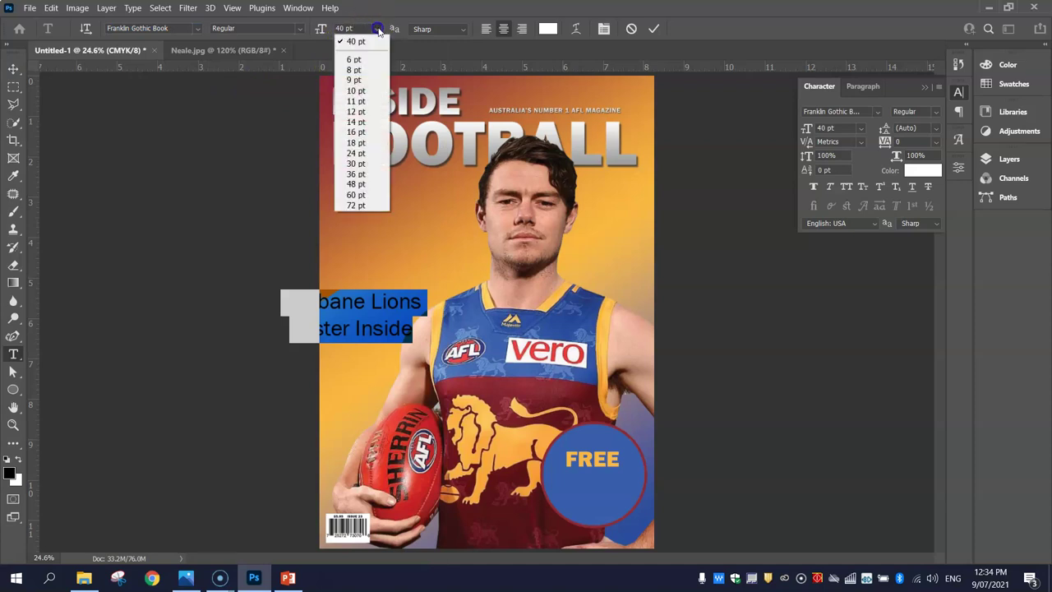
{"action": "left_click", "coordinate": [369, 143]}
- Move the "Brisbane Lions Poster Inside" text into the blue circle, centred beneath "FREE", and deselect it
{"action": "left_click", "coordinate": [13, 68]}
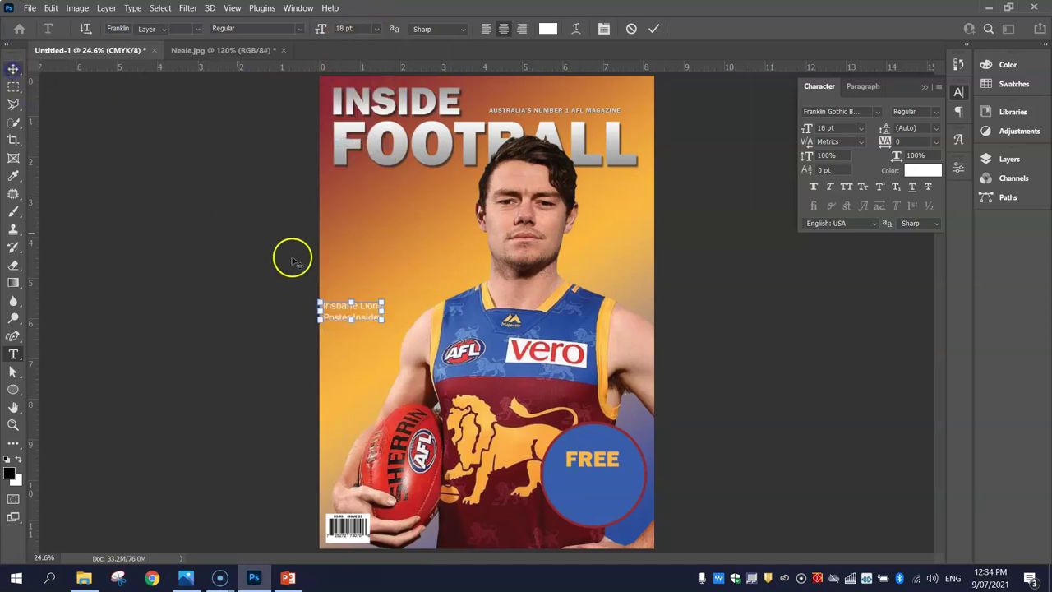
{"action": "left_click_drag", "start_coordinate": [363, 308], "coordinate": [607, 481]}
{"action": "scroll", "coordinate": [625, 512], "scroll_direction": "up", "scroll_amount": 5}
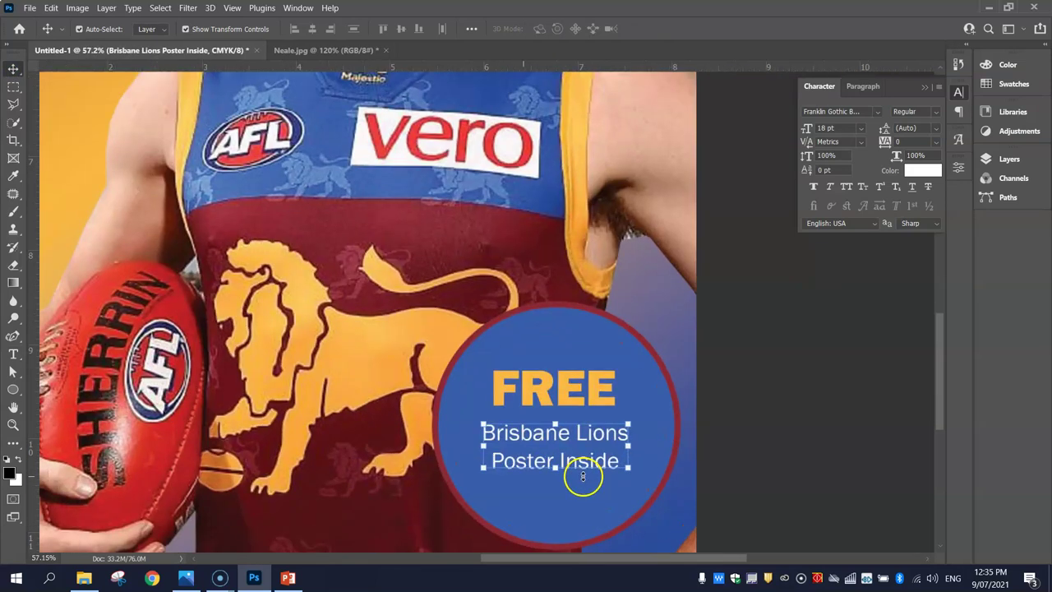
{"action": "scroll", "coordinate": [584, 475], "scroll_direction": "up", "scroll_amount": 1}
{"action": "left_click", "coordinate": [766, 331]}
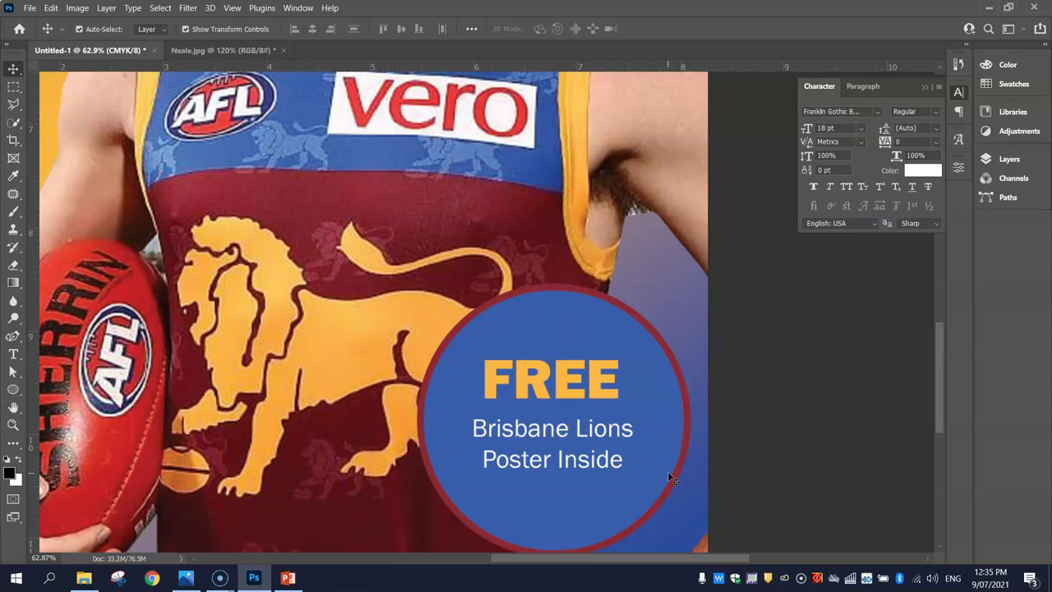
- Add an exclamation mark after "Poster Inside" and set the whole two-line text to 22 pt
{"action": "double_click", "coordinate": [617, 457]}
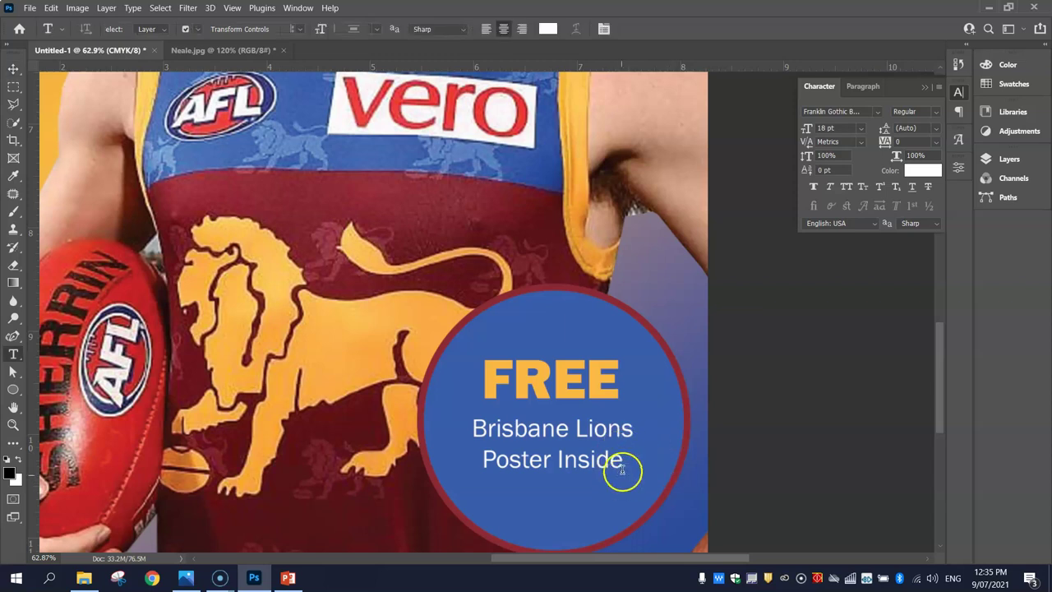
{"action": "type", "text": "!"}
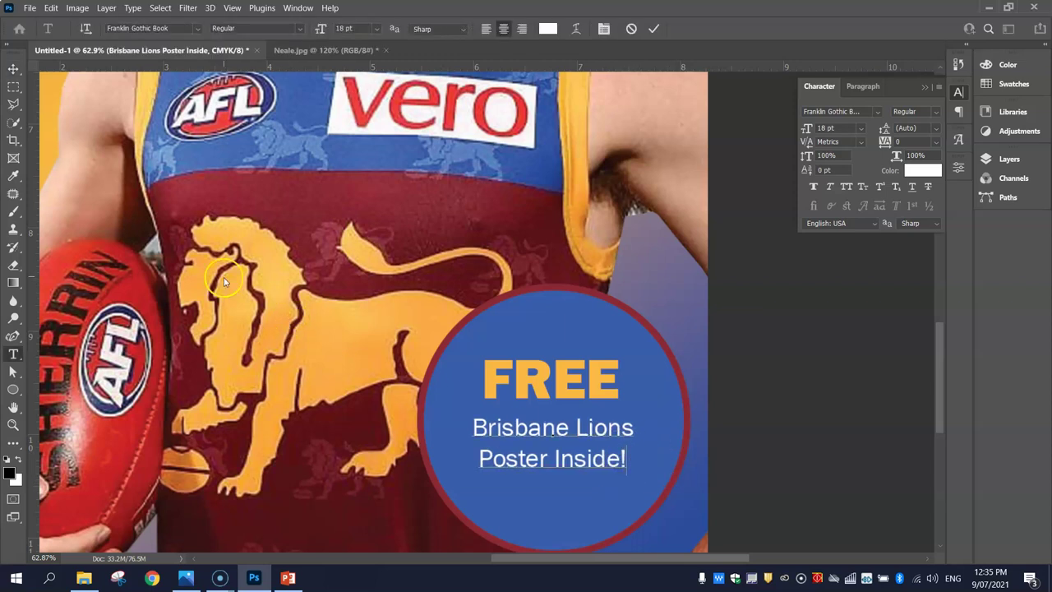
{"action": "key", "text": "ctrl+a"}
{"action": "scroll", "coordinate": [358, 28], "scroll_direction": "up", "scroll_amount": 4}
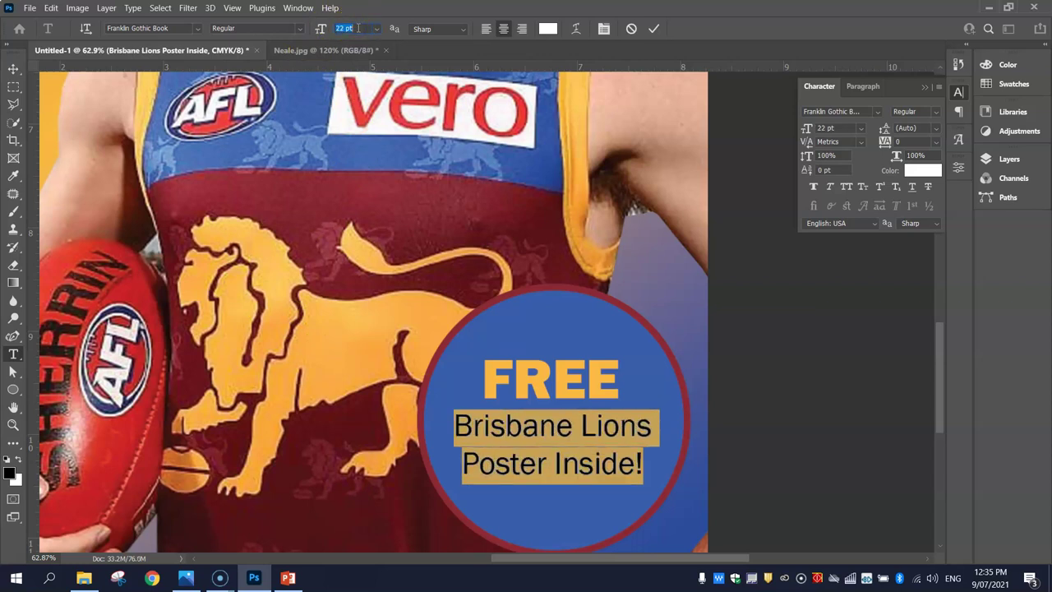
{"action": "left_click", "coordinate": [13, 68]}
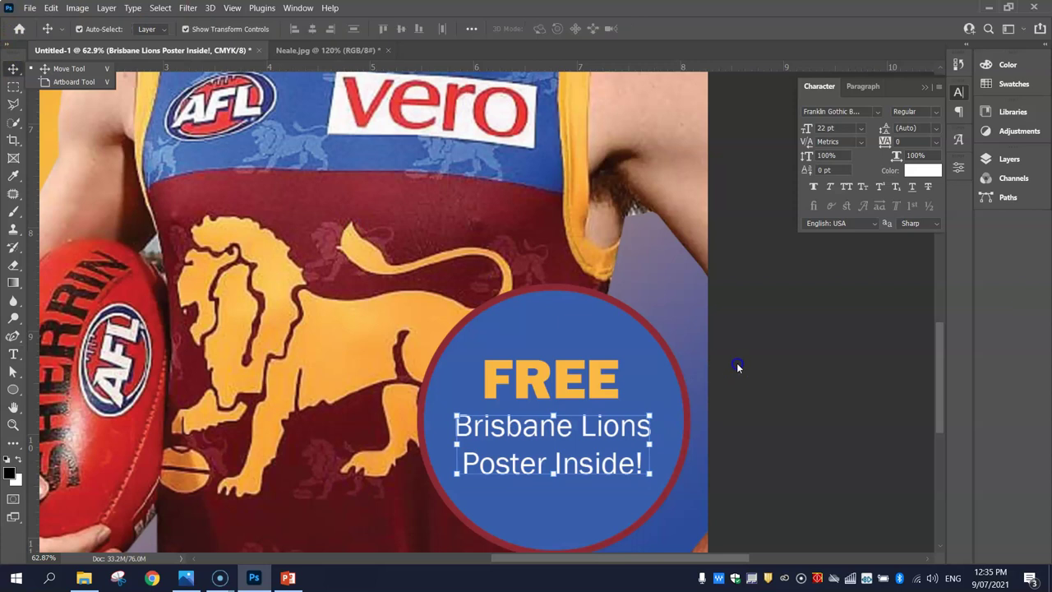
{"action": "left_click", "coordinate": [751, 364]}
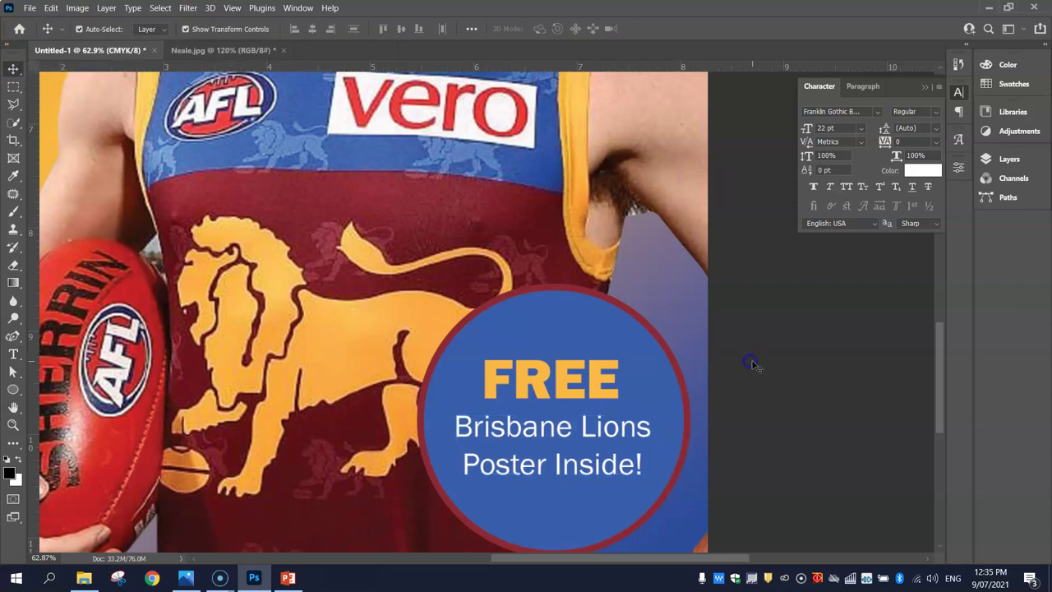
- Enlarge the "FREE" text to 50 pt and shift it slightly up to sit centred above the two-line text
{"action": "double_click", "coordinate": [580, 380]}
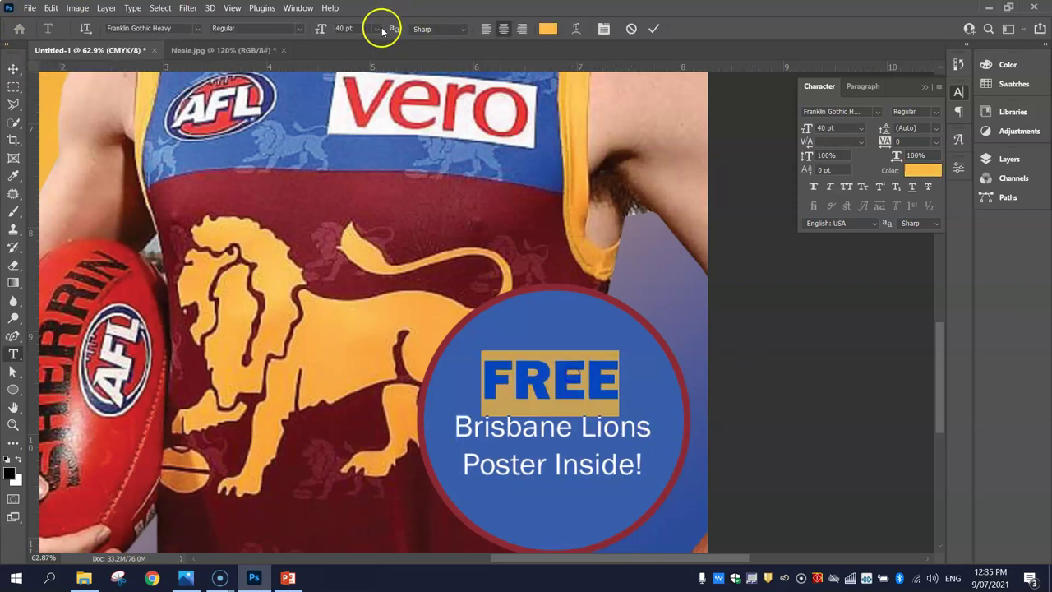
{"action": "left_click", "coordinate": [344, 28]}
{"action": "type", "text": "50"}
{"action": "key", "text": "Return"}
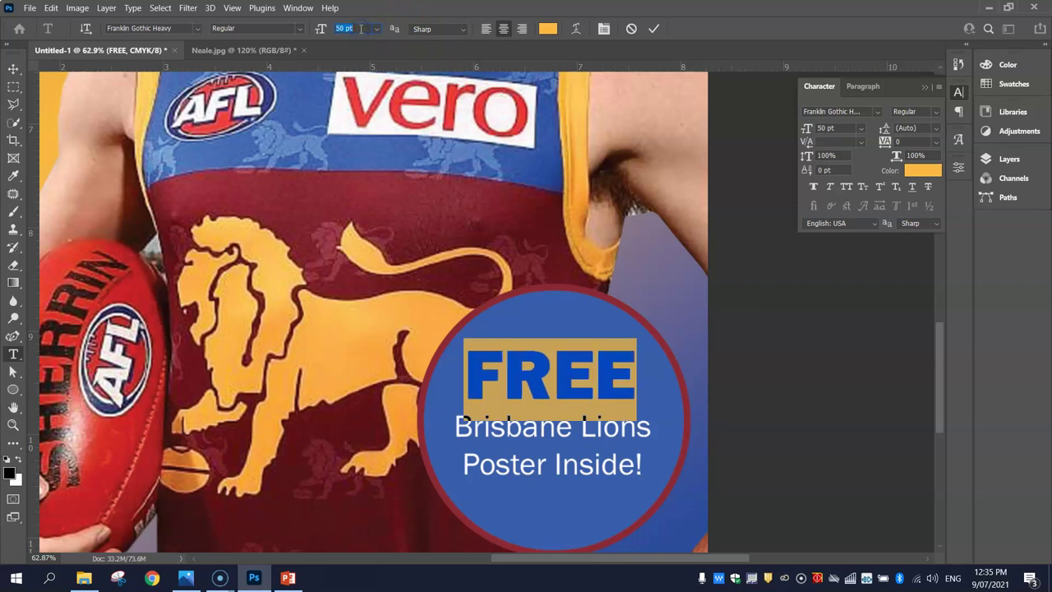
{"action": "left_click", "coordinate": [15, 67]}
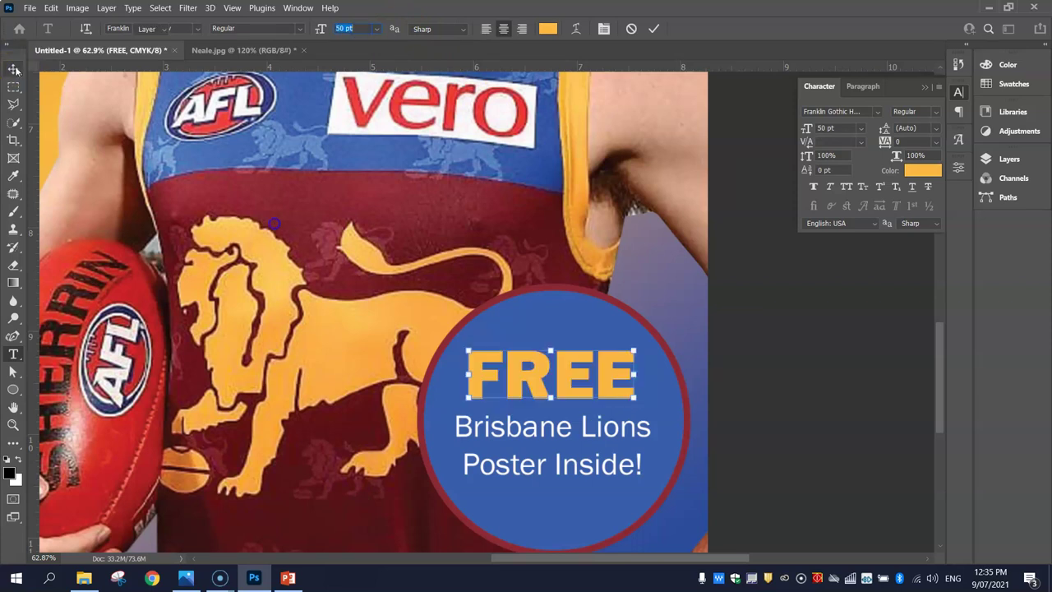
{"action": "mouse_move", "coordinate": [579, 379]}
{"action": "left_mouse_down"}
{"action": "mouse_move", "coordinate": [582, 388]}
{"action": "mouse_move", "coordinate": [582, 377]}
{"action": "left_mouse_up"}
- Move "FREE" and the two-line text down together so they sit centred in the blue circle, and deselect them
{"action": "left_click", "coordinate": [581, 429]}
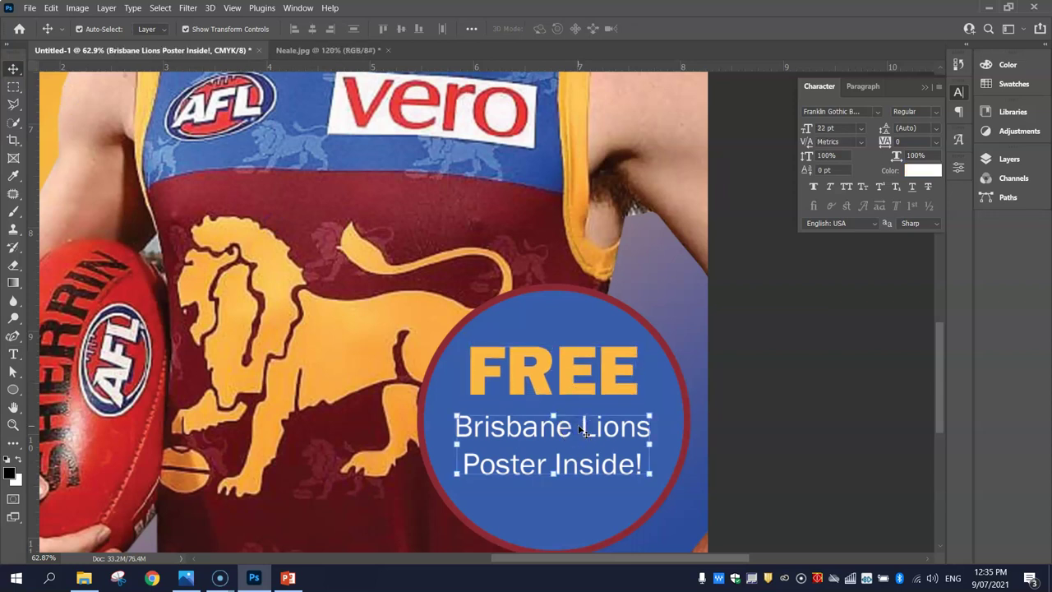
{"action": "left_click", "coordinate": [578, 377]}
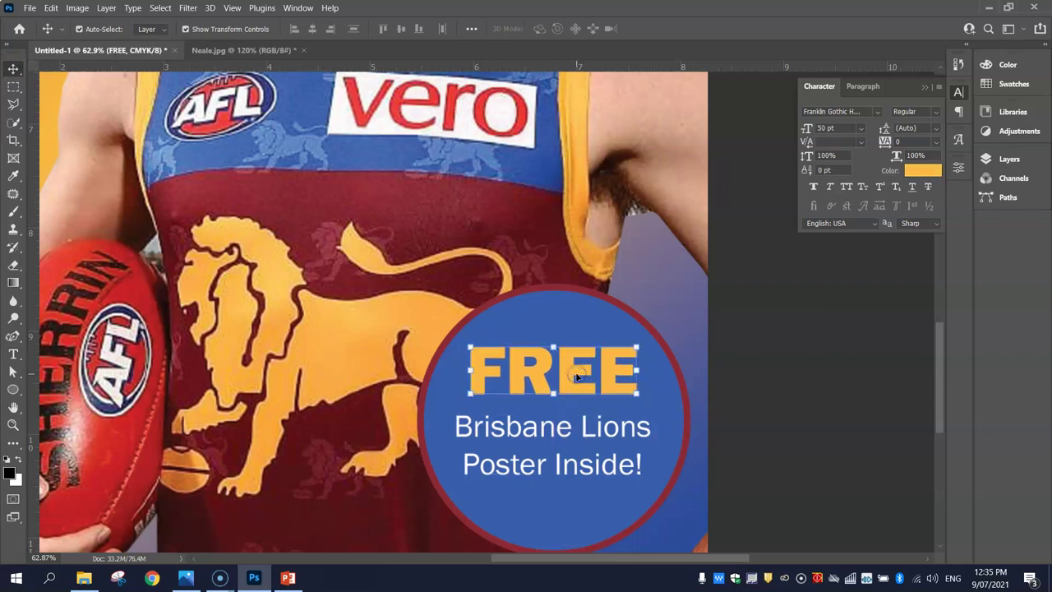
{"action": "left_click", "coordinate": [577, 414], "text": "shift"}
{"action": "left_click_drag", "start_coordinate": [593, 367], "coordinate": [593, 376]}
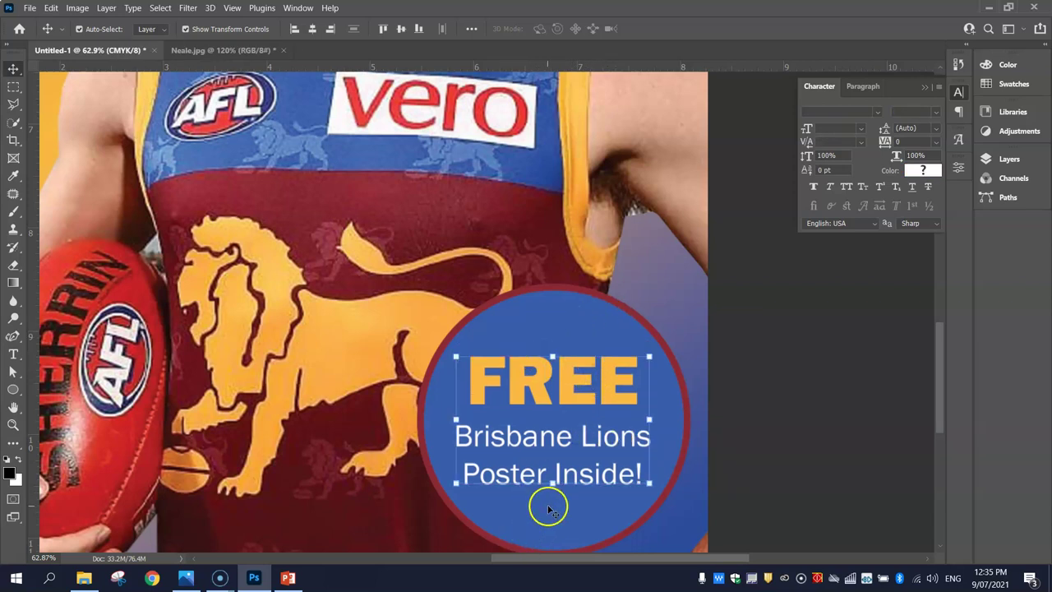
{"action": "left_click", "coordinate": [832, 377]}
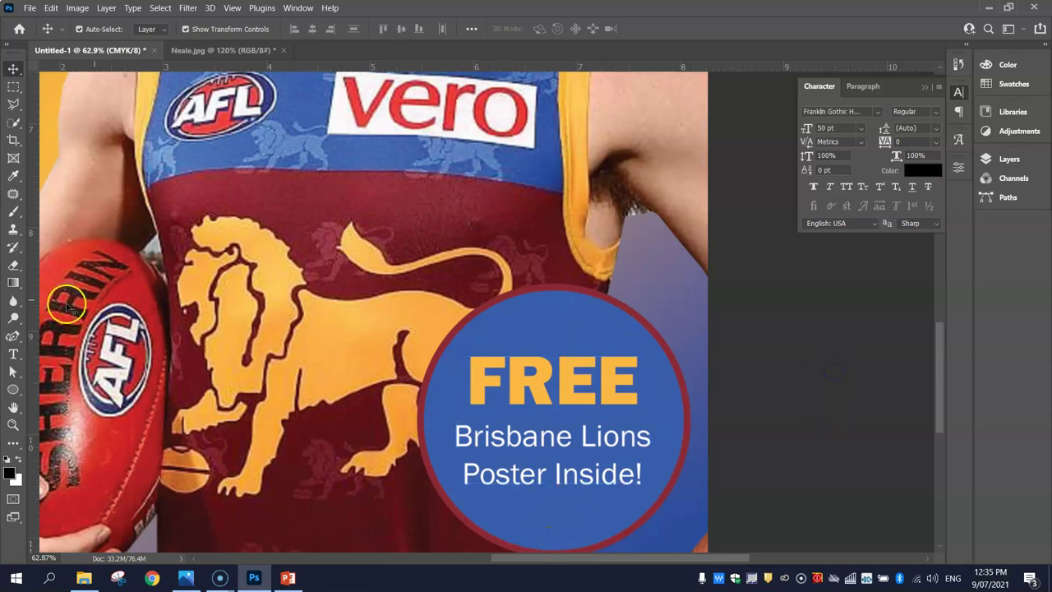
- Create a five-pointed star with the Polygon tool, 100 px by 100 px with a 47% star ratio, on the jersey
{"action": "left_click", "coordinate": [17, 389]}
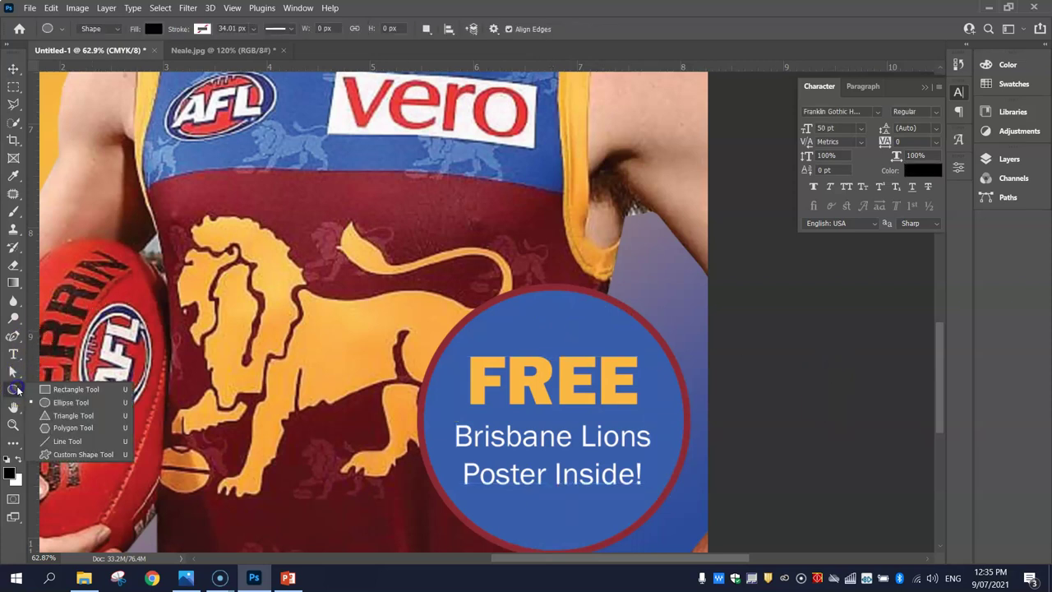
{"action": "left_click", "coordinate": [89, 428]}
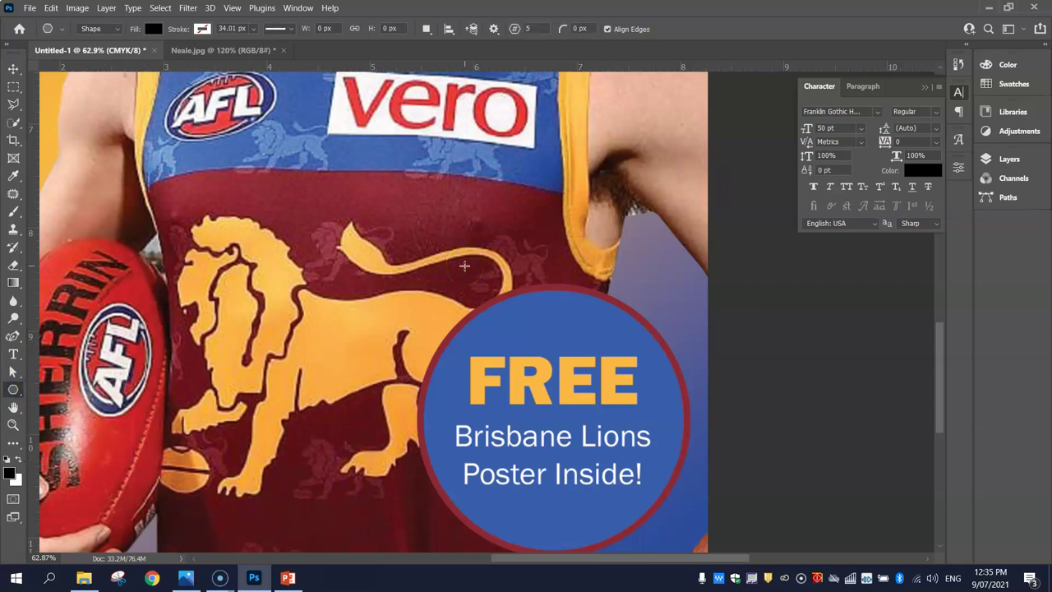
{"action": "left_click", "coordinate": [503, 211]}
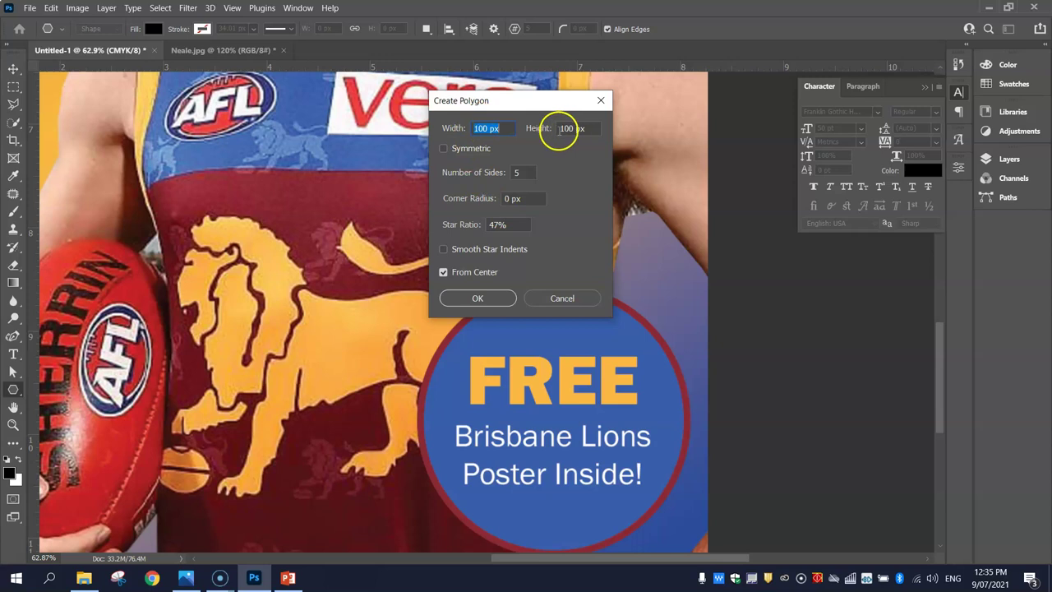
{"action": "left_click", "coordinate": [485, 171]}
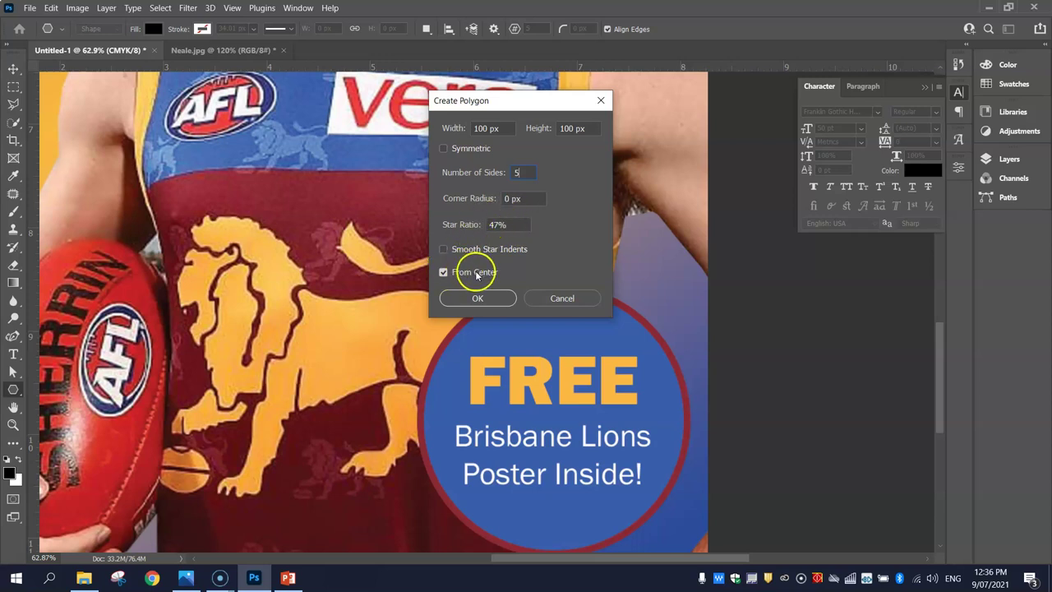
{"action": "left_click", "coordinate": [478, 299]}
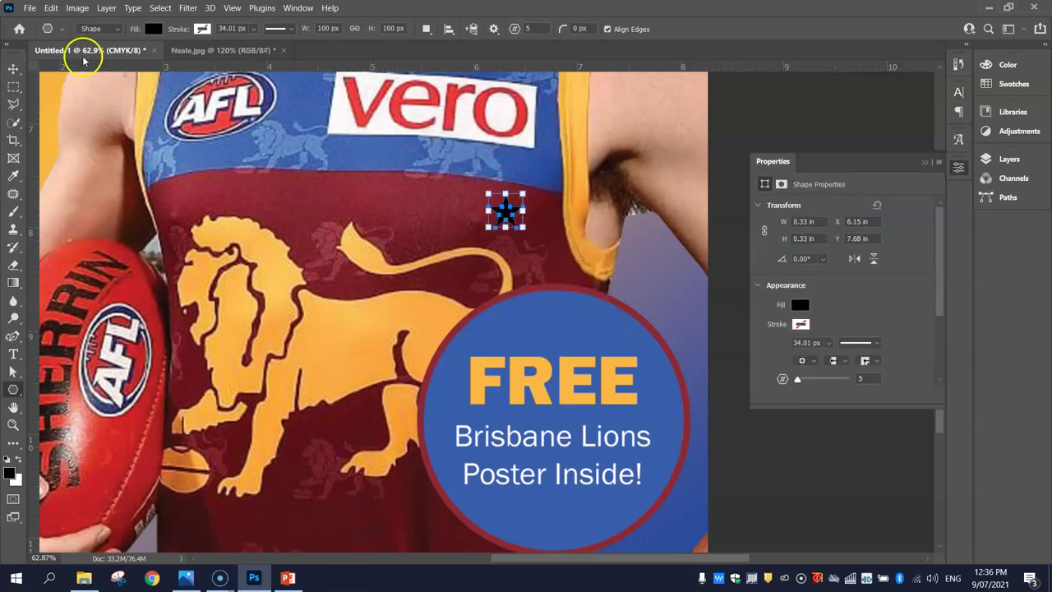
- Move the star into the blue circle above "FREE" and rename its layer "Star"
{"action": "left_click", "coordinate": [13, 68]}
{"action": "left_click", "coordinate": [741, 102]}
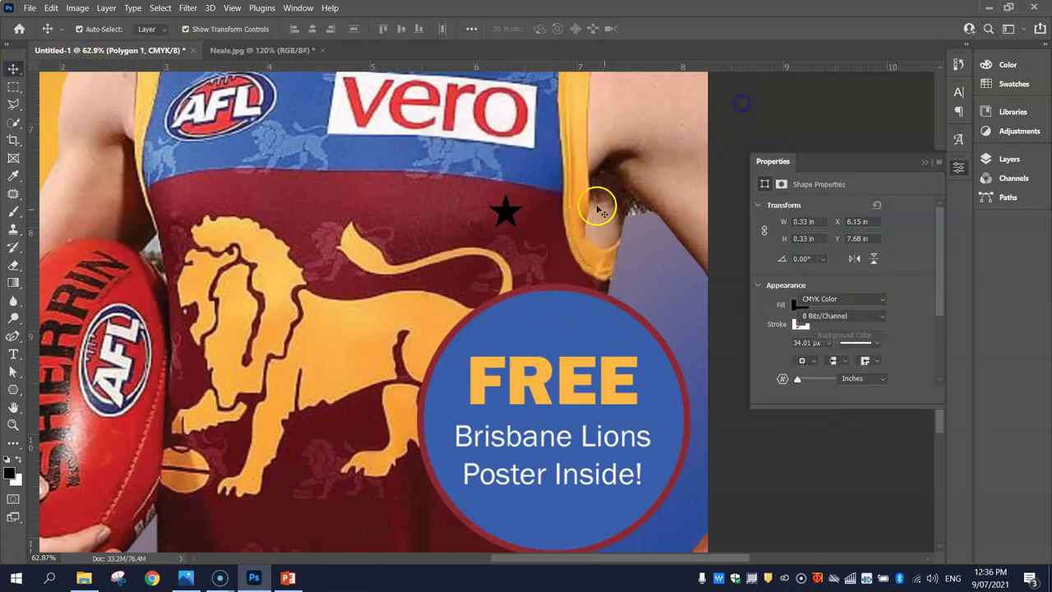
{"action": "left_click_drag", "start_coordinate": [503, 212], "coordinate": [521, 321]}
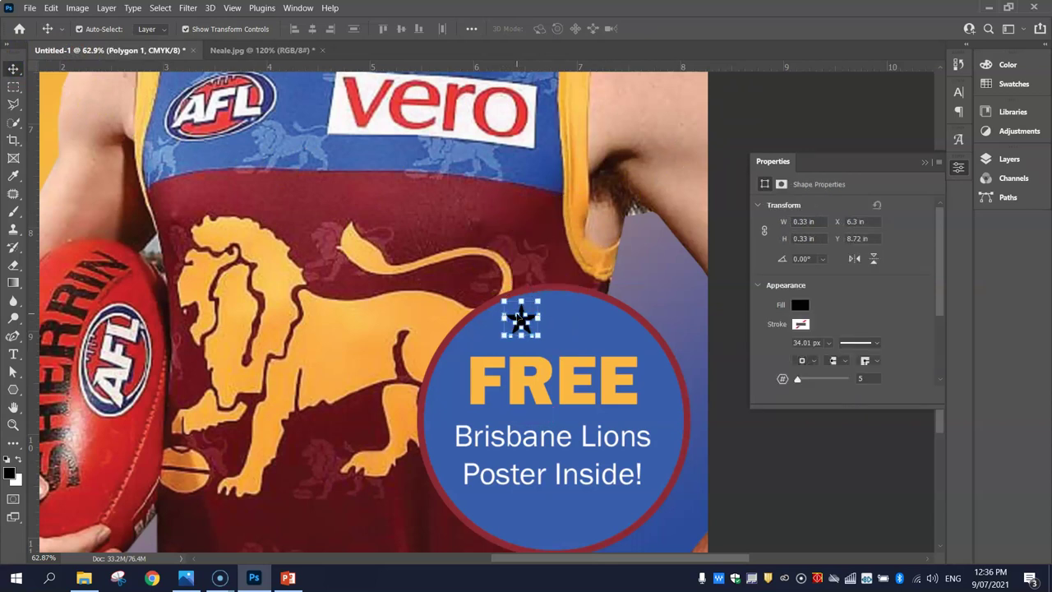
{"action": "left_click", "coordinate": [1014, 160]}
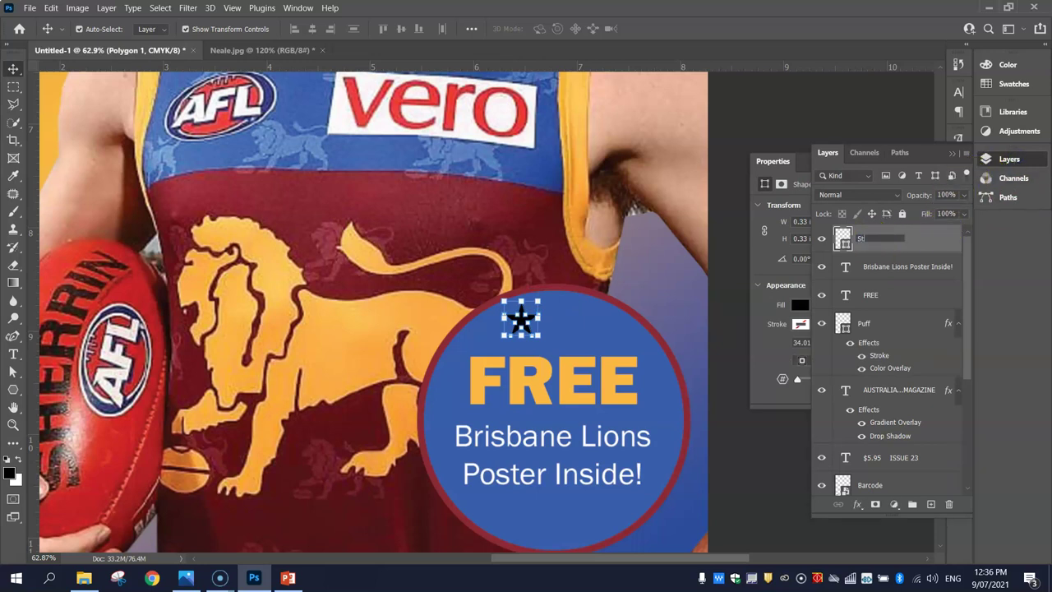
{"action": "left_click", "coordinate": [935, 239]}
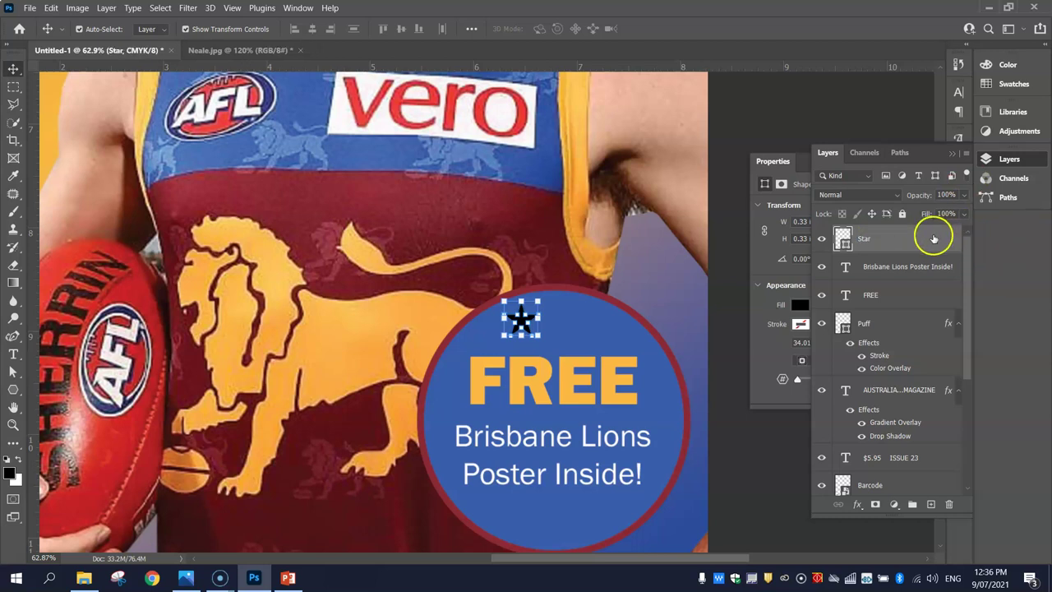
- Add a Stroke layer style to the star in yellow fbb943 sampled from the "FREE" text
{"action": "double_click", "coordinate": [901, 237]}
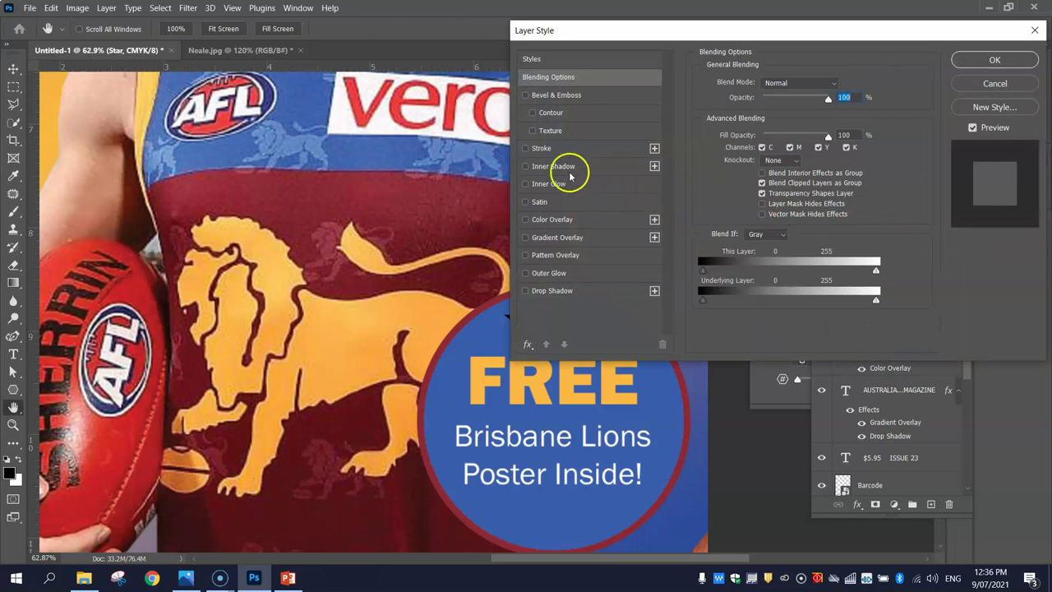
{"action": "left_click", "coordinate": [543, 148]}
{"action": "left_click_drag", "start_coordinate": [600, 31], "coordinate": [681, 26]}
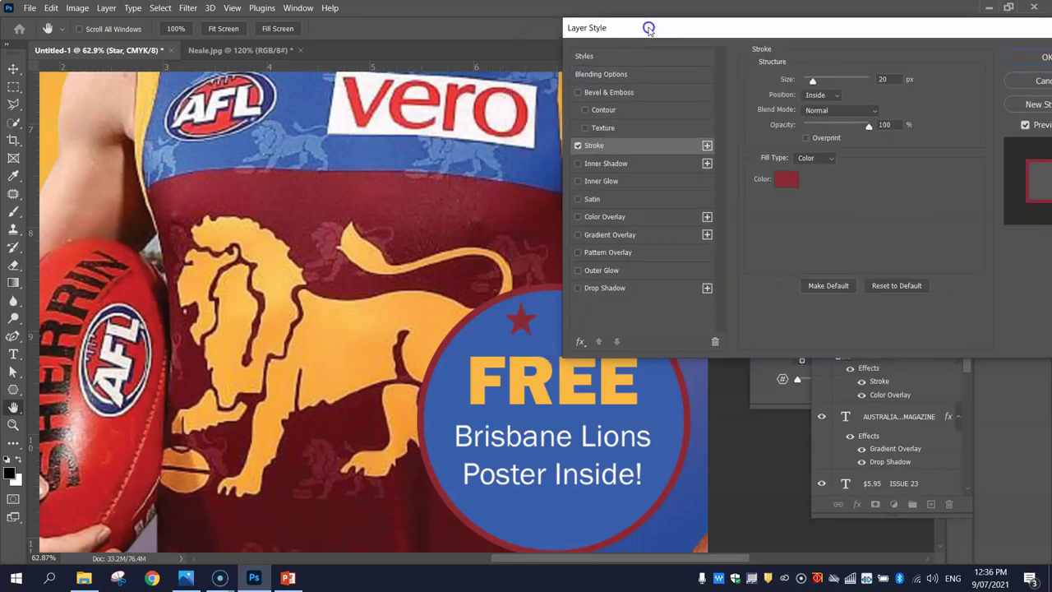
{"action": "left_click", "coordinate": [813, 176]}
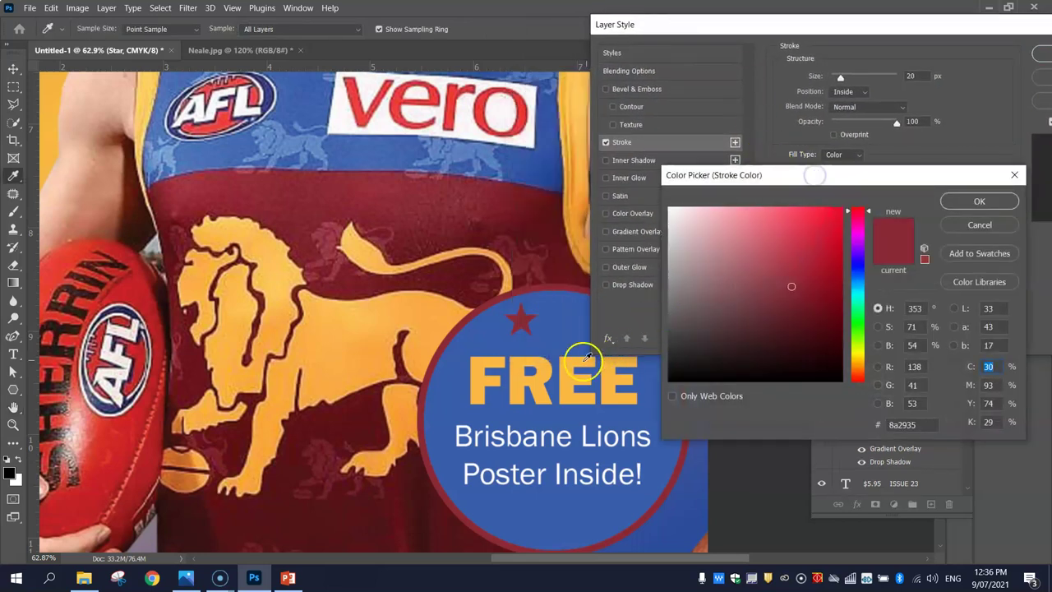
{"action": "left_click", "coordinate": [569, 364]}
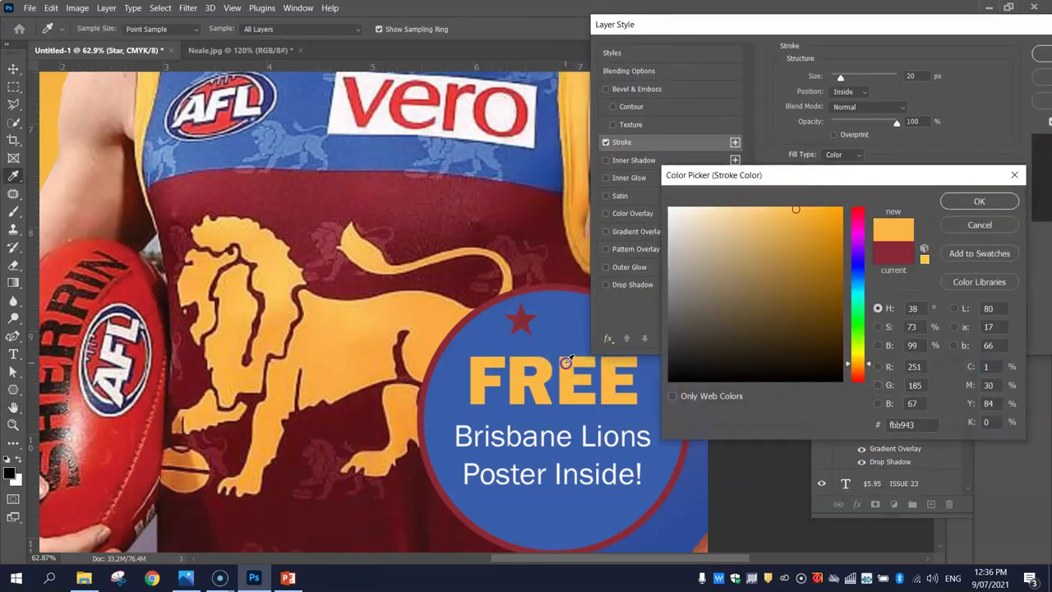
{"action": "left_click", "coordinate": [978, 200]}
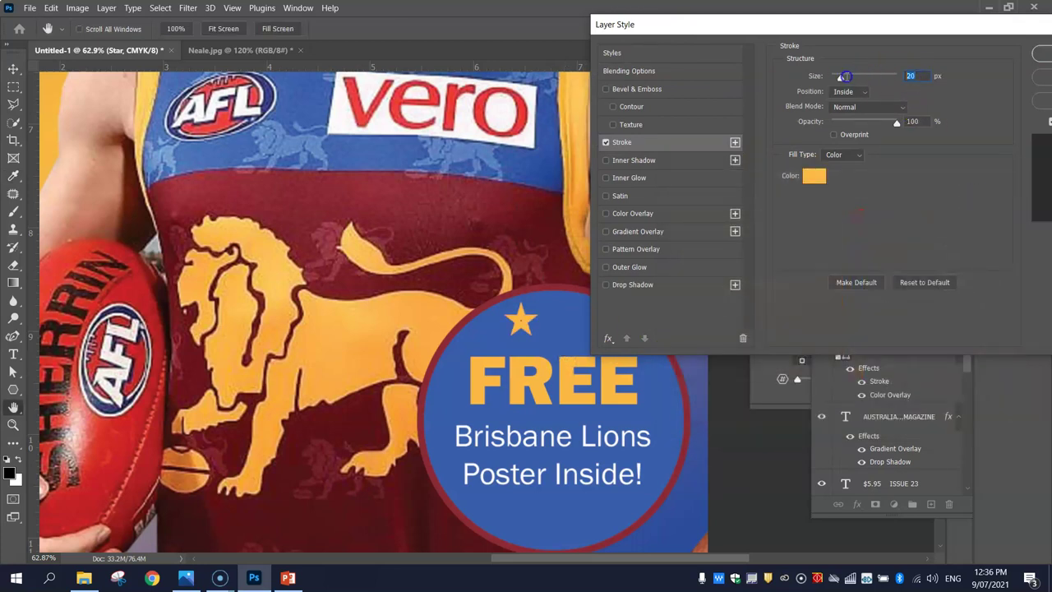
- Set the star's stroke size to 5 px
{"action": "type", "text": "1"}
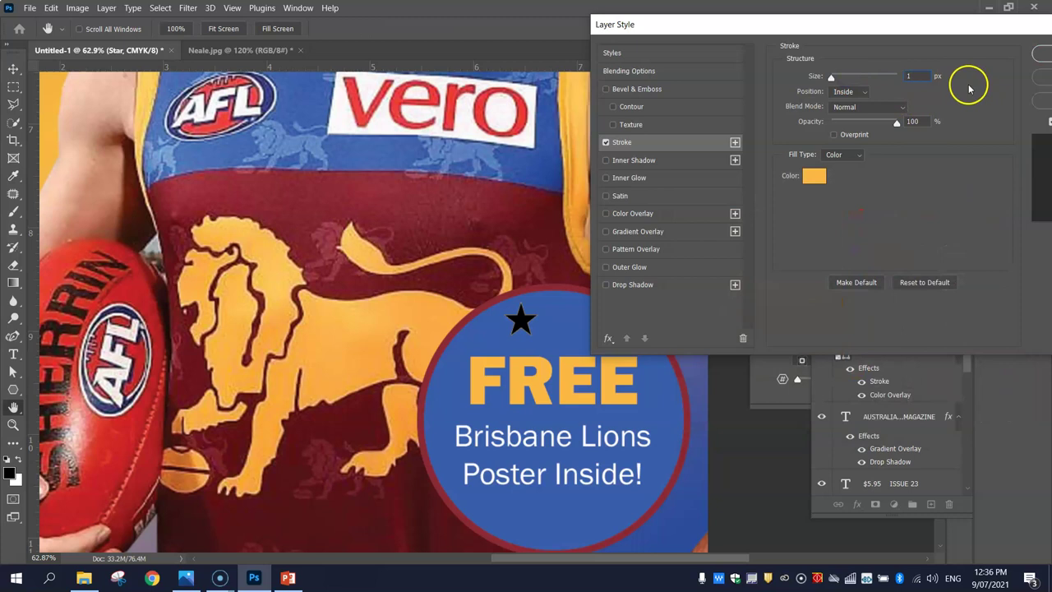
{"action": "key", "text": "Up"}
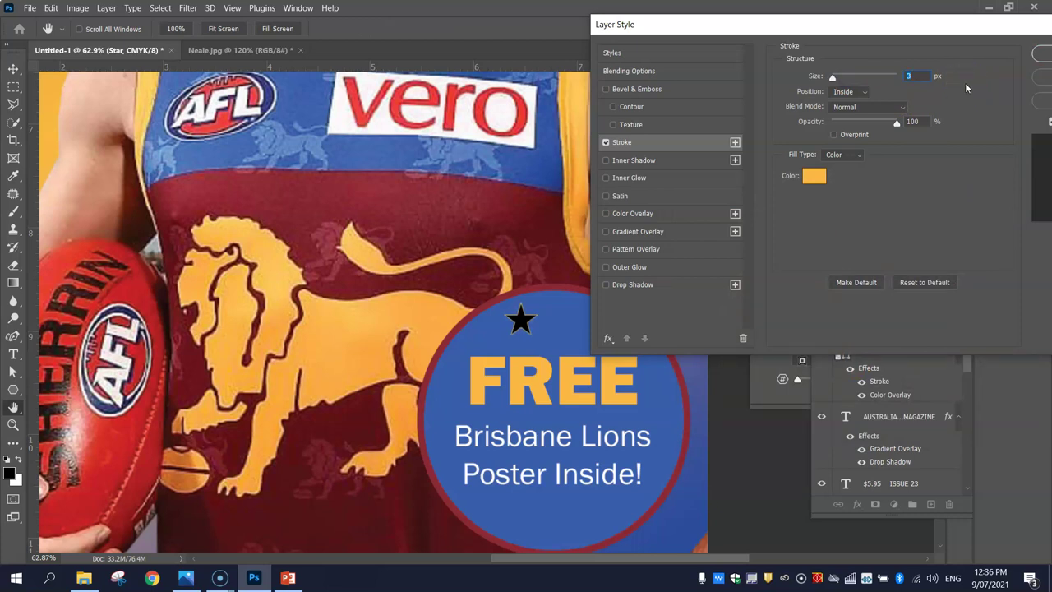
{"action": "key", "text": "Up"}
{"action": "key", "text": "Up"}
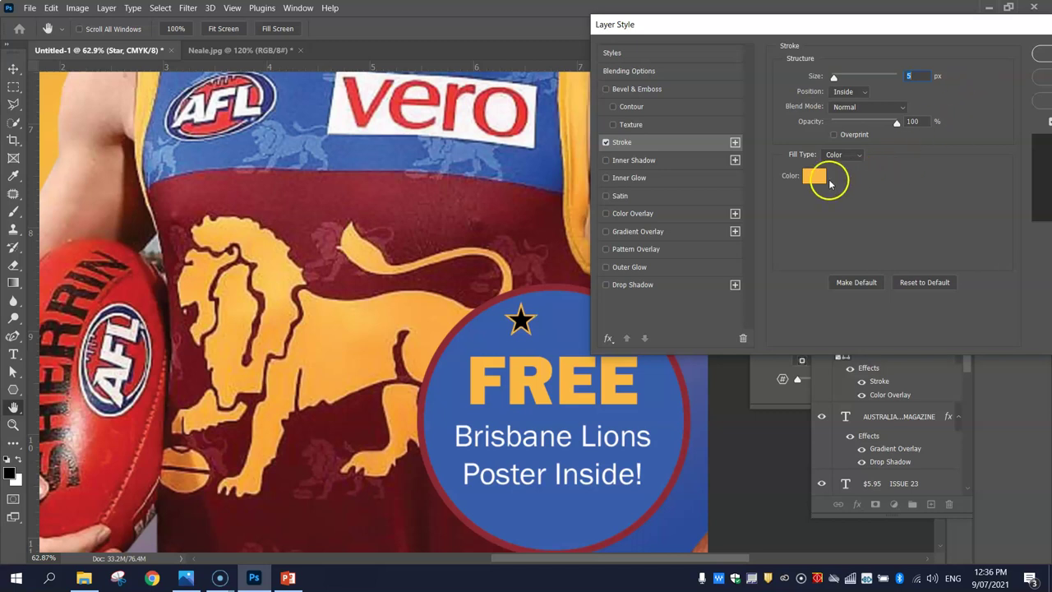
- Add a Color Overlay to the star in maroon 8a2935 sampled from the circle's border, and apply the layer style
{"action": "left_click", "coordinate": [633, 214]}
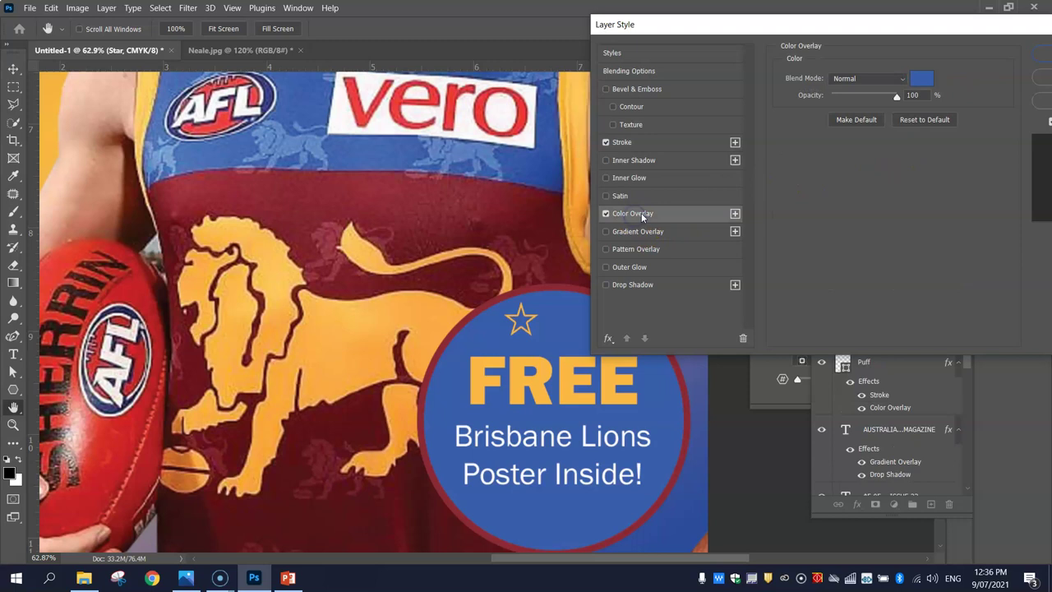
{"action": "left_click", "coordinate": [921, 78]}
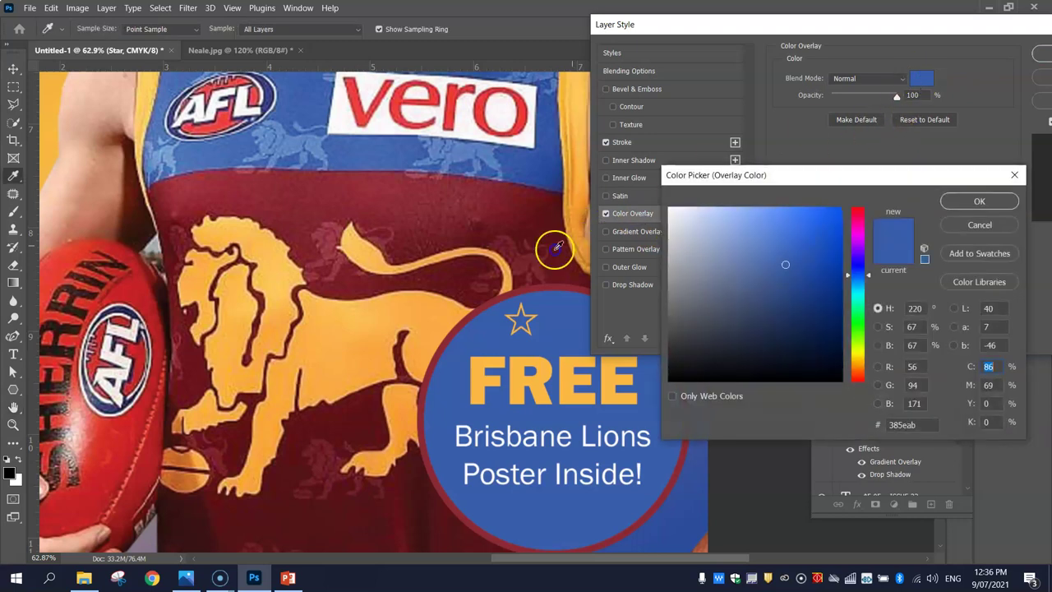
{"action": "left_click", "coordinate": [547, 284]}
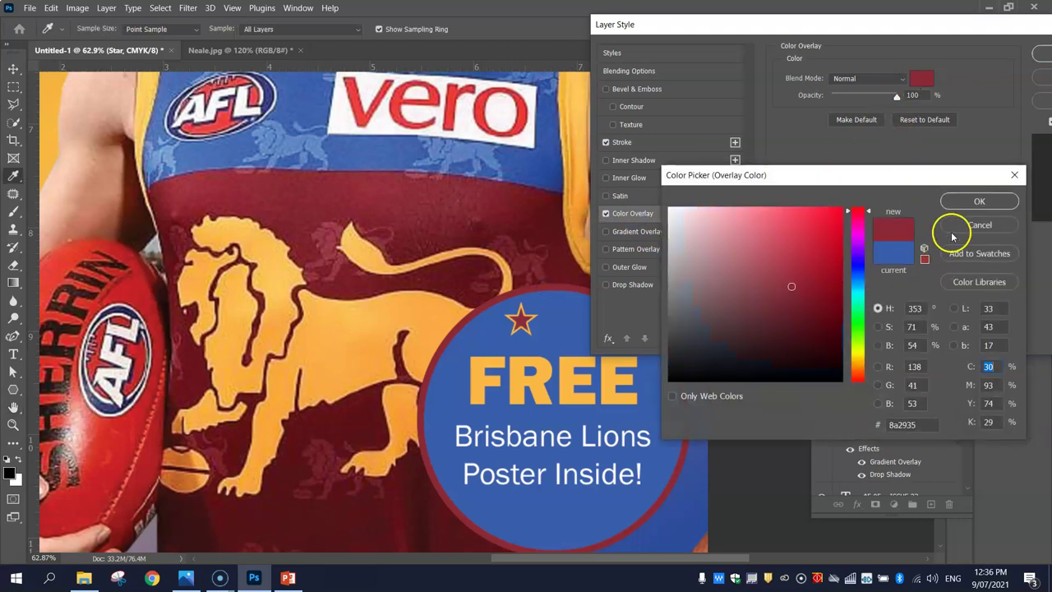
{"action": "left_click", "coordinate": [970, 202]}
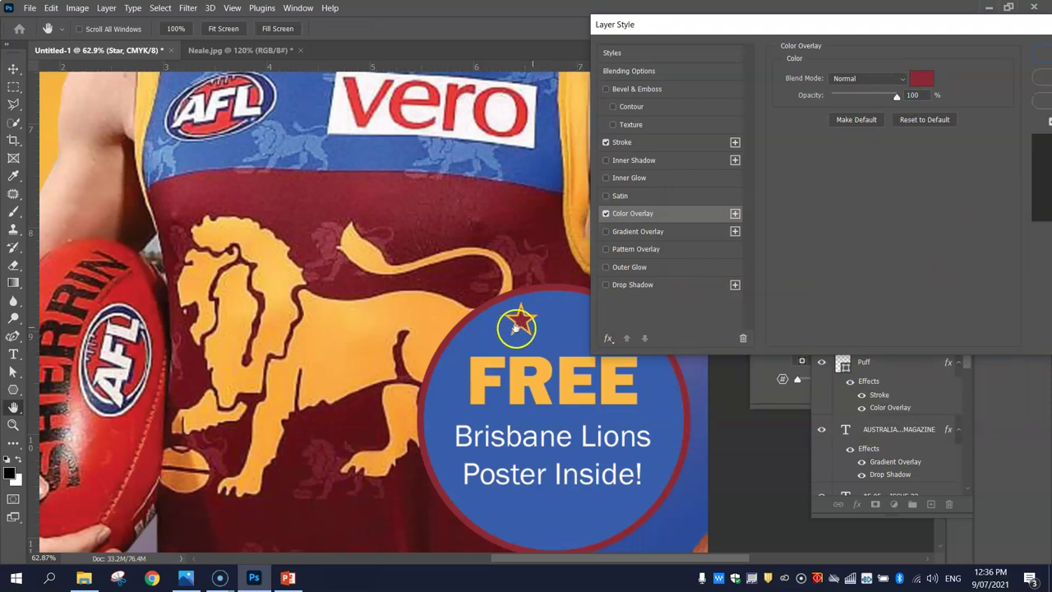
{"action": "left_click", "coordinate": [1048, 52]}
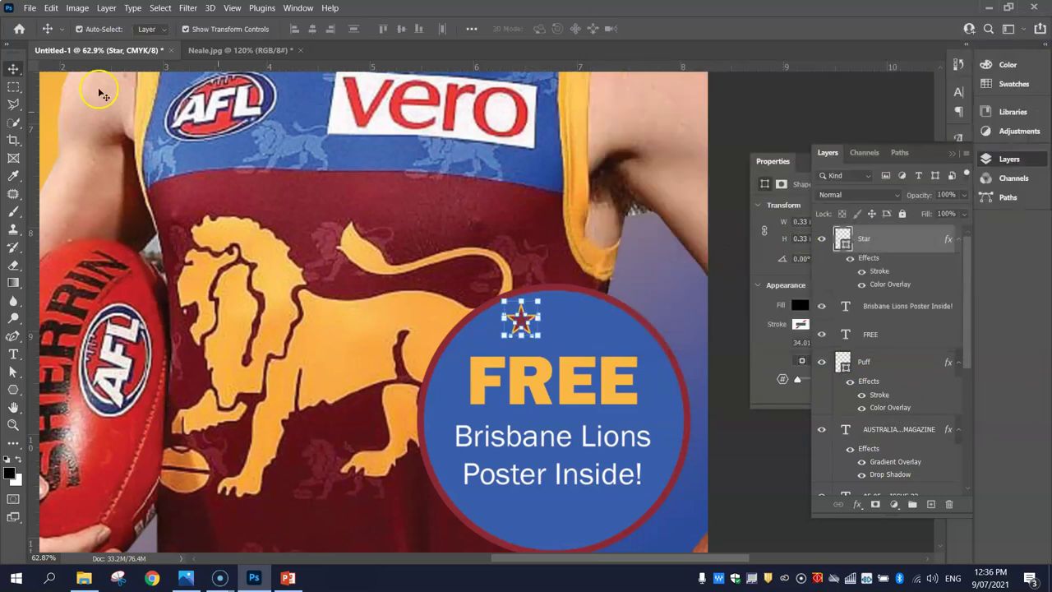
- Centre the star above "FREE" and place a copy to its right, scaled to 83.31%
{"action": "left_click", "coordinate": [720, 252]}
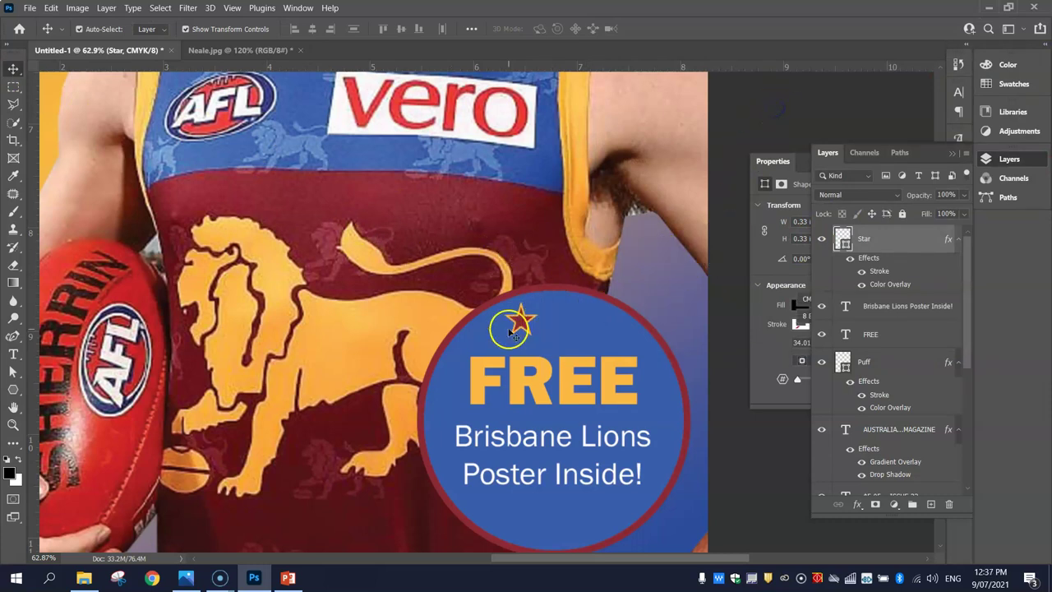
{"action": "left_click_drag", "start_coordinate": [521, 322], "coordinate": [615, 306]}
{"action": "left_click", "coordinate": [738, 151]}
{"action": "left_click", "coordinate": [551, 322]}
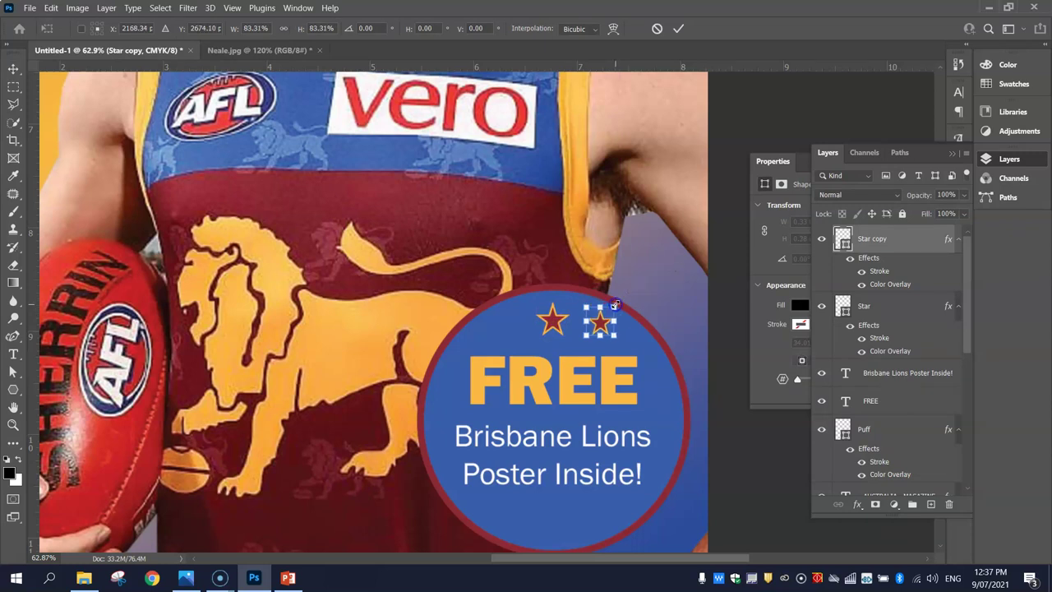
{"action": "left_click", "coordinate": [764, 115]}
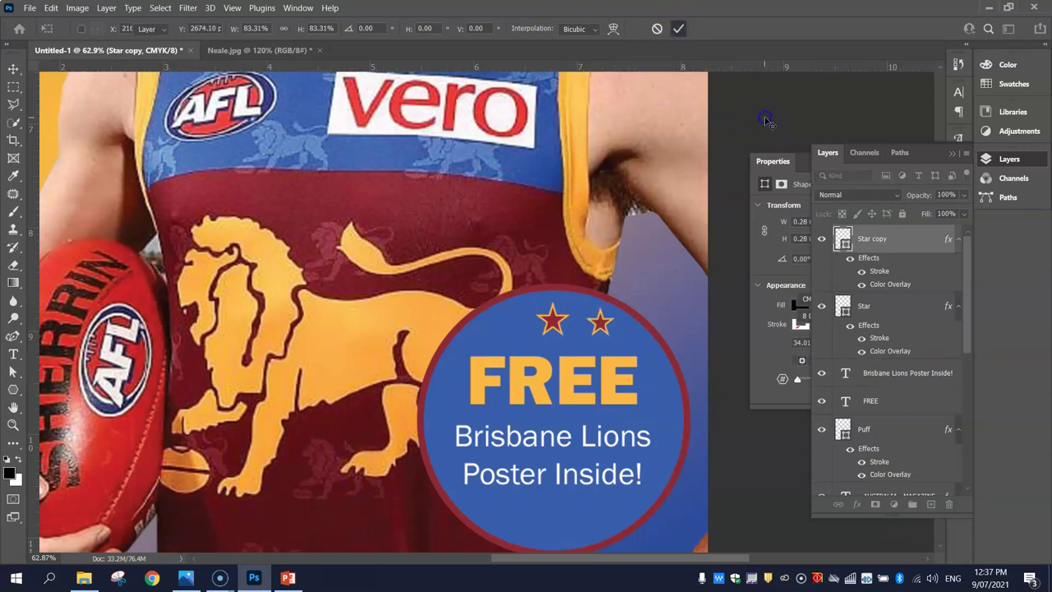
- Duplicate the smaller star and place the copy on the other side of the central star, level with the first copy
{"action": "left_click", "coordinate": [619, 326]}
{"action": "left_click_drag", "start_coordinate": [600, 323], "coordinate": [500, 328]}
{"action": "left_click", "coordinate": [51, 8]}
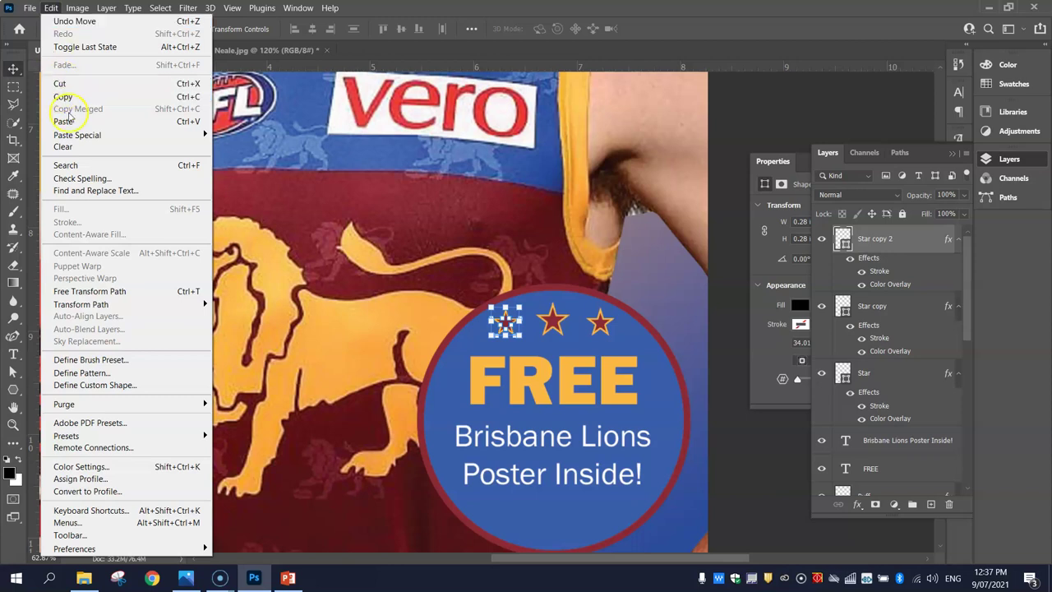
{"action": "key", "text": "Escape"}
{"action": "left_click", "coordinate": [759, 128]}
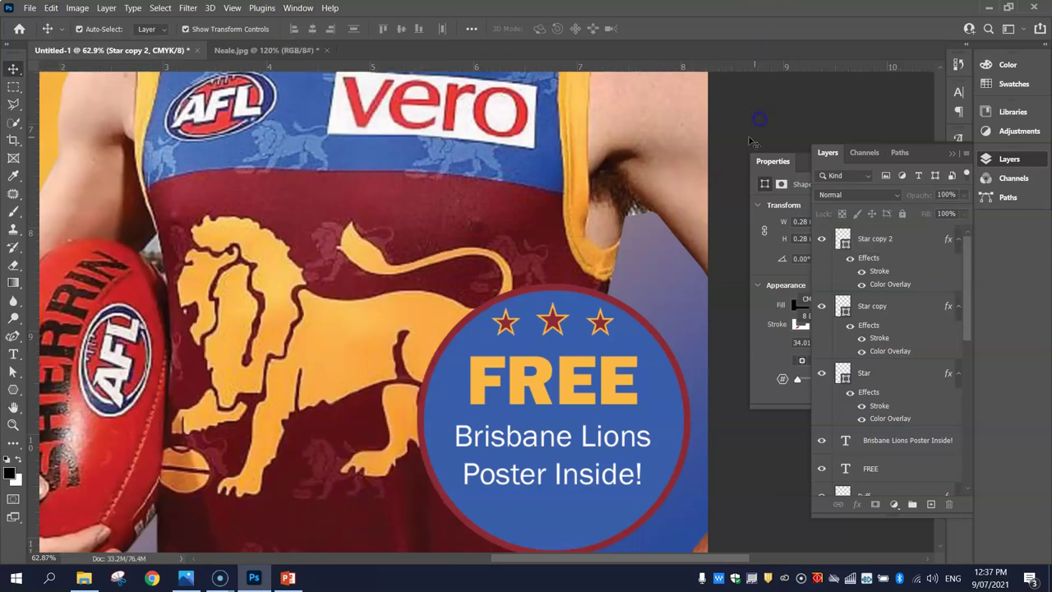
{"action": "left_click_drag", "start_coordinate": [501, 327], "coordinate": [501, 328]}
- Enlarge the central star to 117%, keeping it centred between the two smaller stars
{"action": "left_click", "coordinate": [552, 317]}
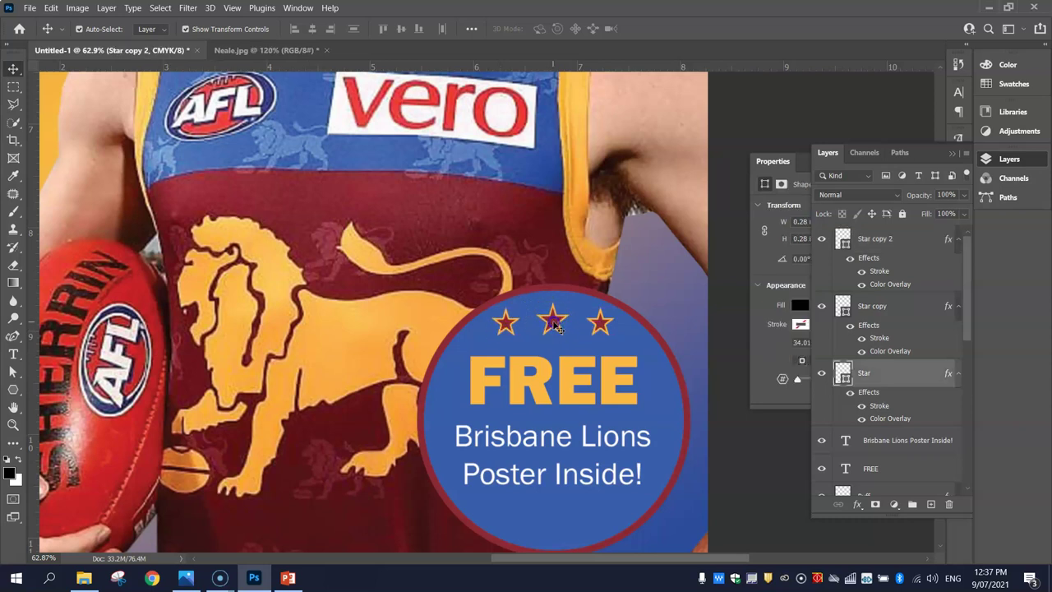
{"action": "left_click", "coordinate": [570, 302]}
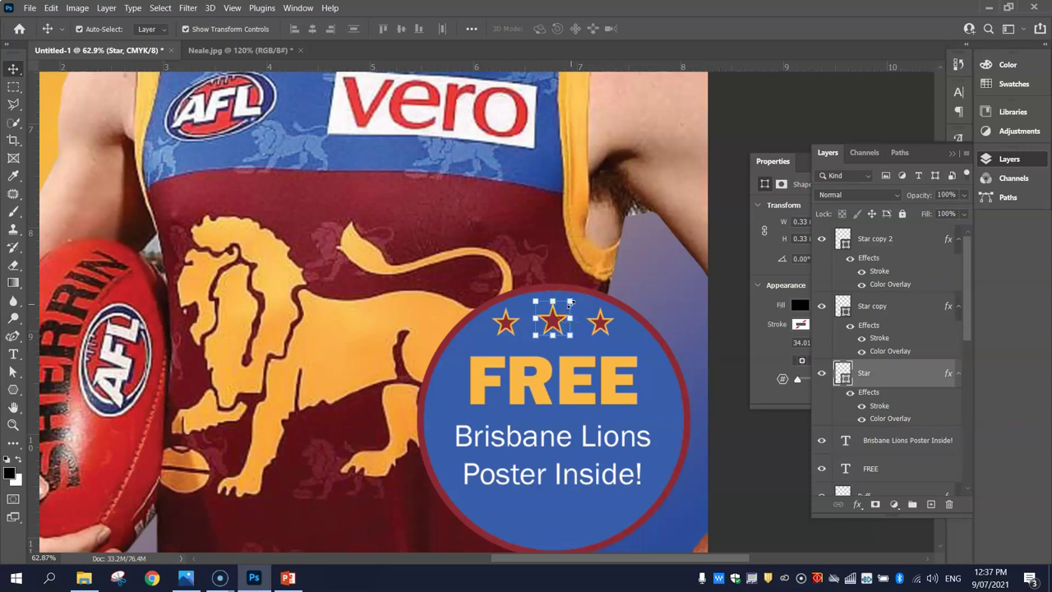
{"action": "left_click_drag", "start_coordinate": [572, 301], "coordinate": [548, 320]}
{"action": "left_click_drag", "start_coordinate": [546, 321], "coordinate": [547, 321]}
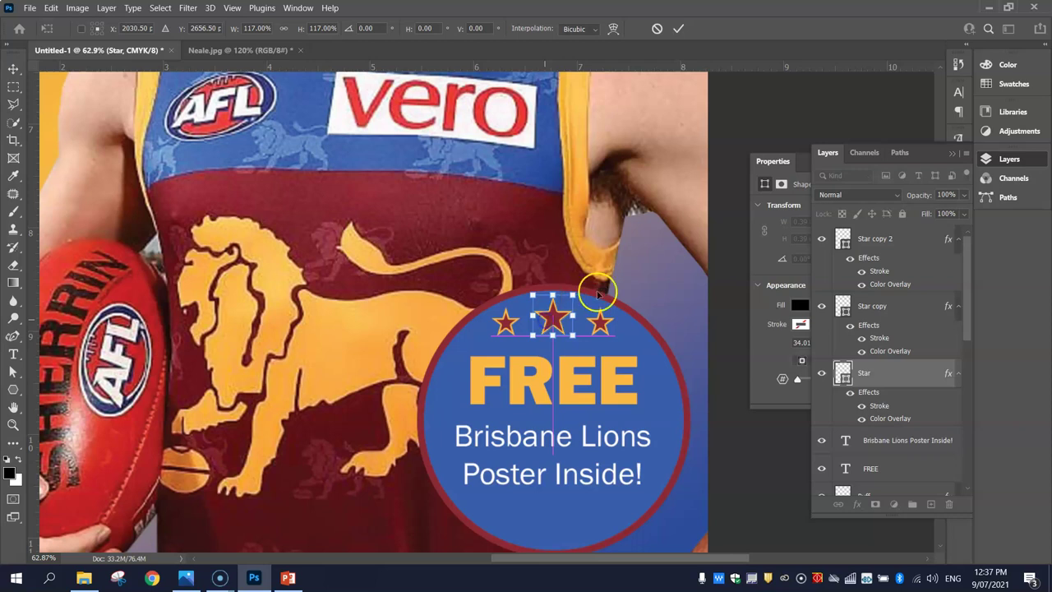
{"action": "left_click", "coordinate": [728, 155]}
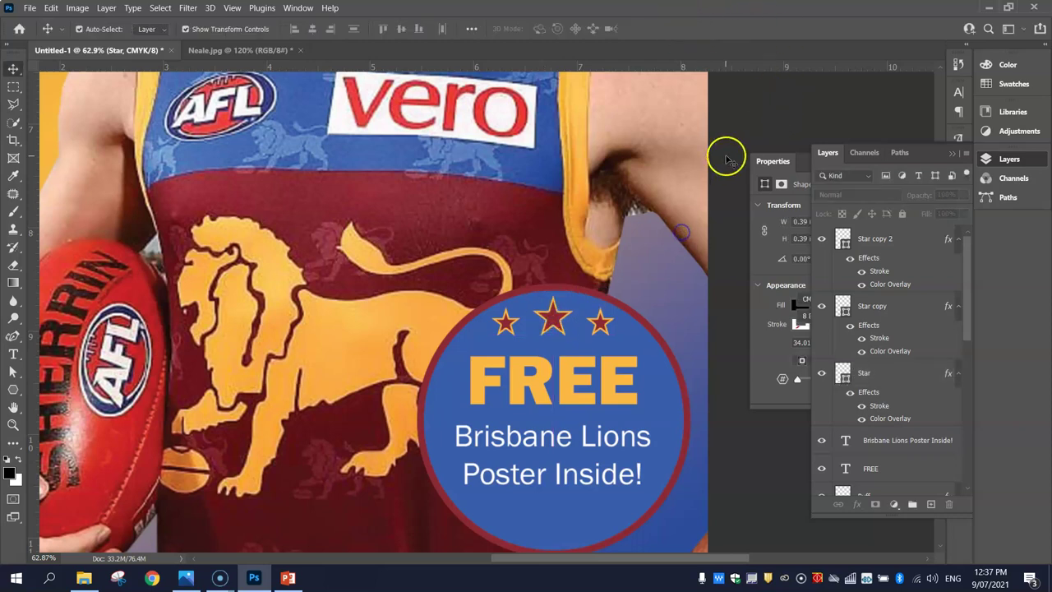
- Select all three stars, move them slightly down together towards "FREE", and deselect them
{"action": "left_click", "coordinate": [508, 329]}
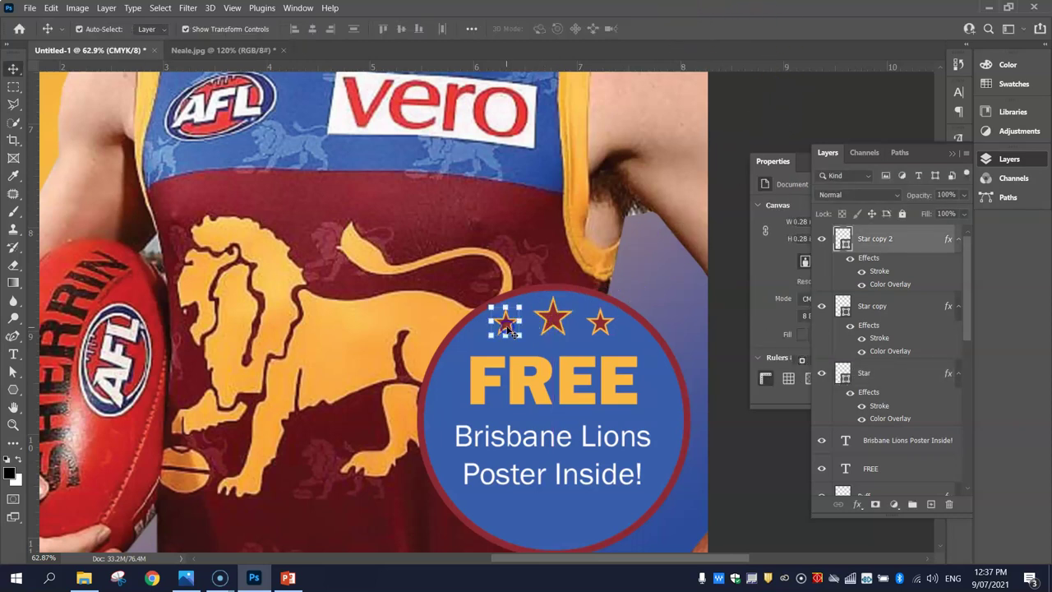
{"action": "left_click", "coordinate": [602, 326], "text": "shift"}
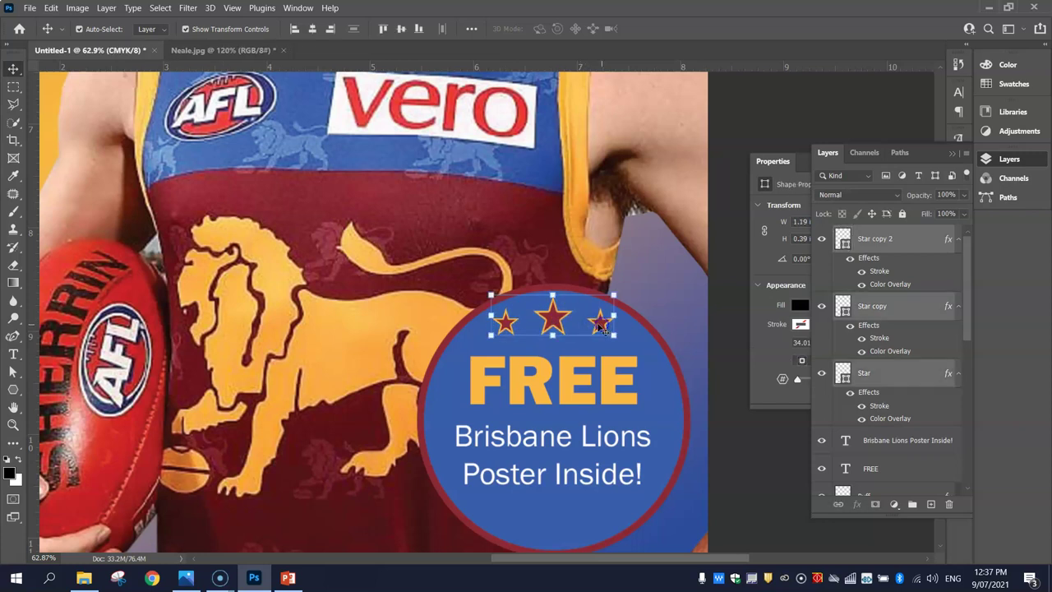
{"action": "left_click_drag", "start_coordinate": [553, 328], "coordinate": [553, 330]}
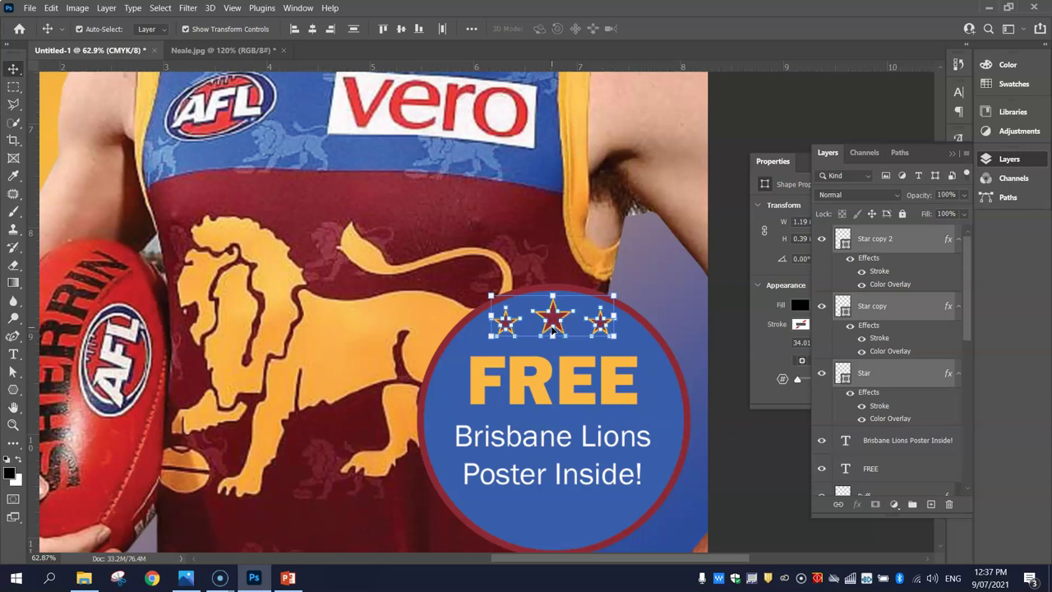
{"action": "left_click", "coordinate": [773, 97]}
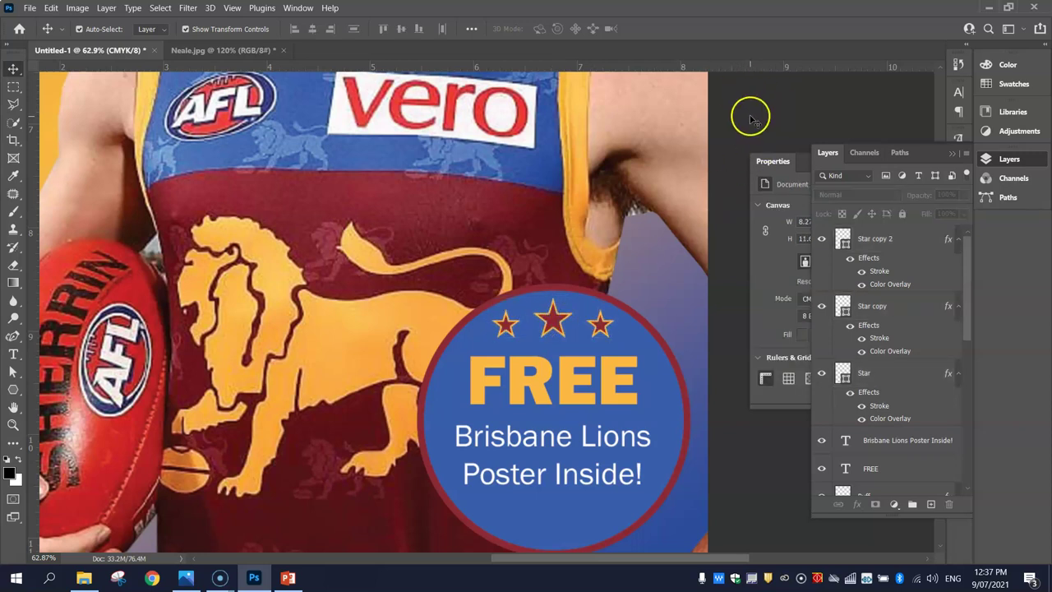
- Select the three stars above "FREE" together, copy them and paste the copies into the cover
{"action": "left_click", "coordinate": [505, 325]}
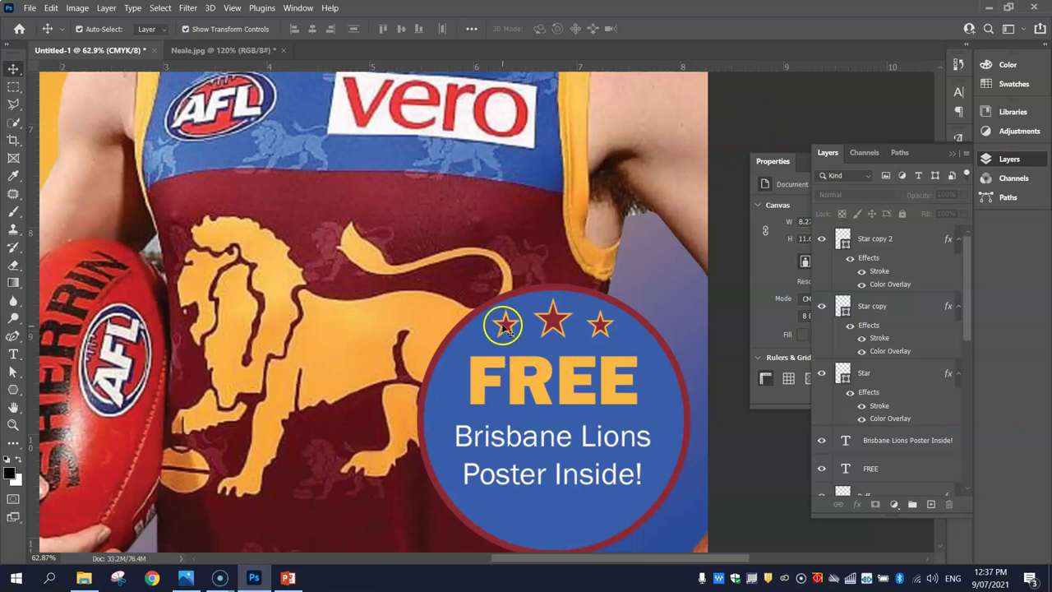
{"action": "left_click", "coordinate": [562, 323], "text": "shift"}
{"action": "left_click", "coordinate": [608, 333], "text": "shift"}
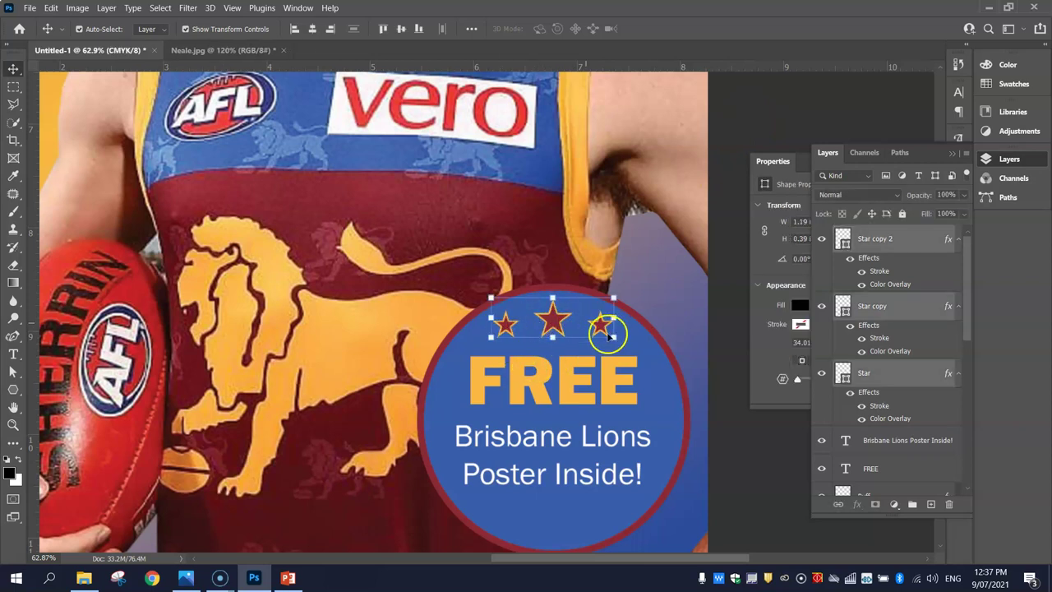
{"action": "left_click", "coordinate": [51, 7]}
{"action": "left_click", "coordinate": [63, 97]}
{"action": "left_click", "coordinate": [51, 8]}
{"action": "left_click", "coordinate": [63, 121]}
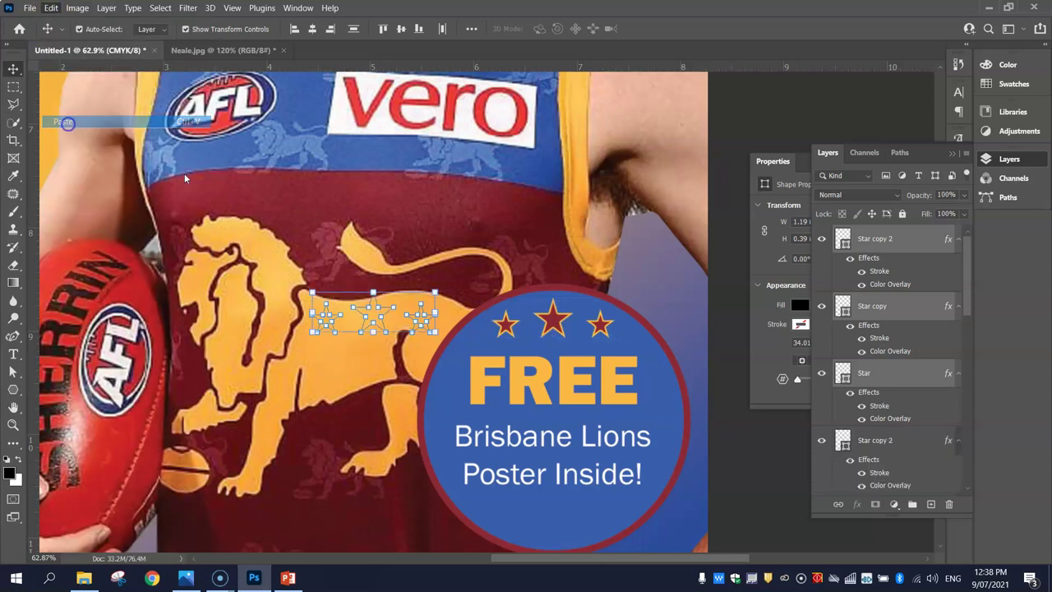
- Move the pasted row of three stars into the blue circle, centred below "Poster Inside!", and deselect it
{"action": "left_click", "coordinate": [370, 316]}
{"action": "left_click_drag", "start_coordinate": [370, 316], "coordinate": [549, 522]}
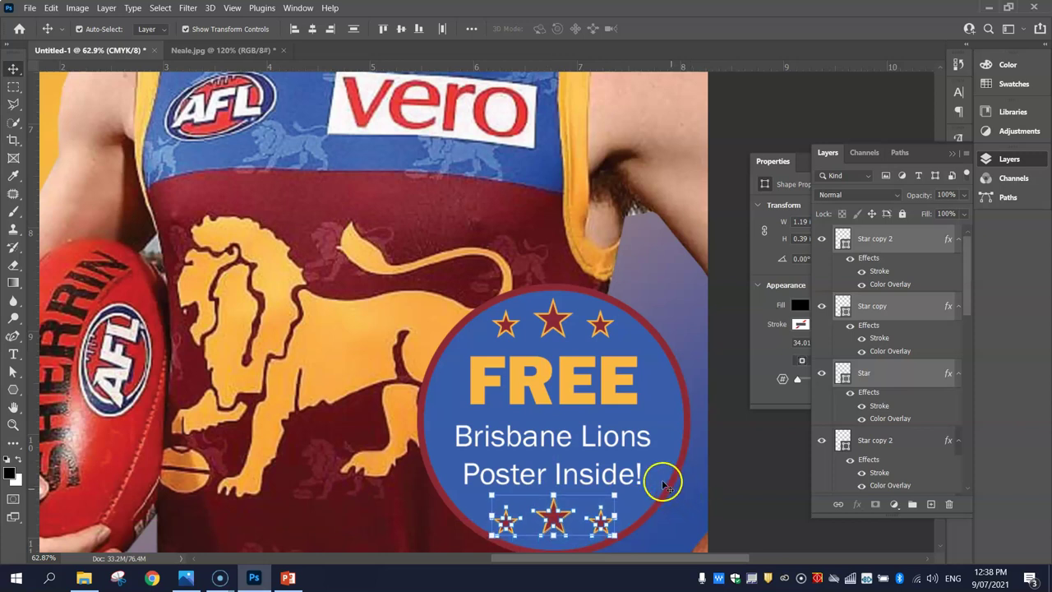
{"action": "left_click", "coordinate": [732, 363]}
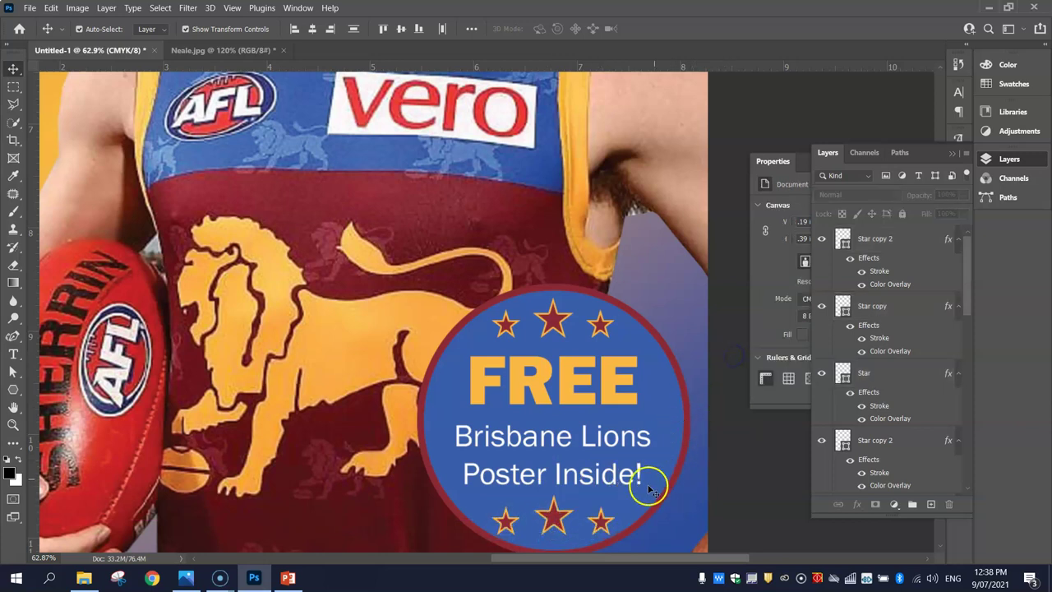
- Raise the two smaller stars below "Poster Inside!" slightly together and deselect them
{"action": "left_click", "coordinate": [601, 521]}
{"action": "left_click", "coordinate": [496, 526], "text": "shift"}
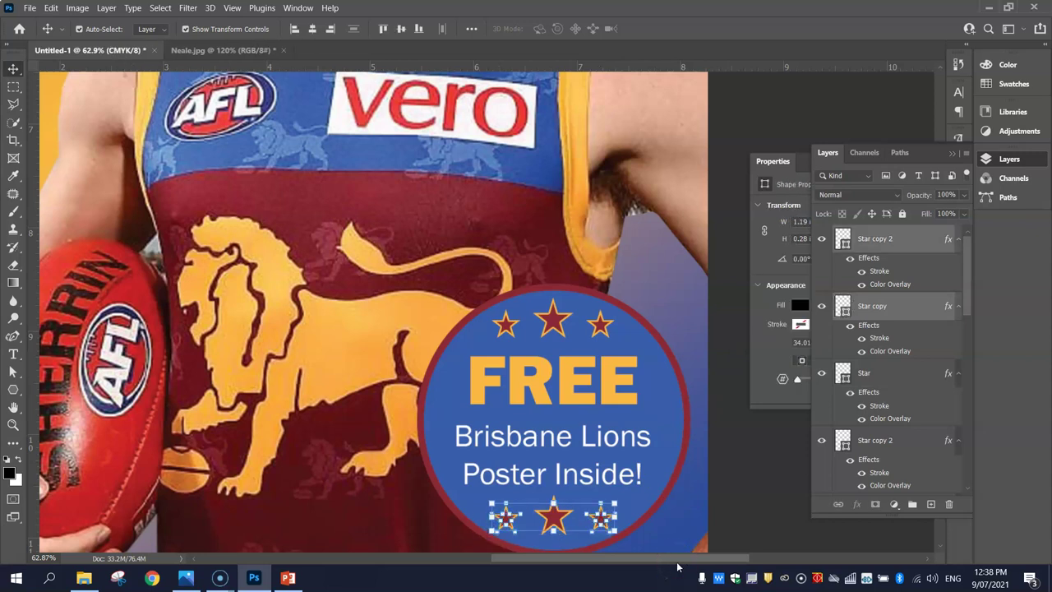
{"action": "left_click", "coordinate": [724, 100]}
{"action": "left_click", "coordinate": [834, 308]}
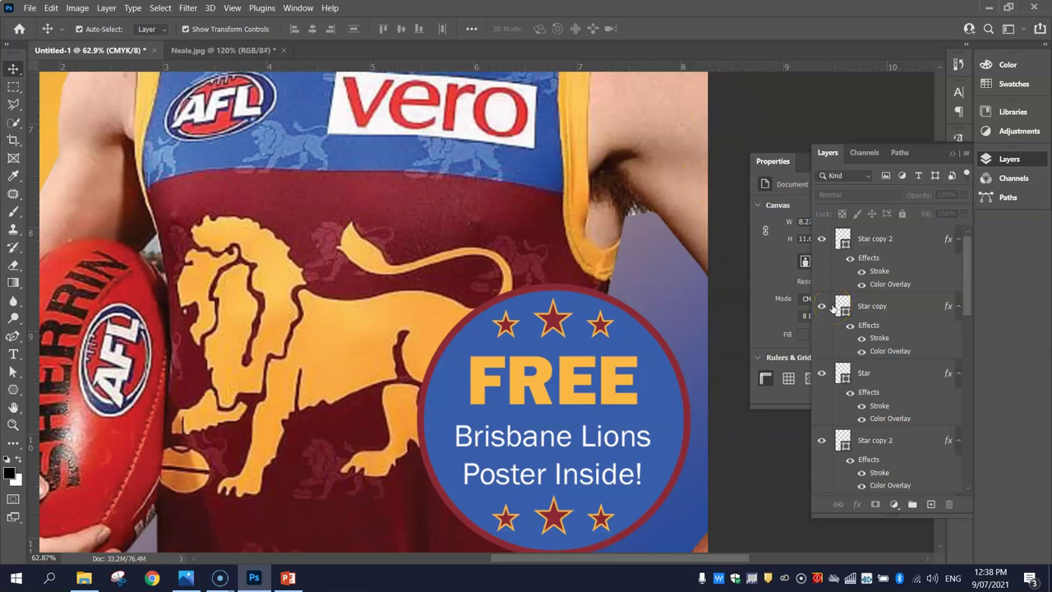
- Lower the large central star below "Poster Inside!" slightly and nudge its two smaller neighbours up to follow the circle's curve
{"action": "left_click", "coordinate": [553, 516]}
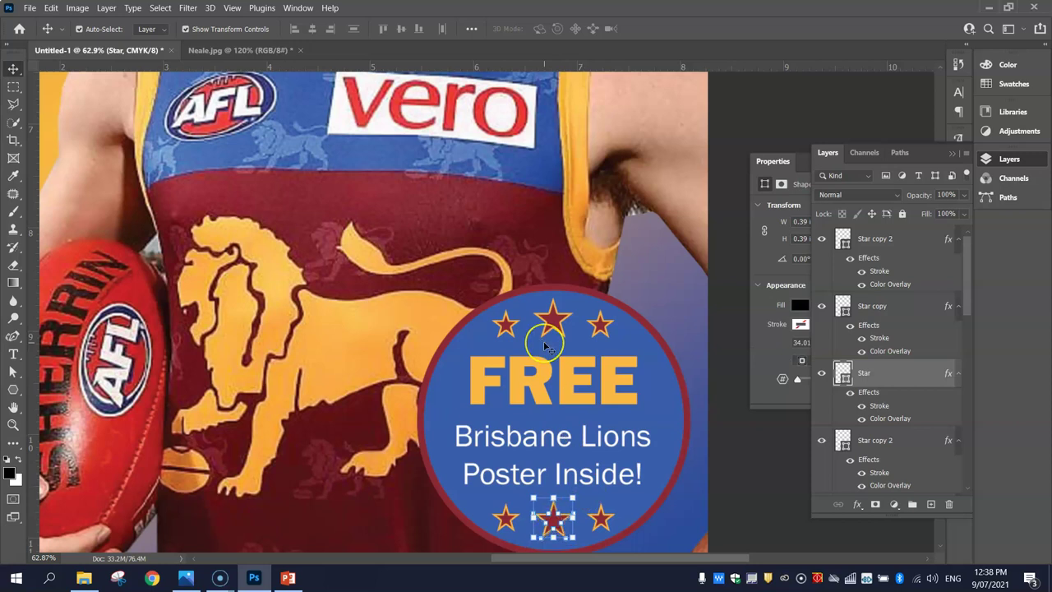
{"action": "left_click", "coordinate": [505, 516]}
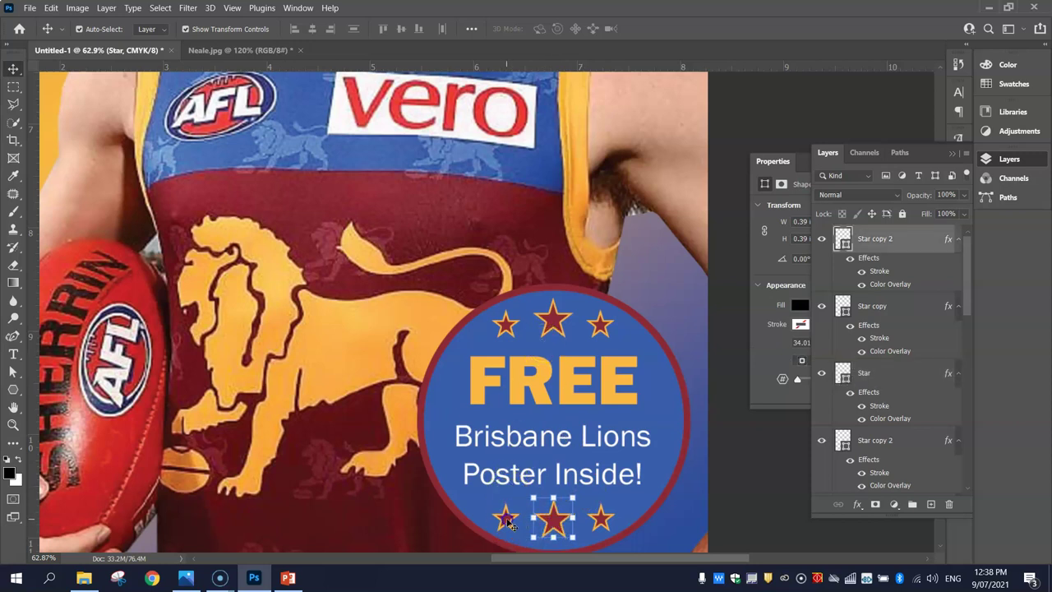
{"action": "left_click", "coordinate": [602, 519]}
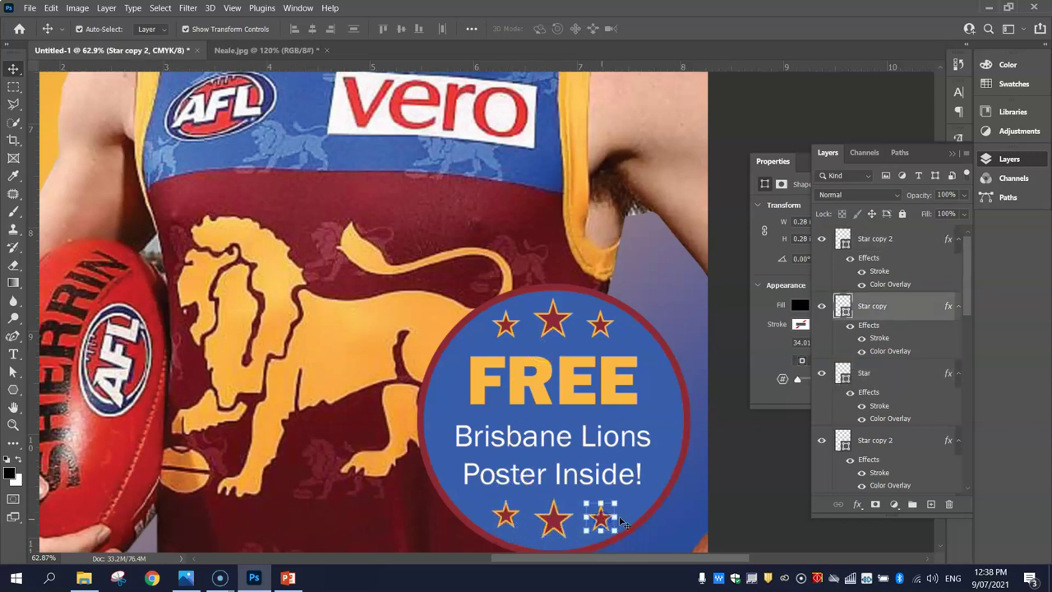
{"action": "left_click", "coordinate": [750, 480]}
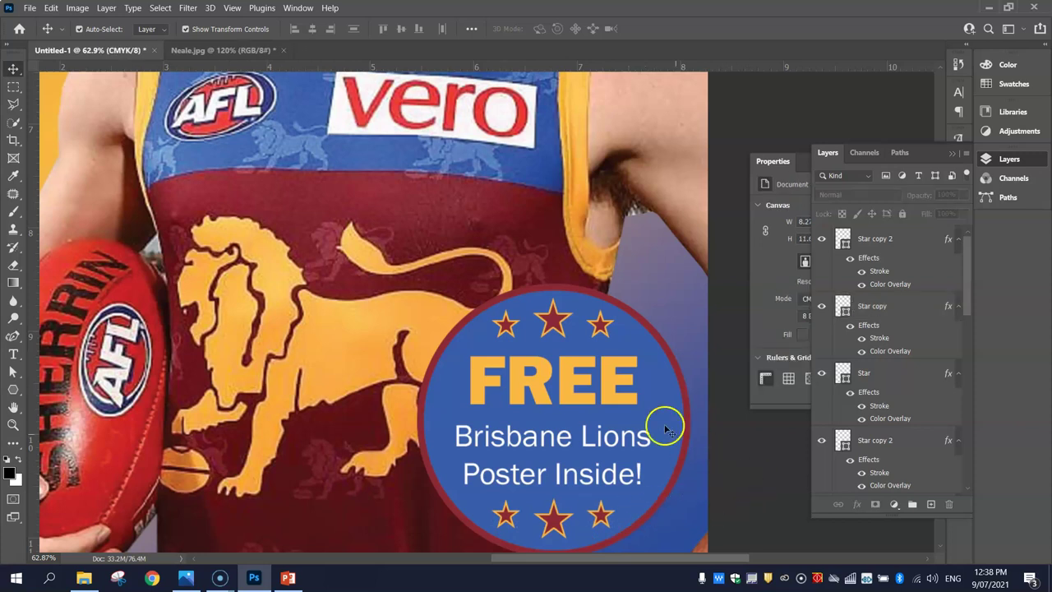
- Nudge the two smaller stars above "FREE" slightly down, level with each other, to follow the circle's curve
{"action": "left_click", "coordinate": [503, 323]}
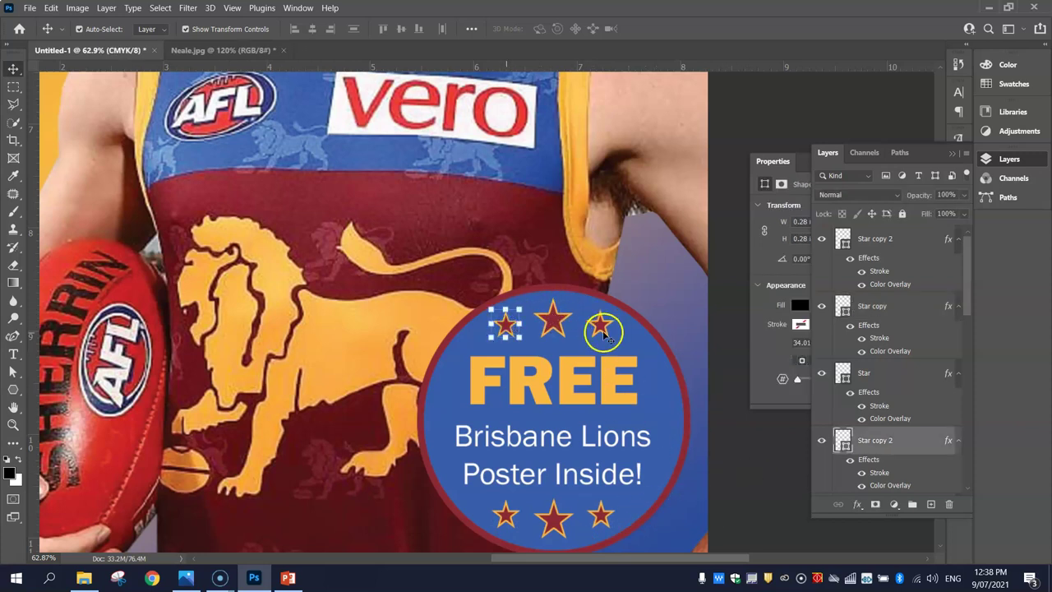
{"action": "left_click", "coordinate": [600, 329]}
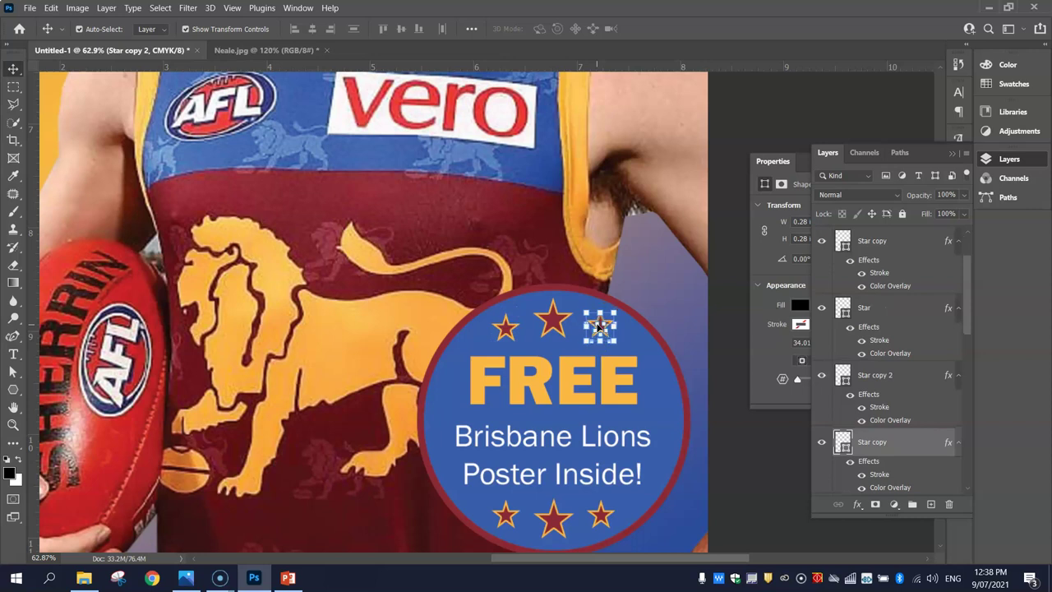
{"action": "left_click", "coordinate": [749, 97]}
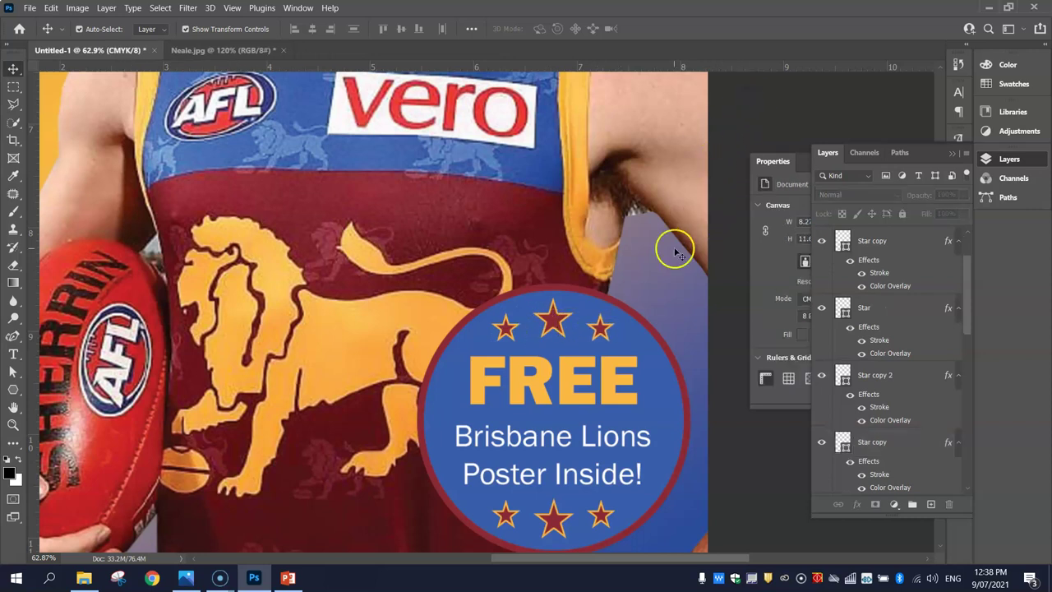
{"action": "left_click", "coordinate": [600, 337]}
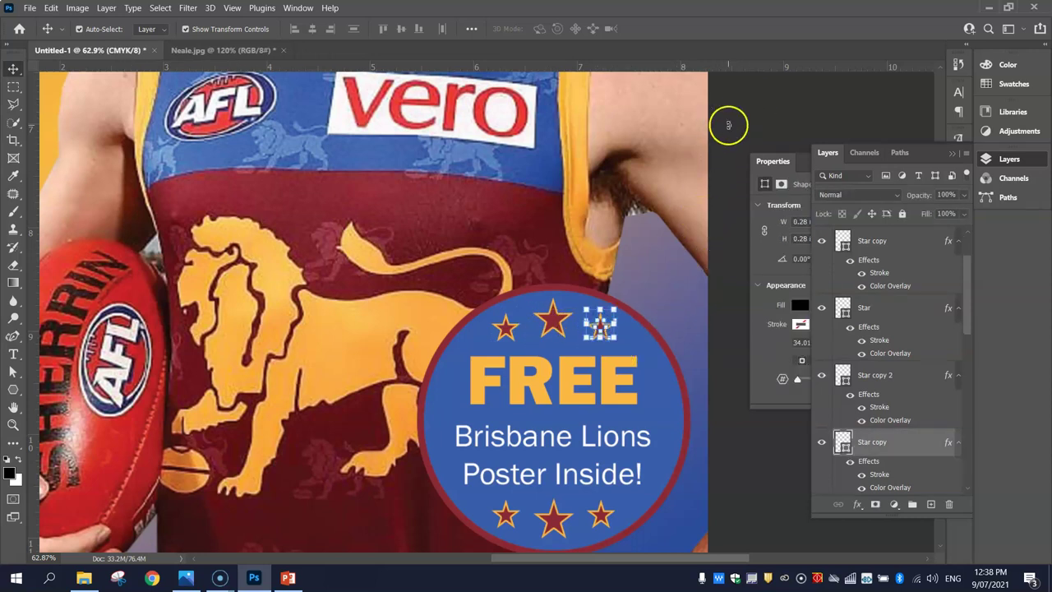
{"action": "left_click", "coordinate": [729, 125]}
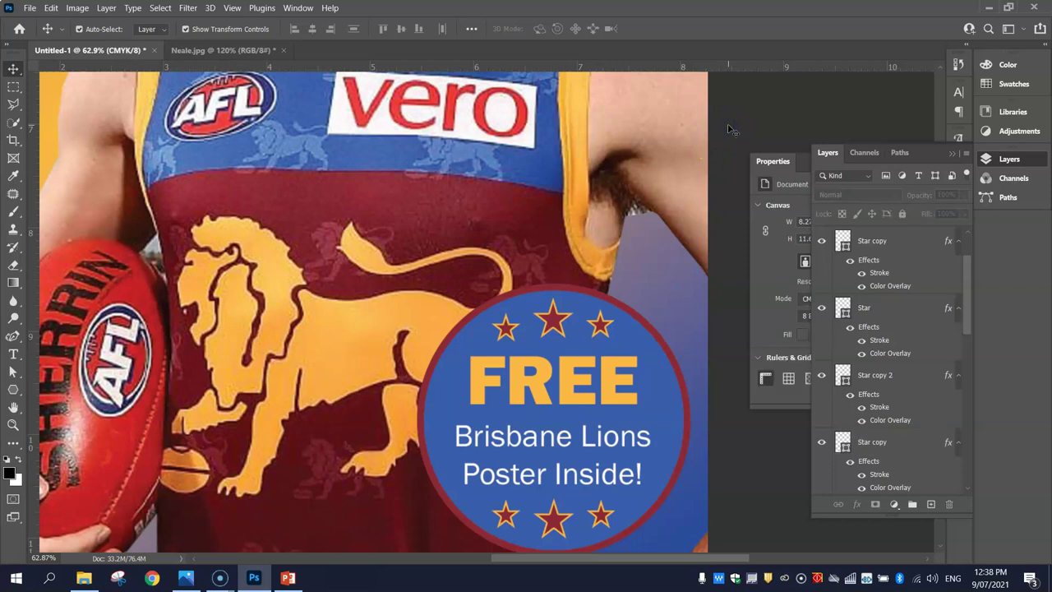
{"action": "left_click", "coordinate": [599, 324]}
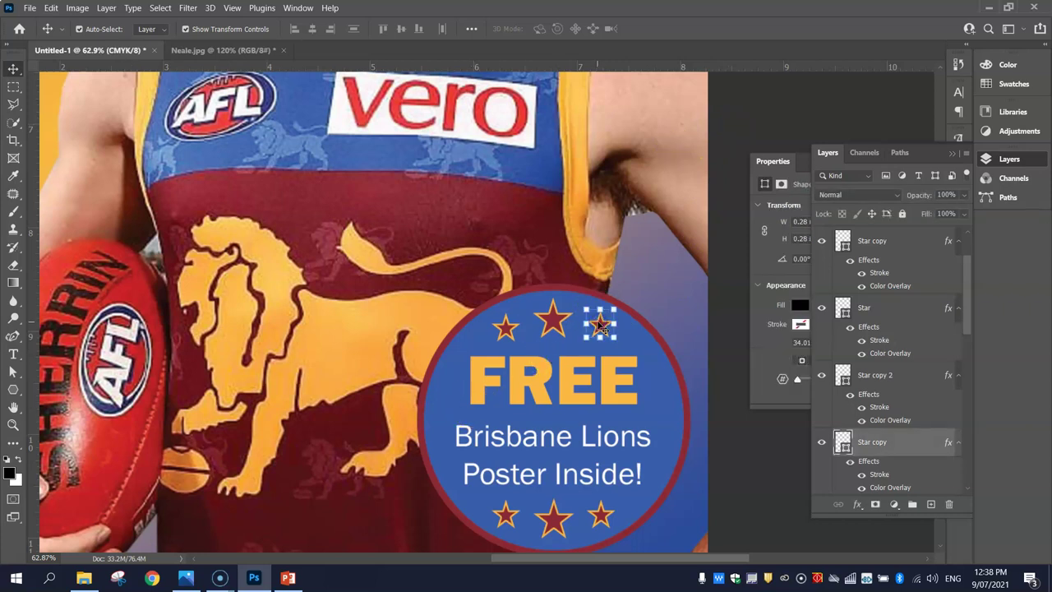
{"action": "left_click", "coordinate": [742, 95]}
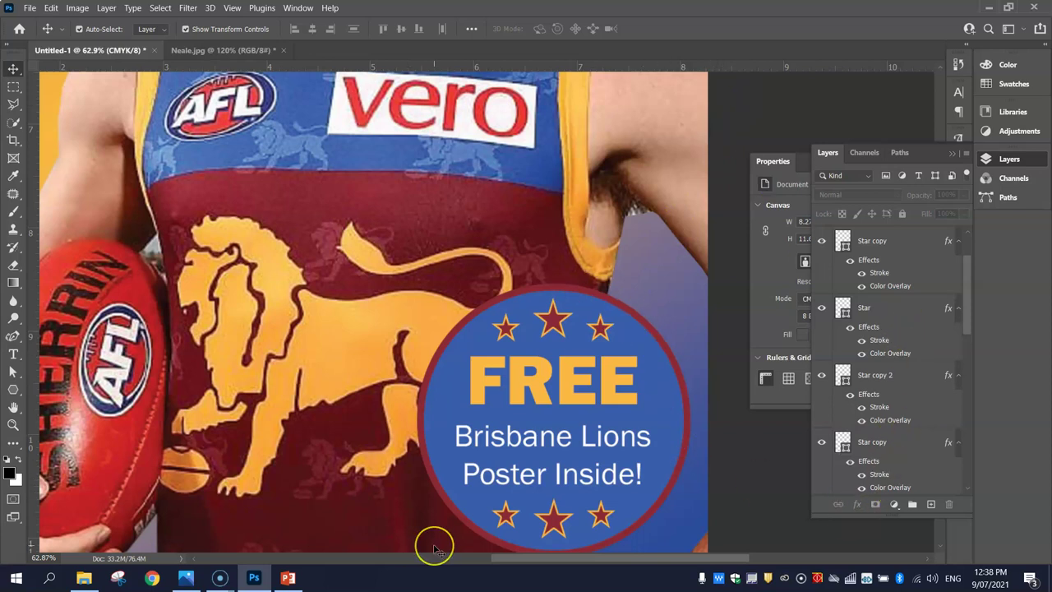
- Move the player's photo to the left and slightly down on the magazine cover, and deselect it
{"action": "key", "text": "ctrl+0"}
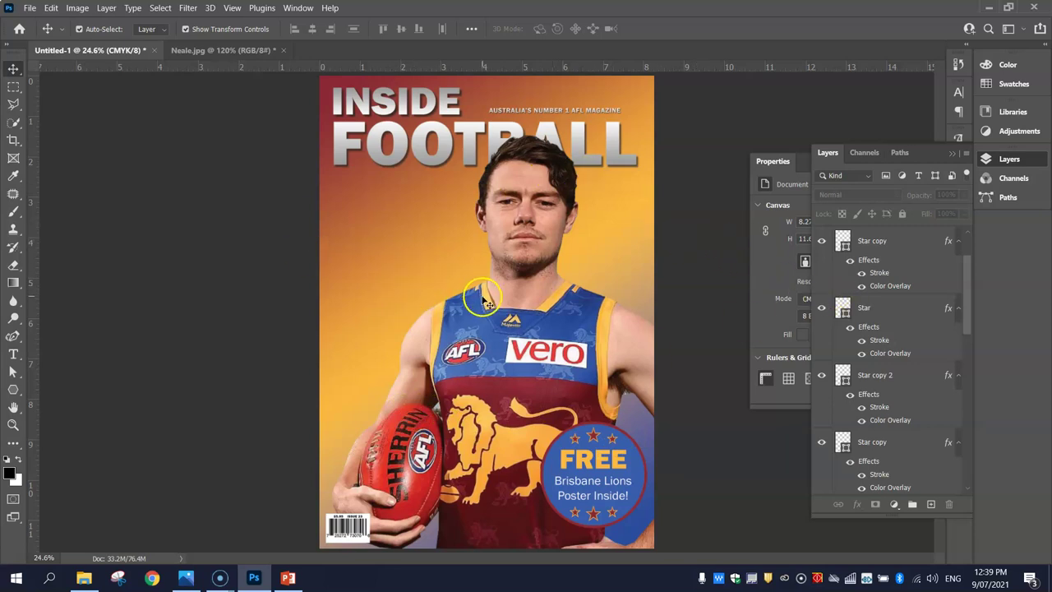
{"action": "left_click", "coordinate": [534, 278]}
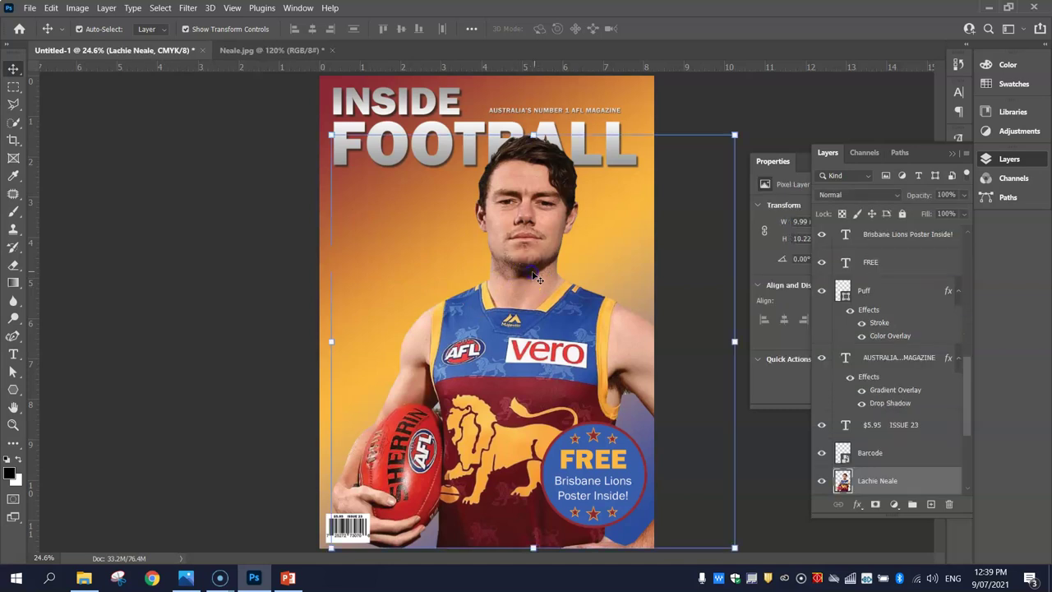
{"action": "key", "text": "shift+Left"}
{"action": "key", "text": "shift+Left"}
{"action": "key", "text": "shift+Left"}
{"action": "key", "text": "shift+Left"}
{"action": "key", "text": "shift+Left"}
{"action": "key", "text": "shift+Left"}
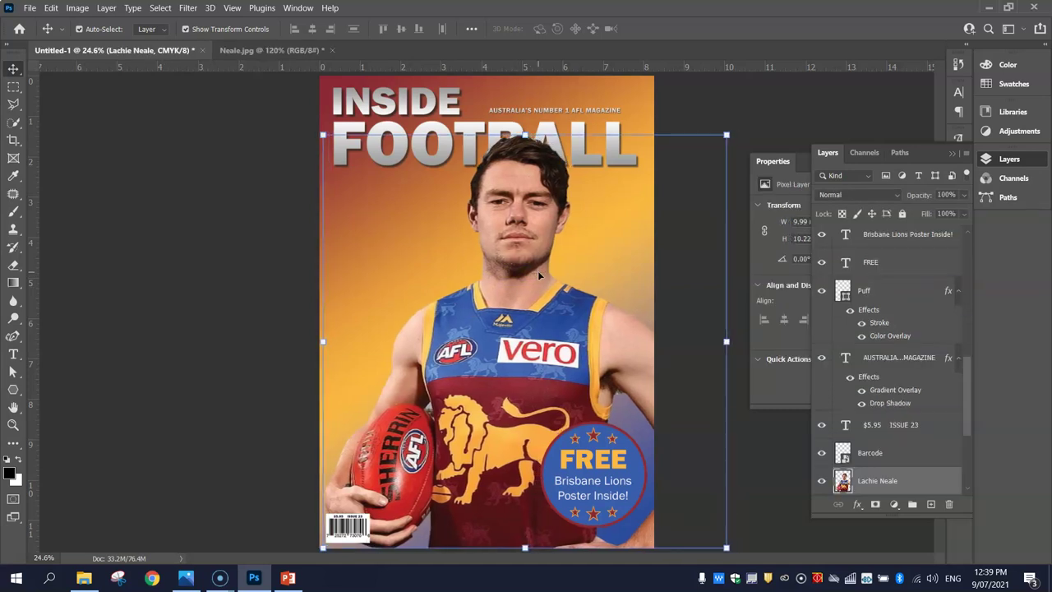
{"action": "key", "text": "shift+Left"}
{"action": "key", "text": "shift+Down"}
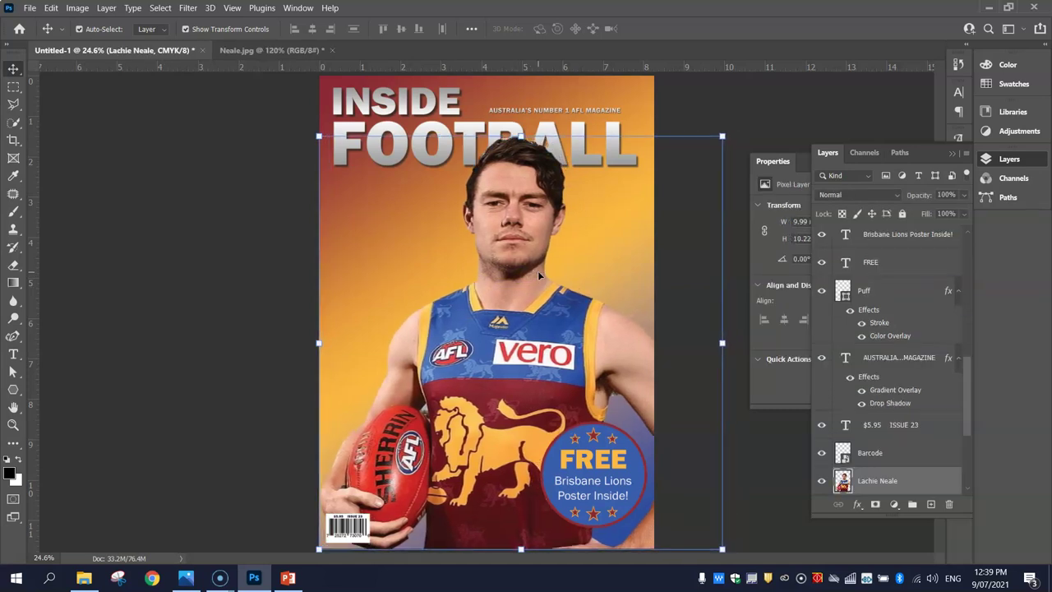
{"action": "key", "text": "shift+Left"}
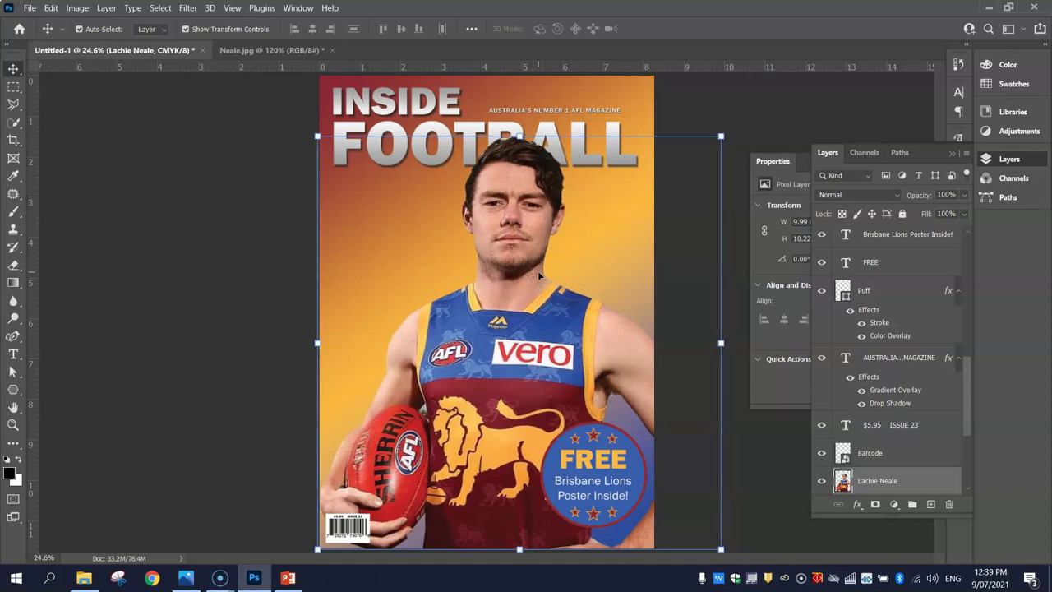
{"action": "left_click", "coordinate": [747, 112]}
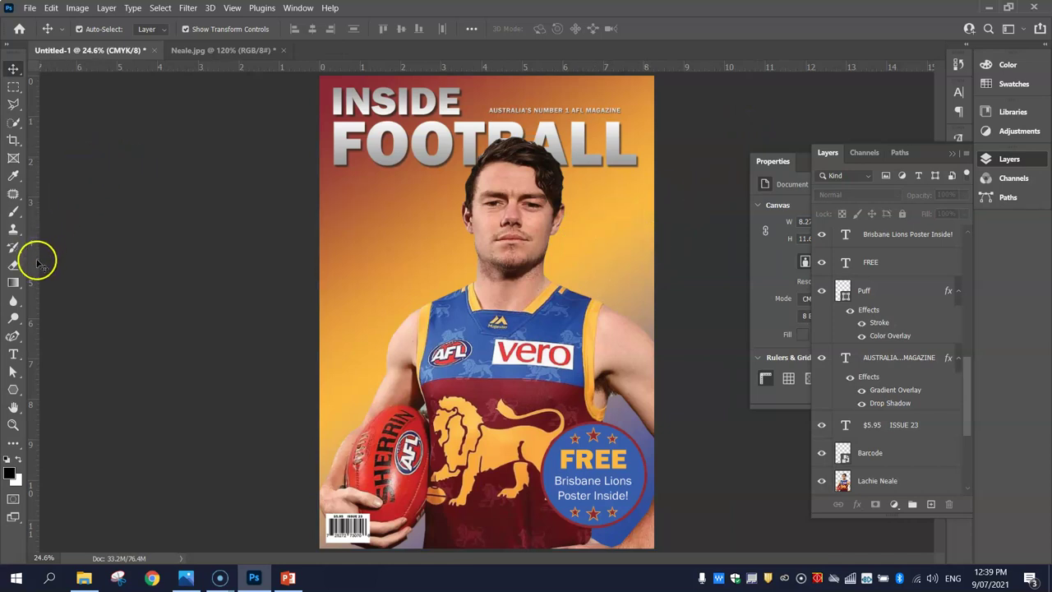
- Check the example cover in Photos and, back in Photoshop, add the horizontal text "AFLW" beside the player's head, below the masthead
{"action": "left_click", "coordinate": [14, 354]}
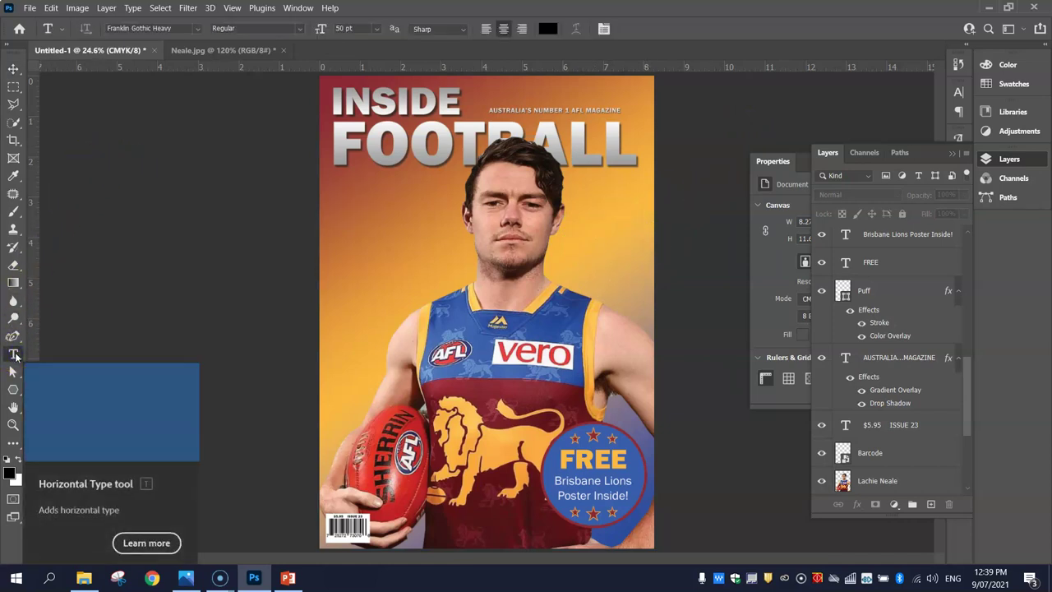
{"action": "left_click", "coordinate": [185, 579]}
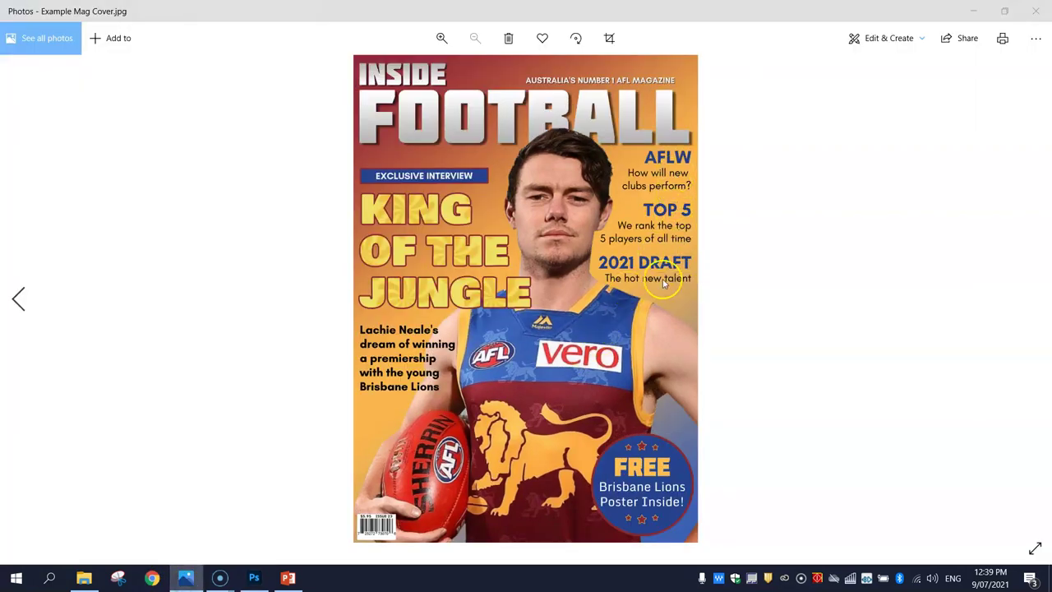
{"action": "key", "text": "alt+Tab"}
{"action": "key", "text": "alt+Tab"}
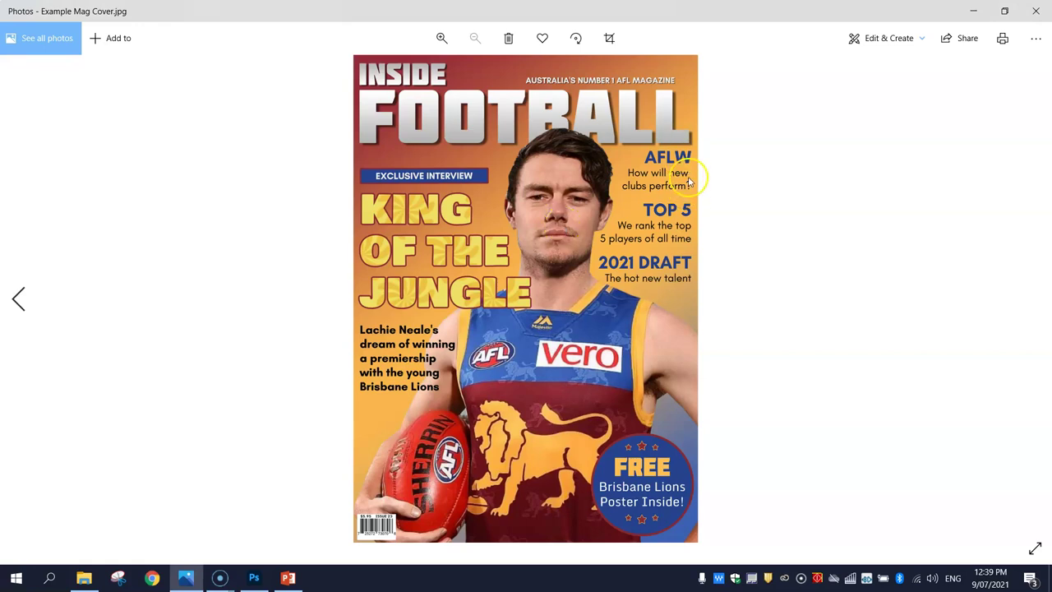
{"action": "key", "text": "alt+Tab"}
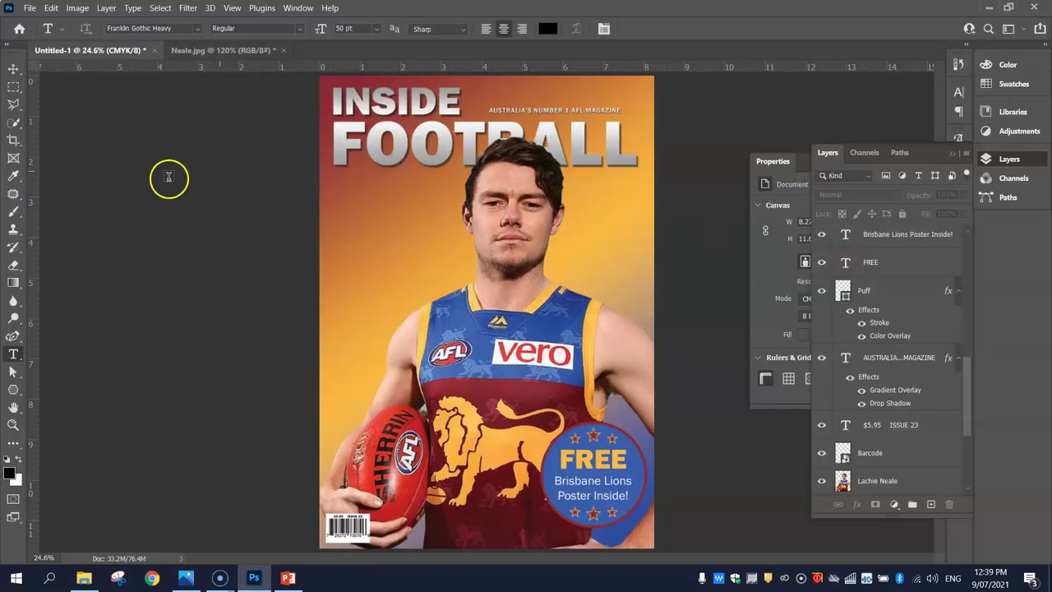
{"action": "left_click", "coordinate": [590, 193]}
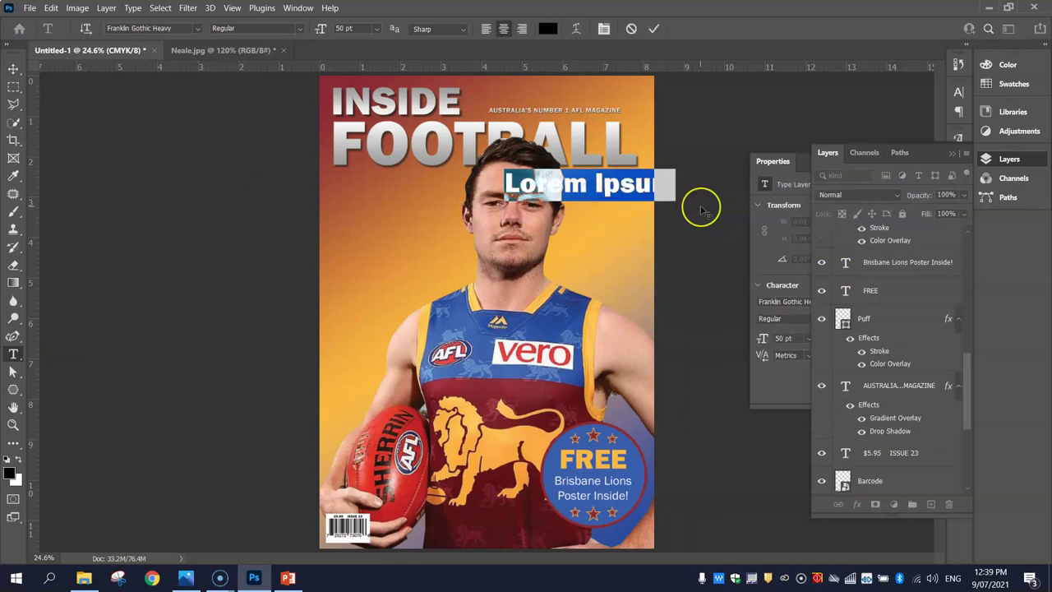
{"action": "type", "text": "AFL"}
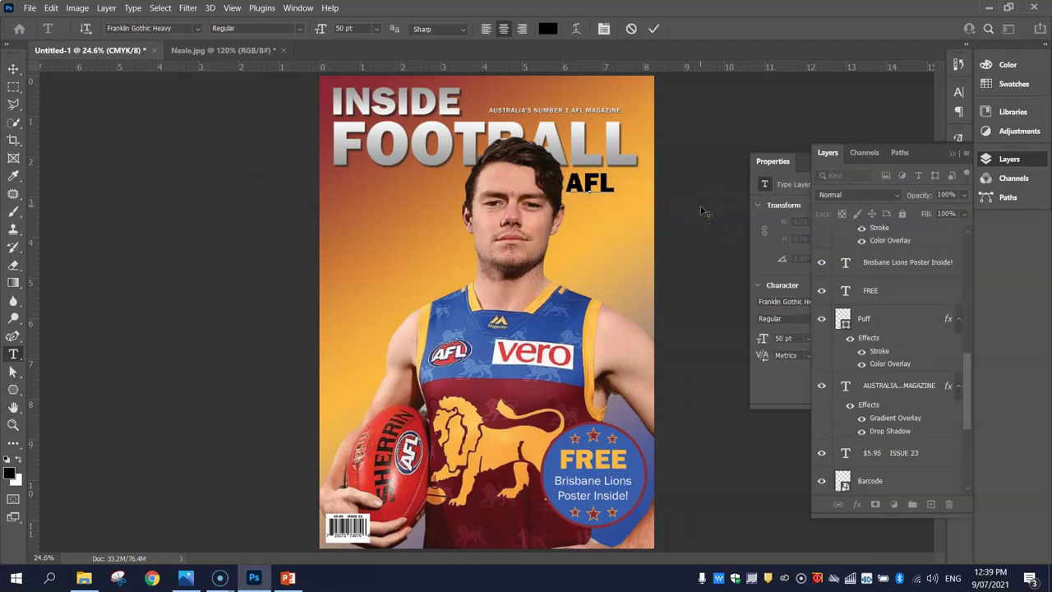
{"action": "type", "text": "W"}
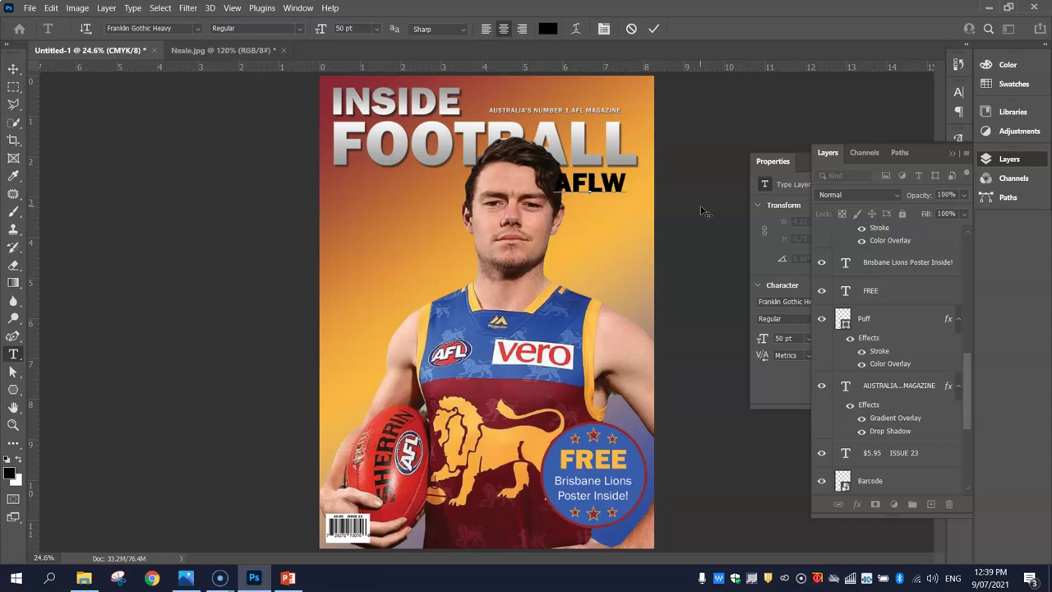
- Set the "AFLW" text to Franklin Gothic Medium and colour it with the puff's blue (#385eab)
{"action": "double_click", "coordinate": [591, 181]}
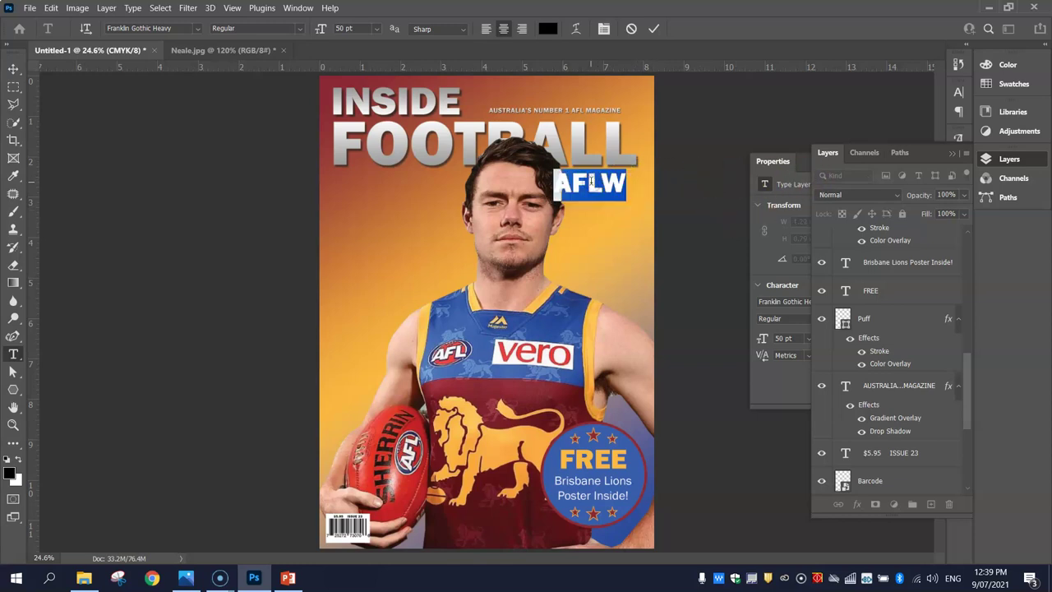
{"action": "left_click", "coordinate": [198, 29]}
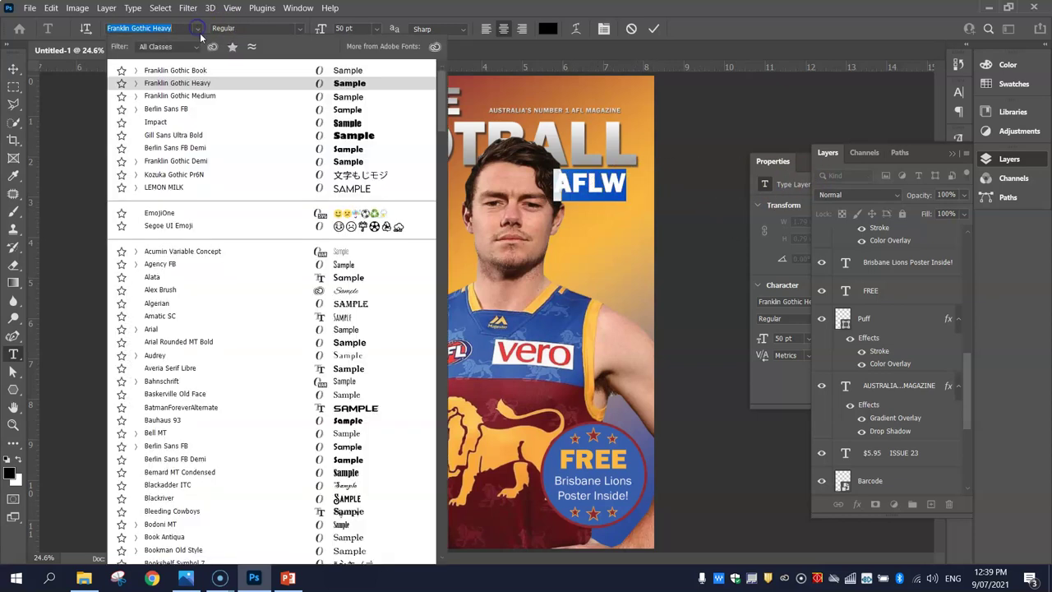
{"action": "left_click", "coordinate": [195, 96]}
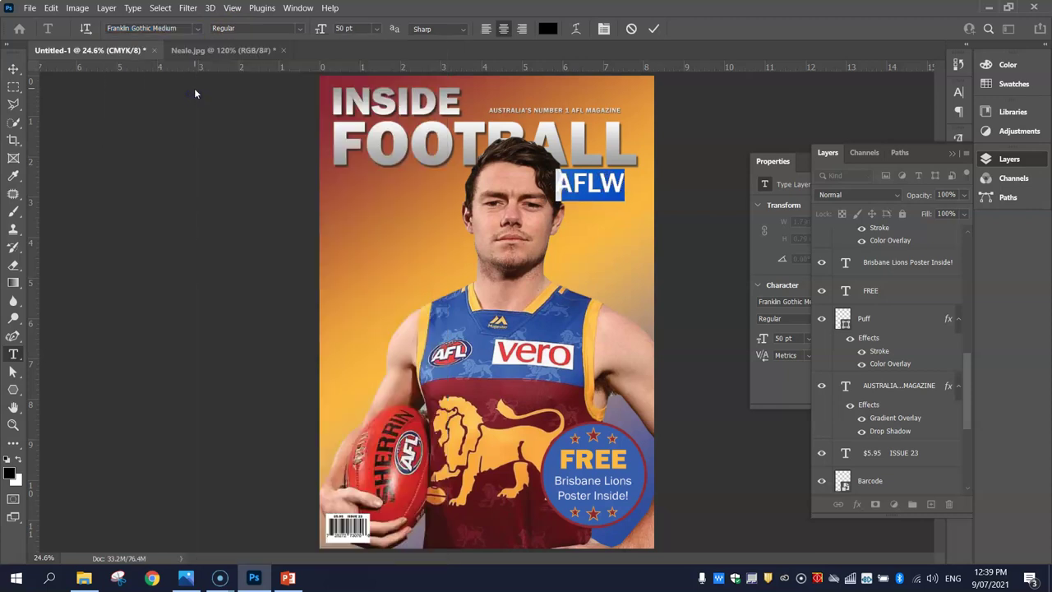
{"action": "left_click", "coordinate": [548, 28]}
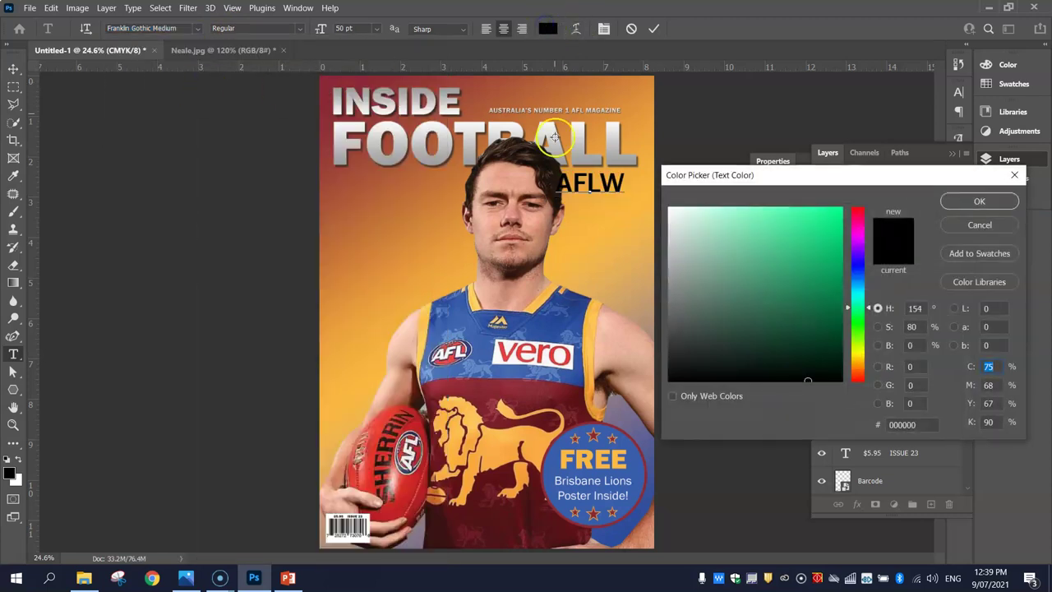
{"action": "left_click", "coordinate": [565, 441]}
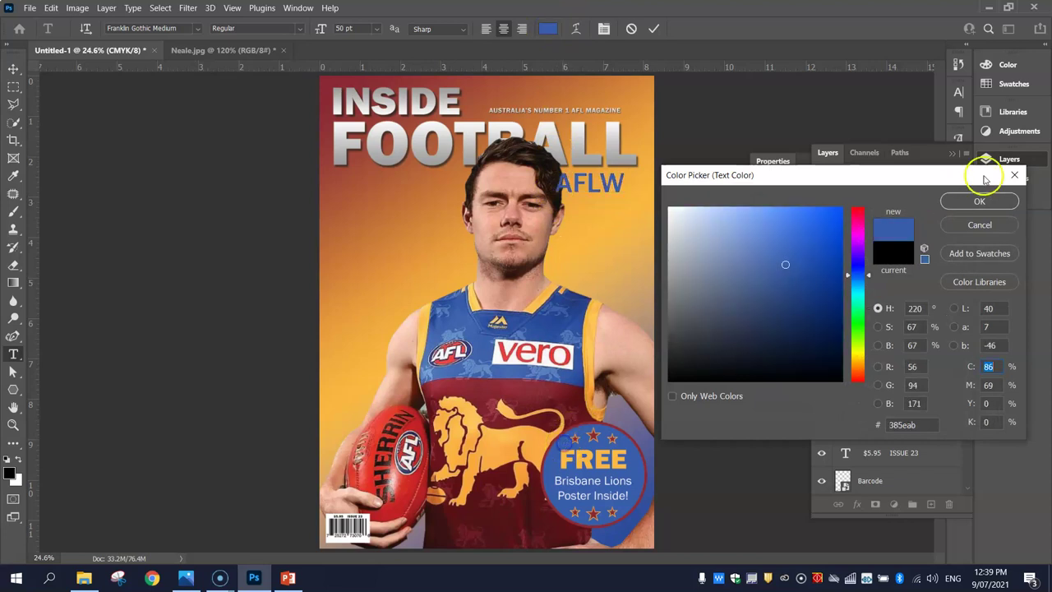
{"action": "left_click", "coordinate": [983, 202]}
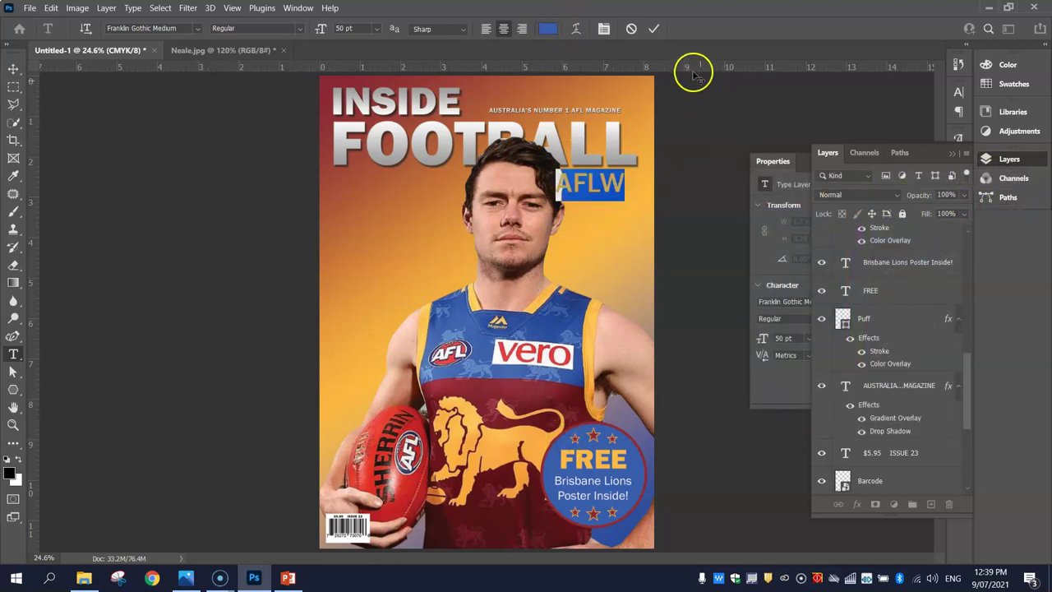
{"action": "left_click", "coordinate": [654, 29]}
- Move "AFLW" clear of the player's head, to its right and slightly down, and set its font size to 35 pt
{"action": "left_click", "coordinate": [13, 66]}
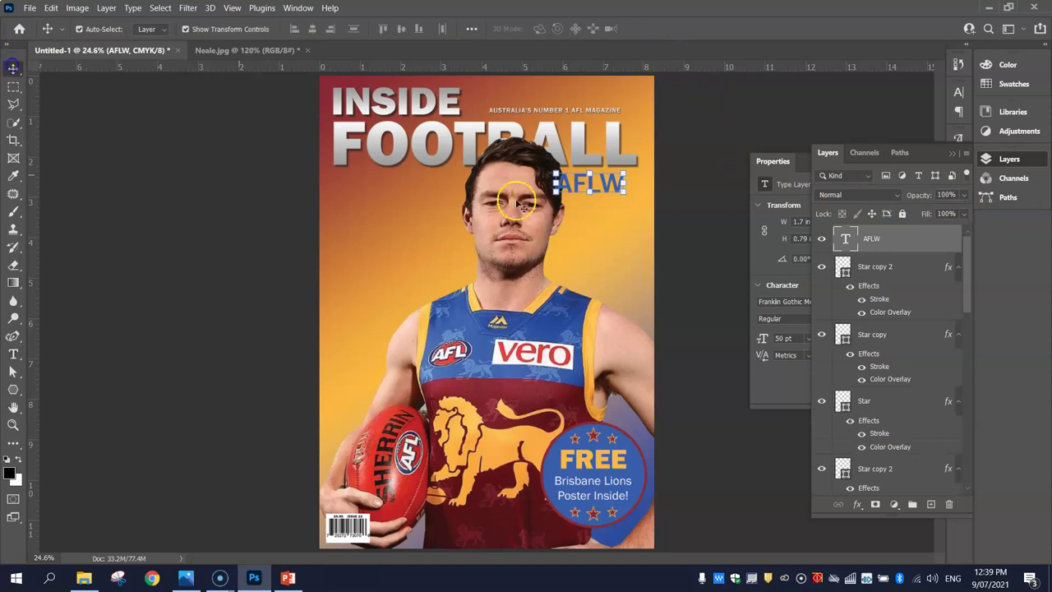
{"action": "left_click_drag", "start_coordinate": [605, 190], "coordinate": [625, 195]}
{"action": "key", "text": "t"}
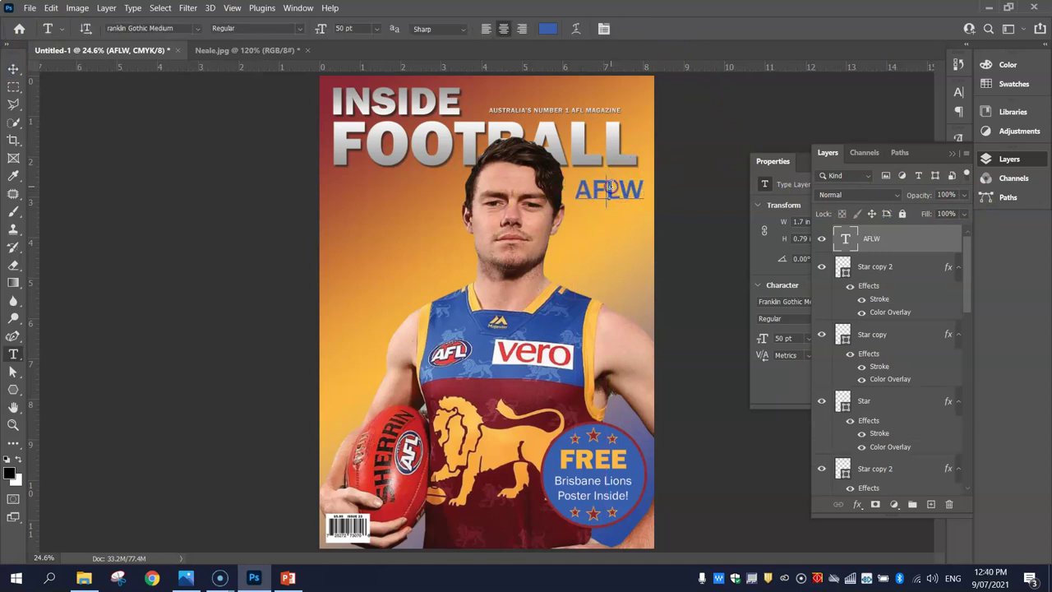
{"action": "double_click", "coordinate": [610, 189]}
{"action": "left_click", "coordinate": [352, 27]}
{"action": "type", "text": "40"}
{"action": "key", "text": "Return"}
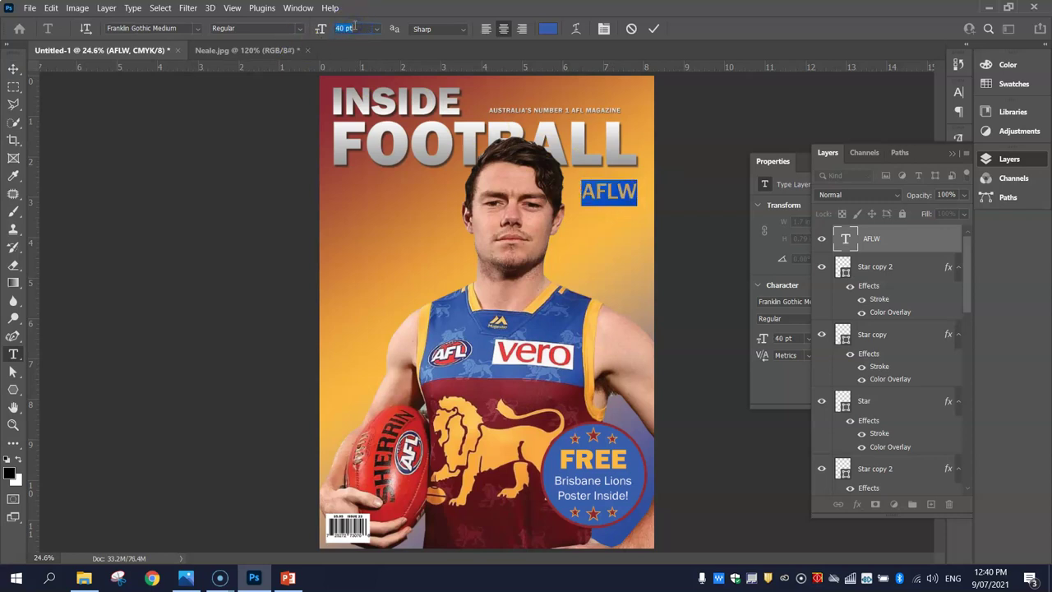
{"action": "type", "text": "30"}
{"action": "key", "text": "Return"}
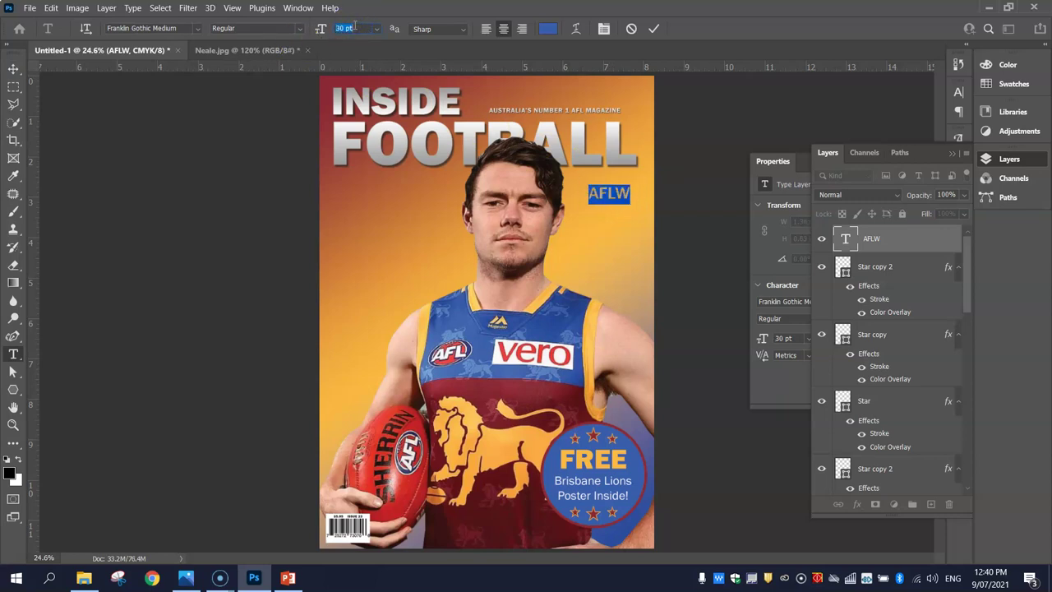
{"action": "type", "text": "35"}
{"action": "key", "text": "Return"}
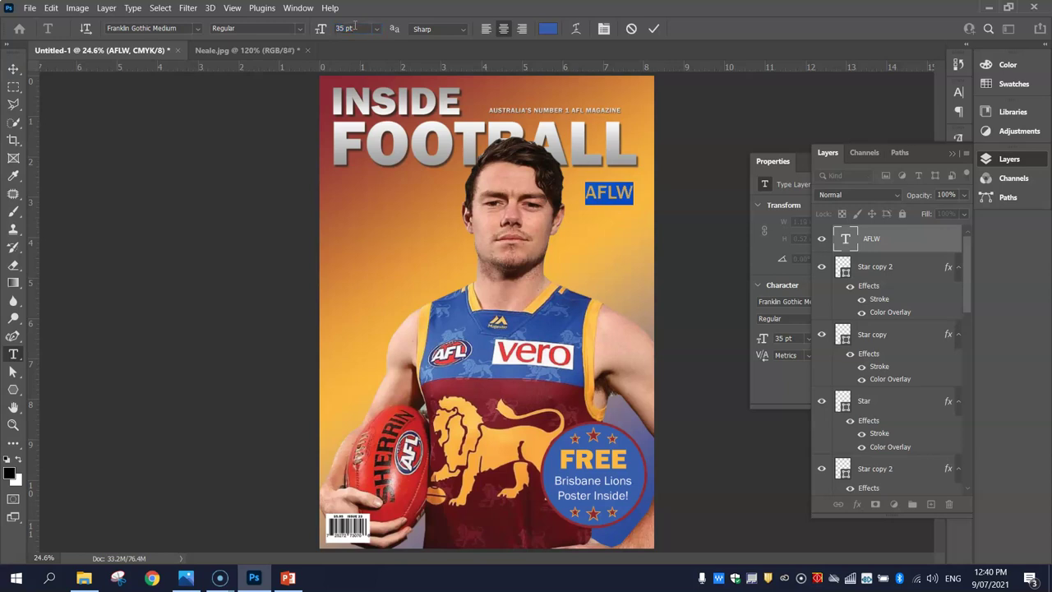
{"action": "left_click", "coordinate": [653, 27]}
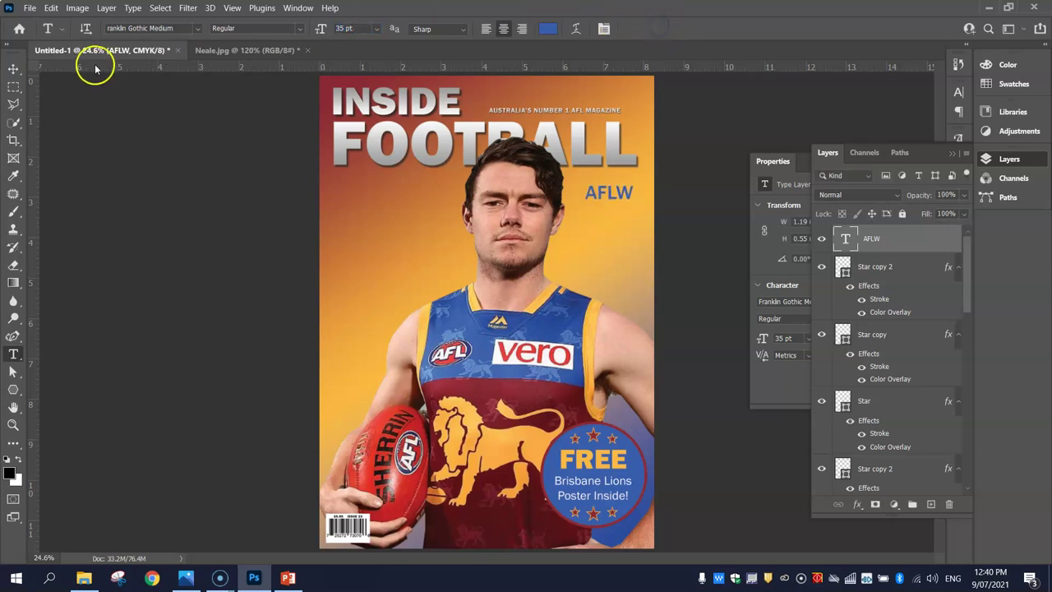
- Nudge "AFLW" slightly right and up below the masthead, then check the example cover in Photos and return to Photoshop
{"action": "left_click", "coordinate": [13, 68]}
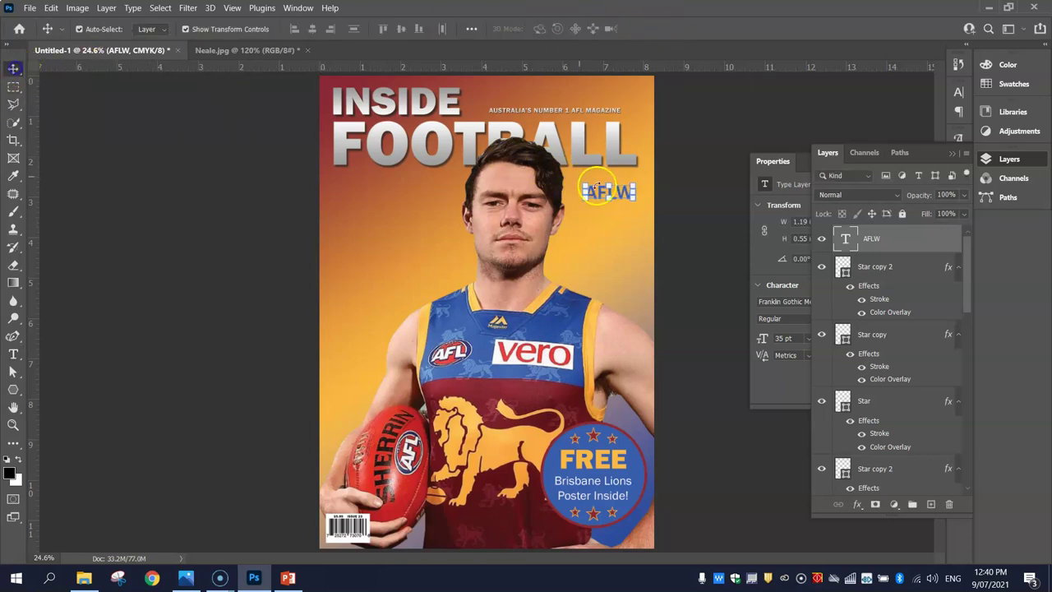
{"action": "left_click_drag", "start_coordinate": [627, 192], "coordinate": [629, 187]}
{"action": "left_click", "coordinate": [657, 28]}
{"action": "key", "text": "alt+Tab"}
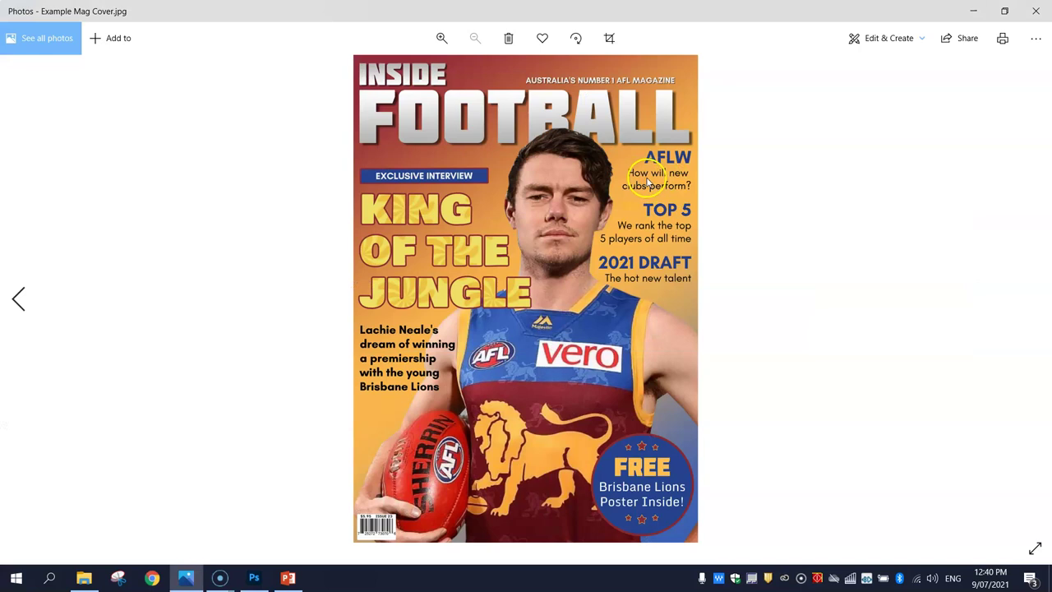
{"action": "key", "text": "alt+Tab"}
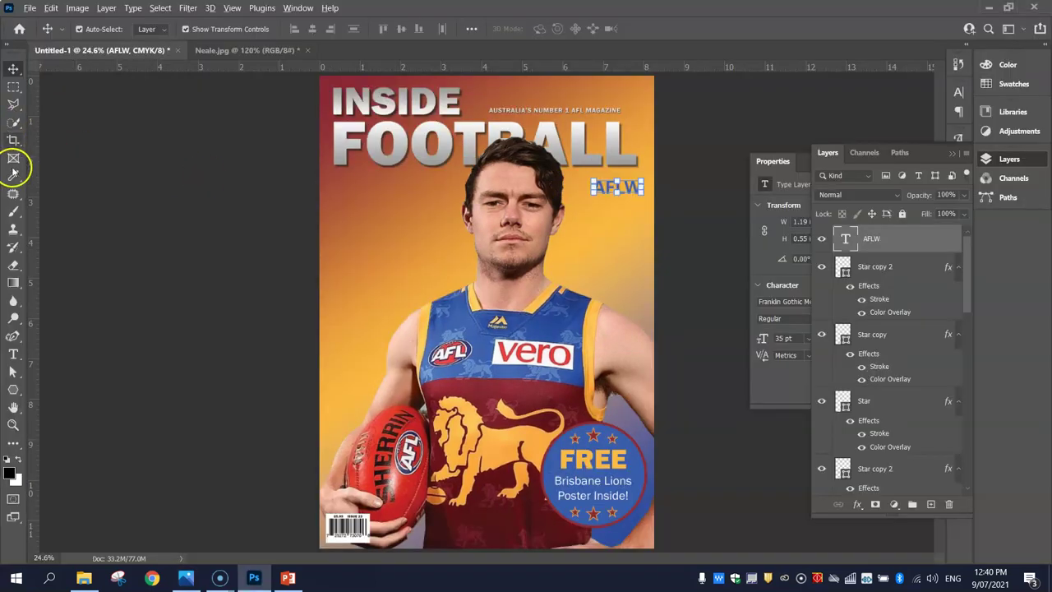
- Add a separate two-line text "How will new / clubs perform?" beside the player's neck, below "AFLW"
{"action": "left_click", "coordinate": [13, 353]}
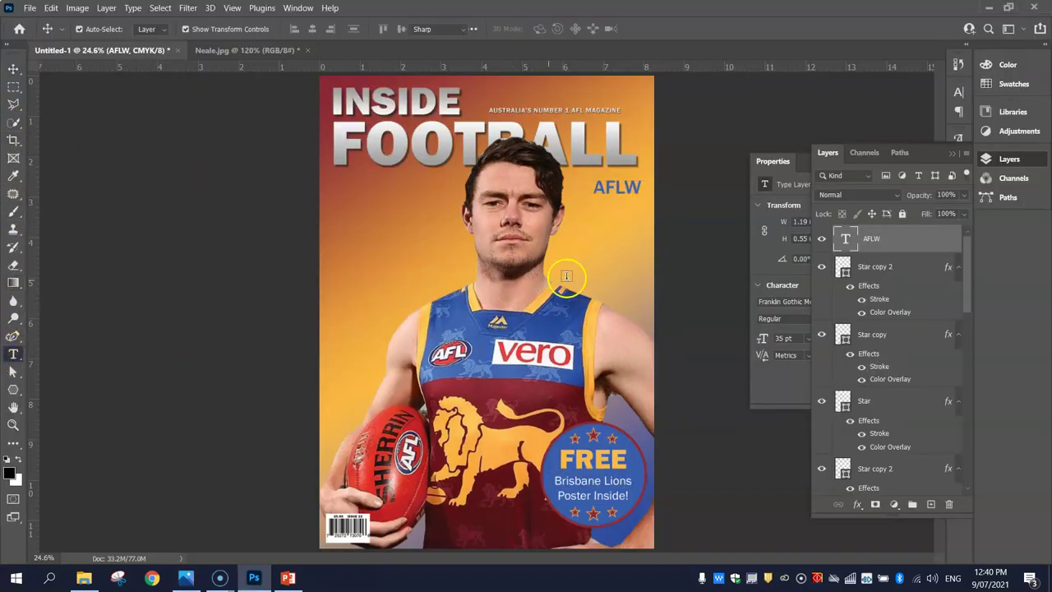
{"action": "left_click", "coordinate": [600, 256]}
{"action": "type", "text": "hOW WIL"}
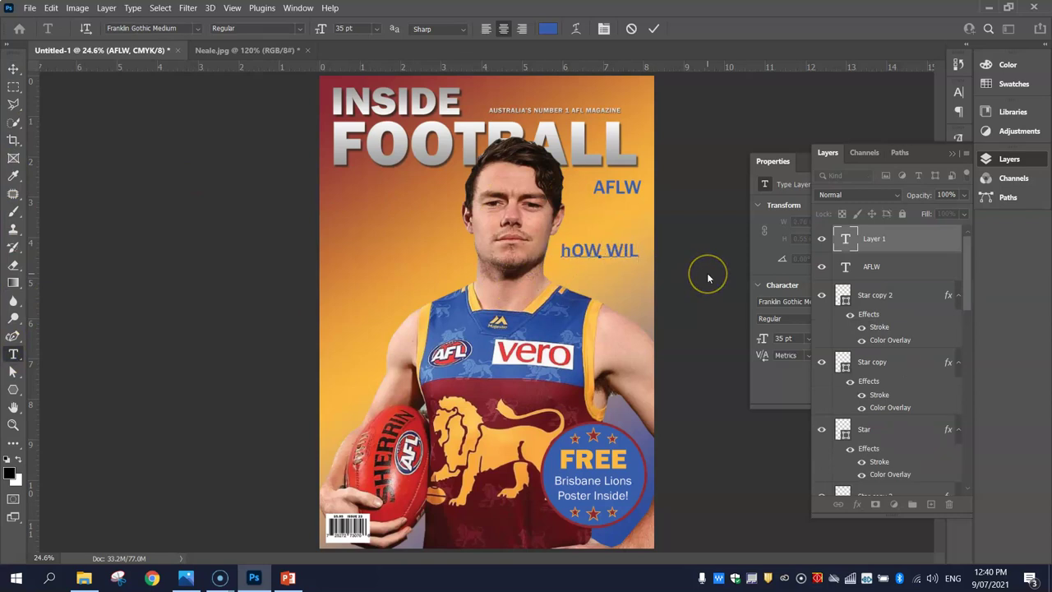
{"action": "key", "text": "ctrl+a"}
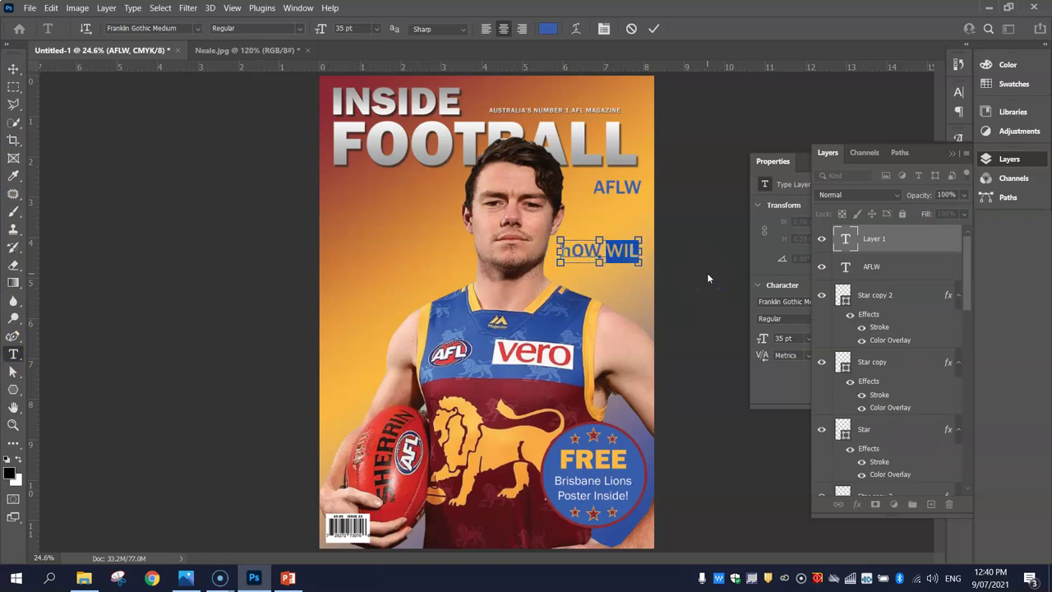
{"action": "type", "text": "How will new"}
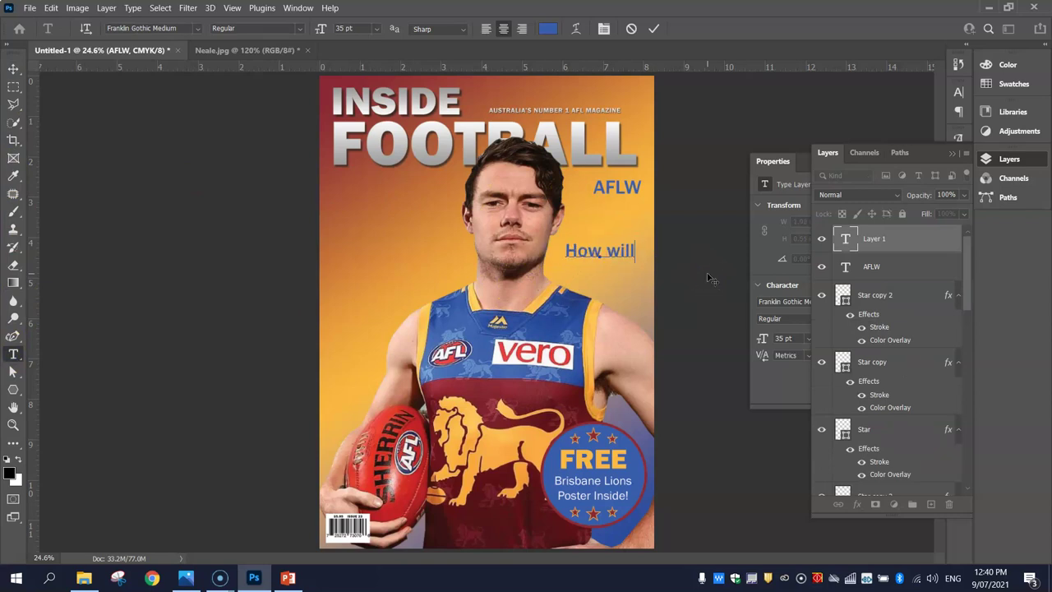
{"action": "key", "text": "Return"}
{"action": "type", "text": "clubs perform"}
- Recolour the "How will new clubs perform?" text near-black (#080808) and set its font to Franklin Gothic Book
{"action": "mouse_move", "coordinate": [707, 272]}
{"action": "left_mouse_down"}
{"action": "mouse_move", "coordinate": [682, 255]}
{"action": "mouse_move", "coordinate": [672, 377]}
{"action": "left_mouse_up"}
{"action": "left_click", "coordinate": [548, 29]}
{"action": "left_click", "coordinate": [978, 200]}
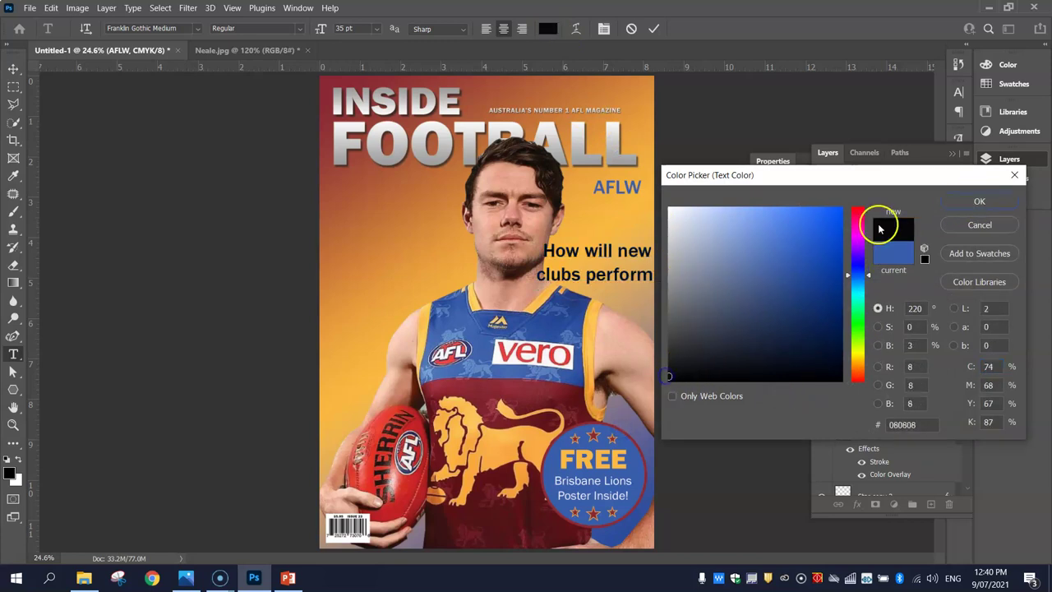
{"action": "left_click", "coordinate": [976, 200]}
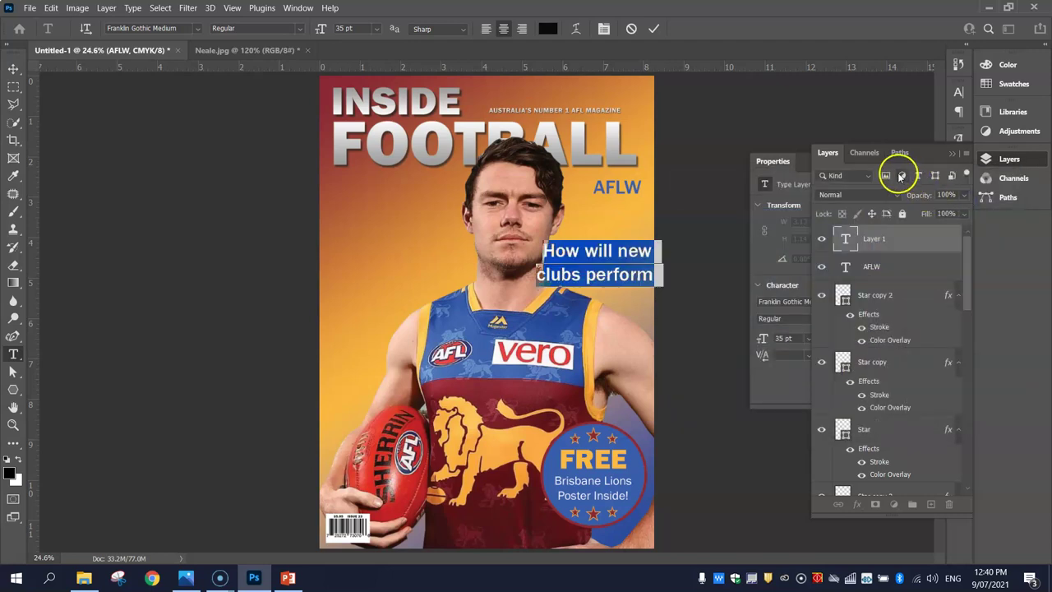
{"action": "left_click", "coordinate": [197, 30]}
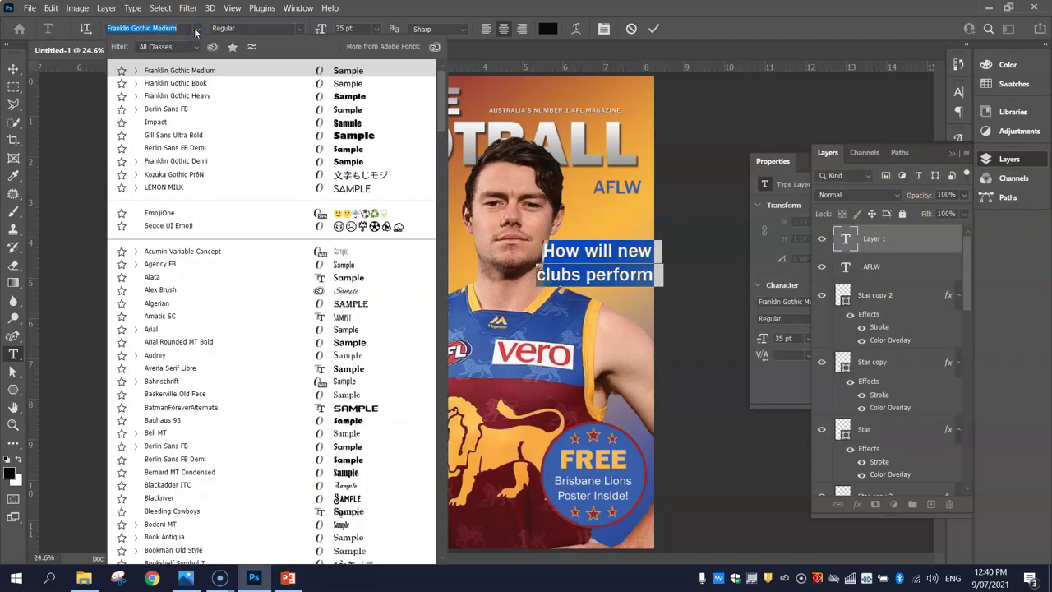
{"action": "left_click", "coordinate": [199, 86]}
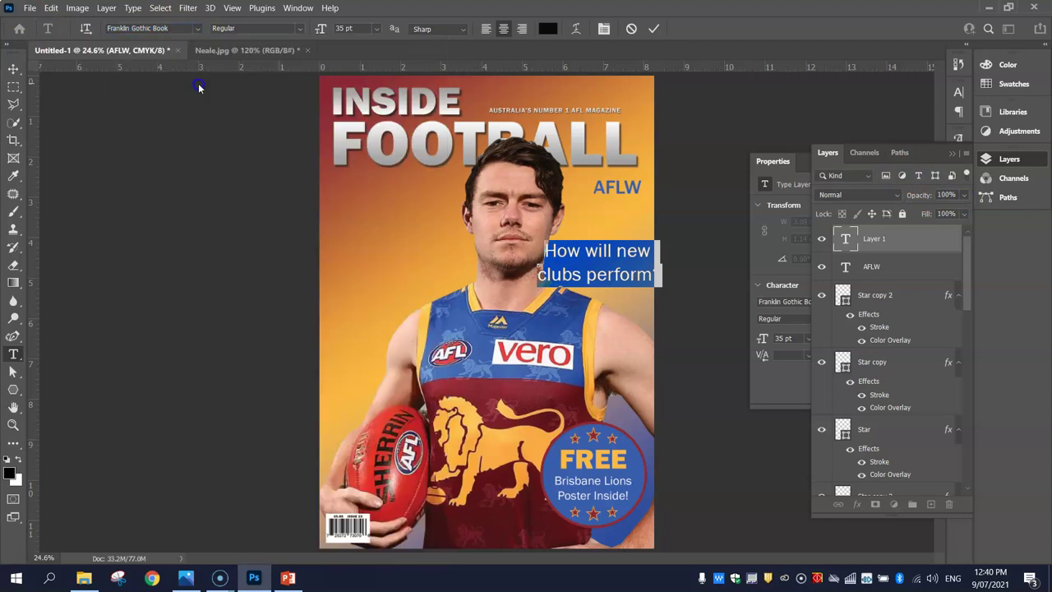
- Reduce the "How will new clubs perform?" text to 20 pt
{"action": "left_click", "coordinate": [365, 29]}
{"action": "type", "text": "25"}
{"action": "key", "text": "Return"}
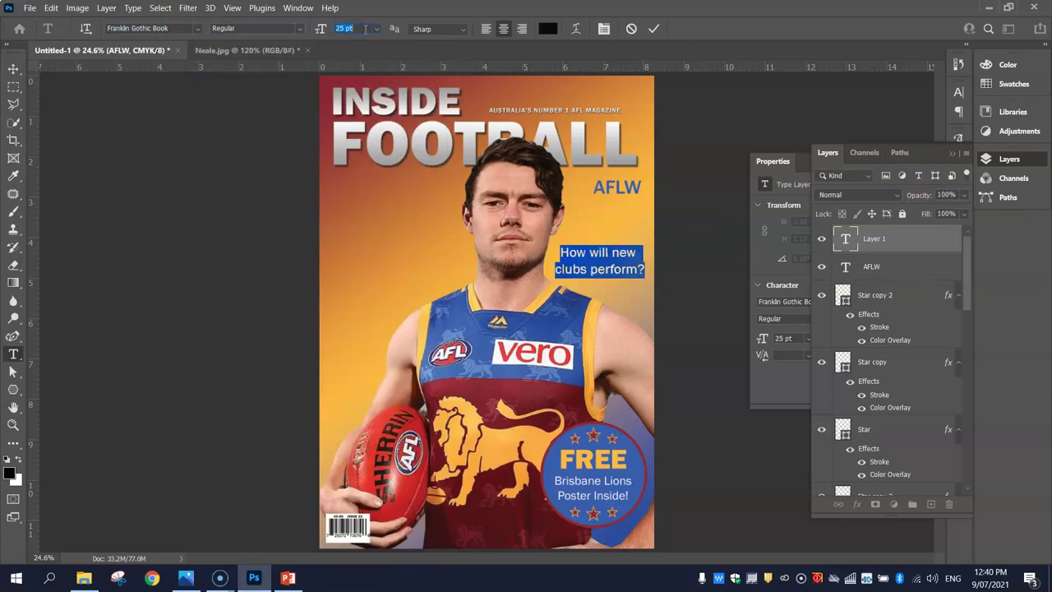
{"action": "key", "text": "Down"}
{"action": "key", "text": "Down"}
{"action": "key", "text": "Down"}
{"action": "key", "text": "Down"}
{"action": "key", "text": "Down"}
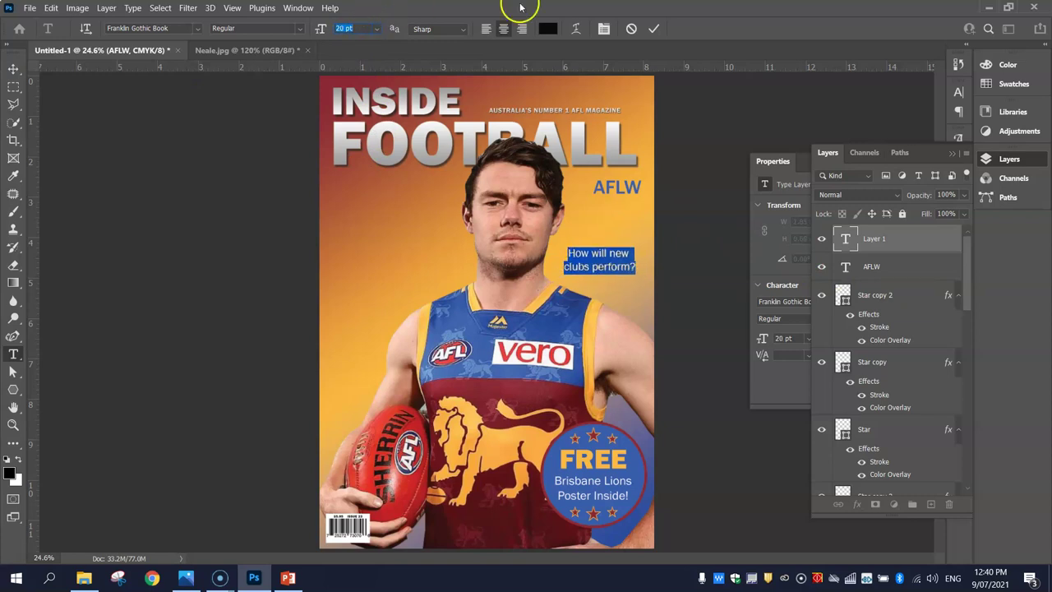
- Right-align "How will new clubs perform?" and move it directly below "AFLW" so their right edges line up
{"action": "left_click", "coordinate": [1013, 159]}
{"action": "left_click", "coordinate": [958, 93]}
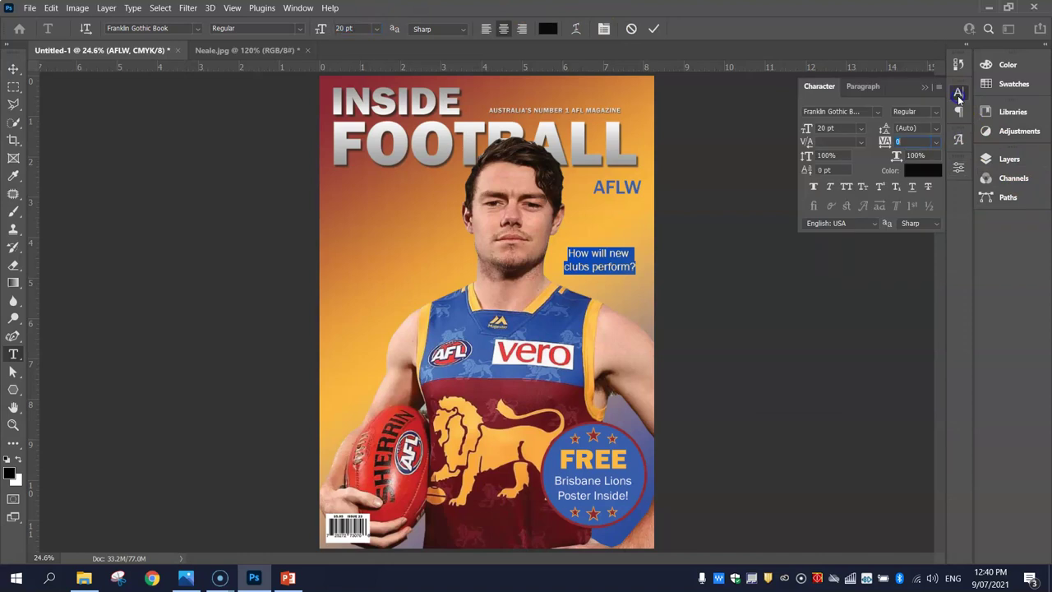
{"action": "left_click", "coordinate": [862, 87]}
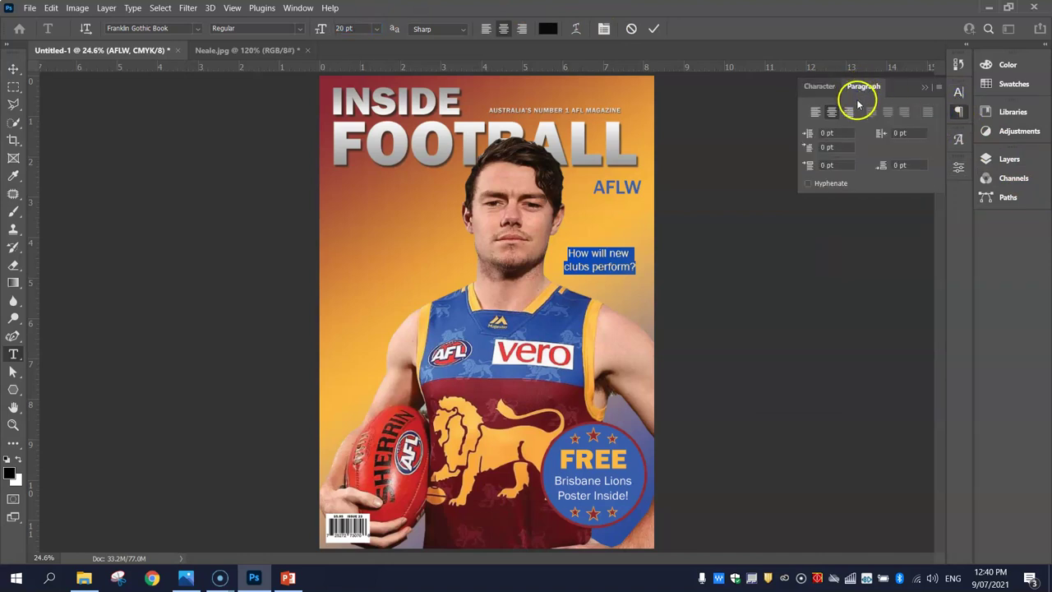
{"action": "left_click", "coordinate": [849, 114]}
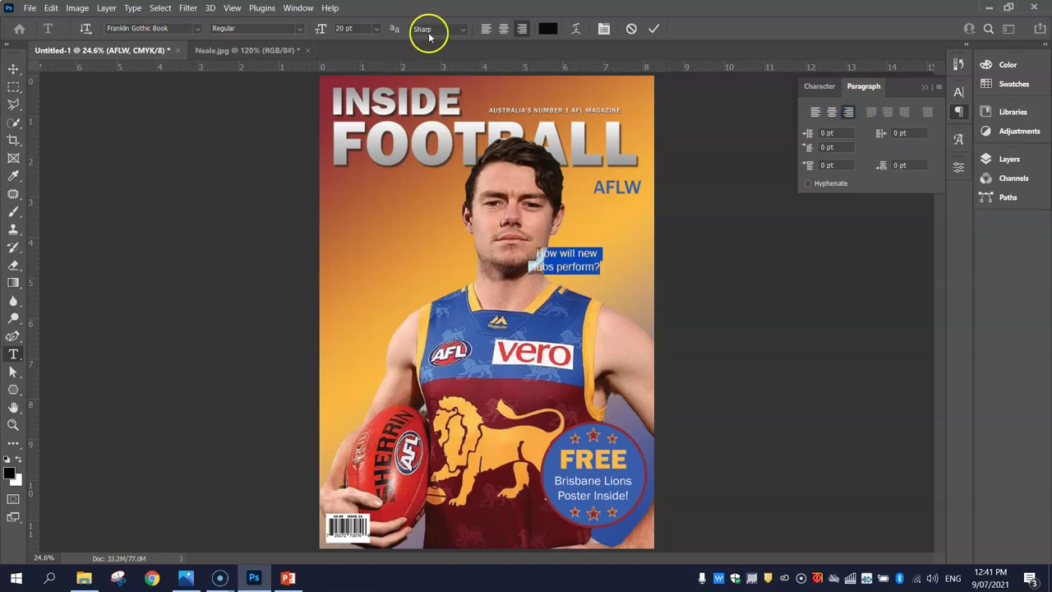
{"action": "left_click", "coordinate": [14, 68]}
{"action": "left_click_drag", "start_coordinate": [577, 266], "coordinate": [619, 218]}
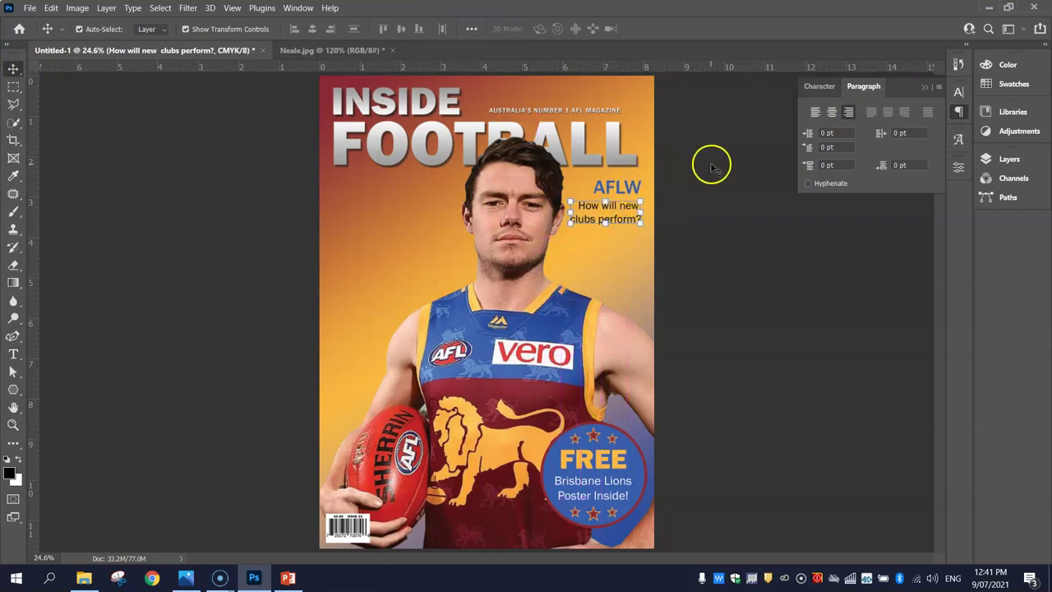
- Move "AFLW" up and slightly left, closer to the masthead, and compare with the example cover in Photos before returning to Photoshop
{"action": "scroll", "coordinate": [664, 185], "scroll_direction": "up", "scroll_amount": 3}
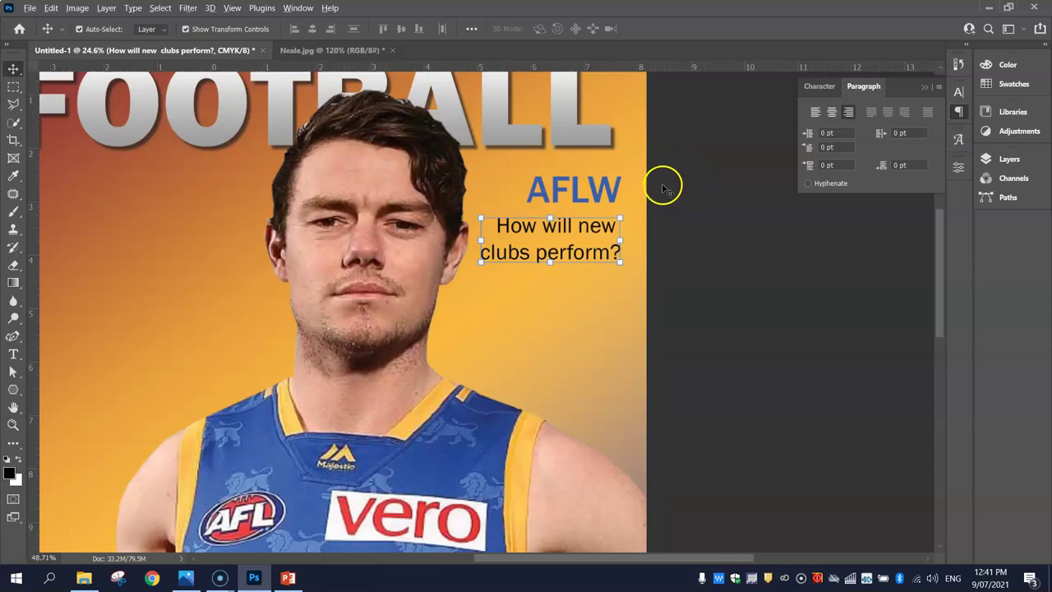
{"action": "scroll", "coordinate": [664, 184], "scroll_direction": "up", "scroll_amount": 1}
{"action": "left_click", "coordinate": [682, 167]}
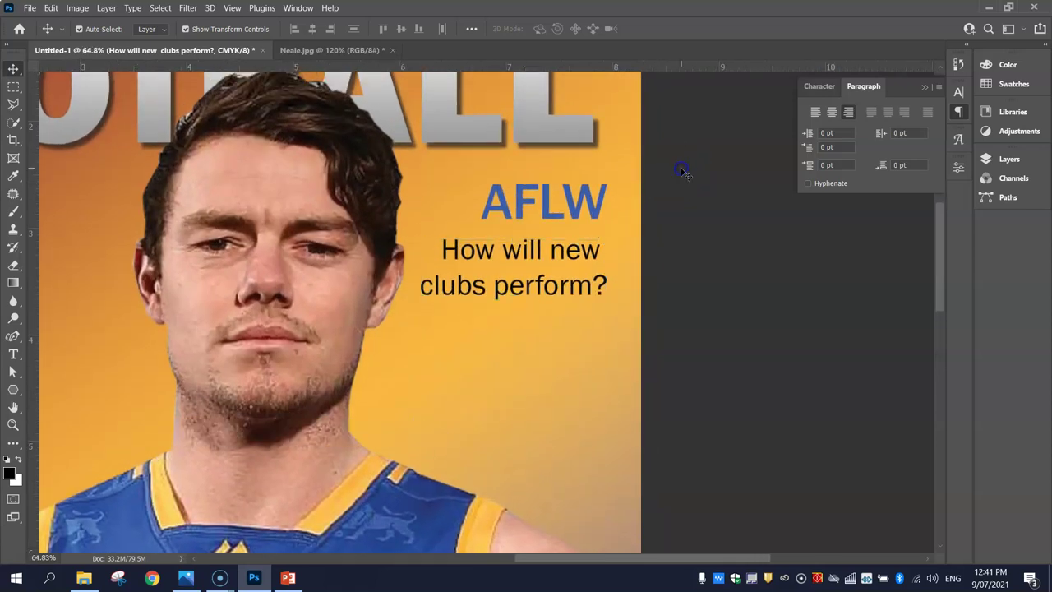
{"action": "left_click_drag", "start_coordinate": [597, 212], "coordinate": [587, 185]}
{"action": "key", "text": "alt+Tab"}
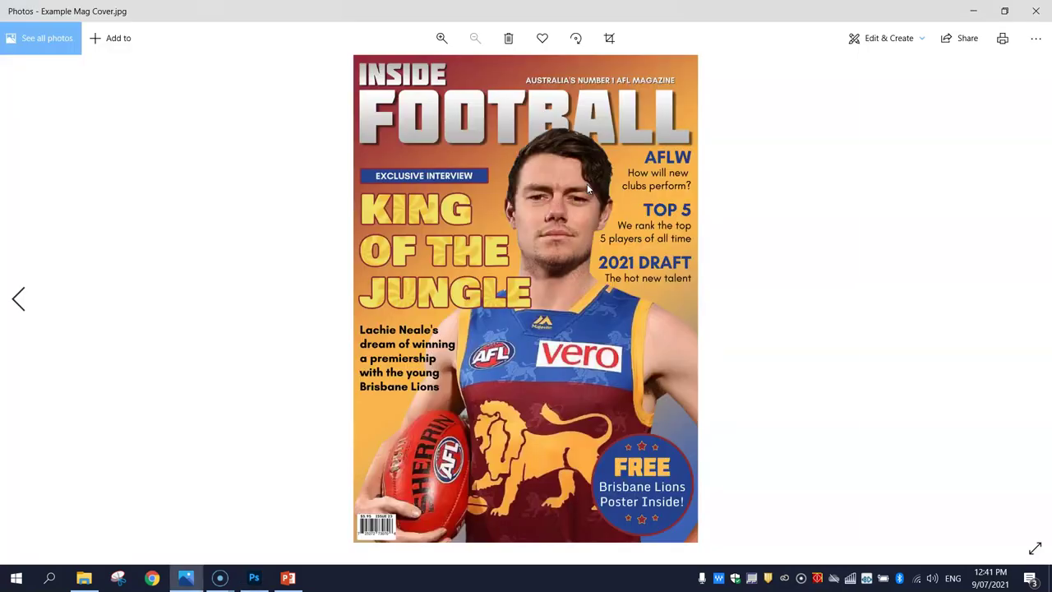
{"action": "key", "text": "alt+Tab"}
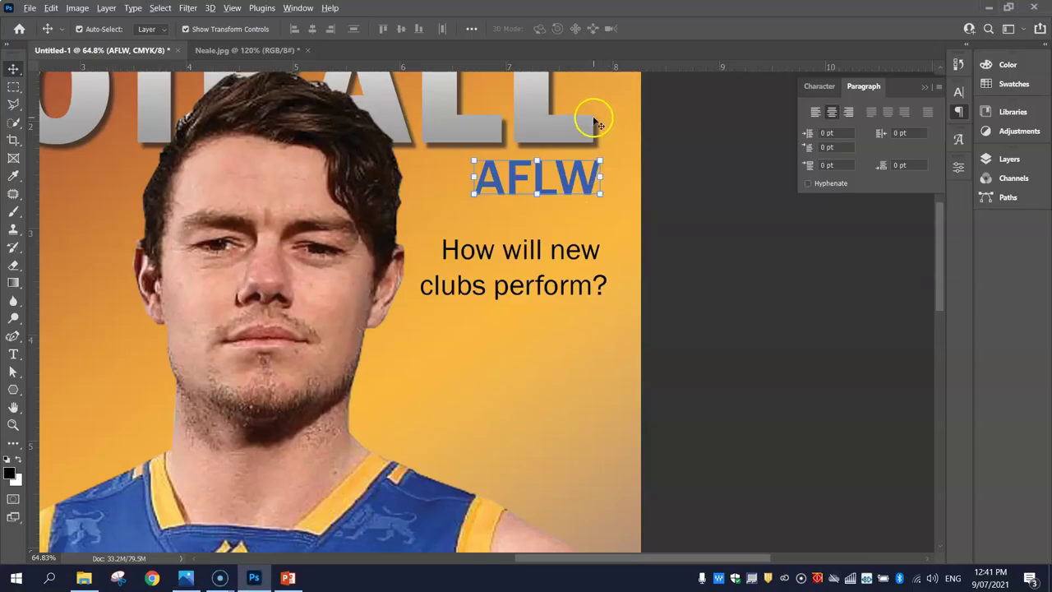
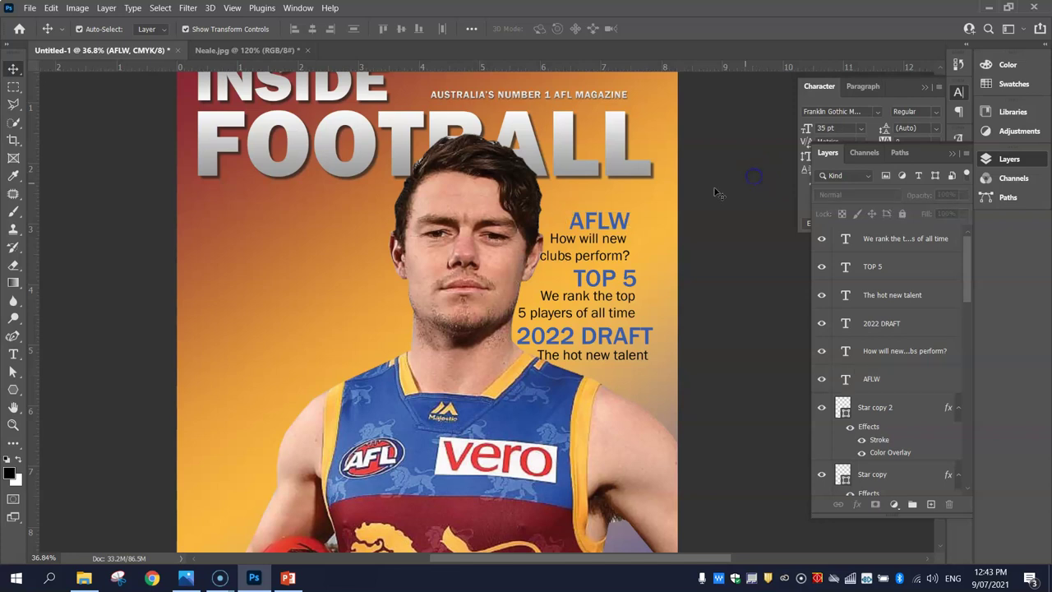
- Align the right edges of all six cover-line texts beside the player, from "AFLW" to "The hot new talent"
{"action": "left_click", "coordinate": [616, 222]}
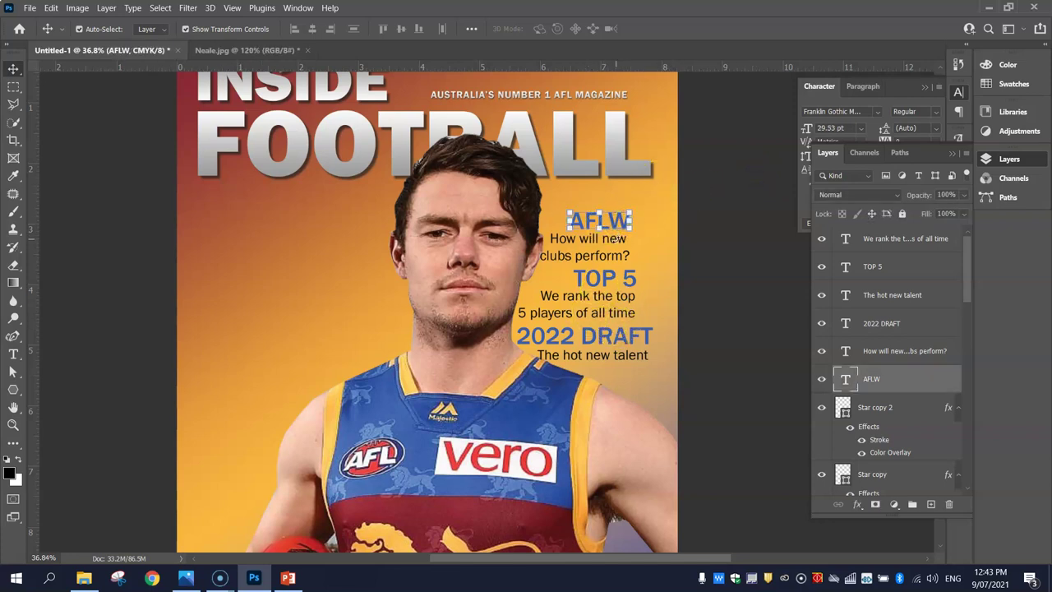
{"action": "left_click", "coordinate": [607, 218]}
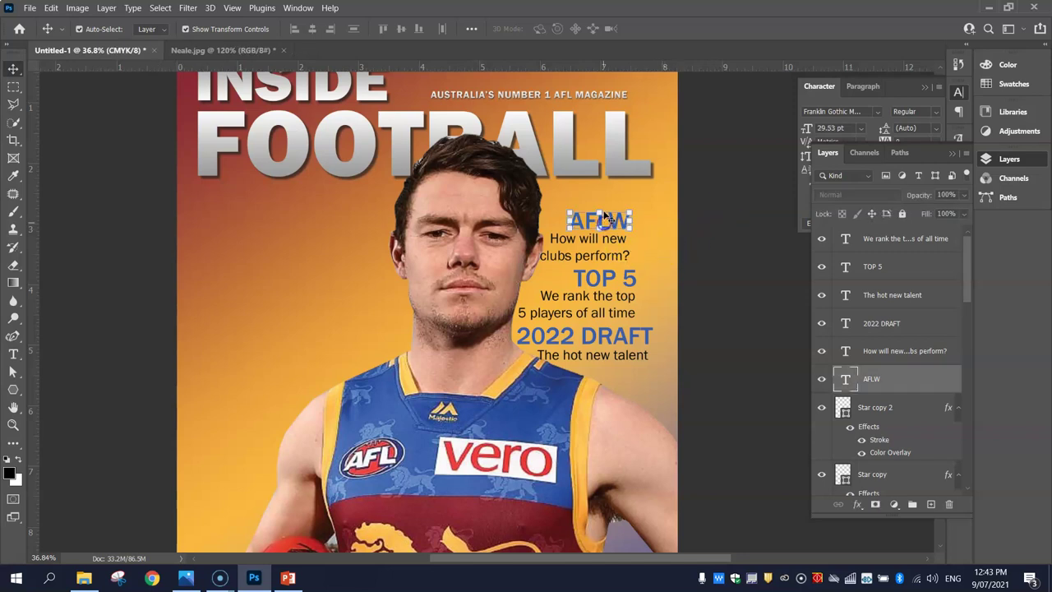
{"action": "left_click_drag", "start_coordinate": [712, 207], "coordinate": [600, 363]}
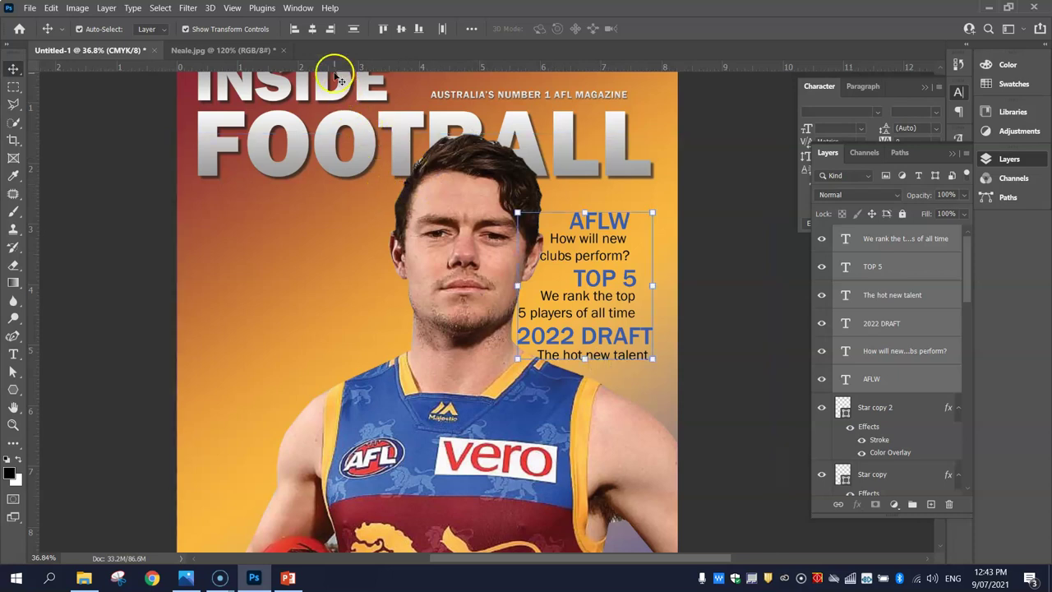
{"action": "left_click", "coordinate": [331, 29]}
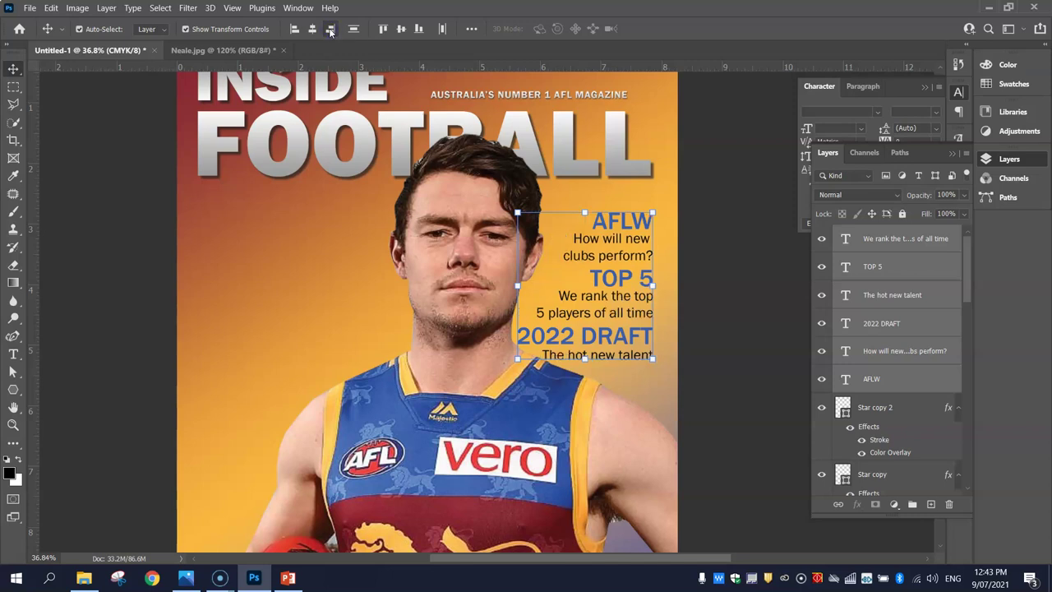
{"action": "left_click", "coordinate": [739, 180]}
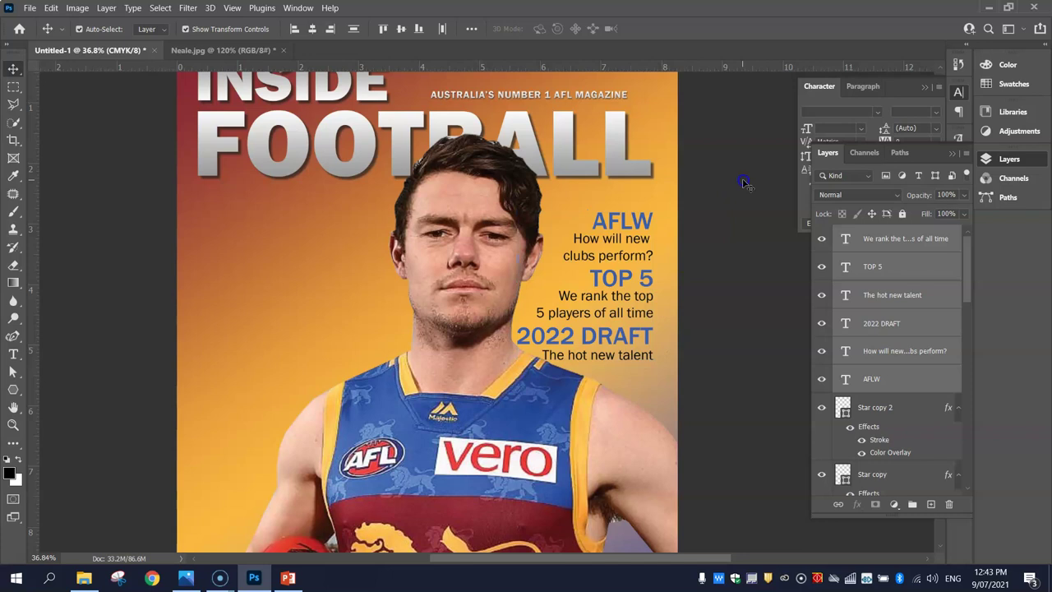
- Move "AFLW" and "How will new clubs perform?" up together so they sit just below the masthead
{"action": "left_click", "coordinate": [650, 243]}
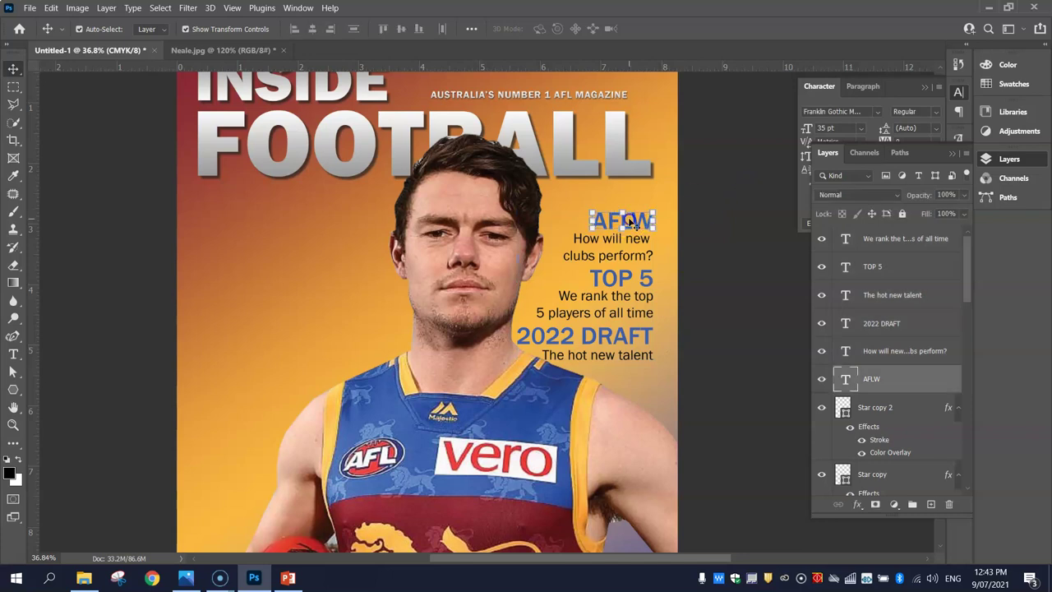
{"action": "left_click", "coordinate": [649, 262], "text": "shift"}
{"action": "key", "text": "shift+Up"}
{"action": "key", "text": "shift+Up"}
{"action": "key", "text": "shift+Up"}
{"action": "key", "text": "shift+Up"}
{"action": "key", "text": "shift+Up"}
{"action": "key", "text": "shift+Up"}
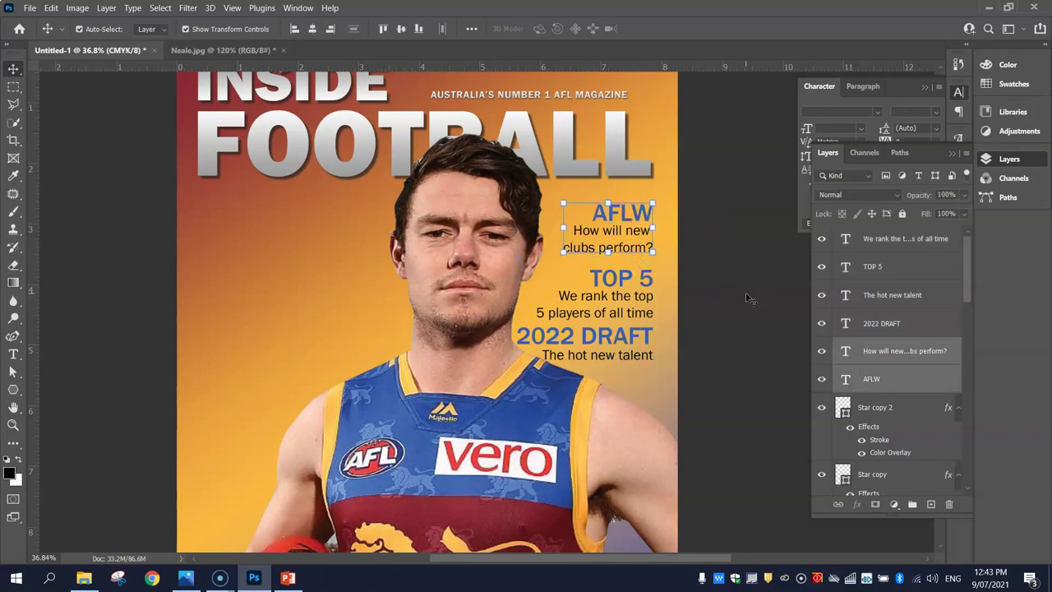
{"action": "key", "text": "Up"}
{"action": "key", "text": "Up"}
{"action": "key", "text": "Up"}
{"action": "key", "text": "Up"}
{"action": "key", "text": "Up"}
{"action": "key", "text": "Up"}
{"action": "key", "text": "Up"}
{"action": "key", "text": "Up"}
{"action": "key", "text": "Up"}
{"action": "key", "text": "Up"}
{"action": "key", "text": "Up"}
{"action": "key", "text": "Up"}
{"action": "key", "text": "Up"}
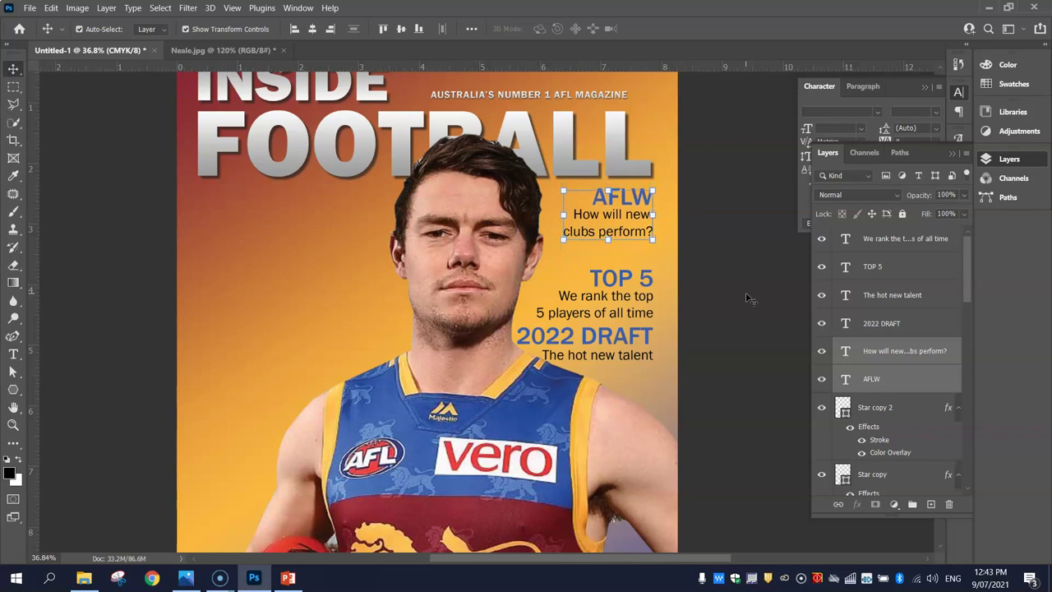
- Move "TOP 5" and "We rank the top 5 players of all time" up together, closer to the AFLW block
{"action": "left_click", "coordinate": [629, 279]}
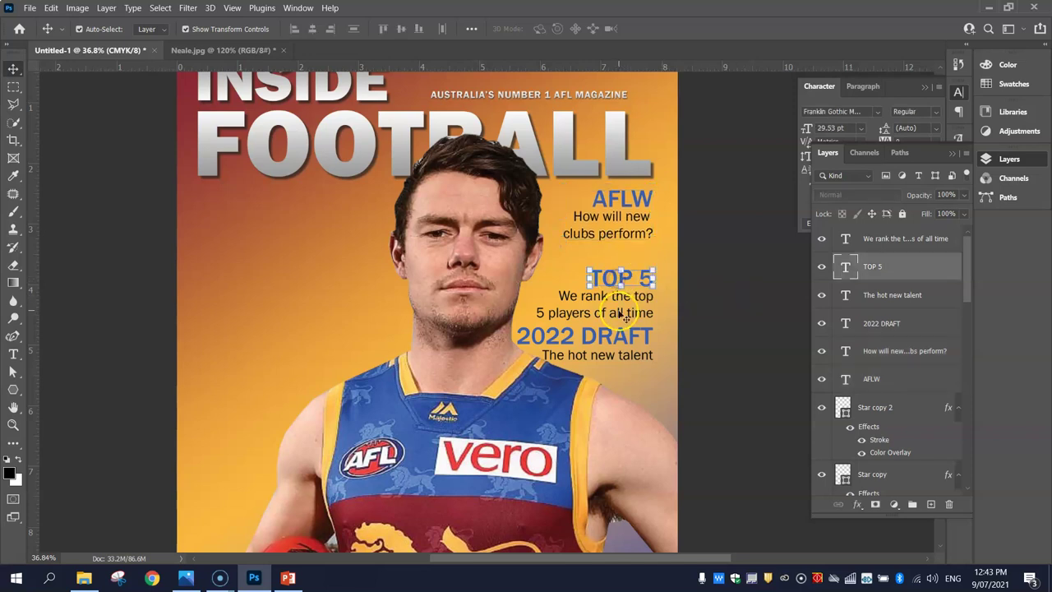
{"action": "left_click", "coordinate": [618, 312], "text": "shift"}
{"action": "key", "text": "Up"}
{"action": "key", "text": "Up"}
{"action": "key", "text": "Up"}
{"action": "key", "text": "Up"}
{"action": "key", "text": "Up"}
{"action": "key", "text": "Up"}
{"action": "key", "text": "Up"}
{"action": "key", "text": "Up"}
{"action": "key", "text": "Up"}
{"action": "key", "text": "Up"}
{"action": "key", "text": "Up"}
{"action": "key", "text": "Up"}
{"action": "key", "text": "Up"}
{"action": "key", "text": "Up"}
{"action": "key", "text": "Up"}
{"action": "key", "text": "Up"}
{"action": "key", "text": "Up"}
{"action": "key", "text": "Up"}
{"action": "key", "text": "Up"}
{"action": "key", "text": "Up"}
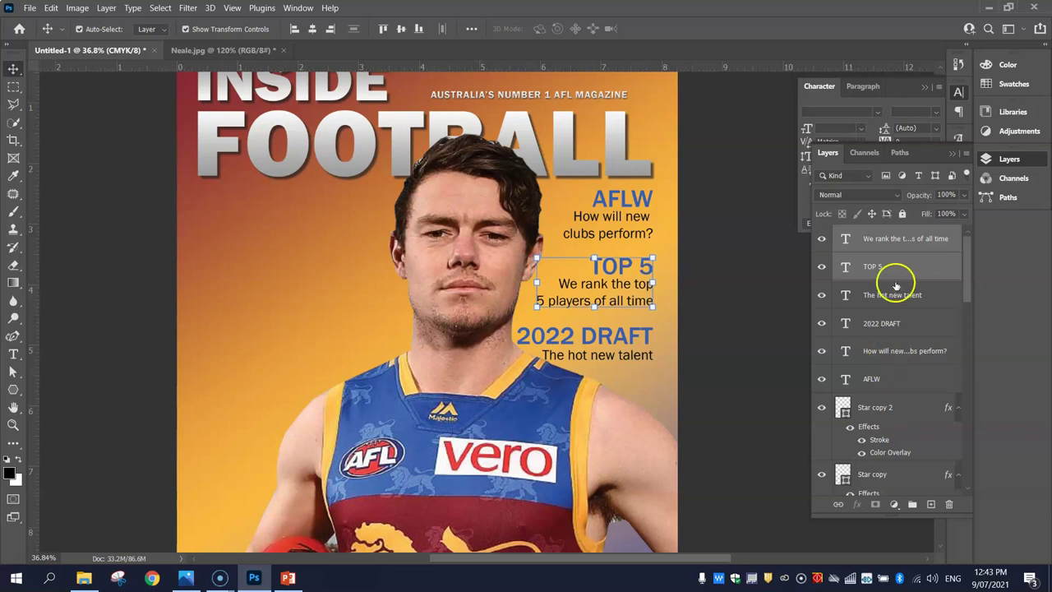
- Nudge "2022 DRAFT" and "The hot new talent" together slightly up and to the right
{"action": "left_click", "coordinate": [641, 334]}
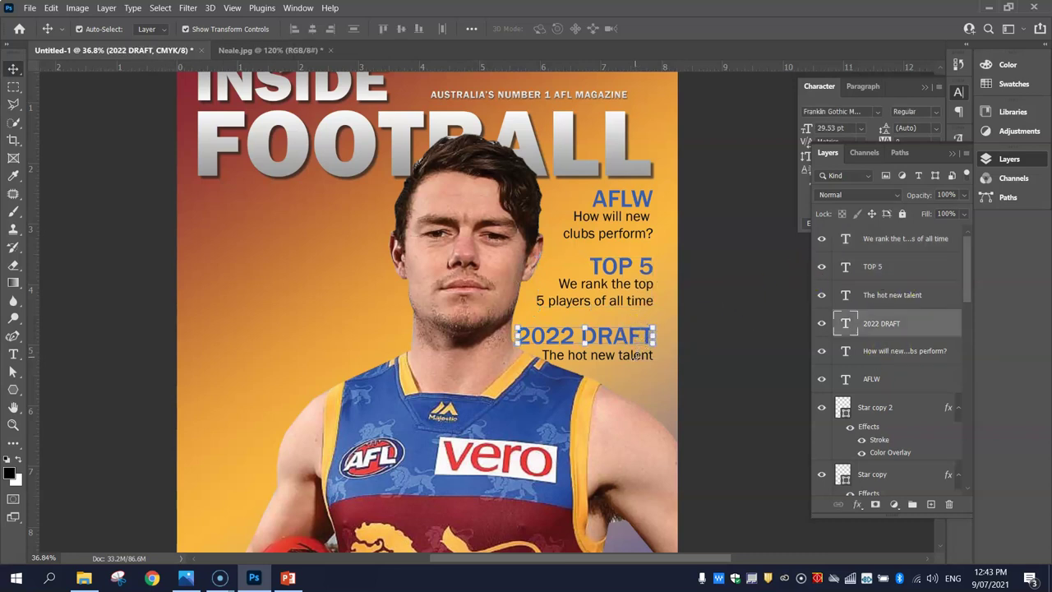
{"action": "key", "text": "ctrl+t"}
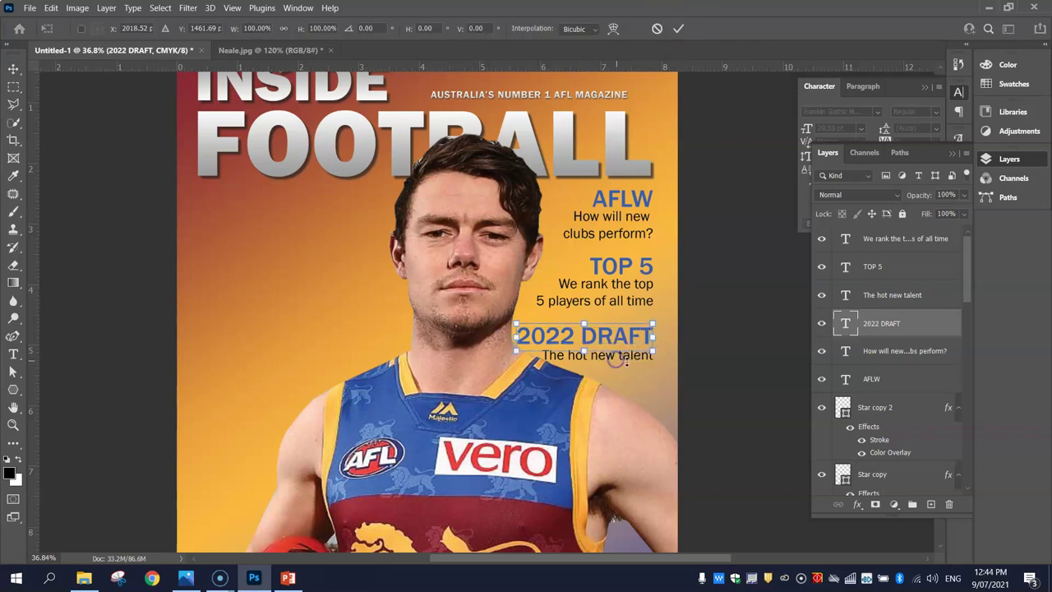
{"action": "left_click", "coordinate": [660, 26]}
{"action": "left_click", "coordinate": [638, 358], "text": "shift"}
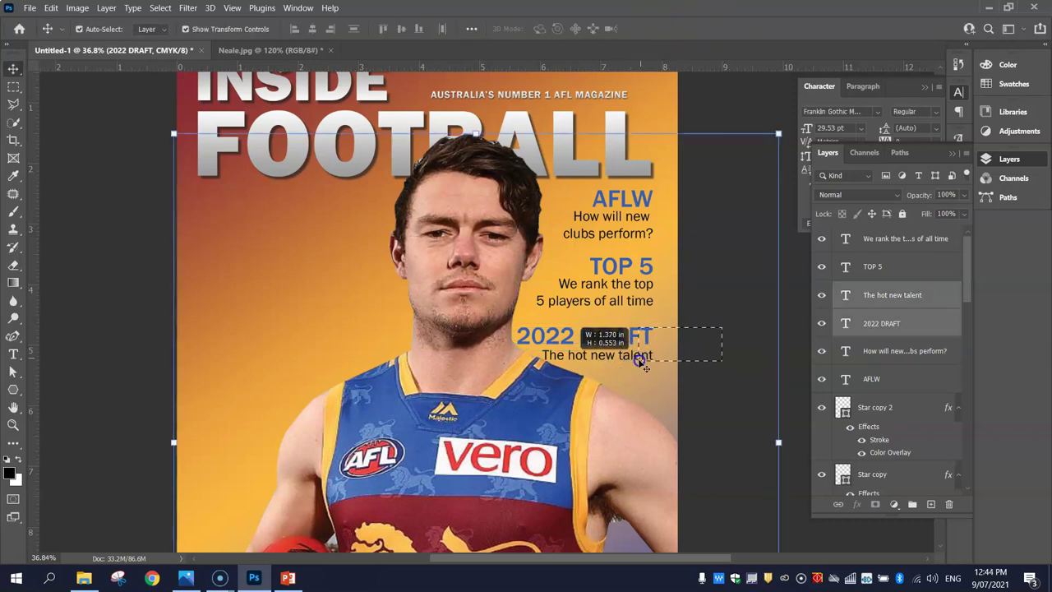
{"action": "key", "text": "Up"}
{"action": "key", "text": "Up"}
{"action": "key", "text": "Up"}
{"action": "key", "text": "Up"}
{"action": "key", "text": "Up"}
{"action": "key", "text": "Up"}
{"action": "key", "text": "Up"}
{"action": "key", "text": "Up"}
{"action": "key", "text": "Up"}
{"action": "key", "text": "Up"}
{"action": "key", "text": "Up"}
{"action": "key", "text": "Up"}
{"action": "key", "text": "Up"}
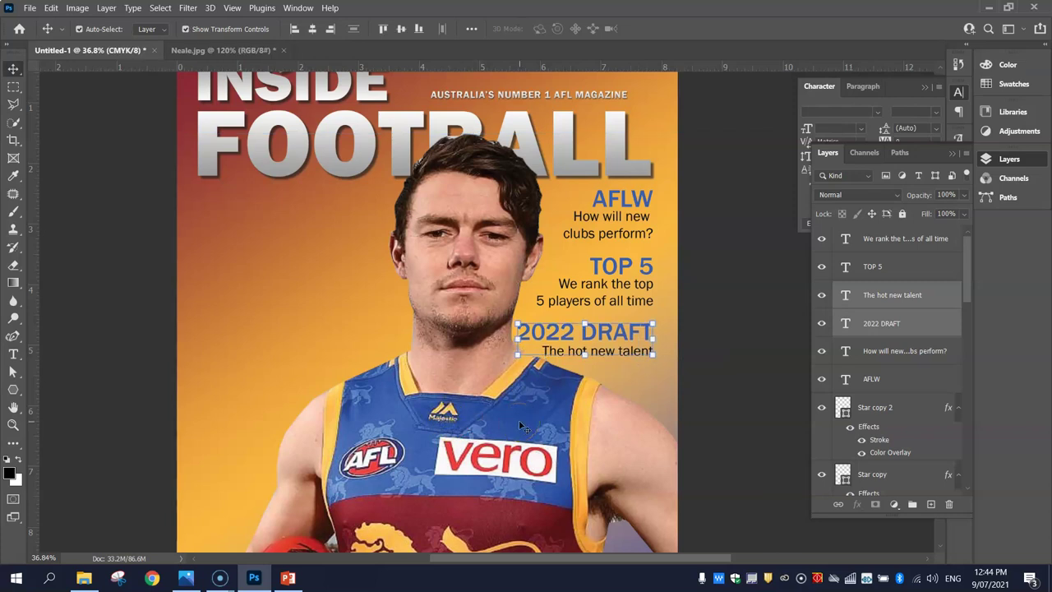
{"action": "key", "text": "shift+Right"}
{"action": "key", "text": "shift+Down"}
{"action": "key", "text": "shift+Up"}
{"action": "left_click", "coordinate": [742, 235]}
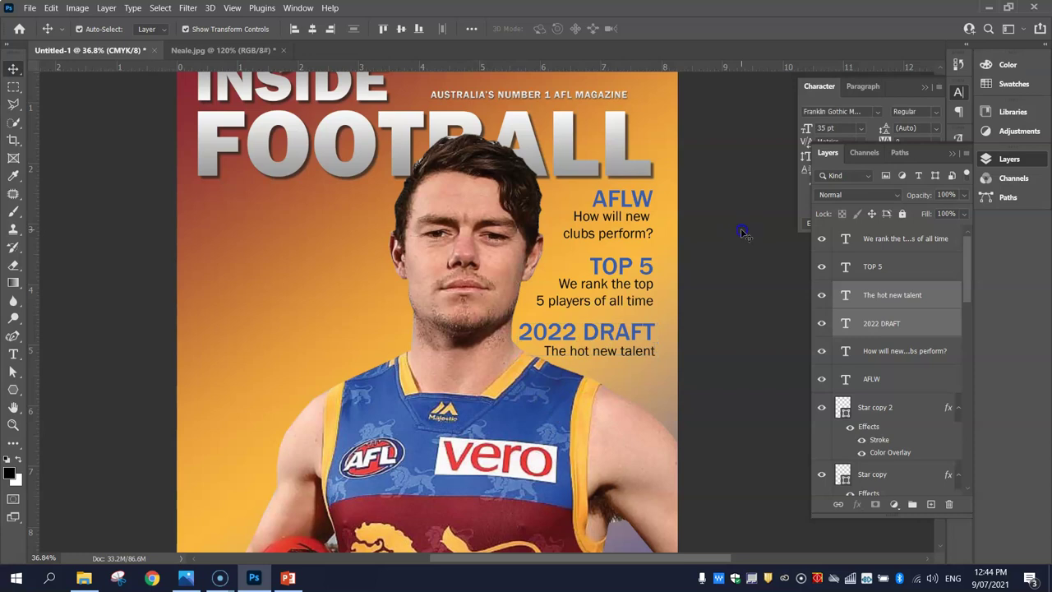
- Nudge "TOP 5" and its two-line text up slightly to even the spacing between the three cover-line blocks
{"action": "left_click", "coordinate": [633, 266]}
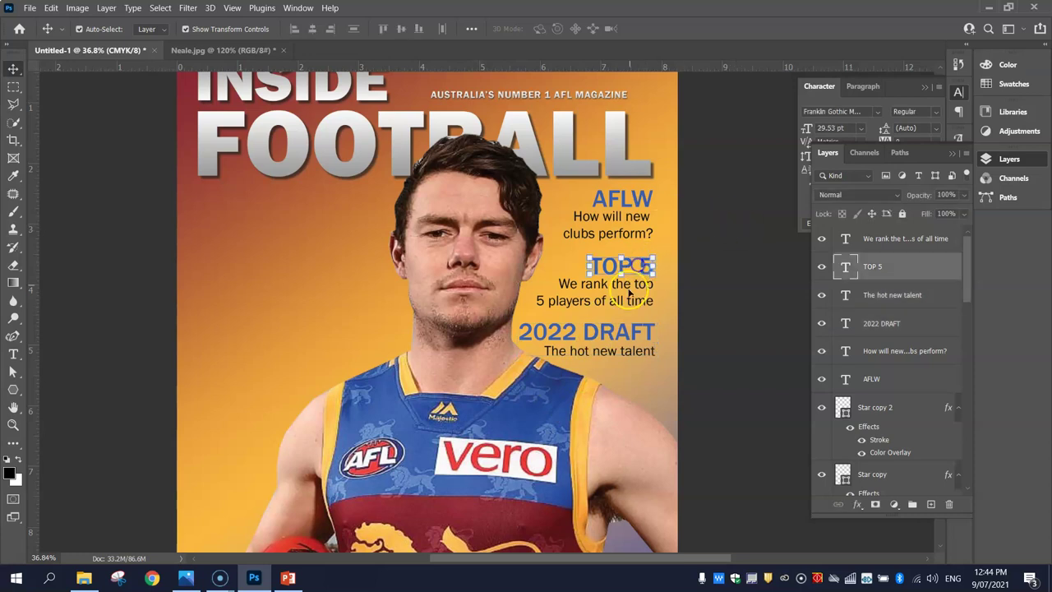
{"action": "left_click", "coordinate": [624, 301], "text": "shift"}
{"action": "key", "text": "Up"}
{"action": "key", "text": "Up"}
{"action": "key", "text": "Up"}
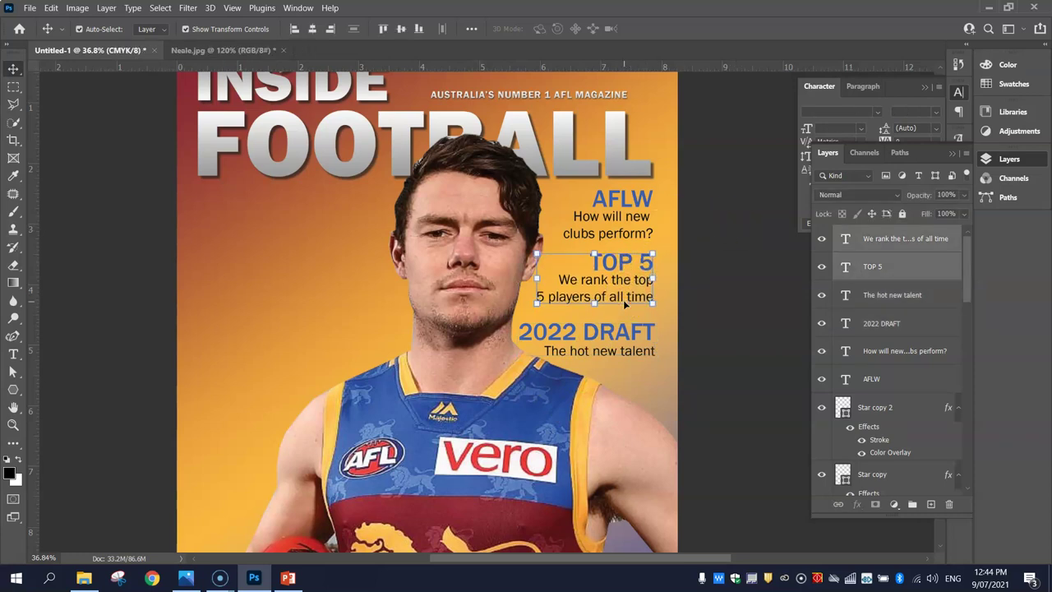
{"action": "left_click", "coordinate": [720, 194]}
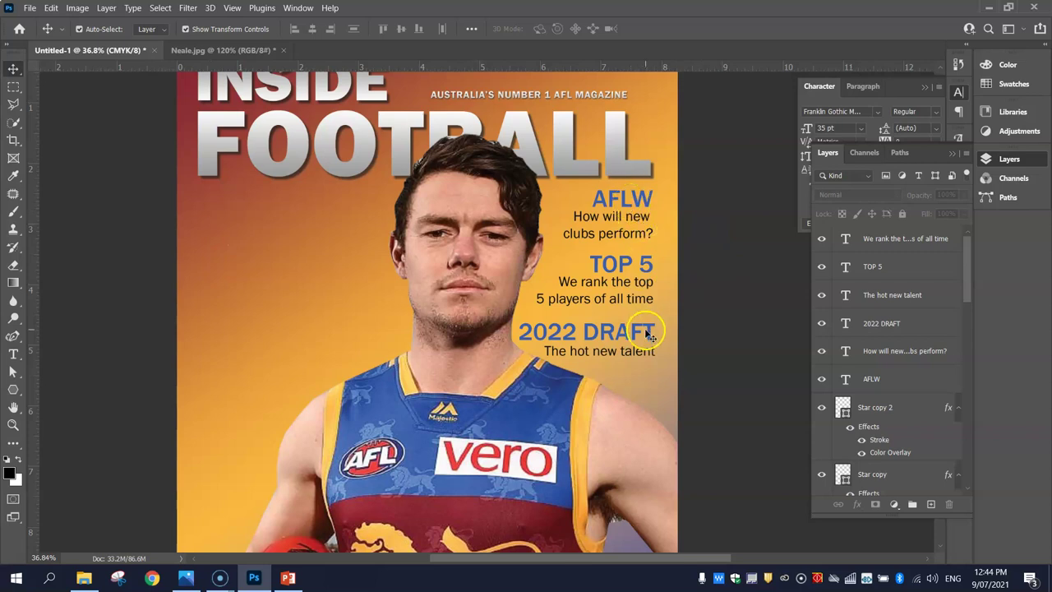
- Check the alignment of the cover lines and review the whole magazine cover fitted in view
{"action": "left_click", "coordinate": [634, 201]}
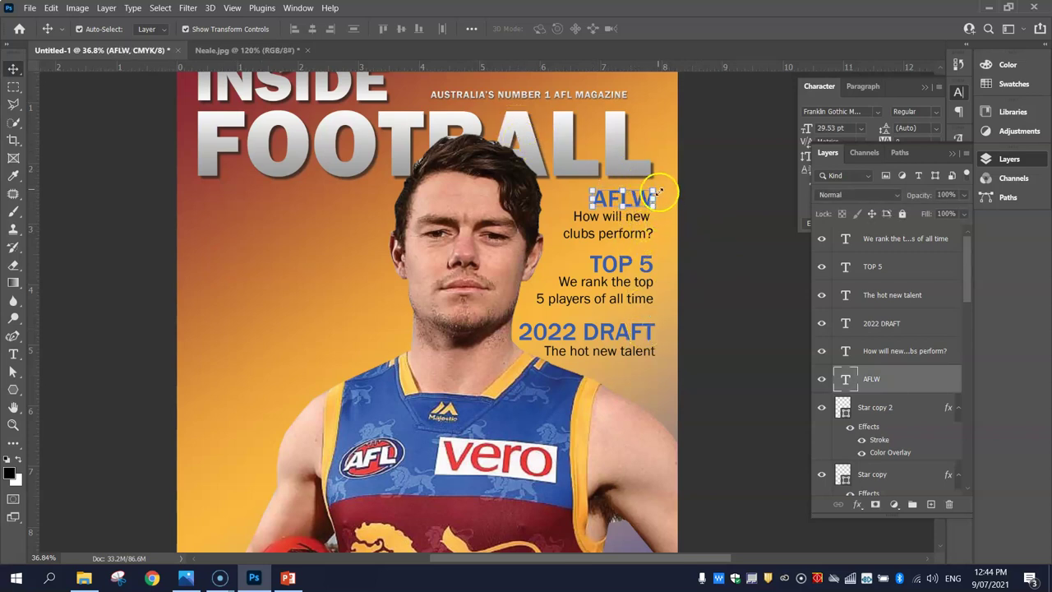
{"action": "left_click", "coordinate": [731, 202]}
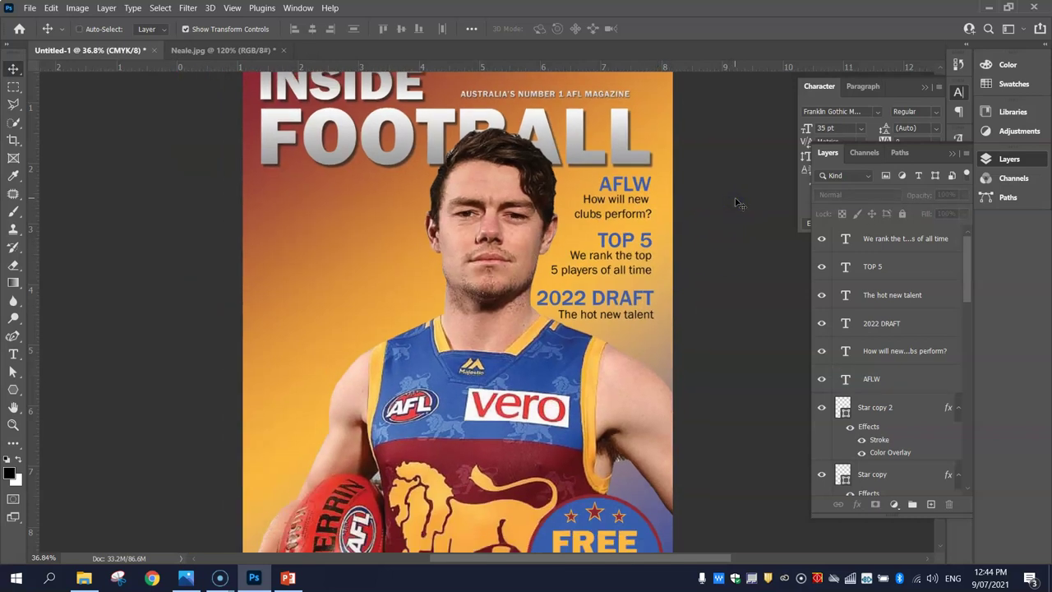
{"action": "key", "text": "ctrl+0"}
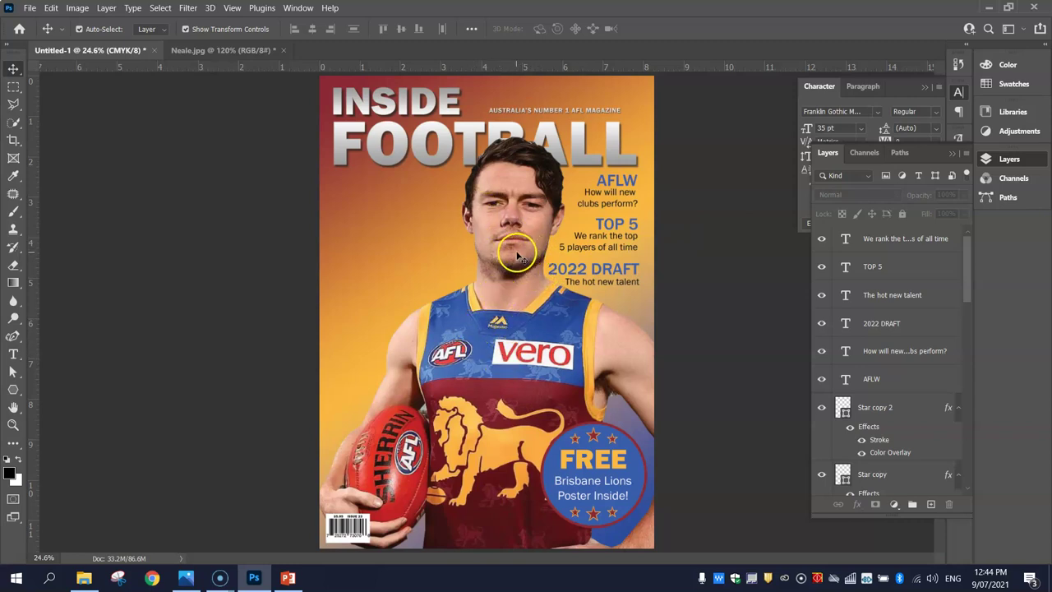
- Start a new text on the left side of the cover in the Impact font and check the headline in the example cover
{"action": "left_click", "coordinate": [17, 351]}
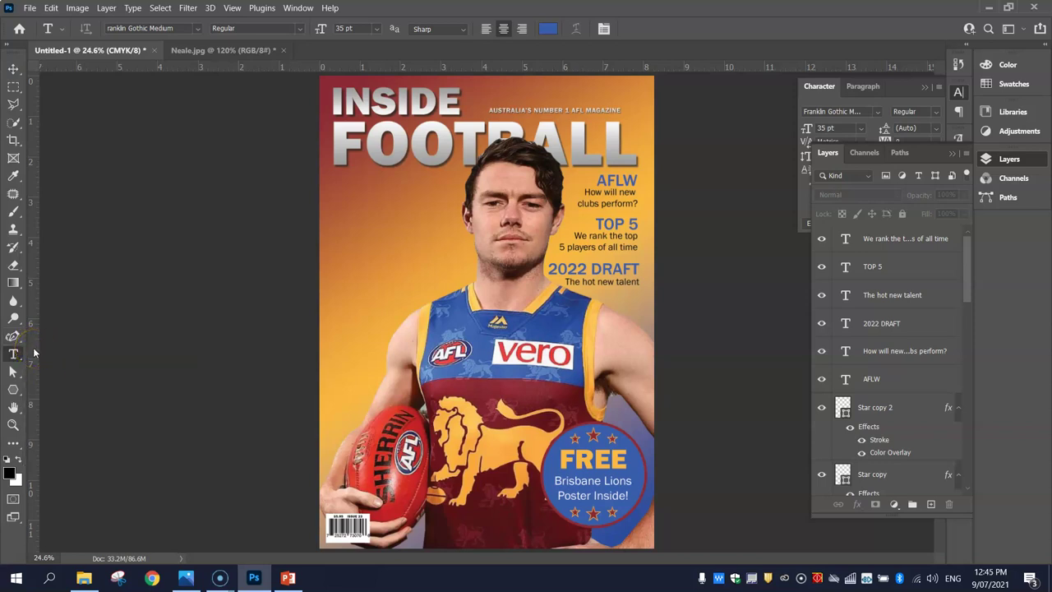
{"action": "left_click", "coordinate": [341, 251]}
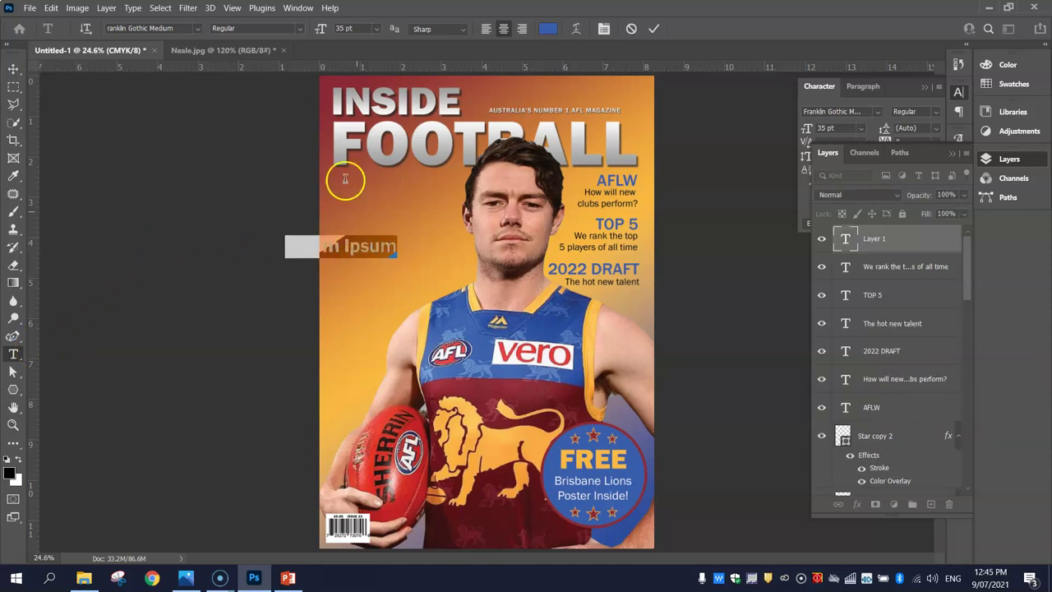
{"action": "left_click", "coordinate": [196, 28]}
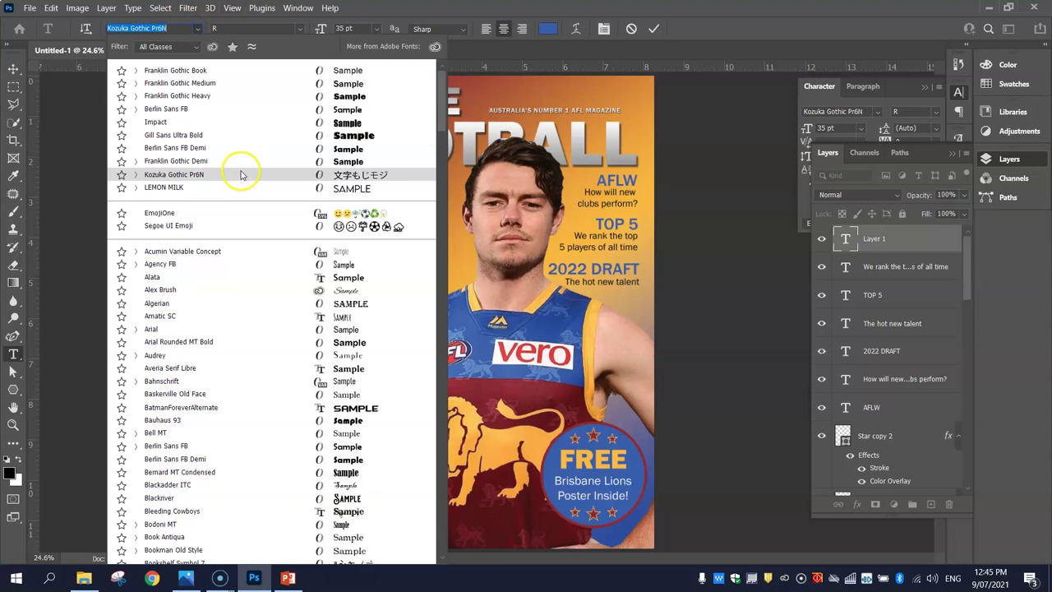
{"action": "left_click", "coordinate": [194, 125]}
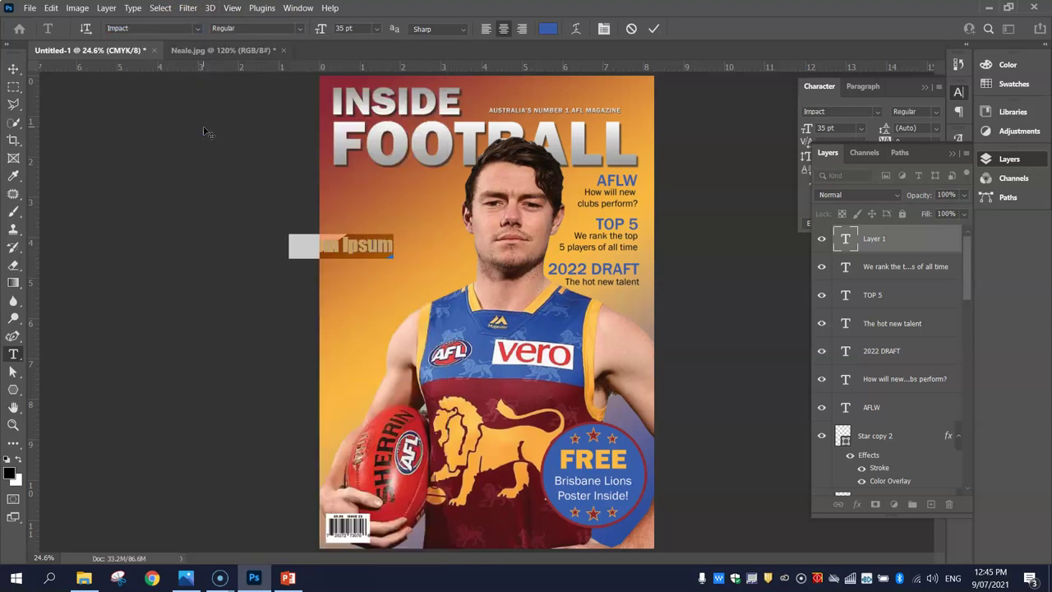
{"action": "key", "text": "alt+Tab"}
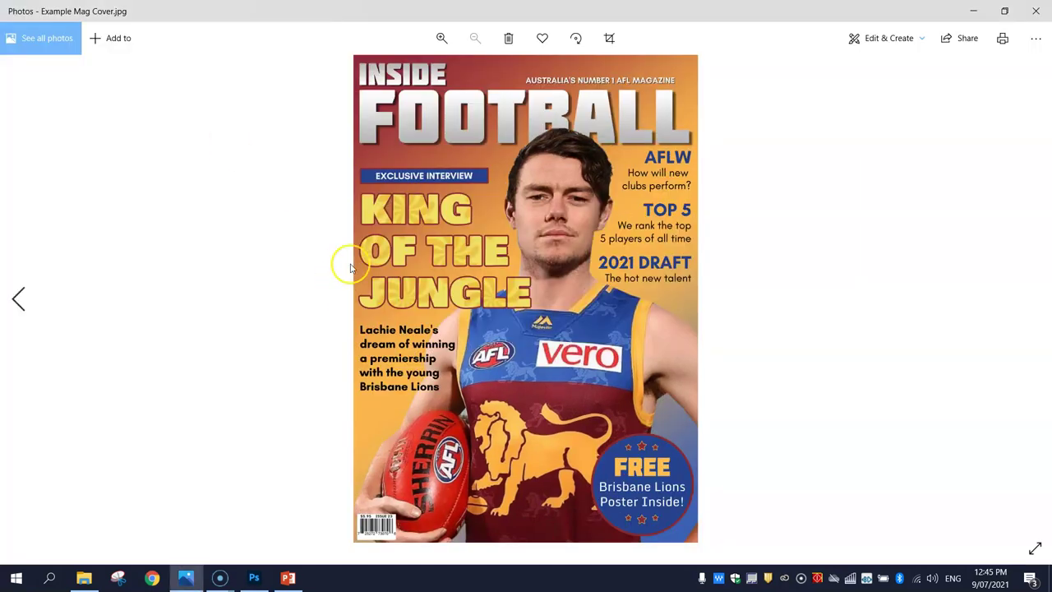
{"action": "key", "text": "alt+Tab"}
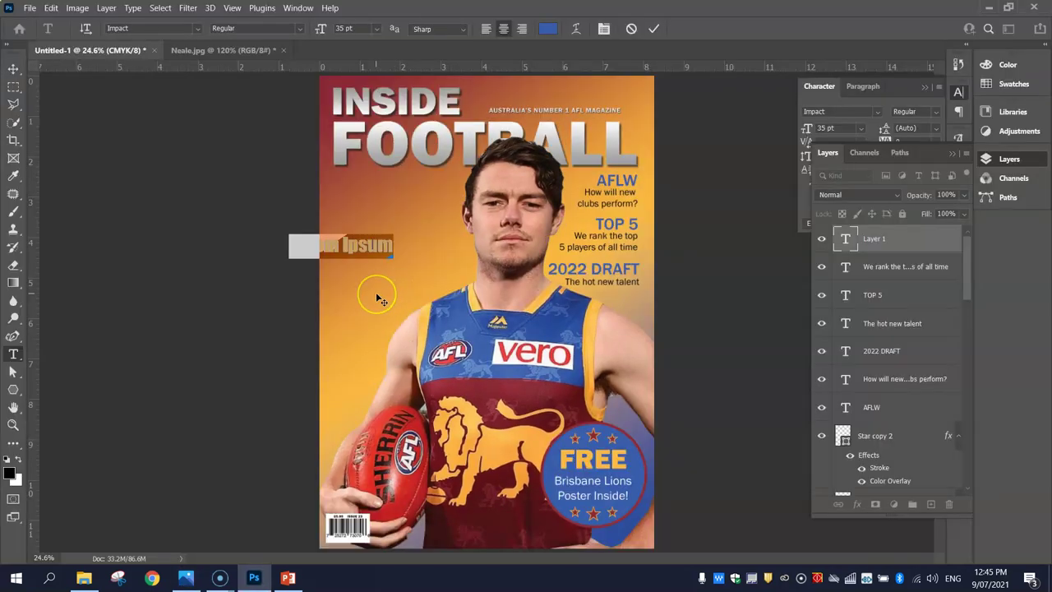
- Enter the headline "KING OF THE JUNGLE" on three lines: "KING", "OF THE" and "JUNGLE"
{"action": "type", "text": "KING OF"}
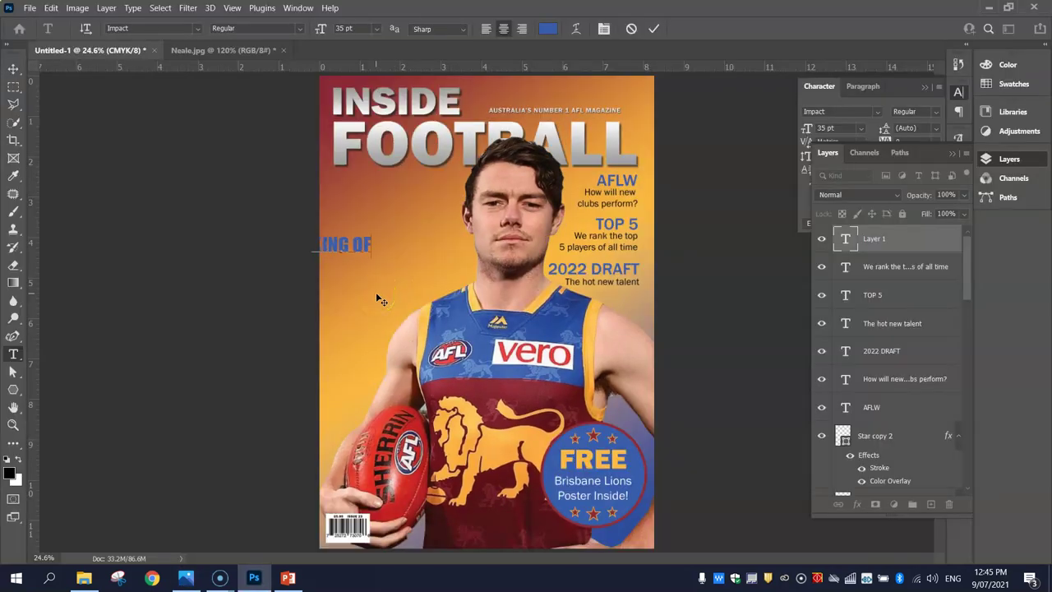
{"action": "key", "text": "alt+Tab"}
{"action": "key", "text": "alt+Tab"}
{"action": "key", "text": "BackSpace"}
{"action": "key", "text": "BackSpace"}
{"action": "key", "text": "BackSpace"}
{"action": "key", "text": "Return"}
{"action": "type", "text": "OF THE"}
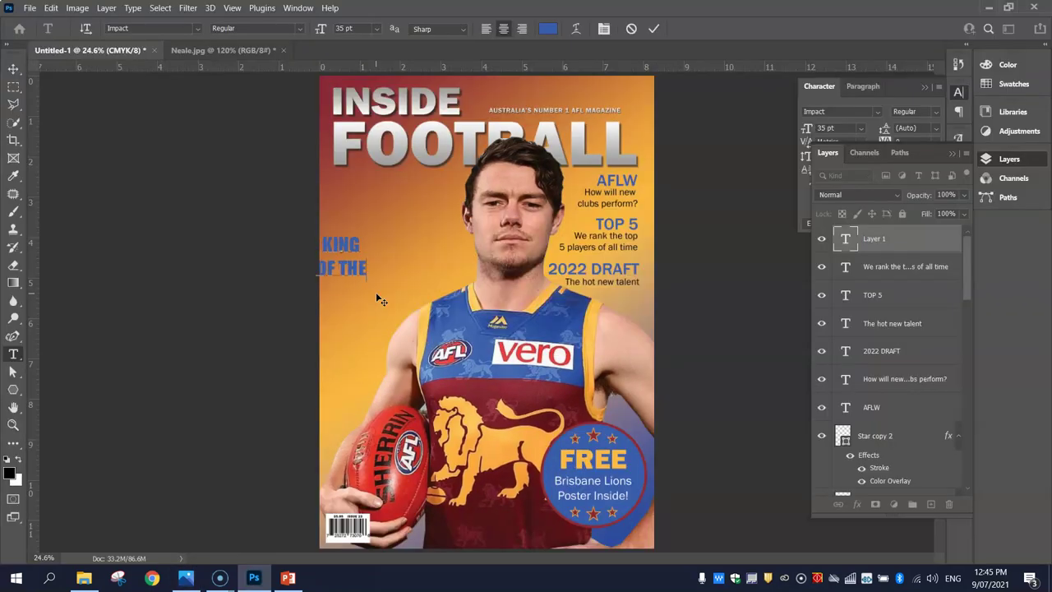
{"action": "key", "text": "Return"}
{"action": "type", "text": "JUNGKE"}
{"action": "key", "text": "BackSpace"}
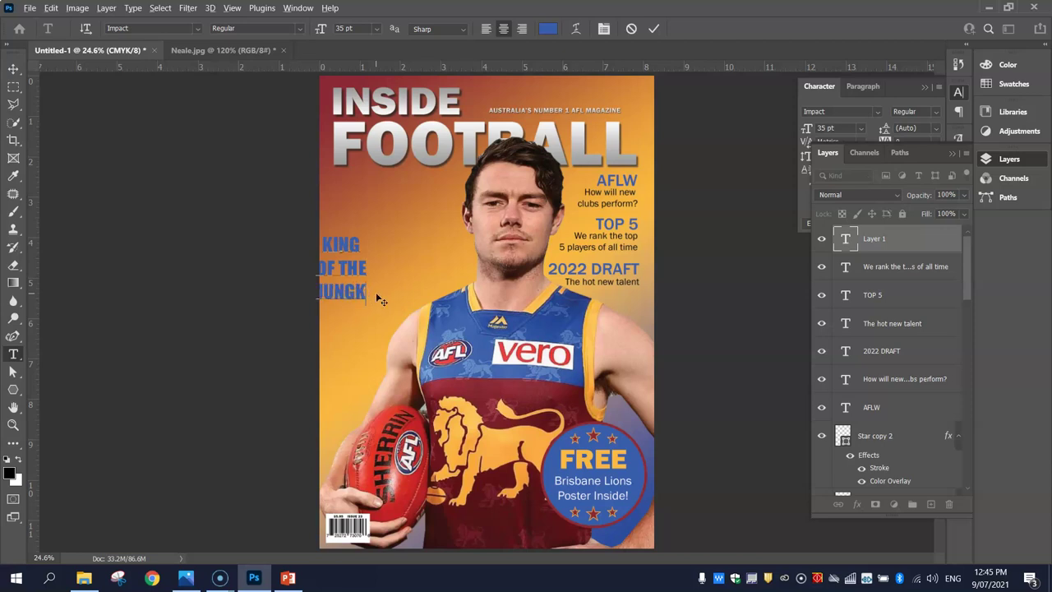
{"action": "type", "text": "LE"}
- Compare the headline with the example cover in Photos and left-align all its text in Photoshop
{"action": "key", "text": "alt+Tab"}
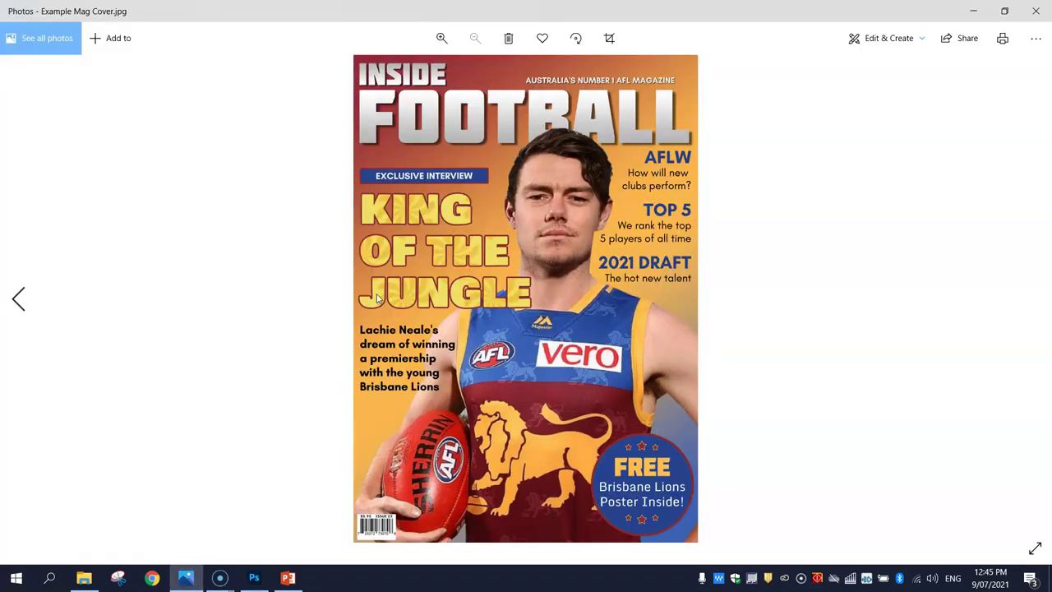
{"action": "key", "text": "alt+Tab"}
{"action": "key", "text": "ctrl+a"}
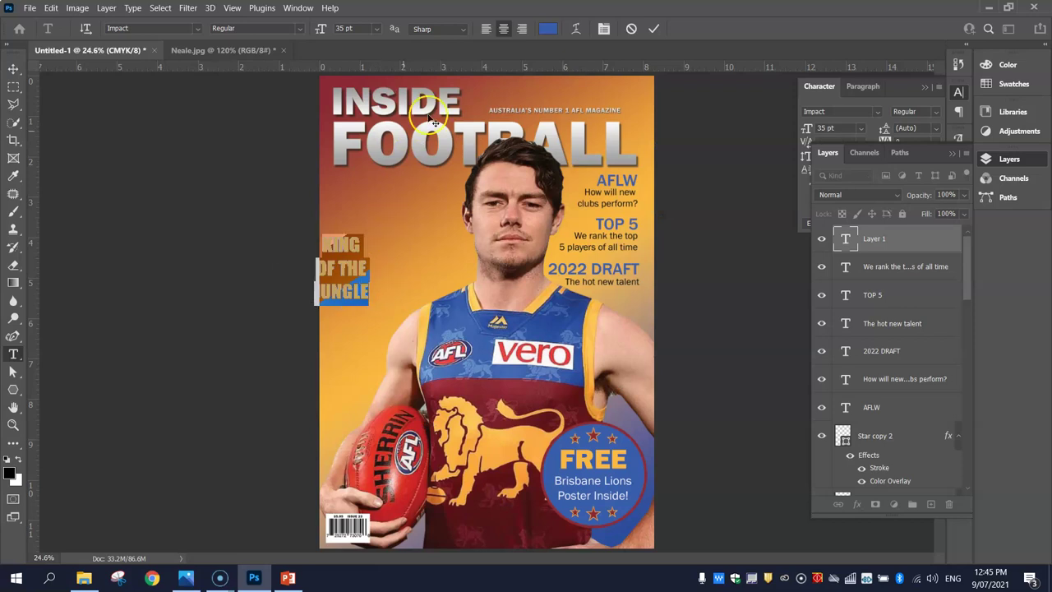
{"action": "left_click", "coordinate": [486, 29]}
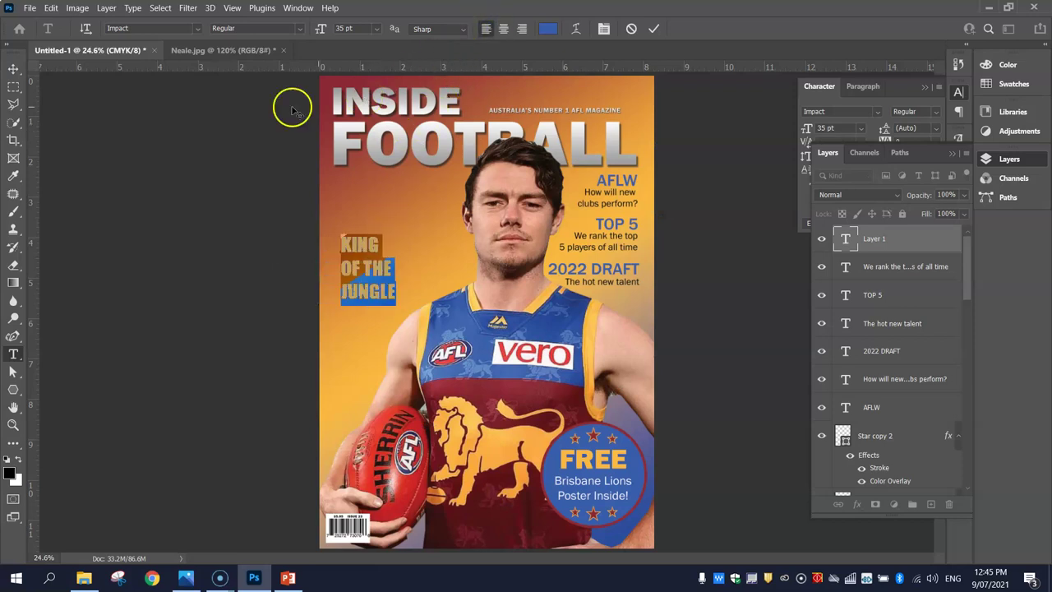
- Scale the "KING OF THE JUNGLE" headline to about 243% and place it on the cover's left side just below the masthead
{"action": "left_click", "coordinate": [12, 72]}
{"action": "left_click_drag", "start_coordinate": [395, 235], "coordinate": [483, 154]}
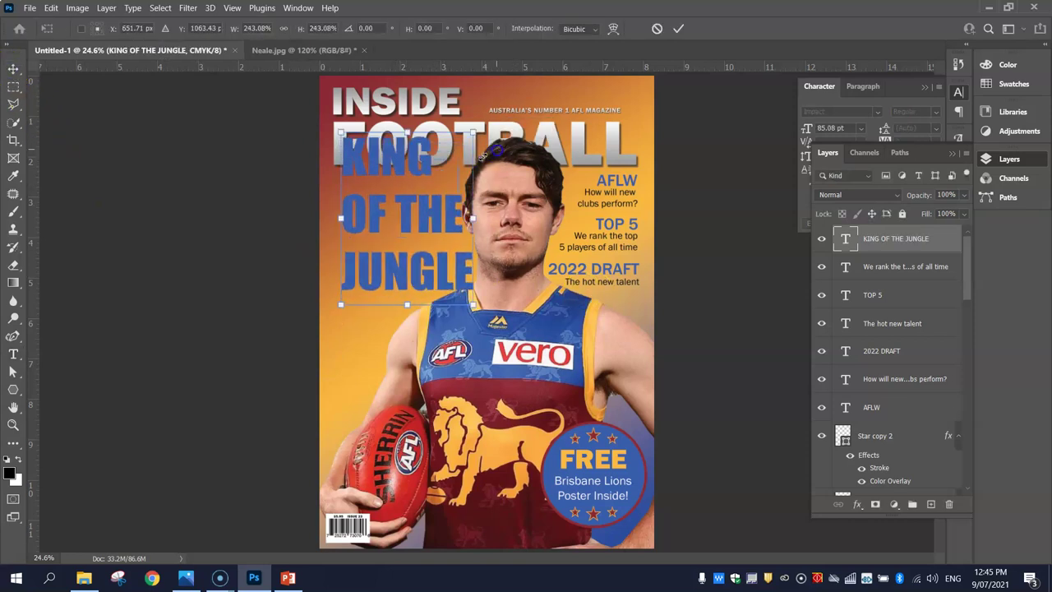
{"action": "left_click_drag", "start_coordinate": [358, 216], "coordinate": [352, 269]}
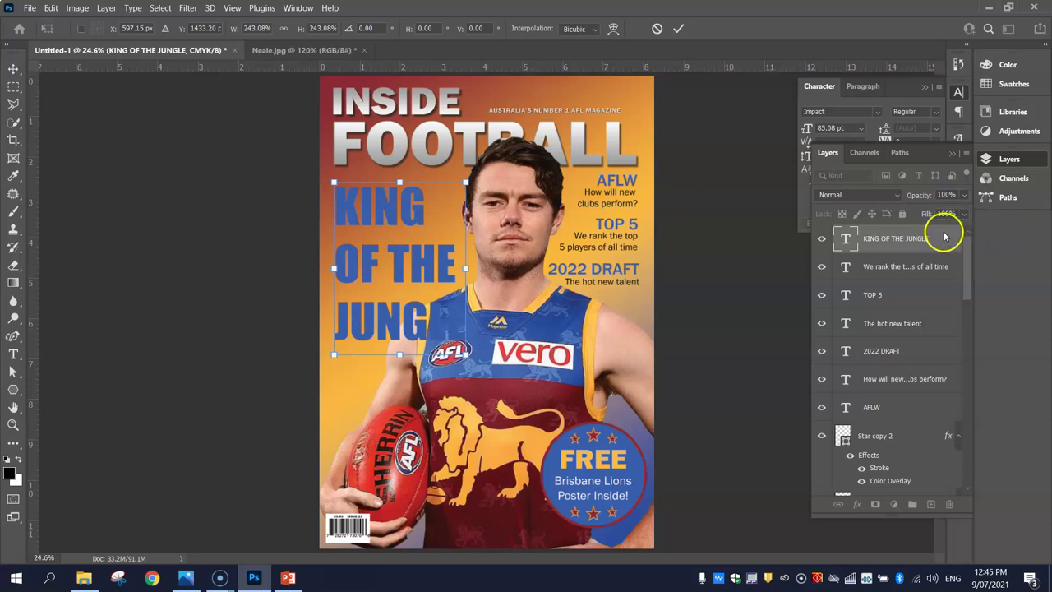
{"action": "left_click", "coordinate": [678, 28]}
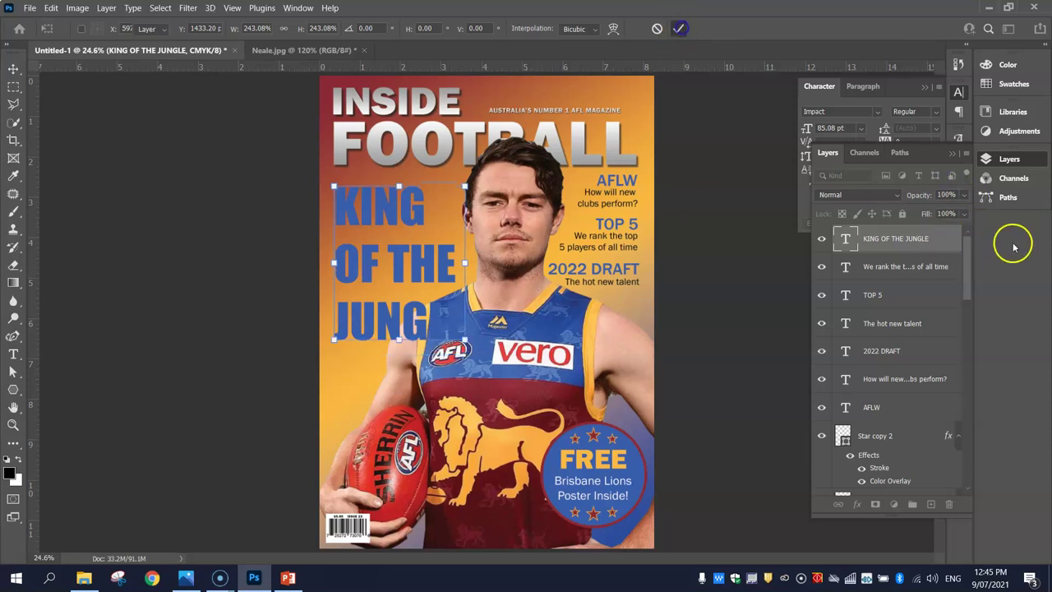
- Add a Pattern Overlay to the "KING OF THE JUNGLE" layer and show the available patterns
{"action": "double_click", "coordinate": [932, 323]}
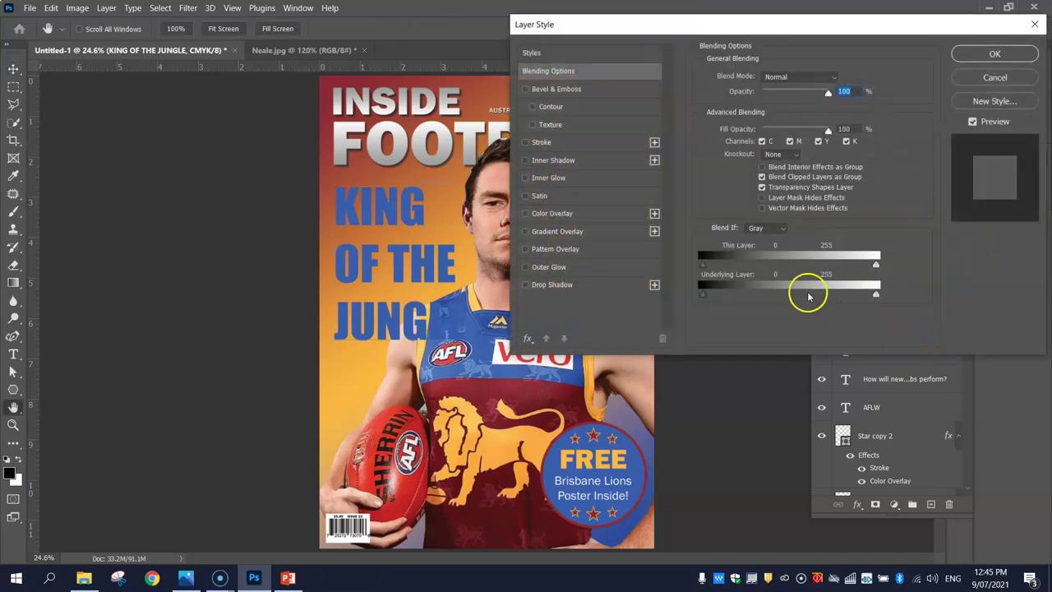
{"action": "left_click", "coordinate": [561, 249]}
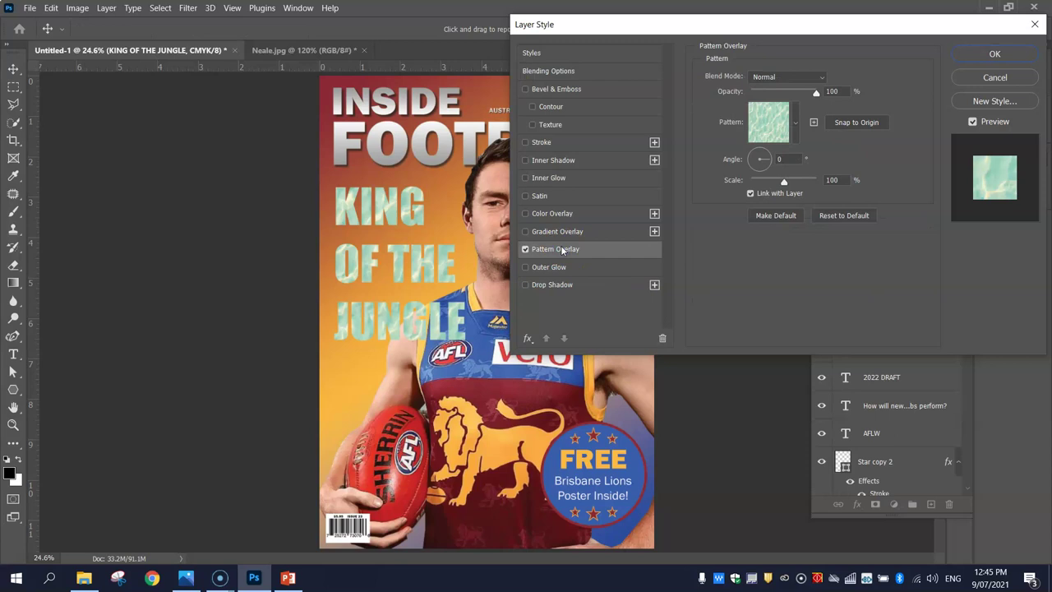
{"action": "left_click", "coordinate": [794, 120]}
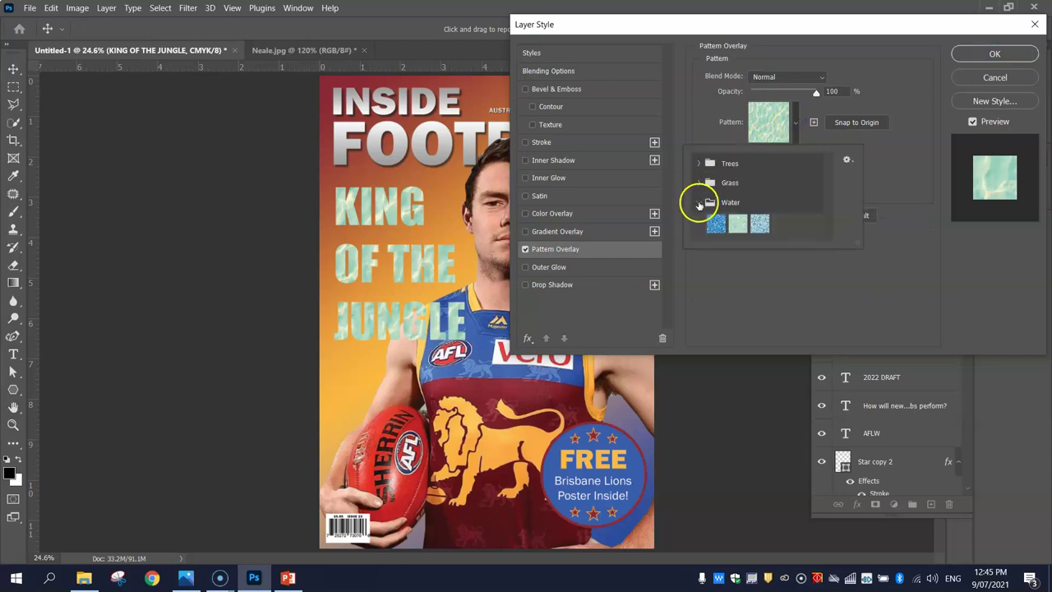
- Try several Trees and Grass patterns on the headline's Pattern Overlay
{"action": "left_click", "coordinate": [698, 182]}
{"action": "left_click", "coordinate": [697, 162]}
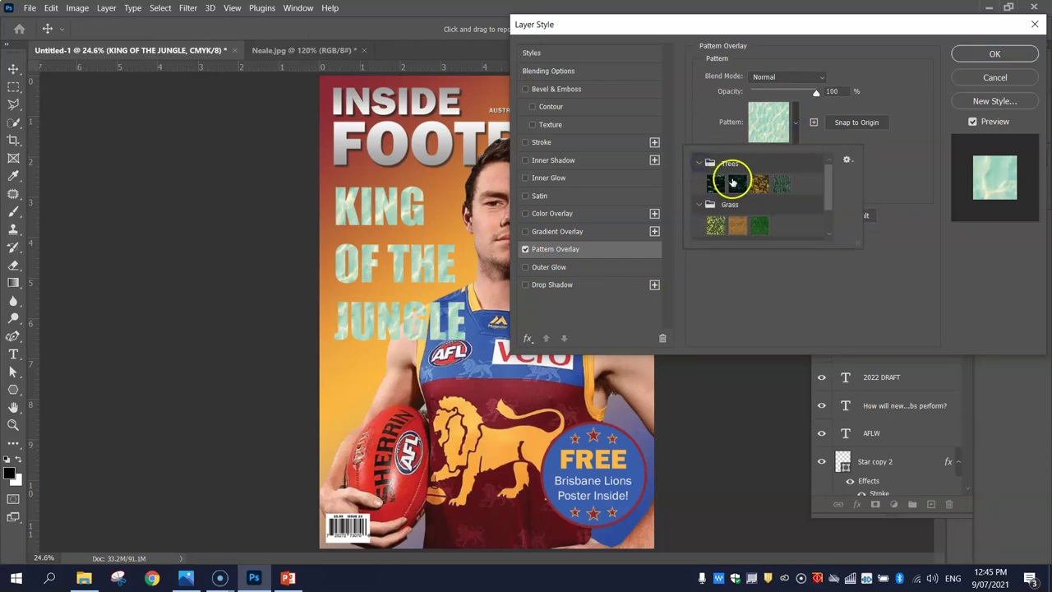
{"action": "left_click", "coordinate": [758, 184]}
{"action": "left_click", "coordinate": [782, 184]}
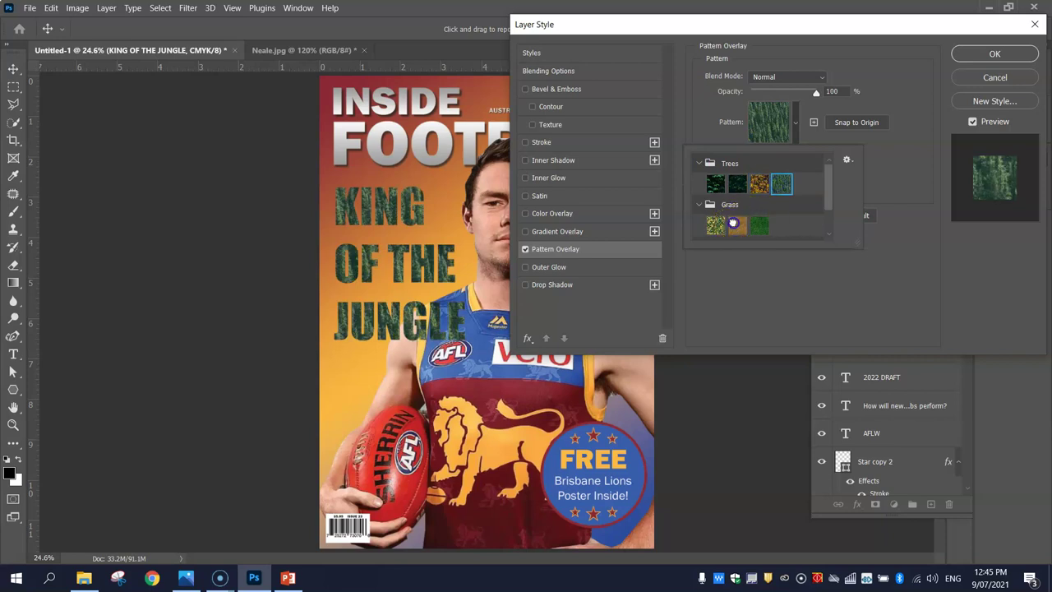
{"action": "left_click", "coordinate": [737, 225]}
{"action": "left_click", "coordinate": [715, 225]}
{"action": "left_click", "coordinate": [757, 227]}
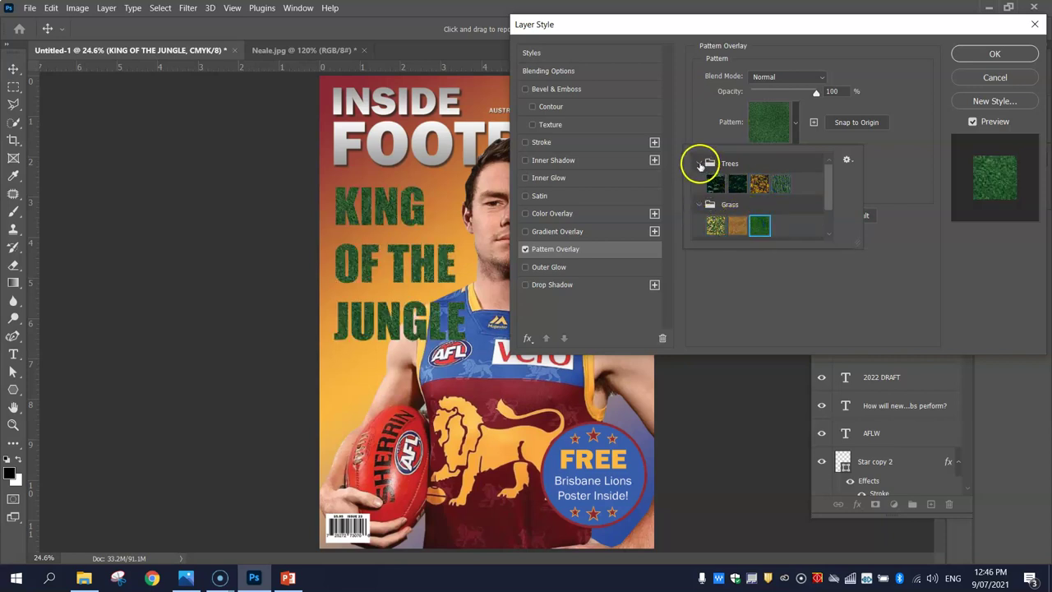
- Set the headline's Pattern Overlay to the pale green pattern from the Water group
{"action": "left_click", "coordinate": [699, 204]}
{"action": "left_click", "coordinate": [697, 163]}
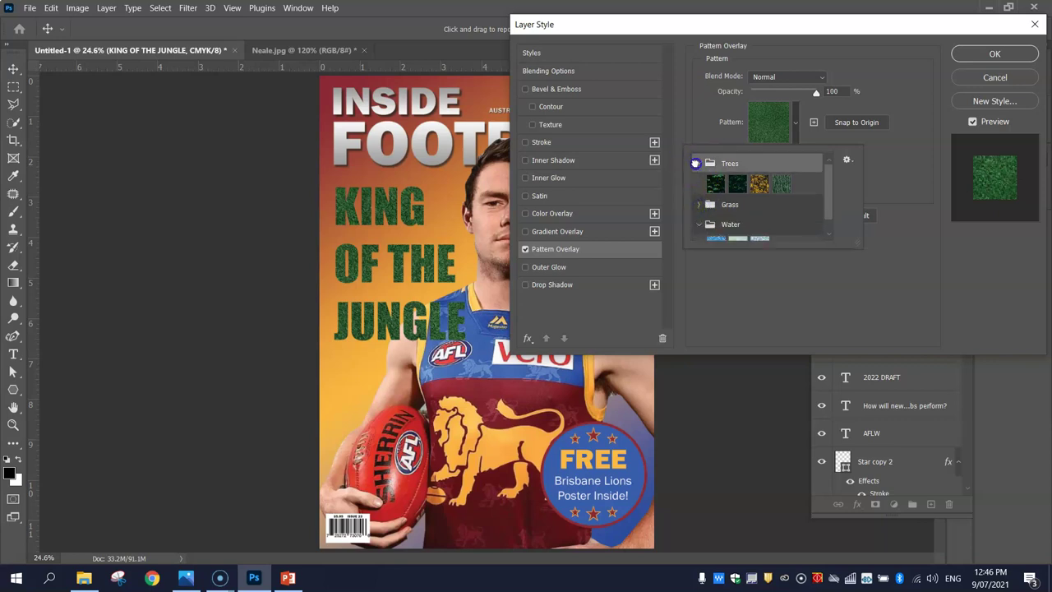
{"action": "left_click", "coordinate": [697, 163]}
{"action": "left_click", "coordinate": [737, 224]}
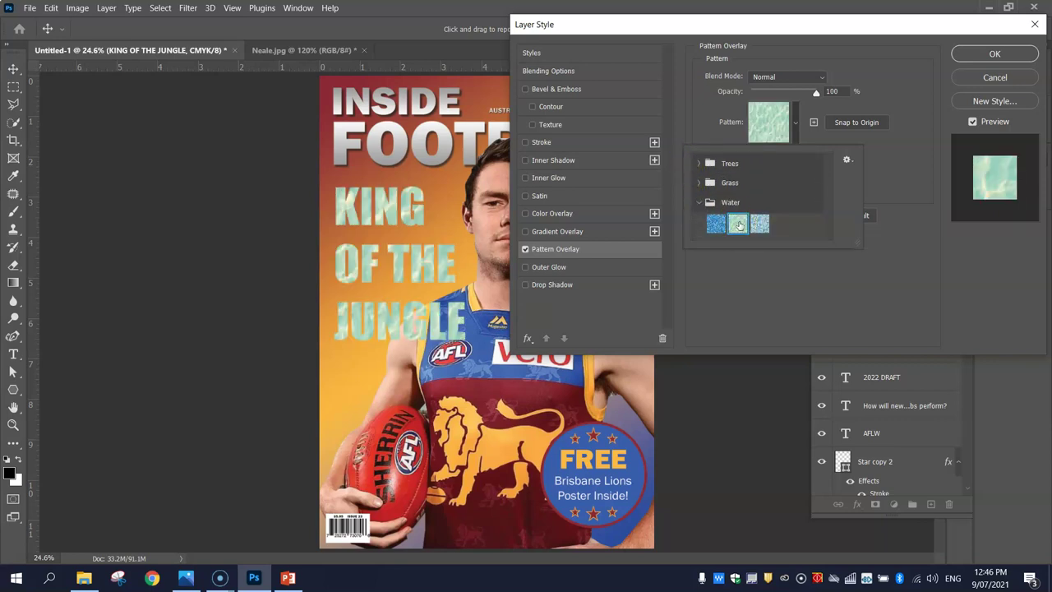
{"action": "left_click", "coordinate": [699, 203]}
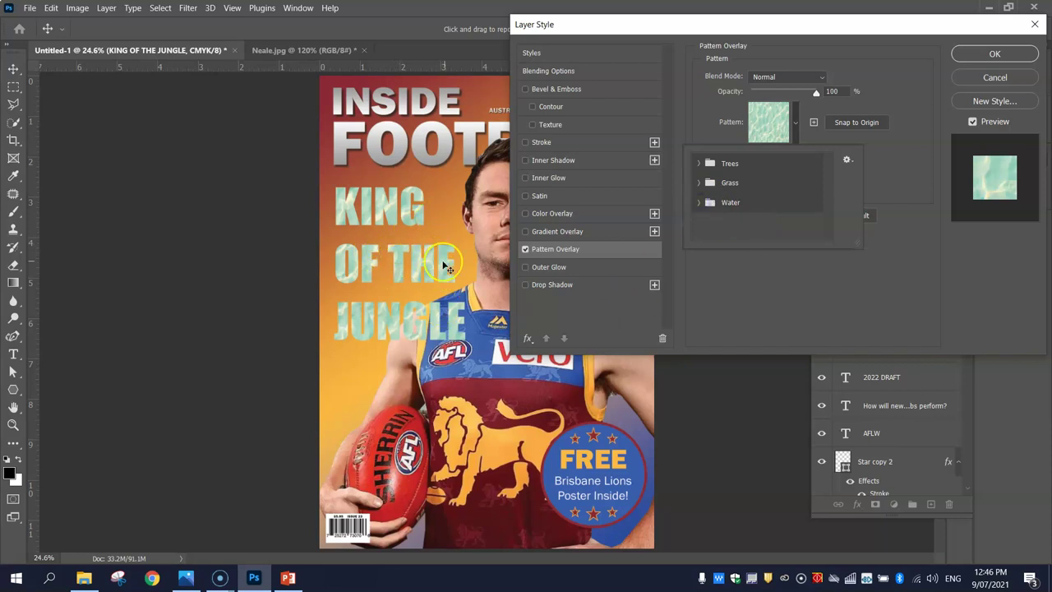
{"action": "left_click", "coordinate": [888, 91]}
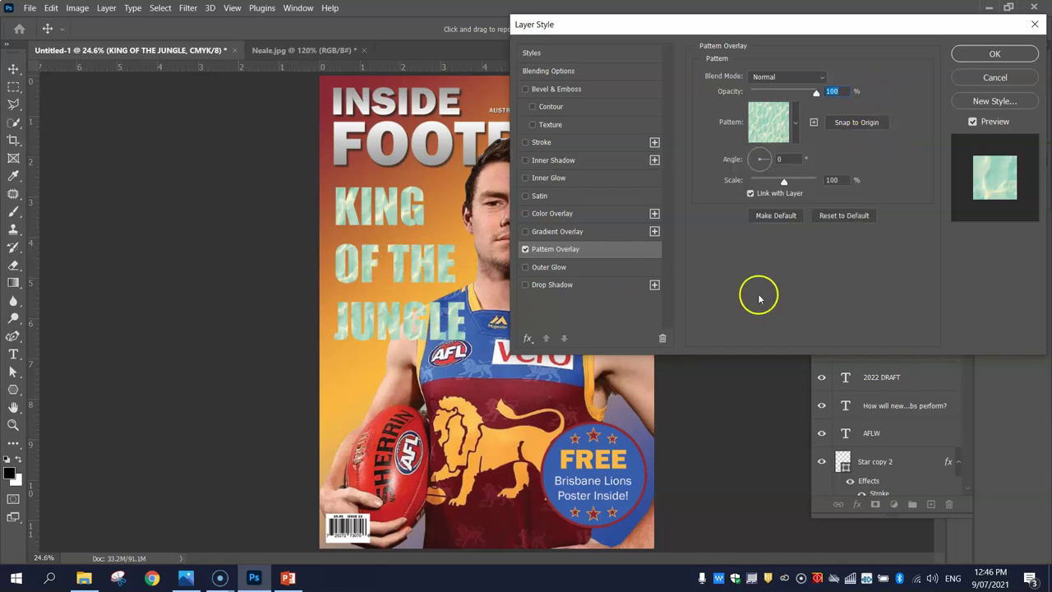
- Add a Color Overlay to the headline in yellow f8ce5f sampled from the jersey collar, at 50% opacity over the pattern
{"action": "left_click", "coordinate": [573, 214]}
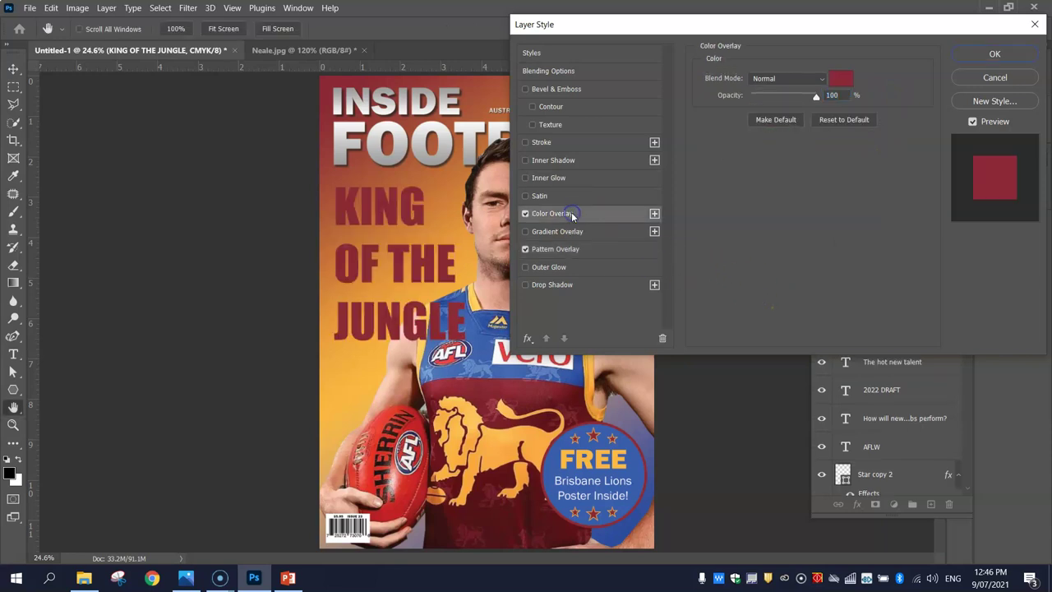
{"action": "left_click", "coordinate": [840, 78]}
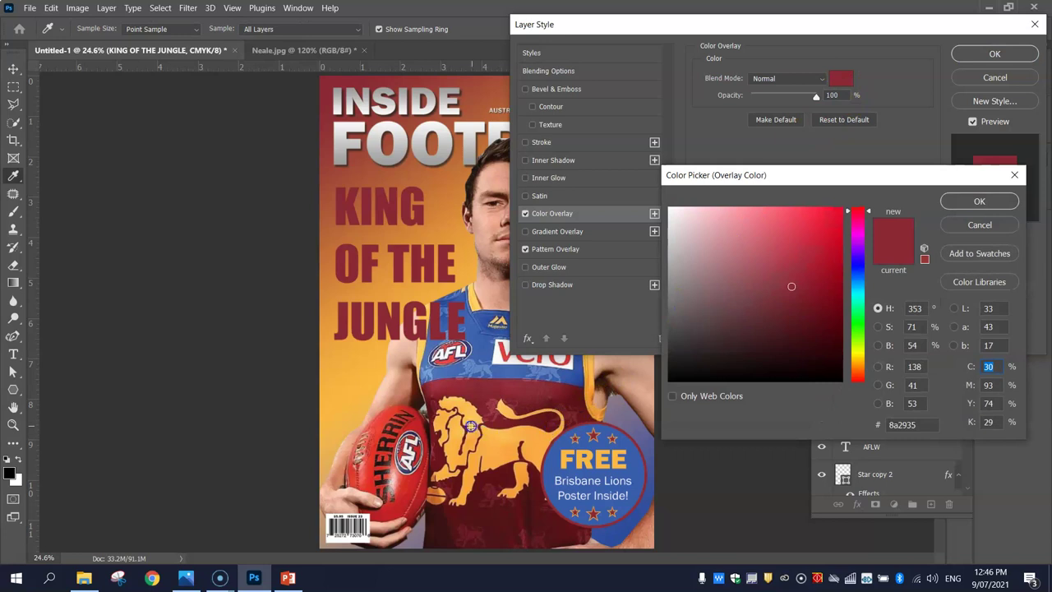
{"action": "left_click", "coordinate": [477, 307]}
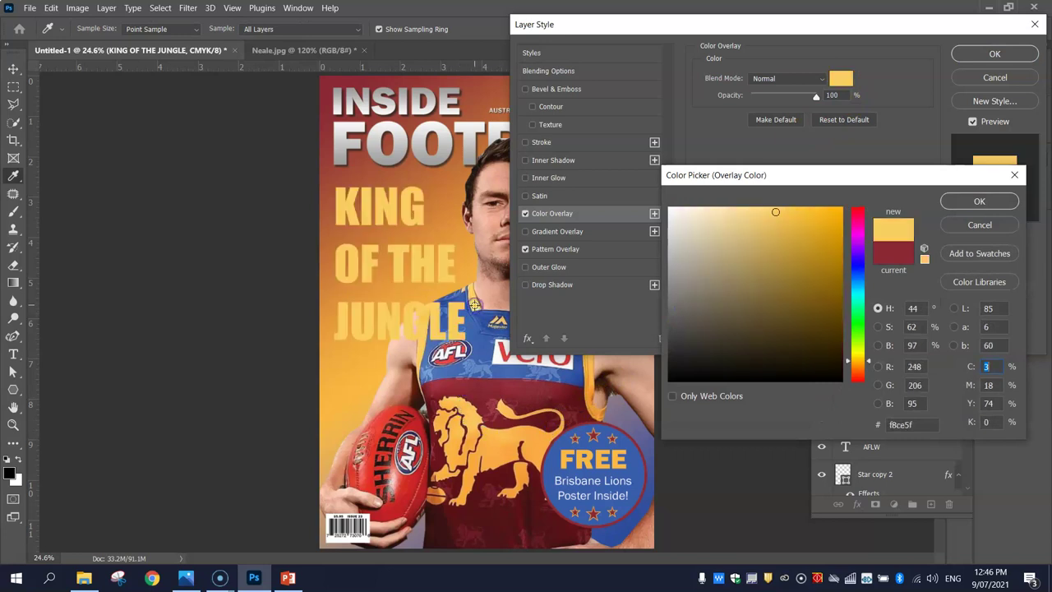
{"action": "left_click", "coordinate": [1000, 195]}
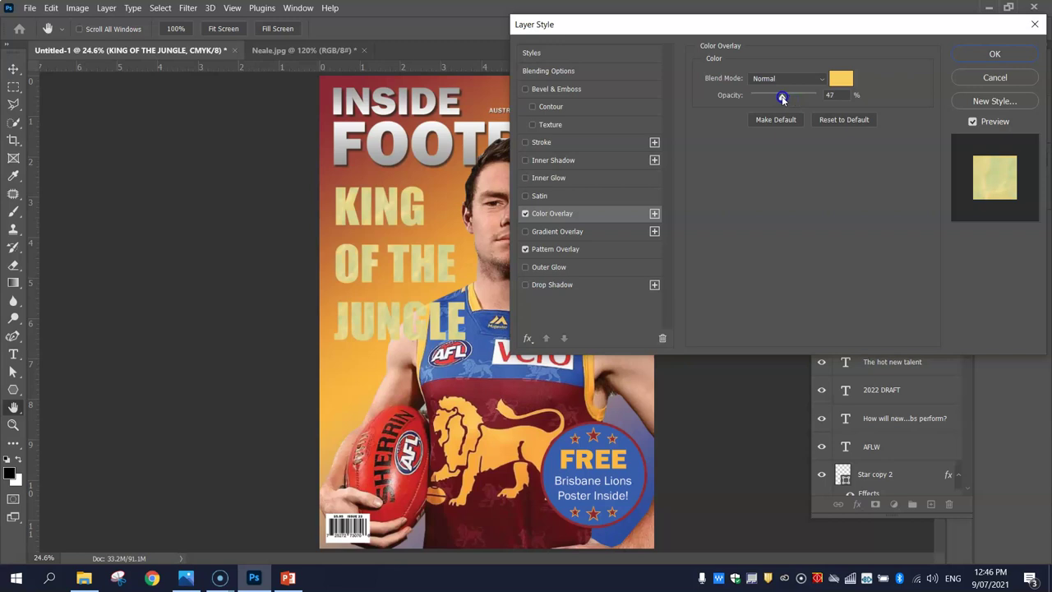
{"action": "left_click", "coordinate": [785, 97]}
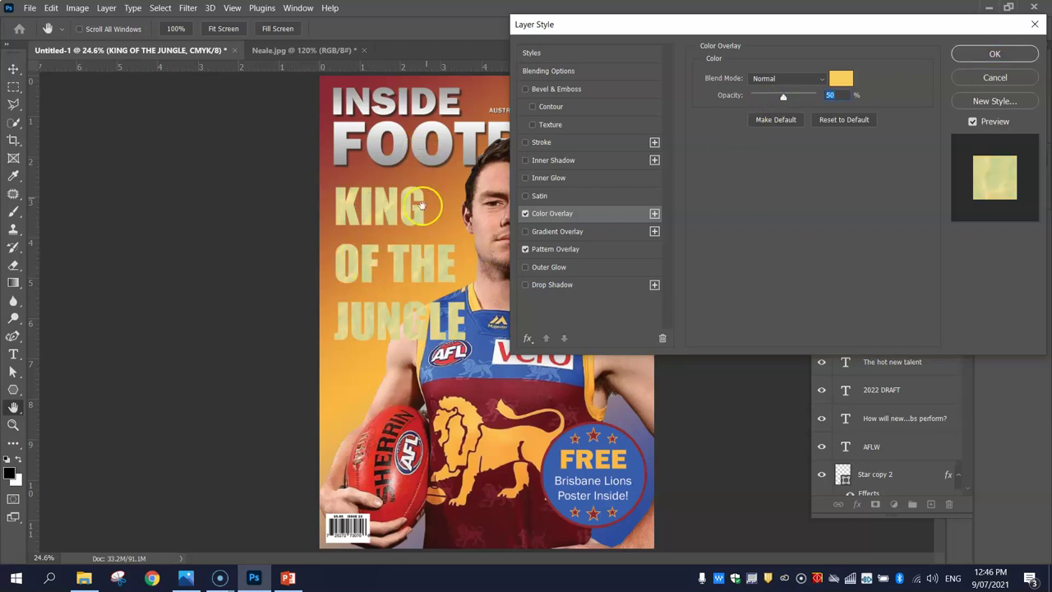
{"action": "left_click", "coordinate": [549, 250]}
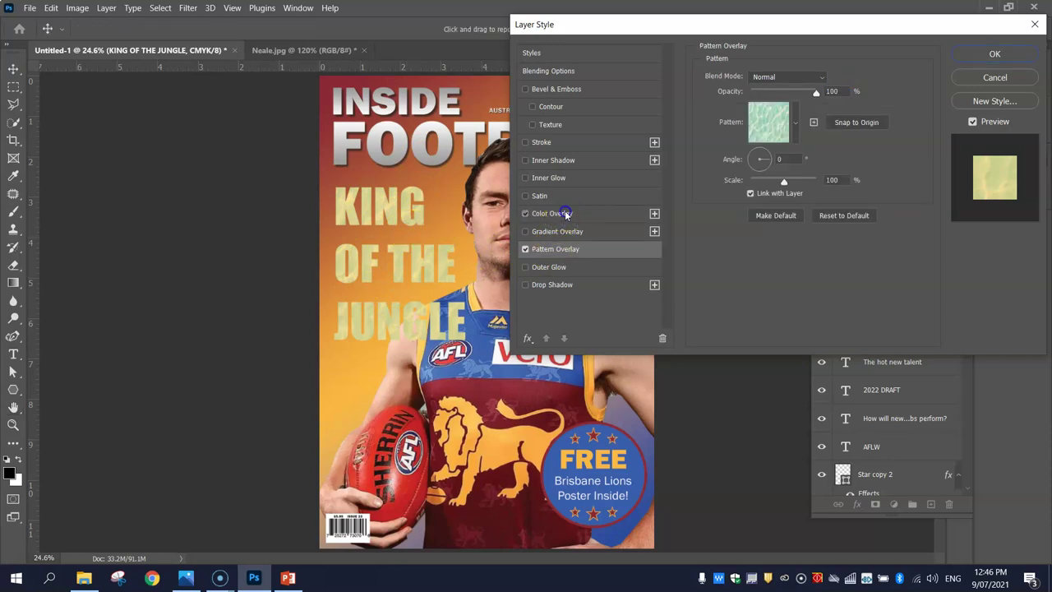
{"action": "left_click", "coordinate": [565, 213]}
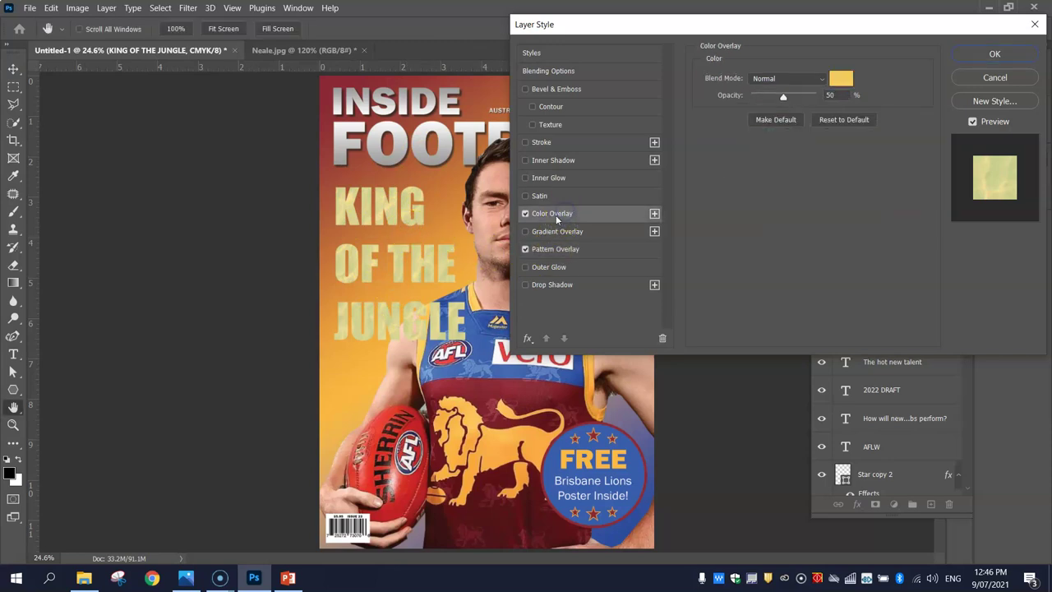
- Add an inside stroke to the headline in dark red 8a2935 sampled from the badge's edge, fine-tune its size and apply the layer style
{"action": "left_click", "coordinate": [542, 142]}
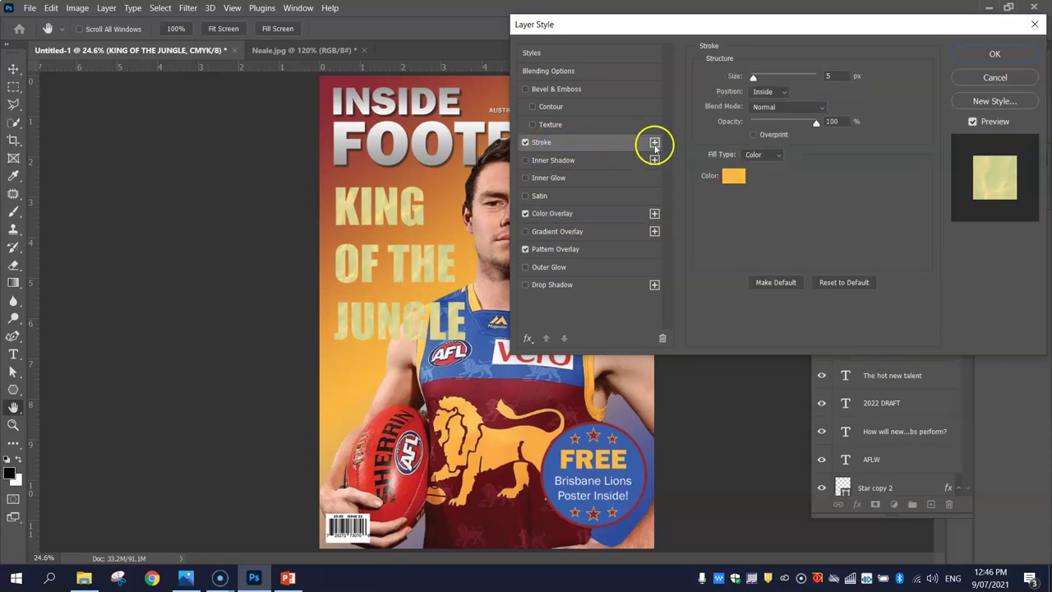
{"action": "left_click", "coordinate": [733, 176]}
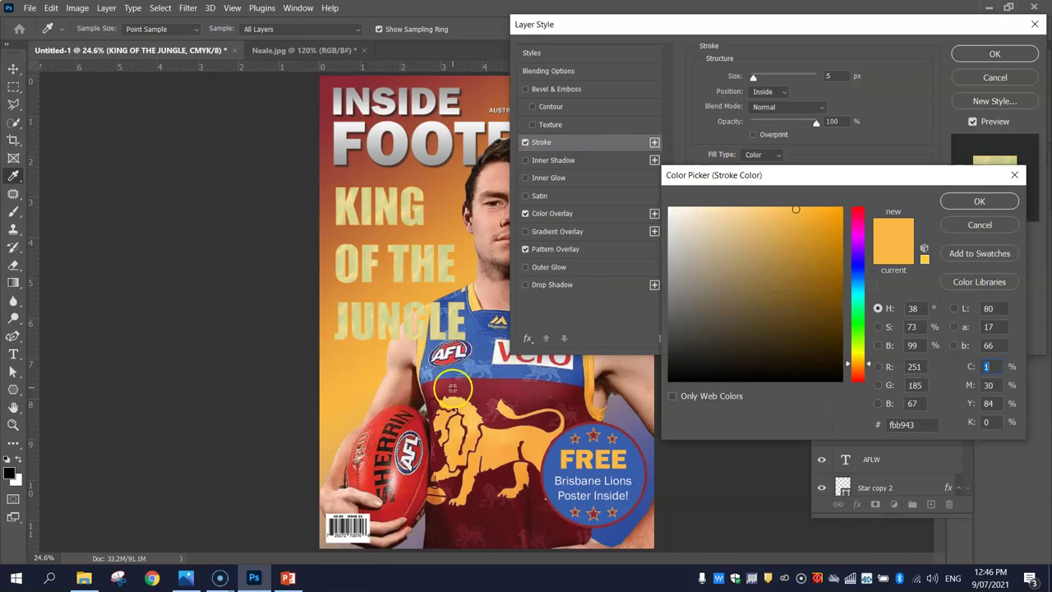
{"action": "left_click", "coordinate": [571, 427]}
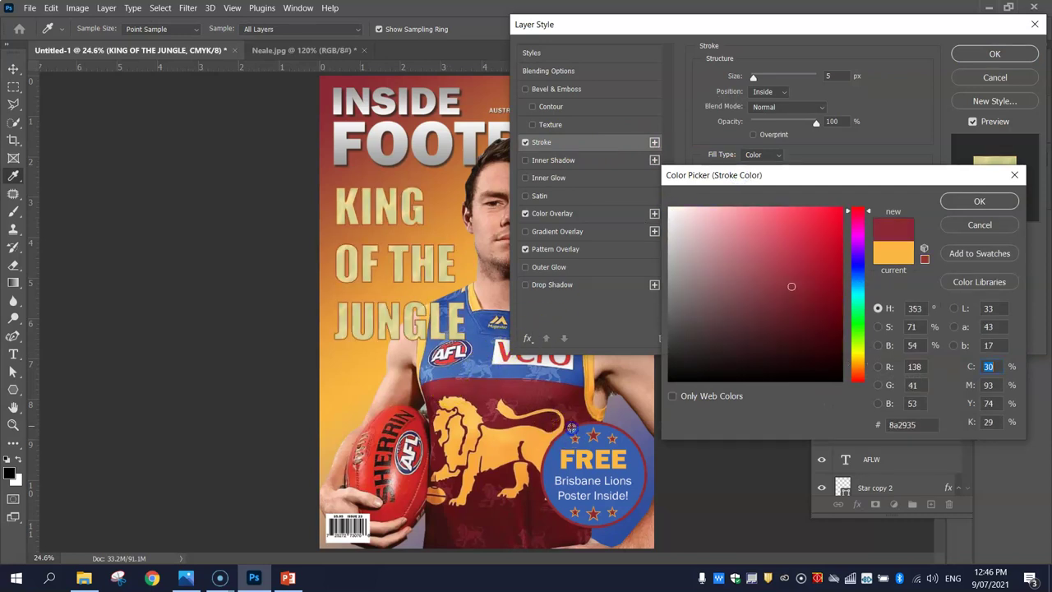
{"action": "left_click", "coordinate": [970, 200]}
{"action": "left_click", "coordinate": [840, 76]}
{"action": "key", "text": "Up"}
{"action": "key", "text": "Up"}
{"action": "key", "text": "Up"}
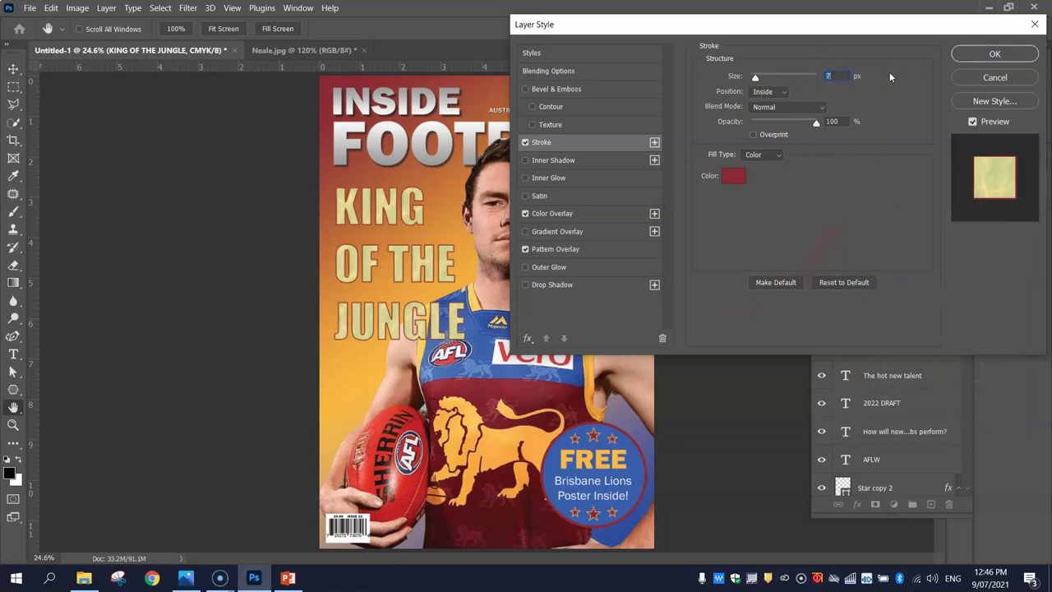
{"action": "key", "text": "Down"}
{"action": "key", "text": "Down"}
{"action": "key", "text": "Return"}
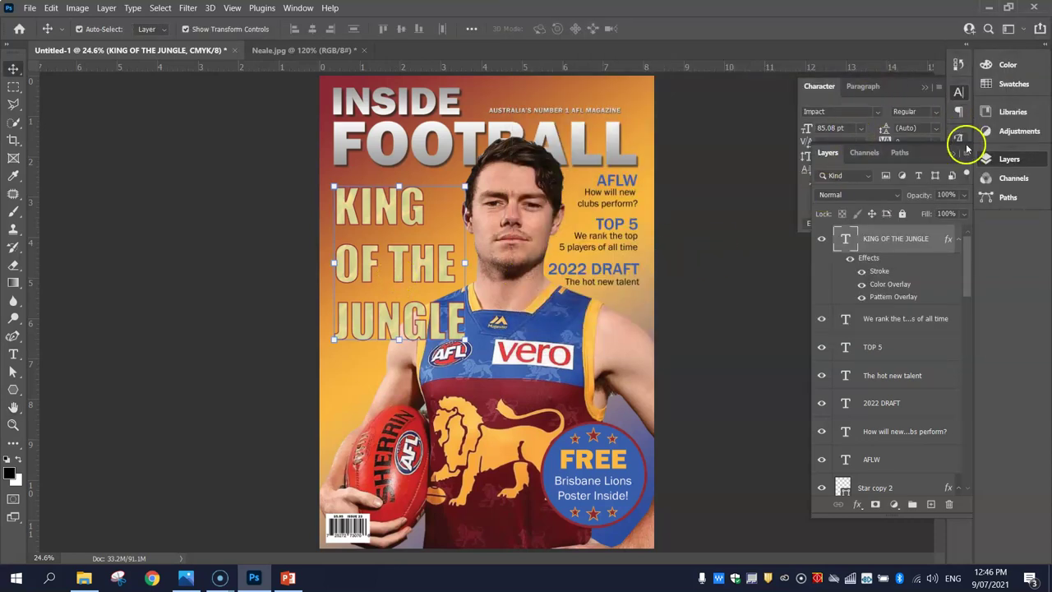
- Tighten the headline's line spacing by setting its leading to 78 pt
{"action": "left_click", "coordinate": [988, 159]}
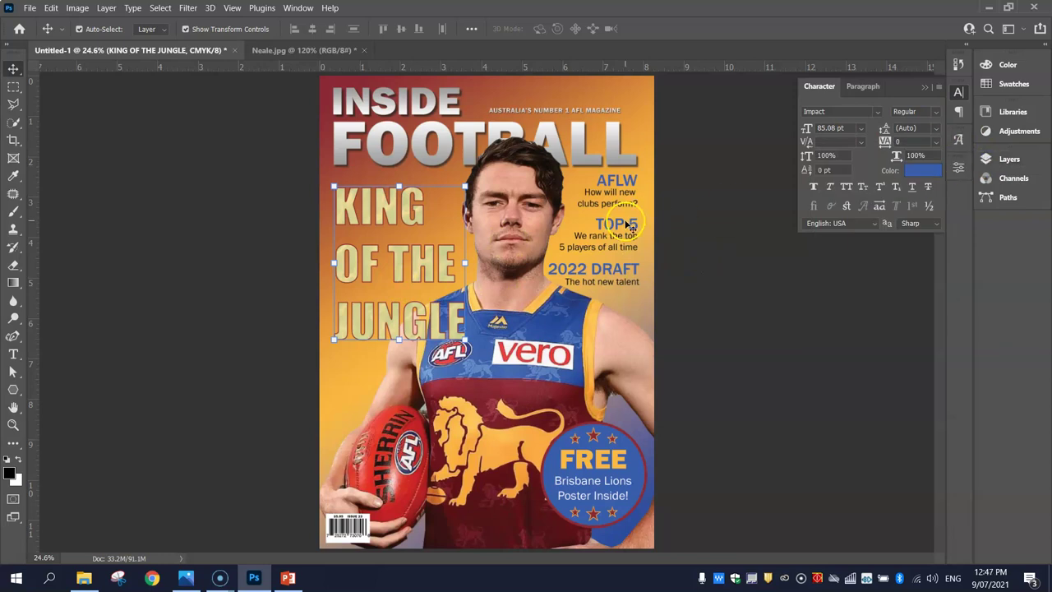
{"action": "left_click", "coordinate": [935, 129]}
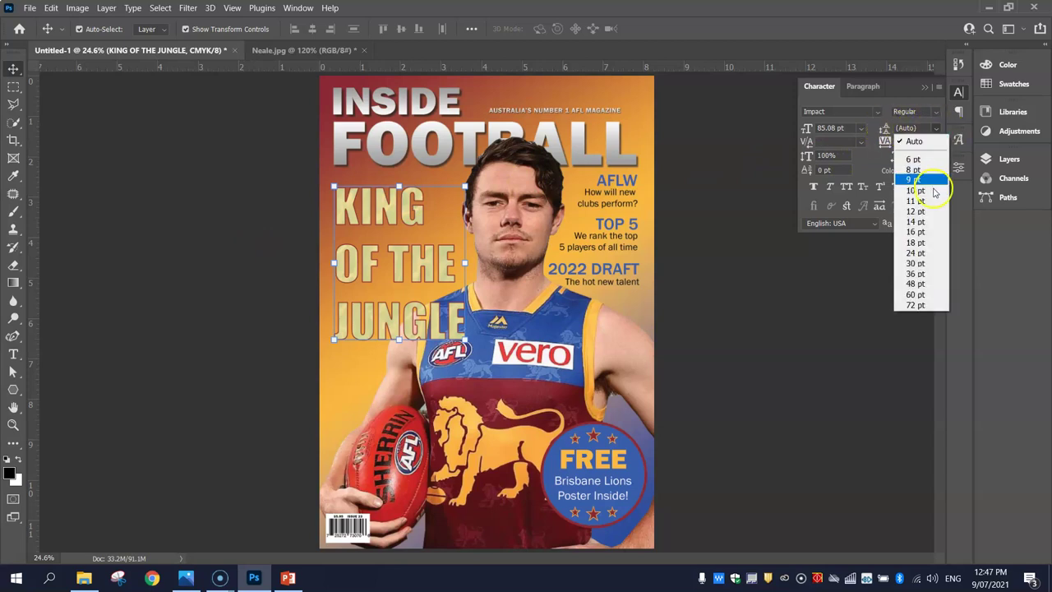
{"action": "left_click", "coordinate": [915, 263]}
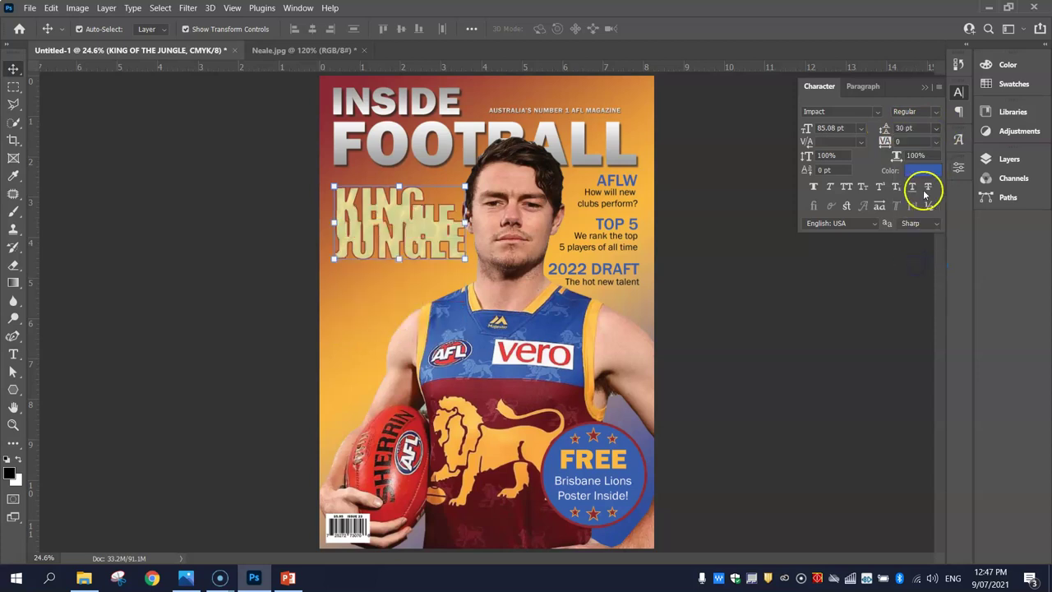
{"action": "left_click", "coordinate": [935, 129]}
{"action": "left_click", "coordinate": [915, 273]}
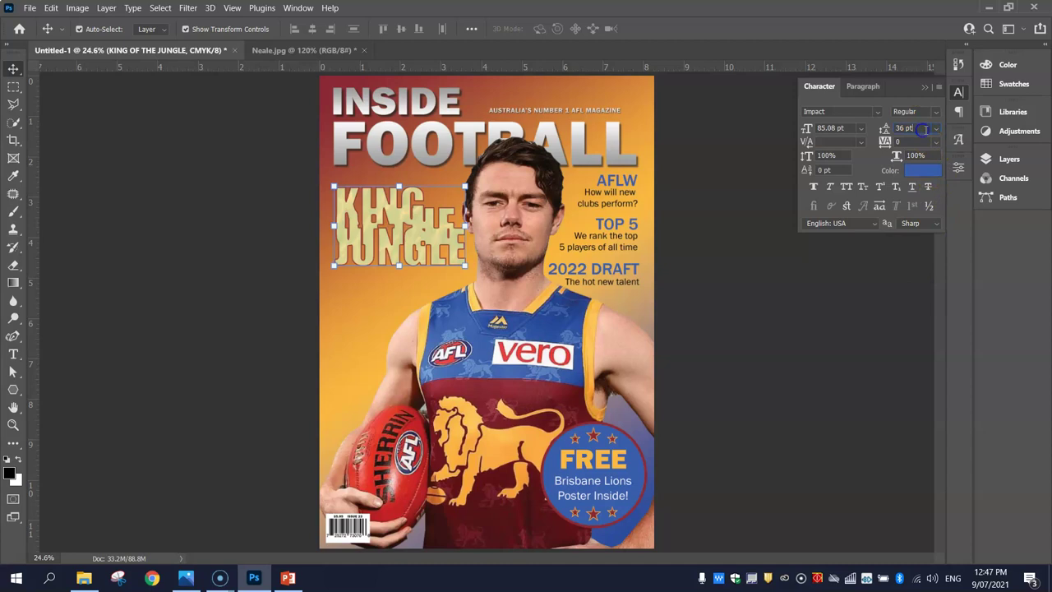
{"action": "scroll", "coordinate": [926, 129], "scroll_direction": "up", "scroll_amount": 20}
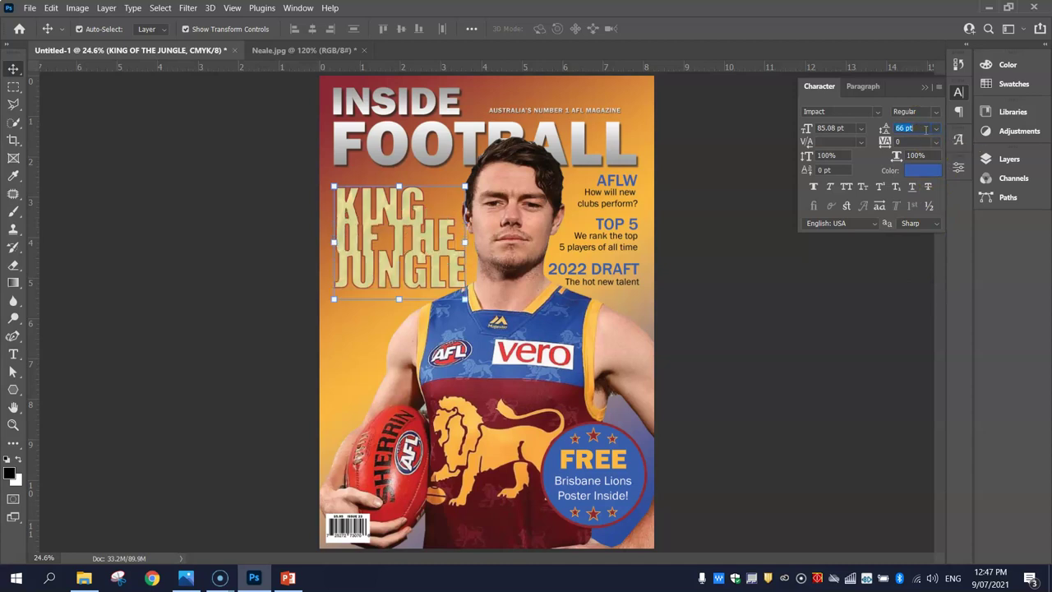
{"action": "key", "text": "Return"}
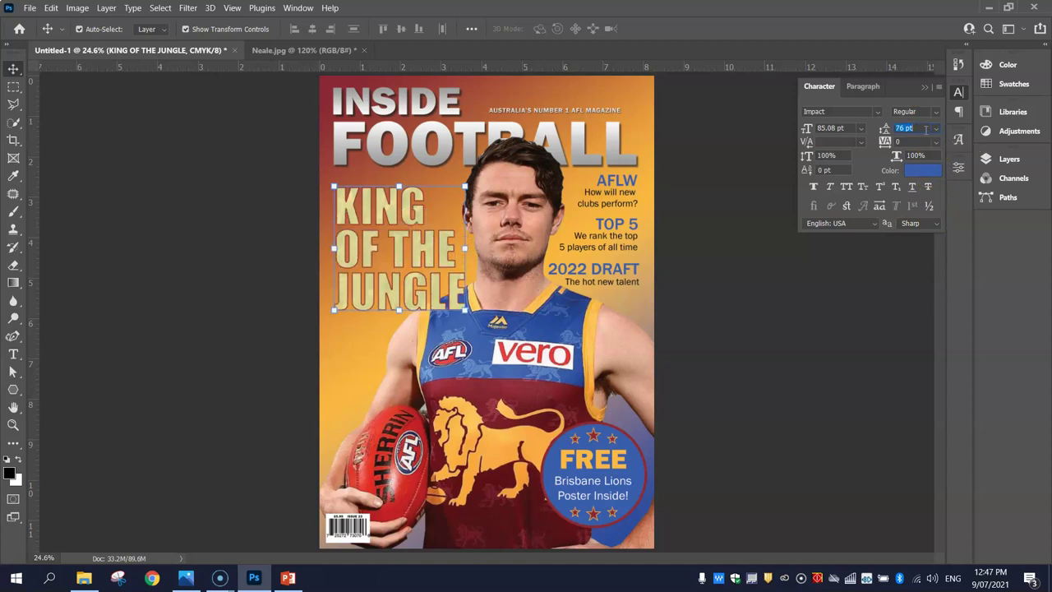
{"action": "scroll", "coordinate": [925, 129], "scroll_direction": "down", "scroll_amount": 1}
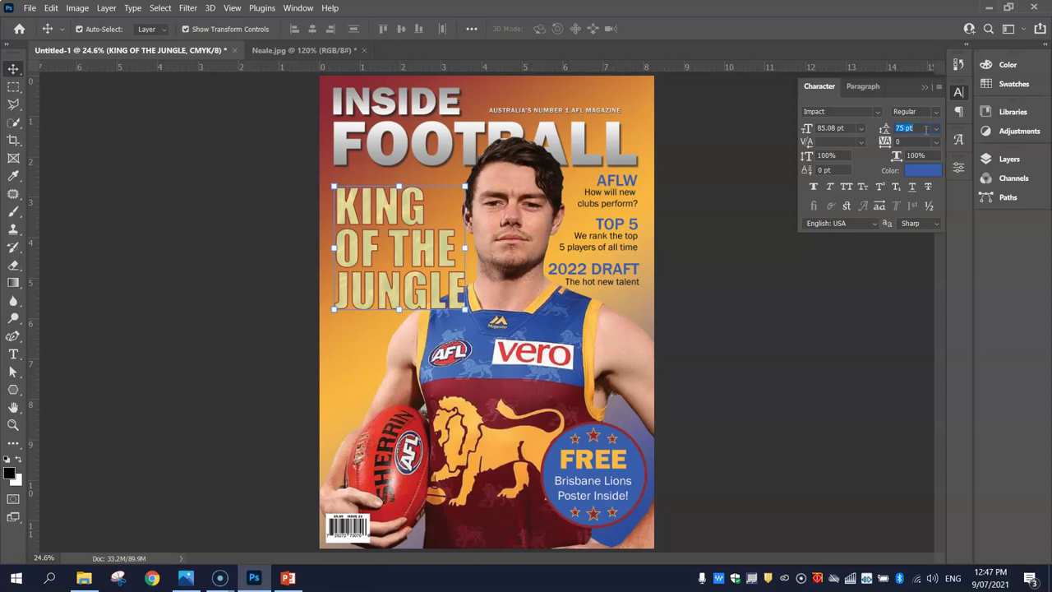
{"action": "scroll", "coordinate": [925, 129], "scroll_direction": "down", "scroll_amount": 1}
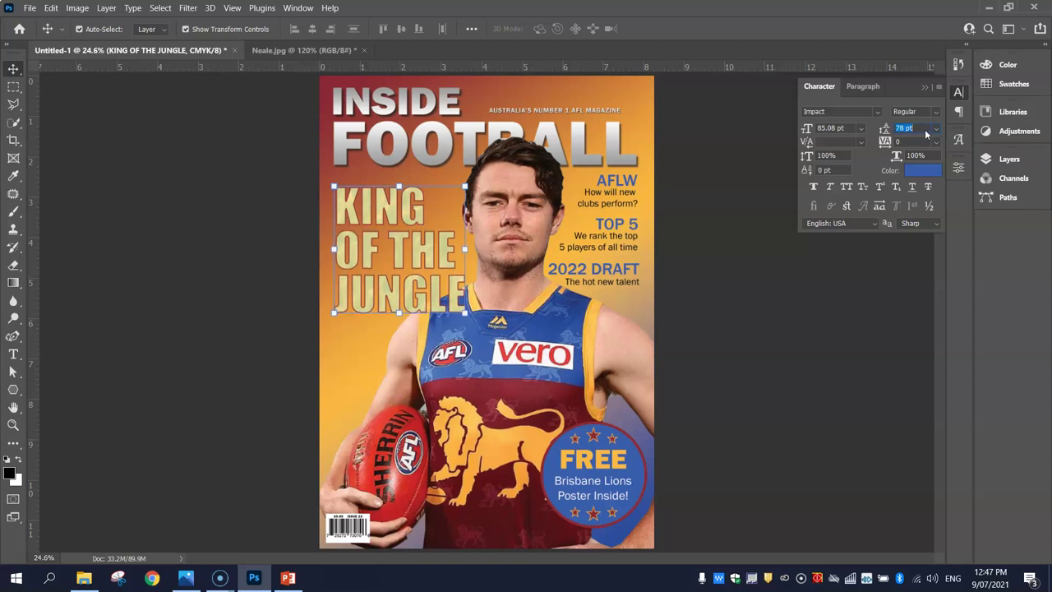
- Deselect the headline and compare the cover with the example cover in Photos
{"action": "left_click", "coordinate": [181, 160]}
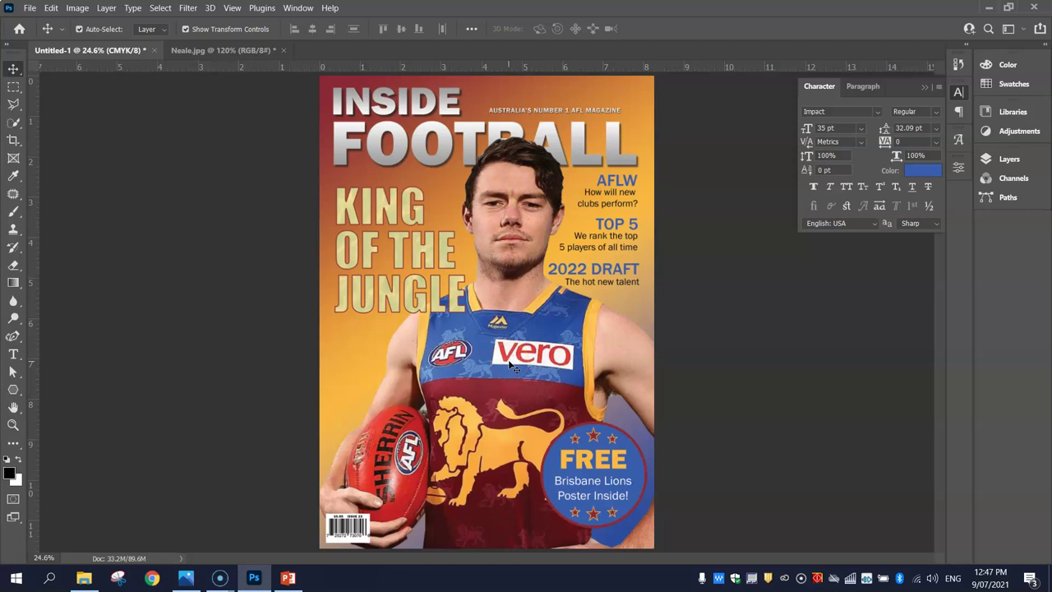
{"action": "key", "text": "alt+Tab"}
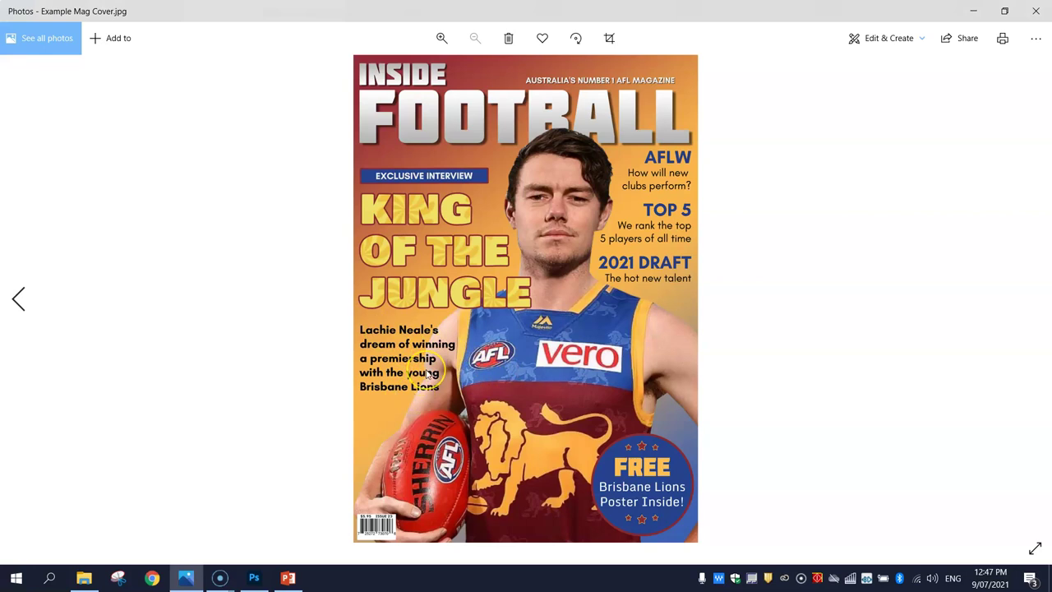
- Return to Photoshop and start a text layer below the headline with the name Lachie Neale
{"action": "key", "text": "alt+Tab"}
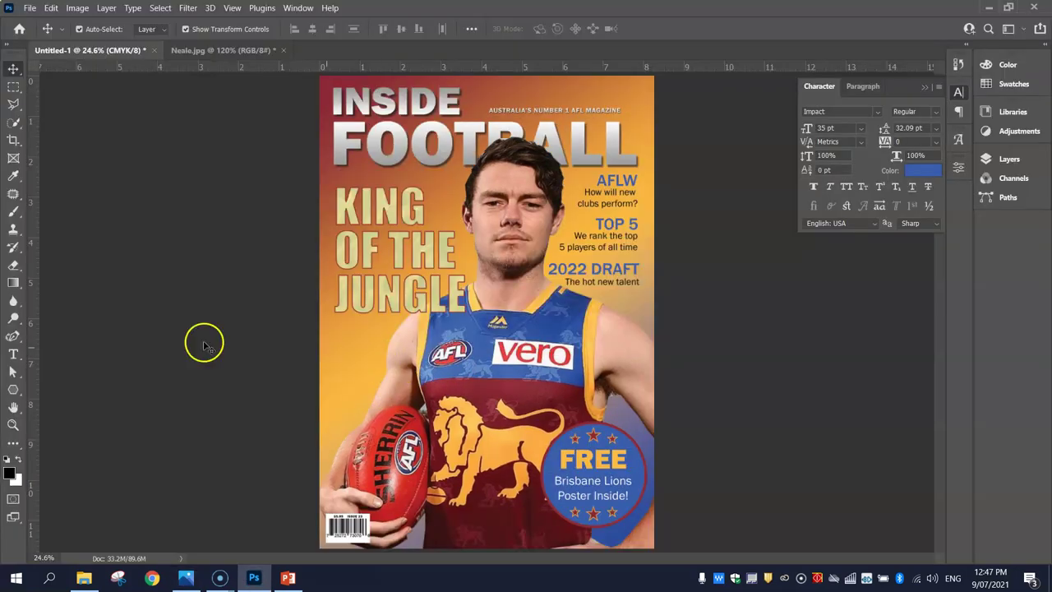
{"action": "left_click", "coordinate": [13, 354]}
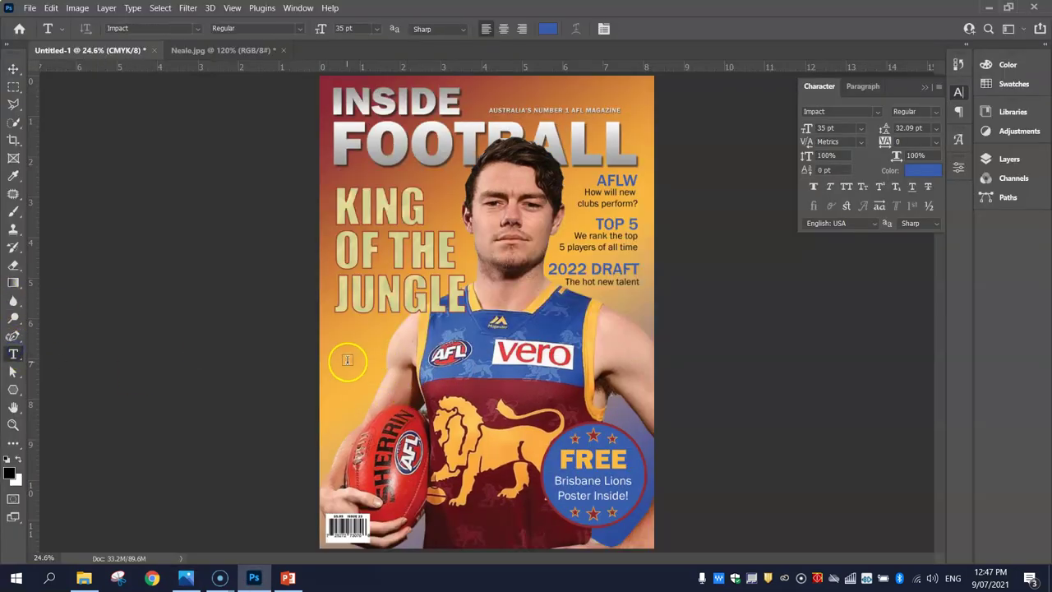
{"action": "type", "text": "JACHIE"}
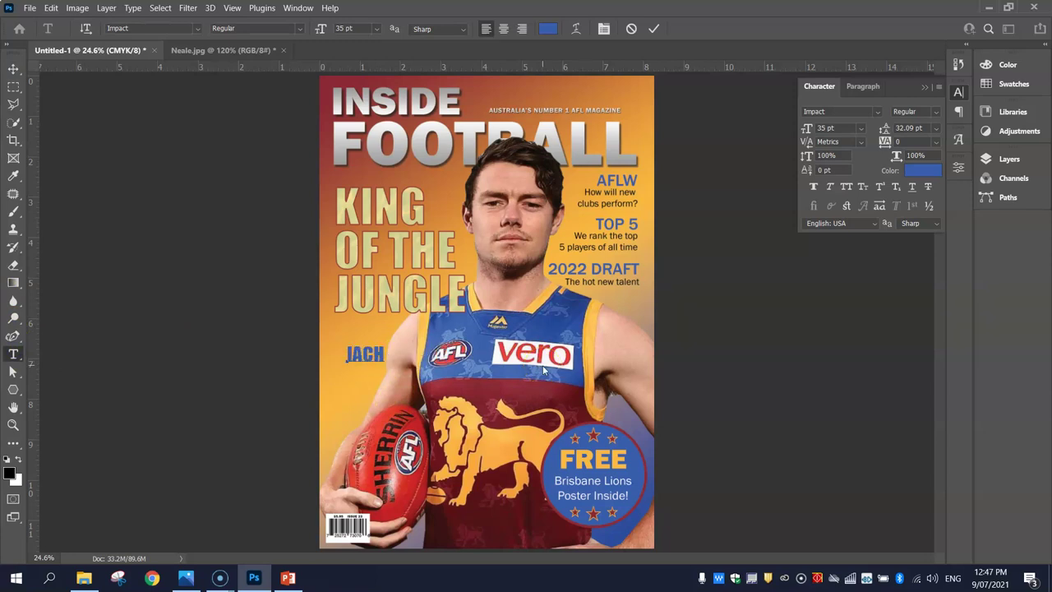
{"action": "key", "text": "BackSpace"}
{"action": "key", "text": "Left"}
{"action": "key", "text": "Left"}
{"action": "key", "text": "Left"}
{"action": "key", "text": "Left"}
{"action": "key", "text": "Left"}
{"action": "key", "text": "shift+End"}
{"action": "type", "text": "Lachine"}
{"action": "key", "text": "BackSpace"}
{"action": "key", "text": "BackSpace"}
{"action": "type", "text": "e Ne"}
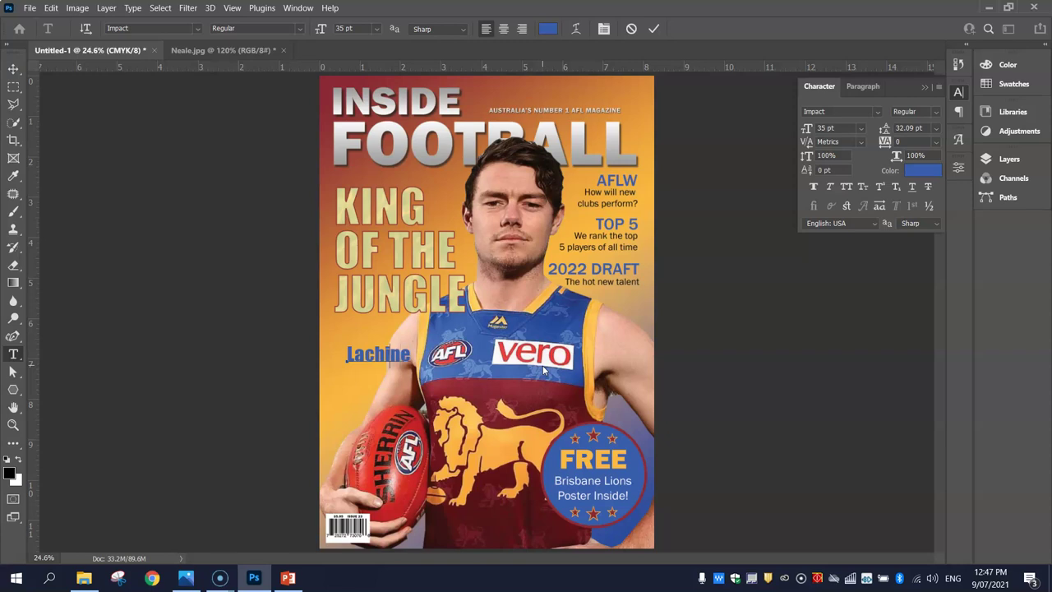
{"action": "type", "text": "ale"}
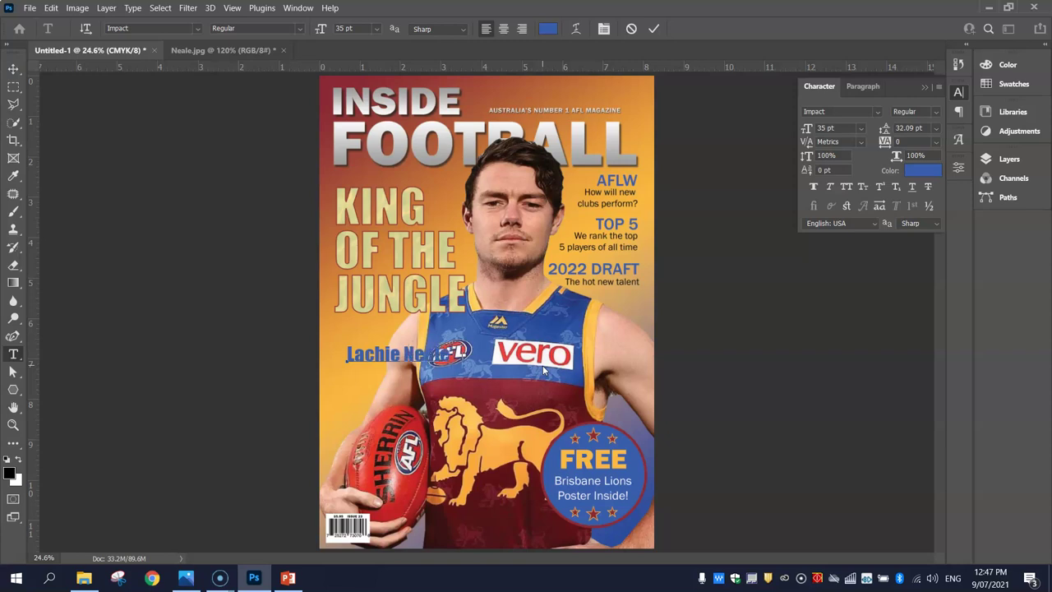
- Complete the blurb as "Lachie Neale's / dream of winning / a premiership / with the young / Brisbane Lions" on five lines, following the example cover
{"action": "key", "text": "alt+Tab"}
{"action": "key", "text": "alt+Tab"}
{"action": "type", "text": "dream month"}
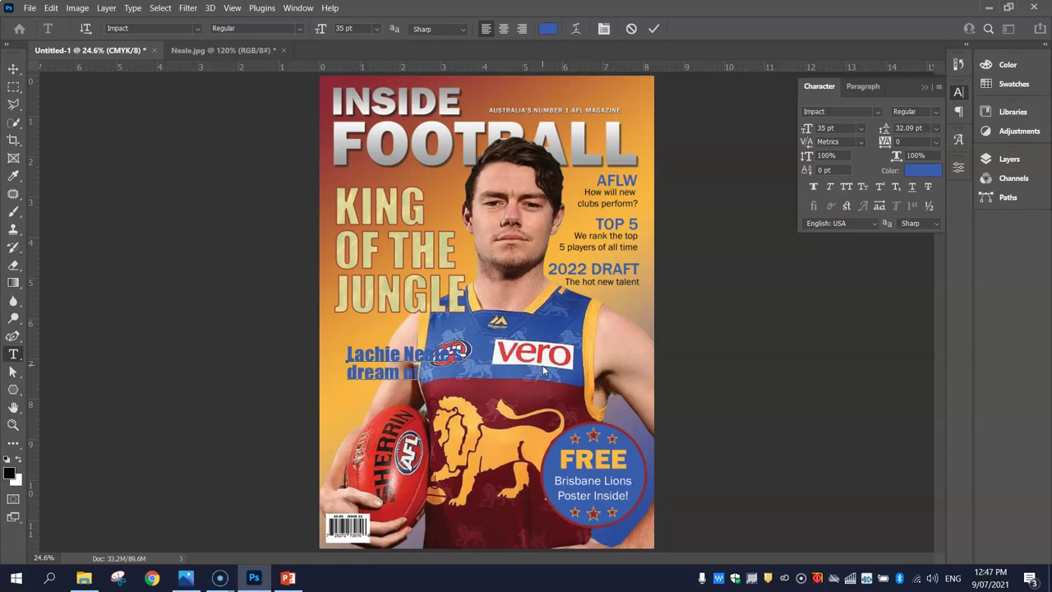
{"action": "key", "text": "alt+Tab"}
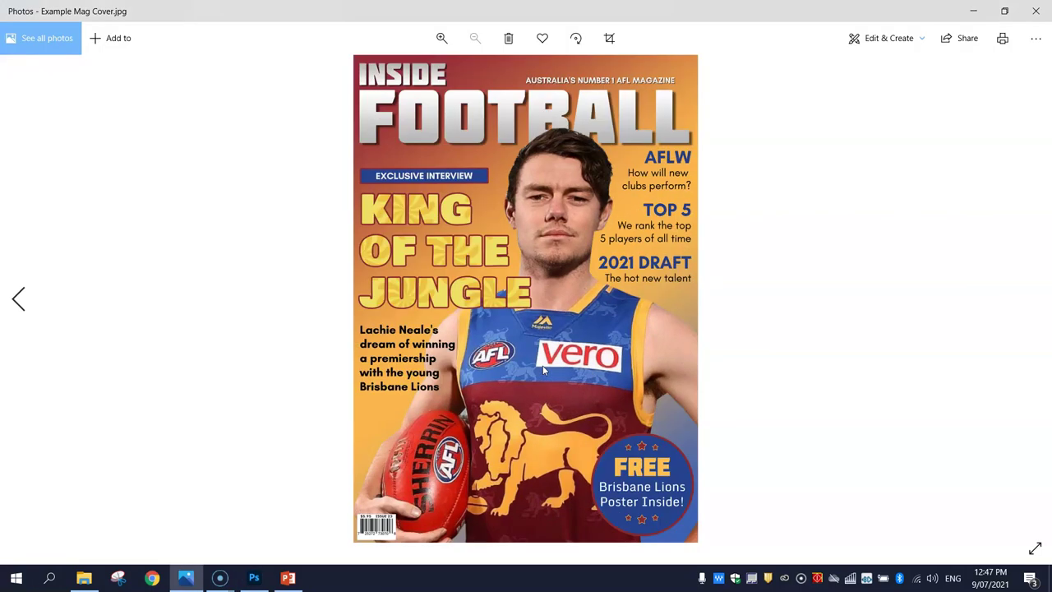
{"action": "key", "text": "alt+Tab"}
{"action": "type", "text": "a premiership"}
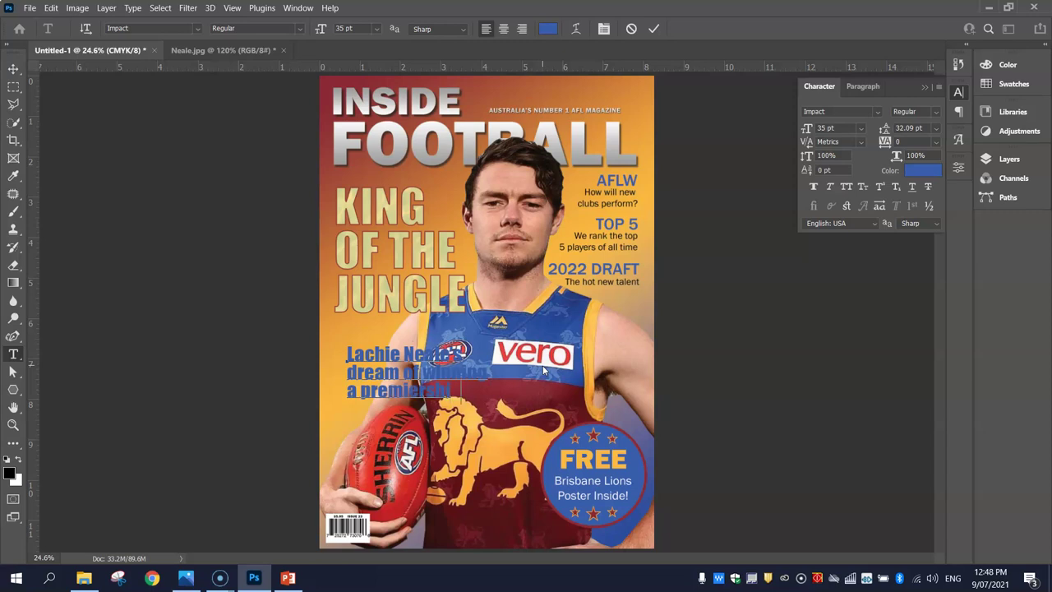
{"action": "key", "text": "Return"}
{"action": "key", "text": "alt+Tab"}
{"action": "key", "text": "alt+Tab"}
{"action": "type", "text": "with the young"}
{"action": "key", "text": "Return"}
{"action": "type", "text": "Brisbane Lions"}
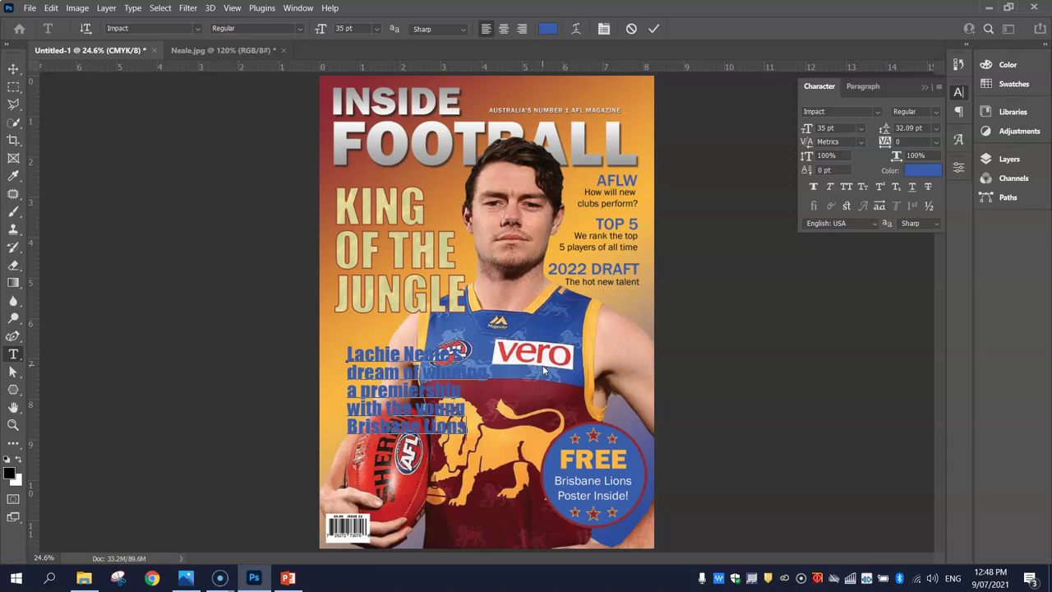
- Recolour all of the blurb text to near-black 080808
{"action": "key", "text": "ctrl+a"}
{"action": "left_click", "coordinate": [547, 28]}
{"action": "left_click_drag", "start_coordinate": [689, 321], "coordinate": [654, 376]}
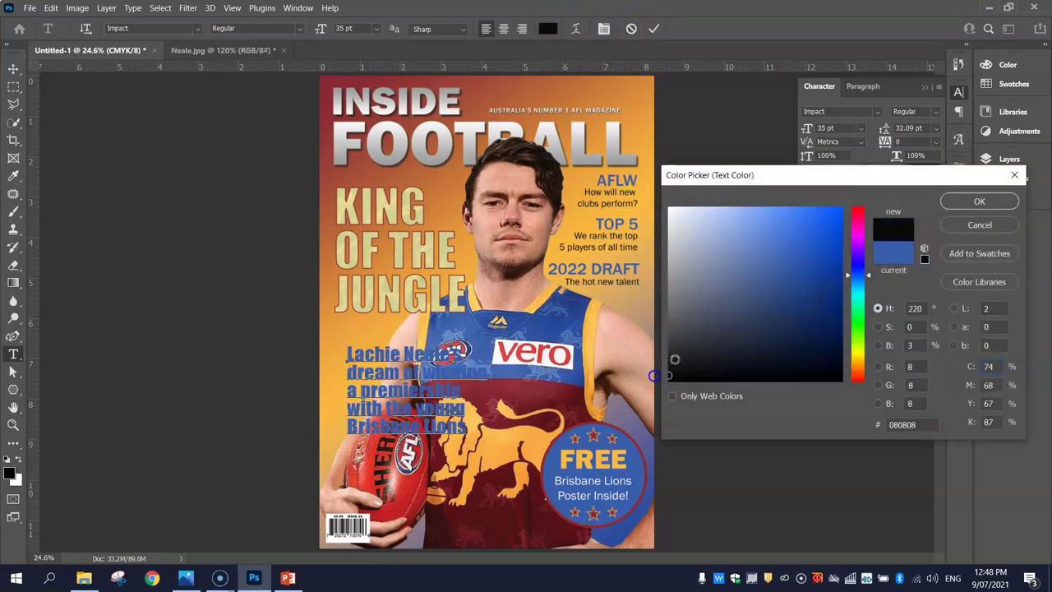
{"action": "left_click", "coordinate": [1001, 201]}
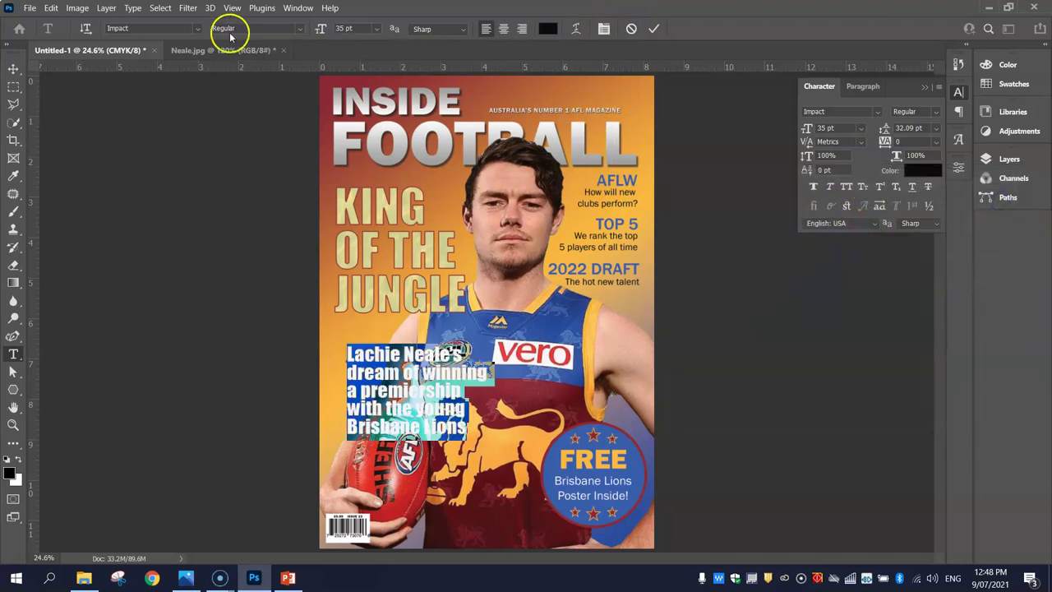
- Format the blurb in Franklin Gothic Medium at 18 pt with automatic leading
{"action": "left_click", "coordinate": [197, 28]}
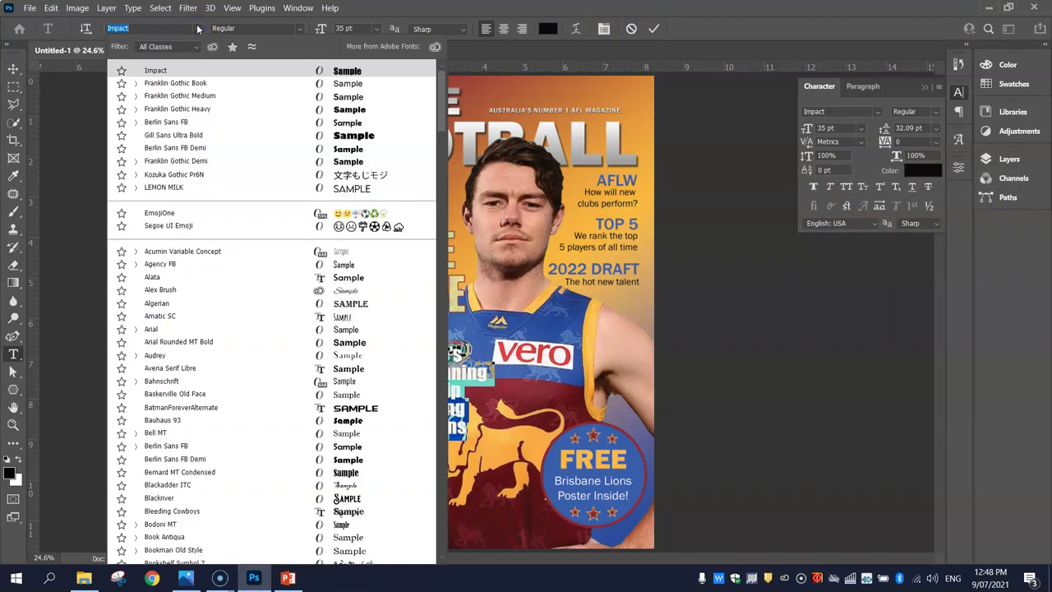
{"action": "left_click", "coordinate": [218, 96]}
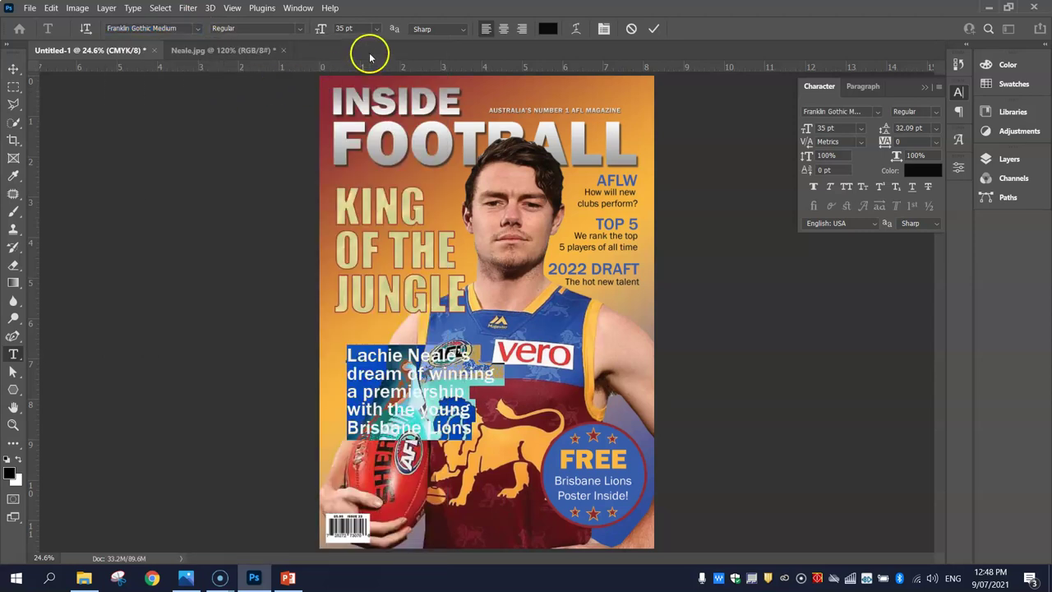
{"action": "left_click", "coordinate": [376, 28]}
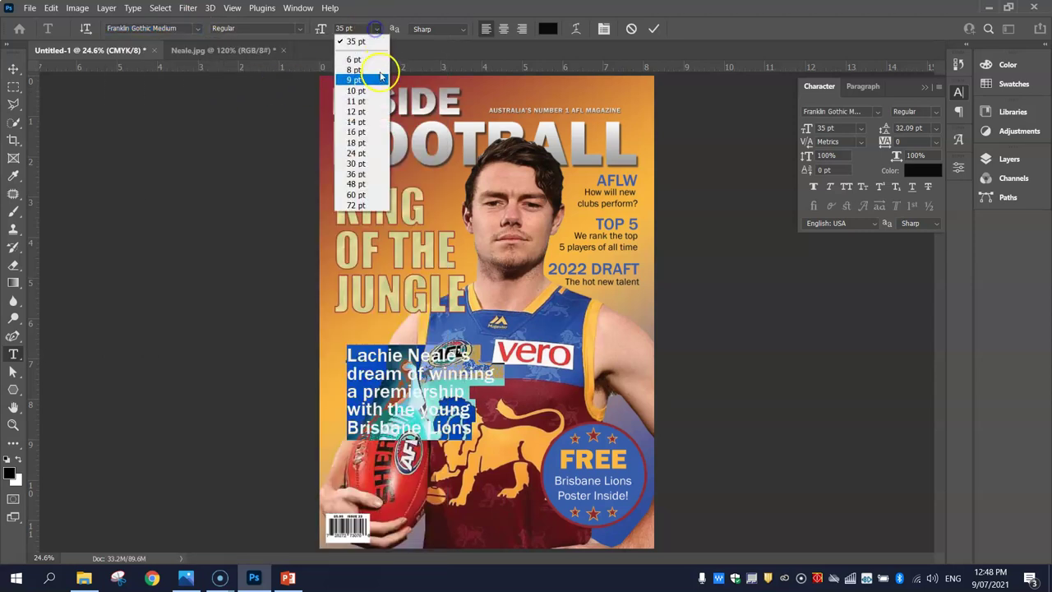
{"action": "left_click", "coordinate": [367, 142]}
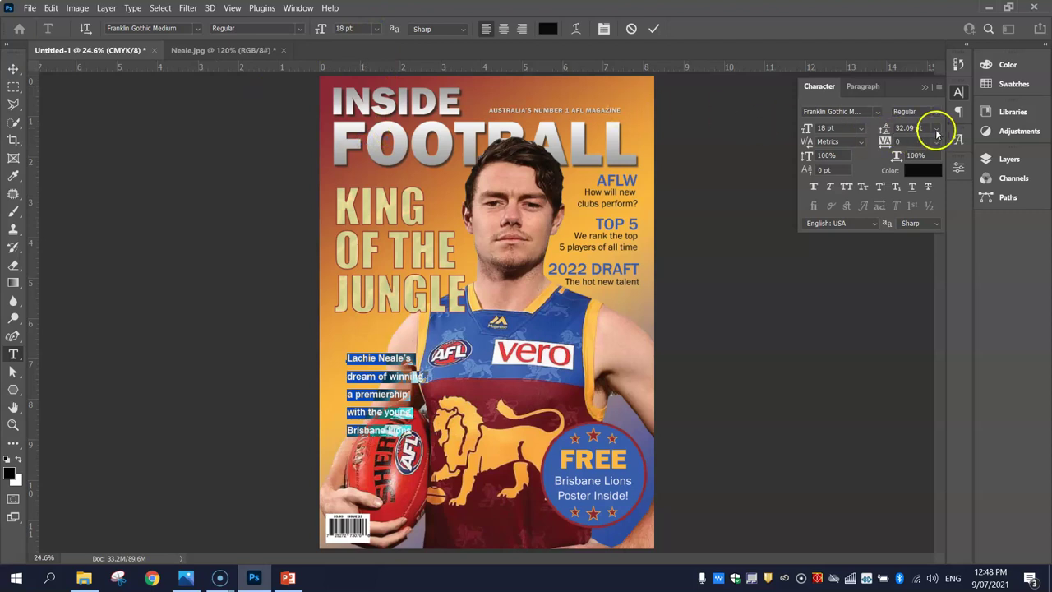
{"action": "left_click", "coordinate": [936, 128]}
{"action": "left_click", "coordinate": [914, 141]}
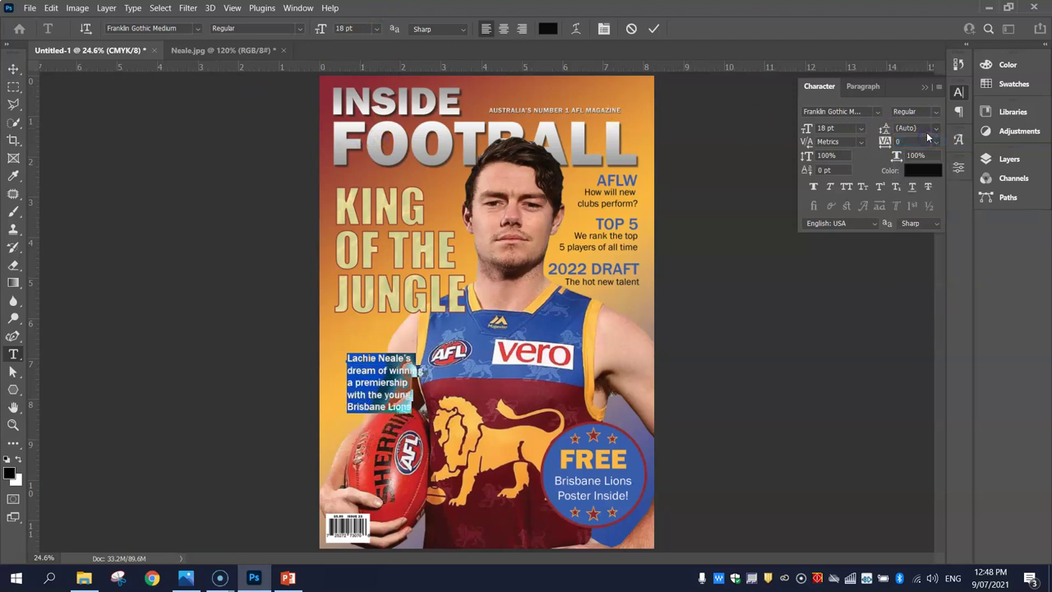
- Move the blurb up directly beneath "JUNGLE" and align its left edge with the headline, then deselect it
{"action": "left_click", "coordinate": [13, 69]}
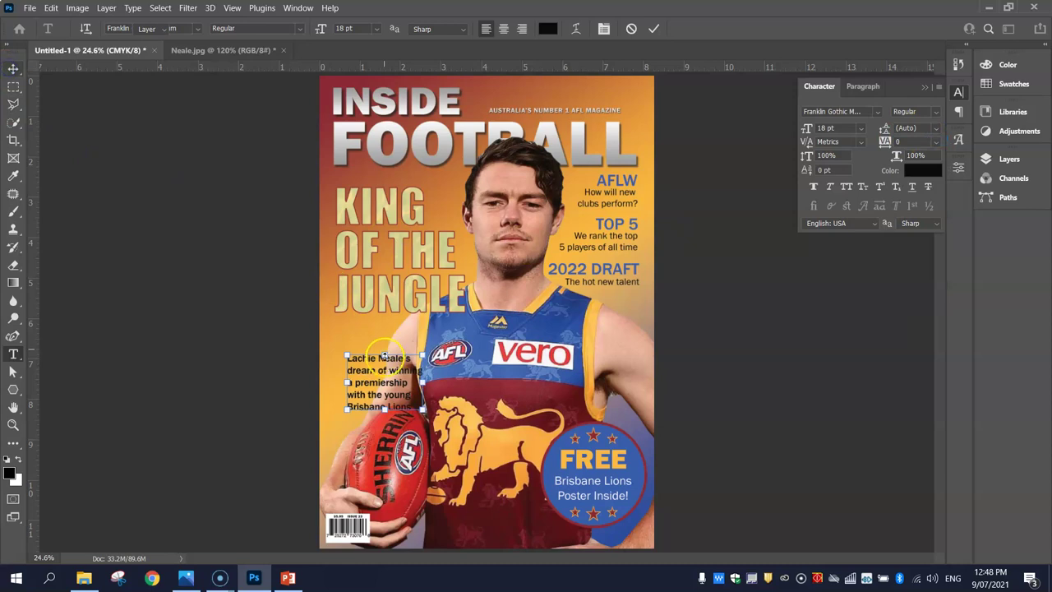
{"action": "mouse_move", "coordinate": [379, 371]}
{"action": "left_mouse_down"}
{"action": "mouse_move", "coordinate": [367, 346]}
{"action": "mouse_move", "coordinate": [370, 355]}
{"action": "left_mouse_up"}
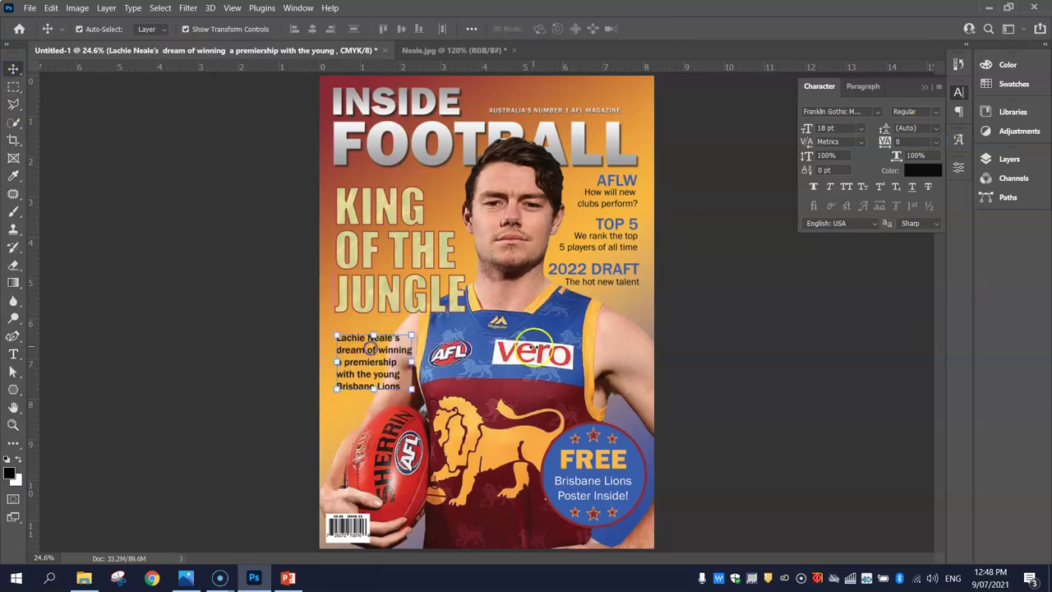
{"action": "key", "text": "shift+Up"}
{"action": "key", "text": "shift+Up"}
{"action": "key", "text": "shift+Up"}
{"action": "key", "text": "shift+Left"}
{"action": "left_click", "coordinate": [211, 245]}
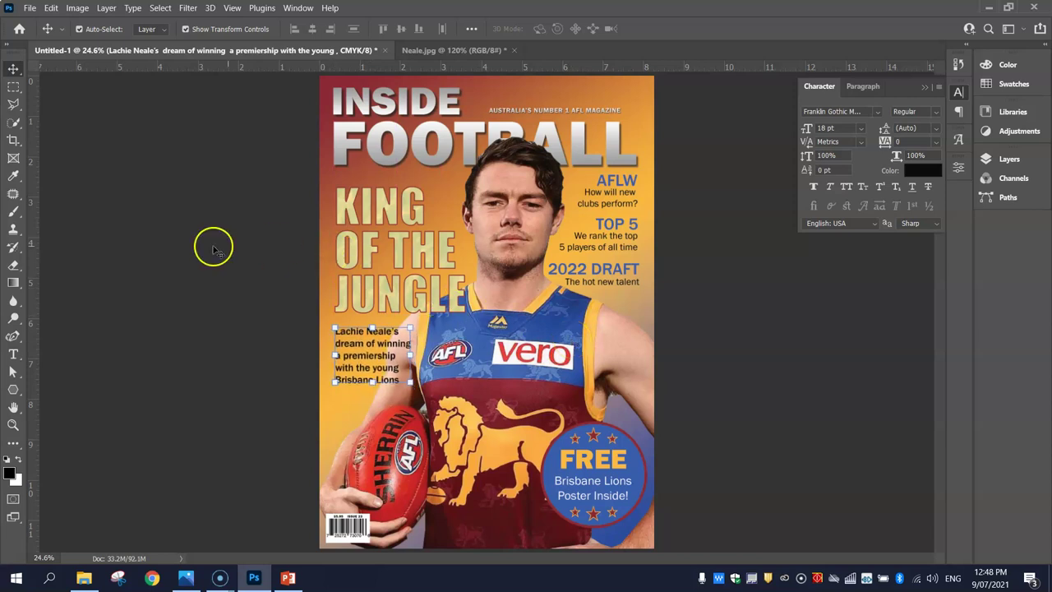
- Check the example cover, then shift the headline and blurb down together to make room above the headline
{"action": "key", "text": "alt+Tab"}
{"action": "left_click", "coordinate": [409, 362]}
{"action": "key", "text": "alt+Tab"}
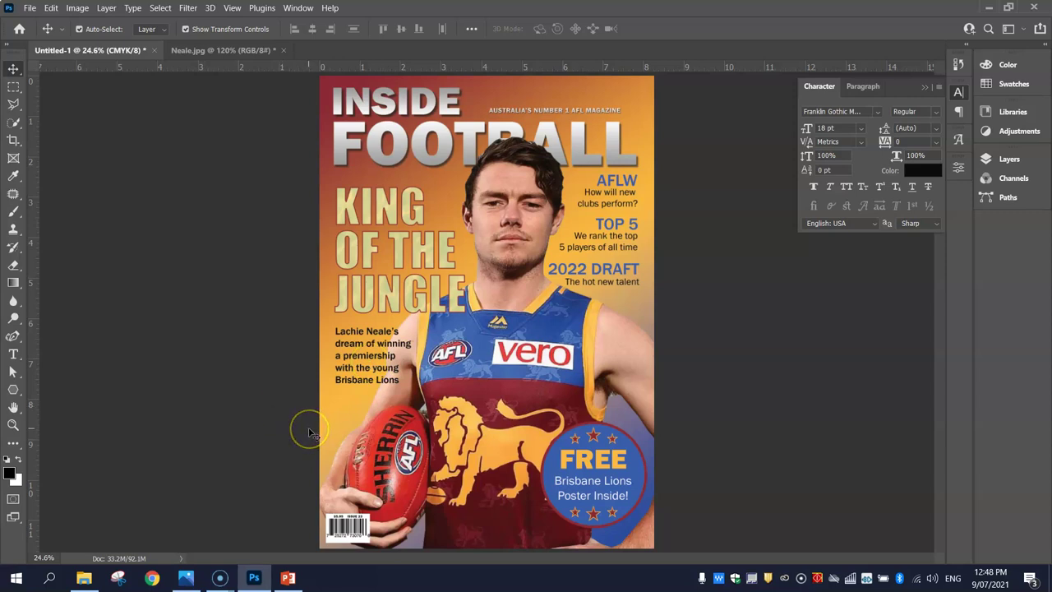
{"action": "left_click", "coordinate": [375, 283]}
{"action": "left_click", "coordinate": [357, 364], "text": "shift"}
{"action": "key", "text": "shift+Down"}
{"action": "key", "text": "shift+Down"}
{"action": "key", "text": "shift+Down"}
{"action": "key", "text": "shift+Down"}
{"action": "key", "text": "shift+Down"}
{"action": "key", "text": "shift+Down"}
{"action": "key", "text": "shift+Down"}
{"action": "key", "text": "shift+Down"}
{"action": "key", "text": "Down"}
{"action": "key", "text": "Down"}
{"action": "key", "text": "Down"}
{"action": "key", "text": "Down"}
{"action": "key", "text": "Down"}
{"action": "key", "text": "Down"}
{"action": "key", "text": "Down"}
{"action": "key", "text": "Down"}
{"action": "key", "text": "Down"}
{"action": "key", "text": "Down"}
{"action": "key", "text": "Down"}
{"action": "key", "text": "Down"}
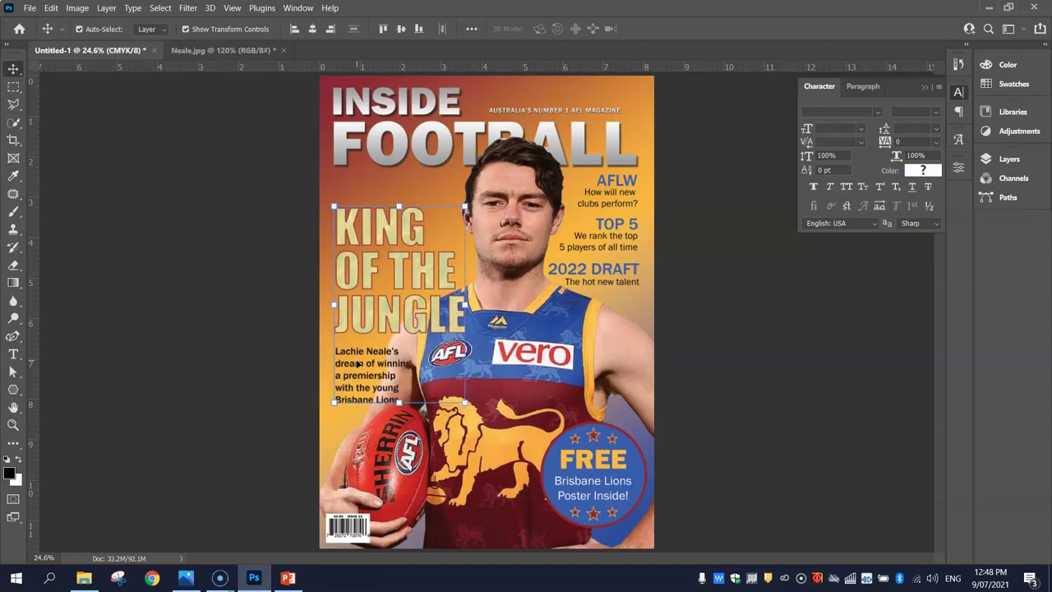
- Move the "KING OF THE JUNGLE" headline slightly lower on its own, closer to the blurb
{"action": "left_click", "coordinate": [267, 279]}
{"action": "left_click", "coordinate": [367, 299]}
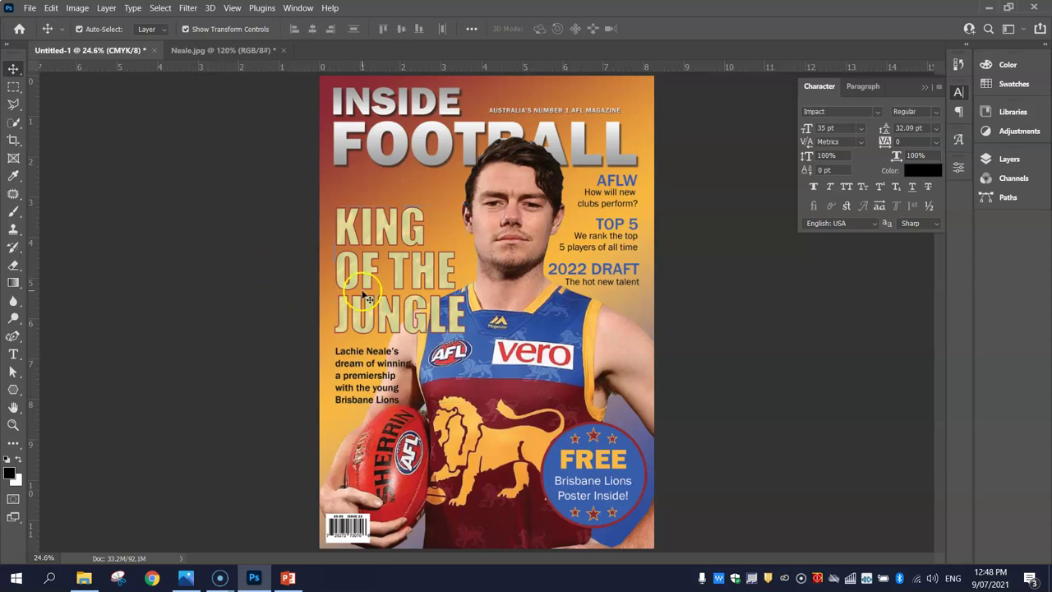
{"action": "mouse_move", "coordinate": [350, 278]}
{"action": "left_mouse_down"}
{"action": "mouse_move", "coordinate": [349, 262]}
{"action": "mouse_move", "coordinate": [349, 281]}
{"action": "left_mouse_up"}
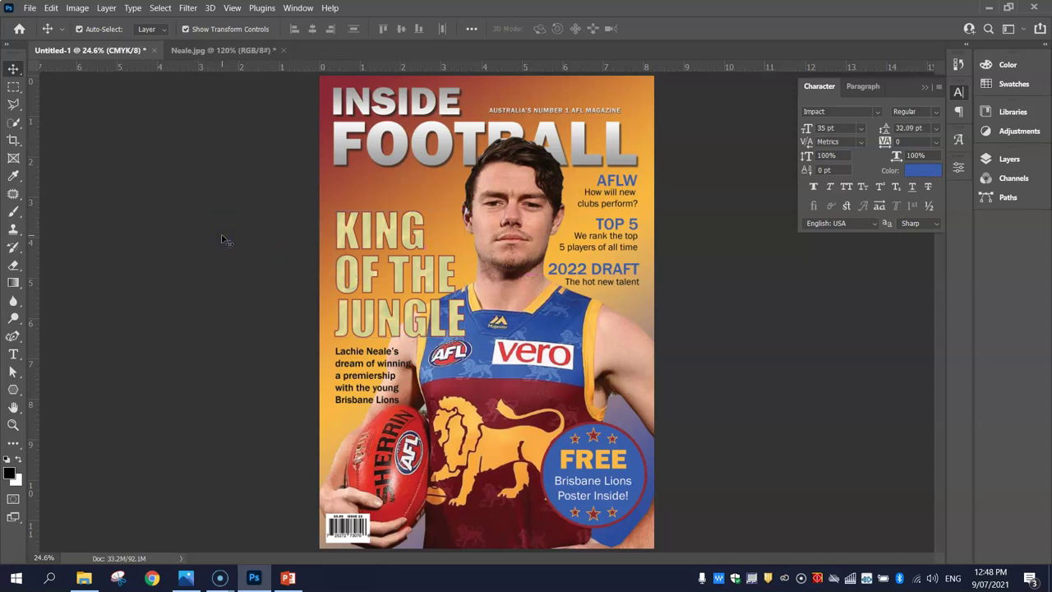
- Draw a banner rectangle about 815 × 145 px above "KING", matching the example cover's "EXCLUSIVE INTERVIEW" box
{"action": "key", "text": "alt+Tab"}
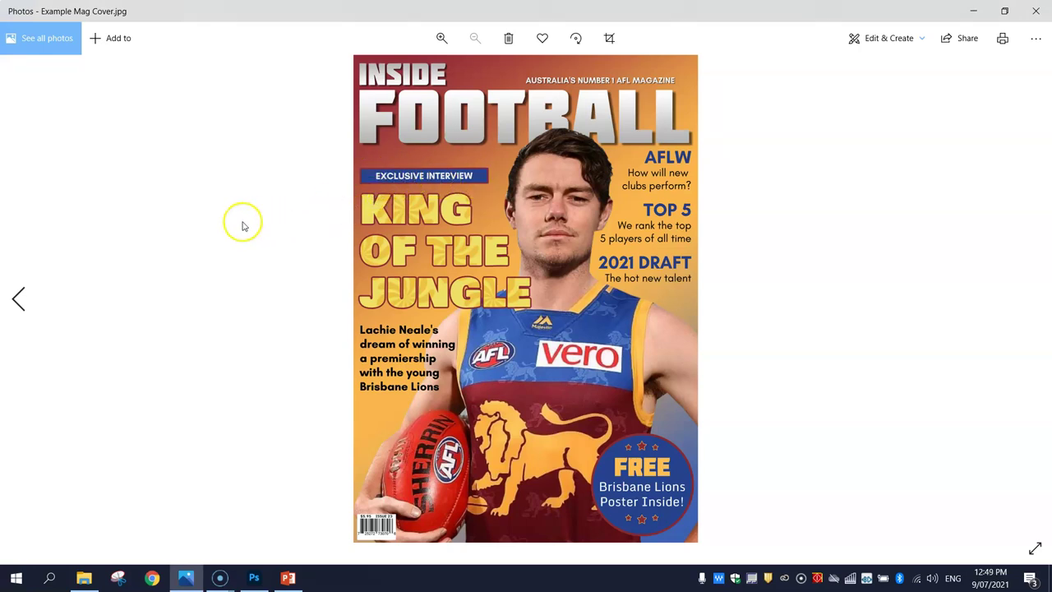
{"action": "key", "text": "alt+Tab"}
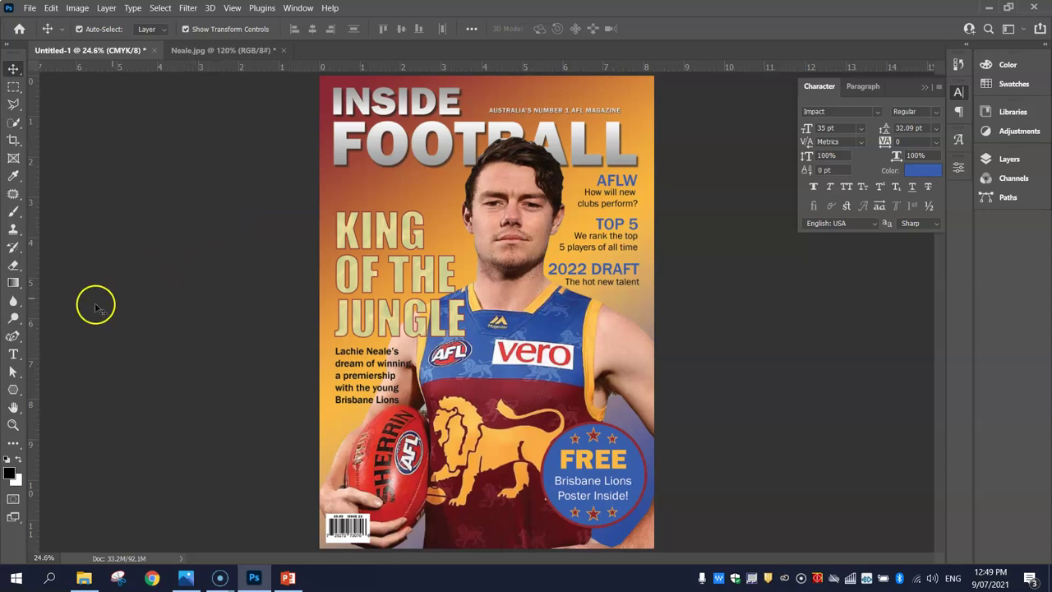
{"action": "left_click_drag", "start_coordinate": [13, 390], "coordinate": [81, 387]}
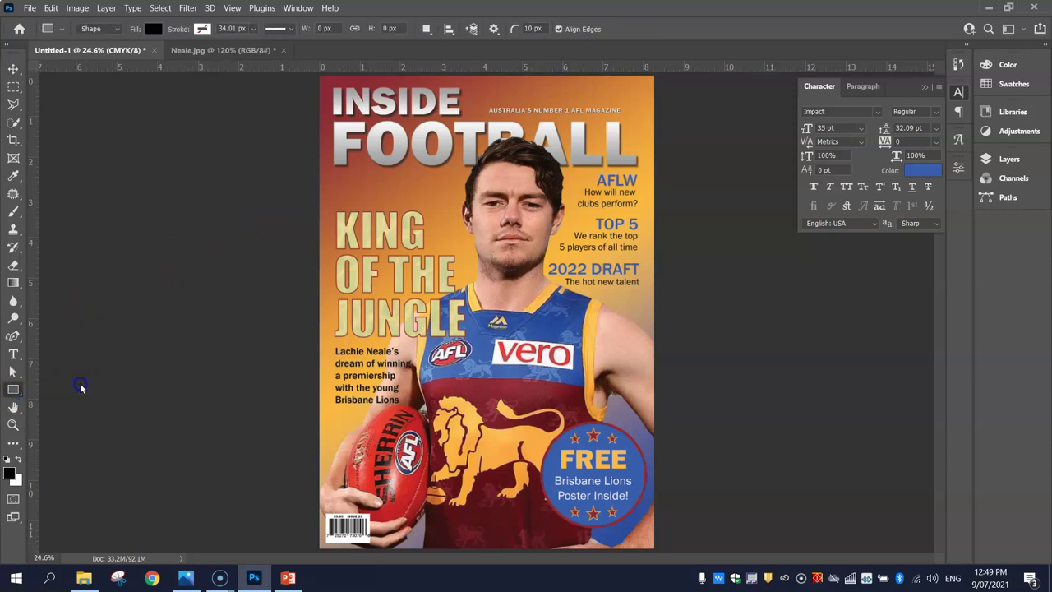
{"action": "left_click_drag", "start_coordinate": [13, 390], "coordinate": [64, 387]}
{"action": "left_click_drag", "start_coordinate": [336, 177], "coordinate": [445, 195]}
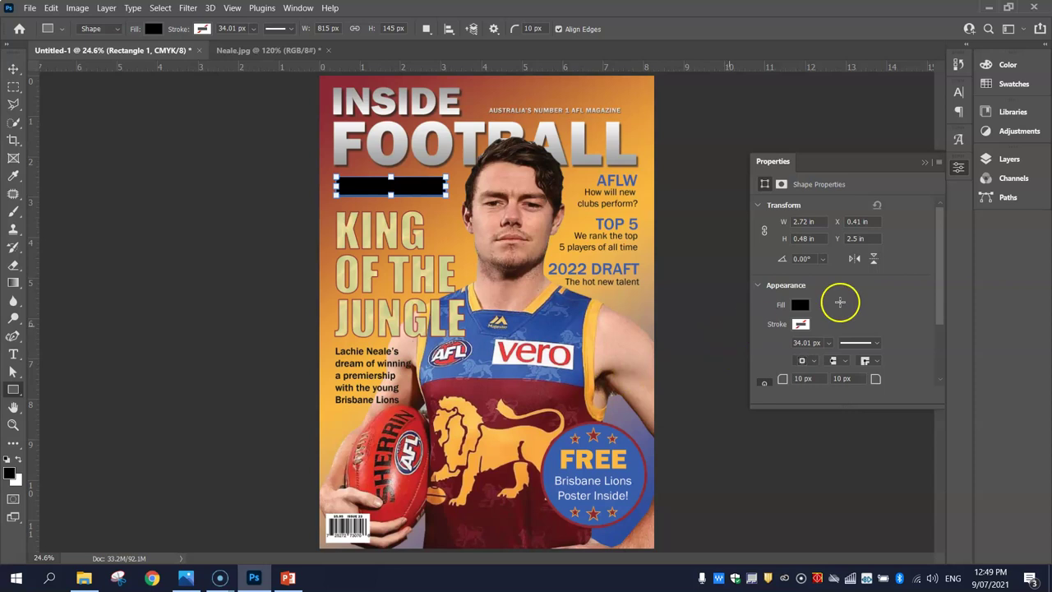
- Add a Color Overlay to the banner rectangle in blue 385eab sampled from the badge, at 100% opacity
{"action": "left_click", "coordinate": [1009, 159]}
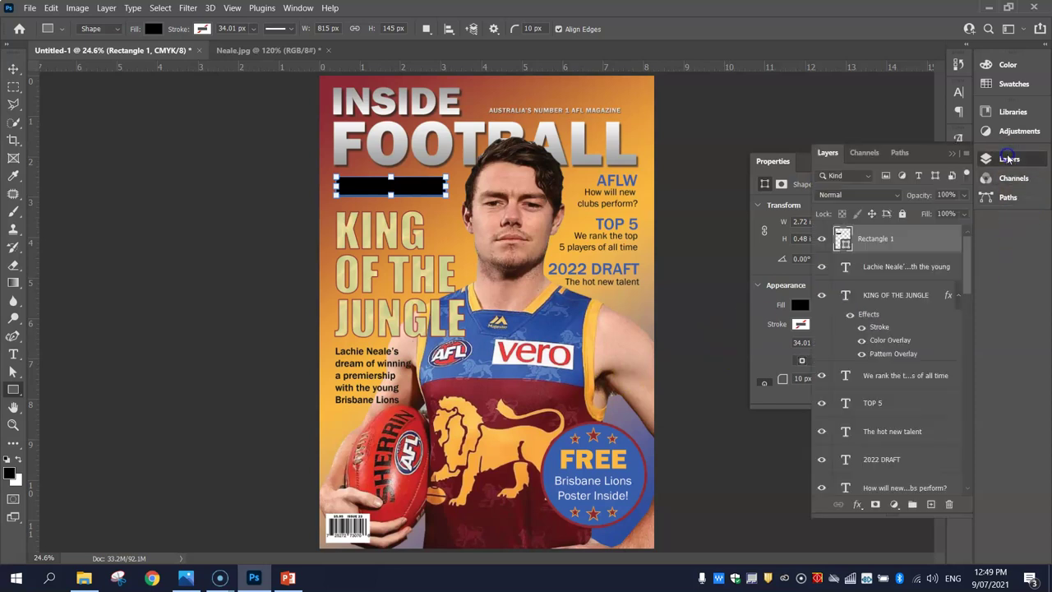
{"action": "double_click", "coordinate": [927, 245]}
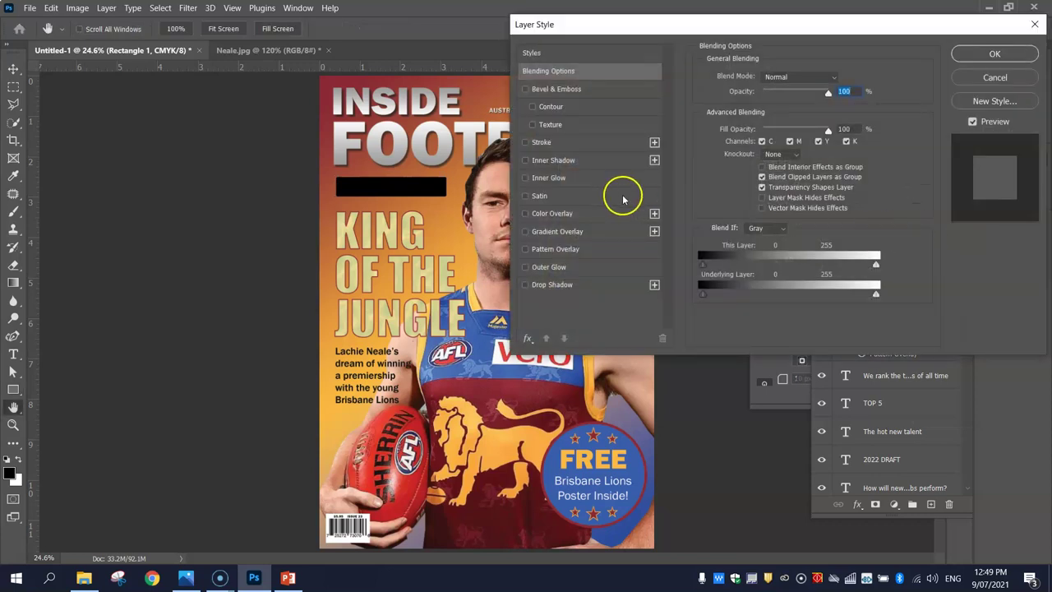
{"action": "left_click", "coordinate": [567, 214]}
{"action": "left_click", "coordinate": [841, 78]}
{"action": "left_click", "coordinate": [571, 440]}
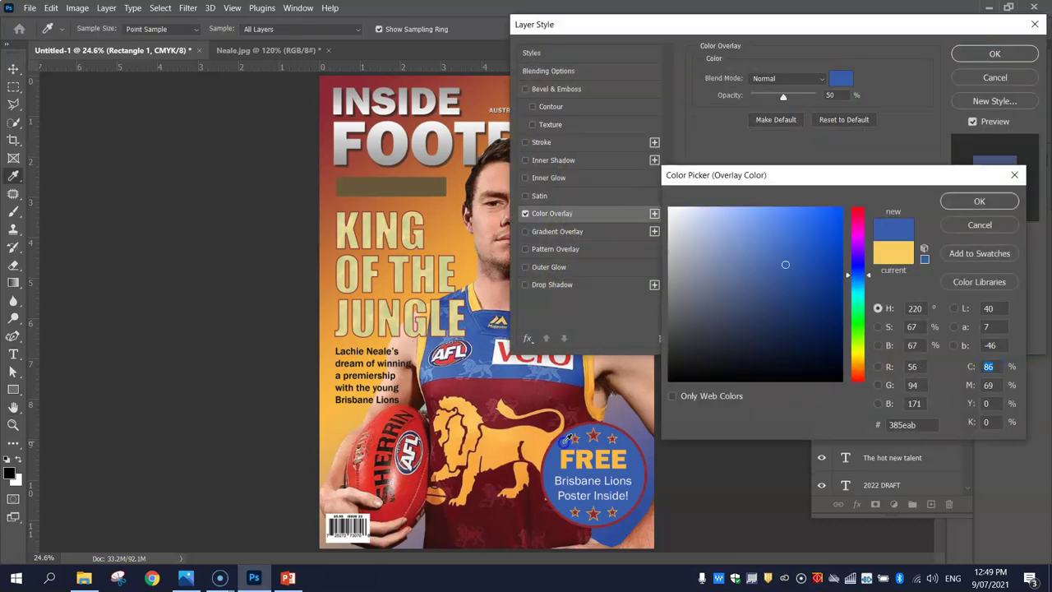
{"action": "left_click", "coordinate": [979, 201]}
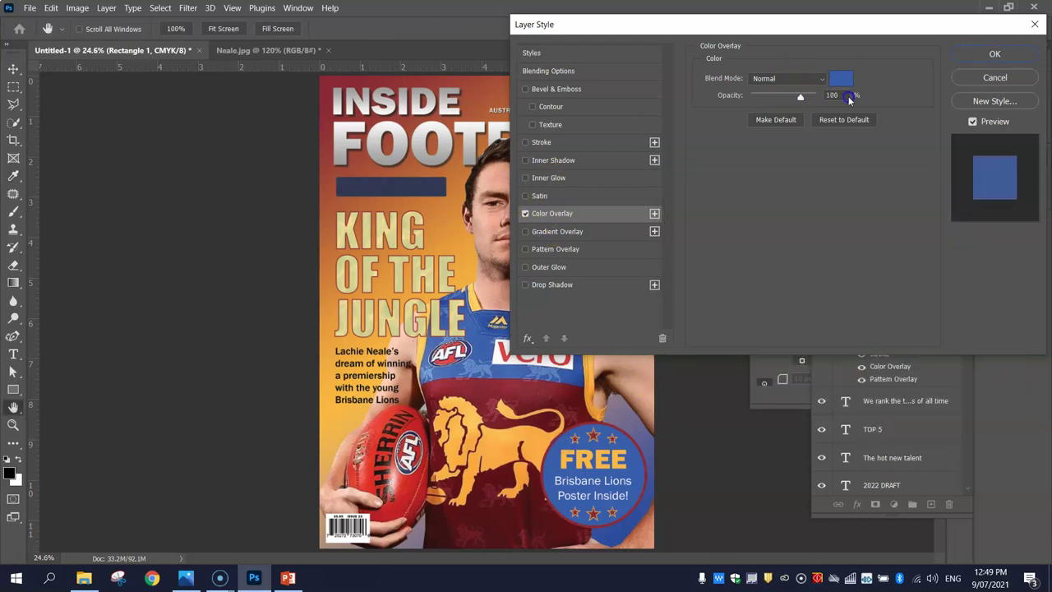
{"action": "left_click_drag", "start_coordinate": [850, 98], "coordinate": [876, 98]}
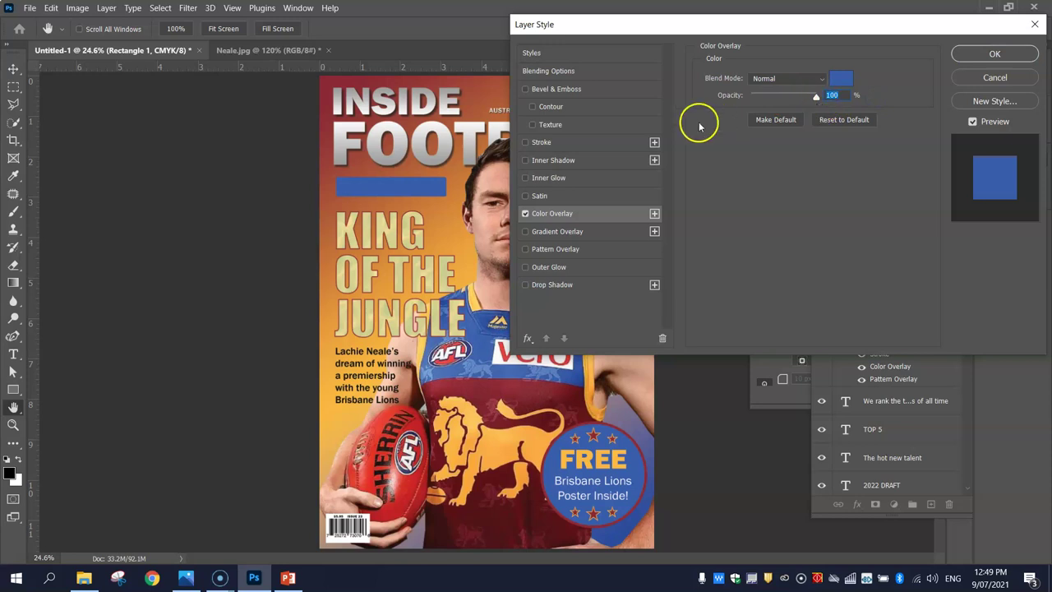
- Add an inside Stroke of about 15 px in the dark red colour to the banner rectangle and apply the layer style
{"action": "left_click", "coordinate": [549, 145]}
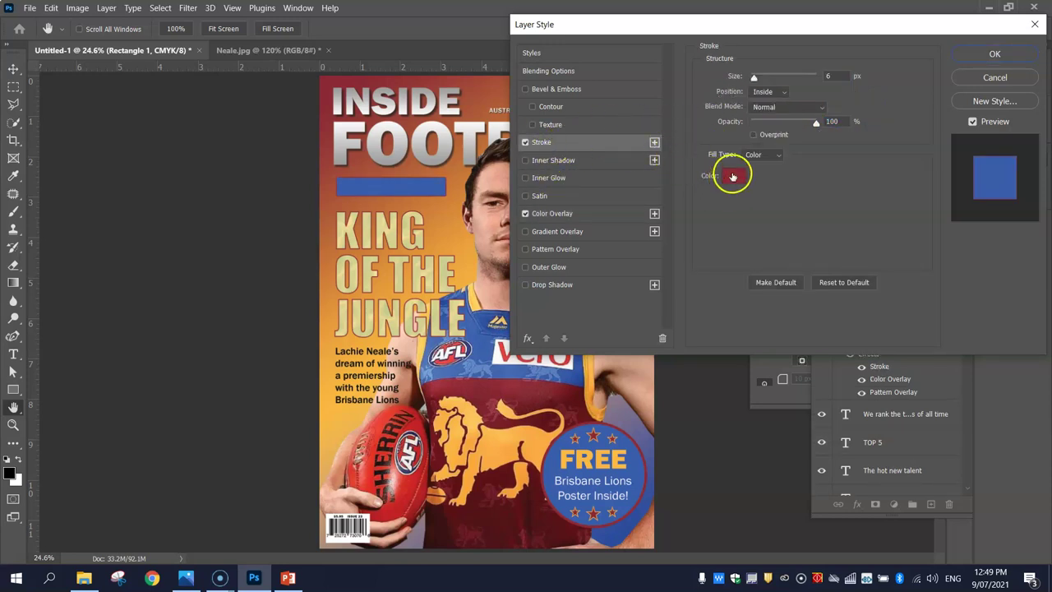
{"action": "left_click", "coordinate": [835, 76]}
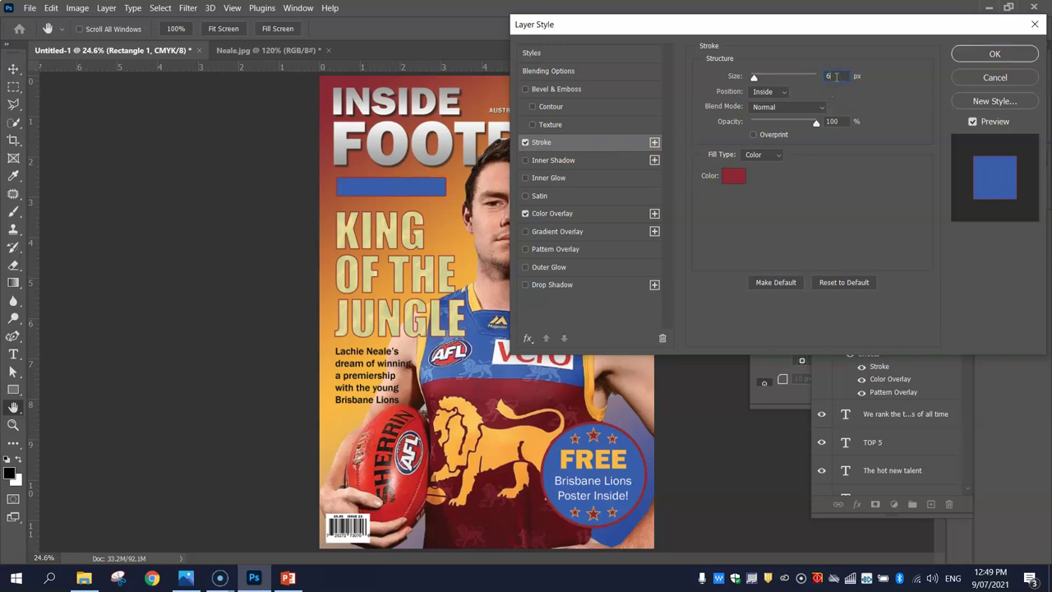
{"action": "key", "text": "Up"}
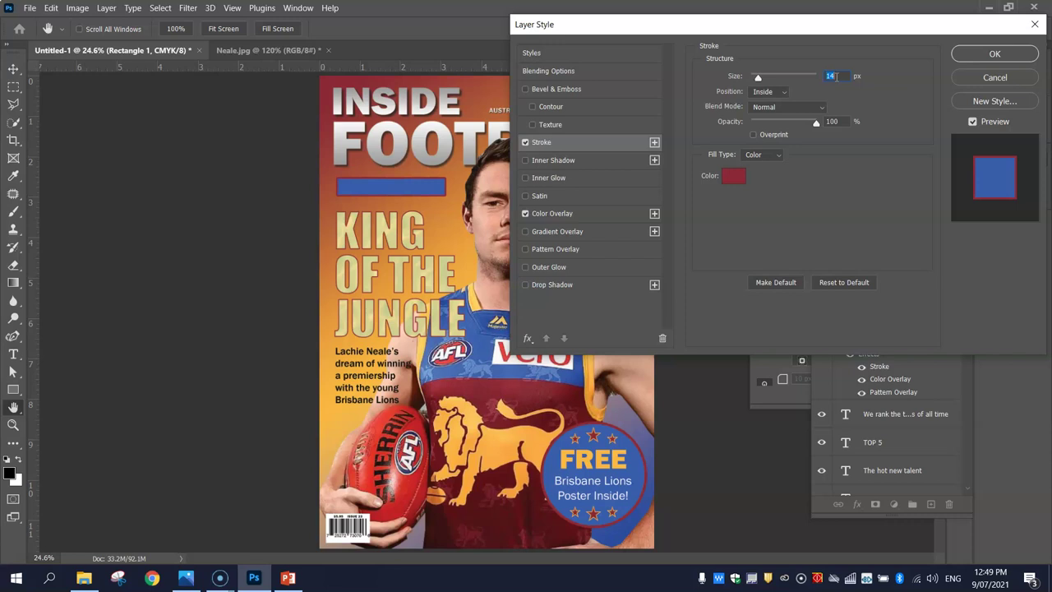
{"action": "key", "text": "Return"}
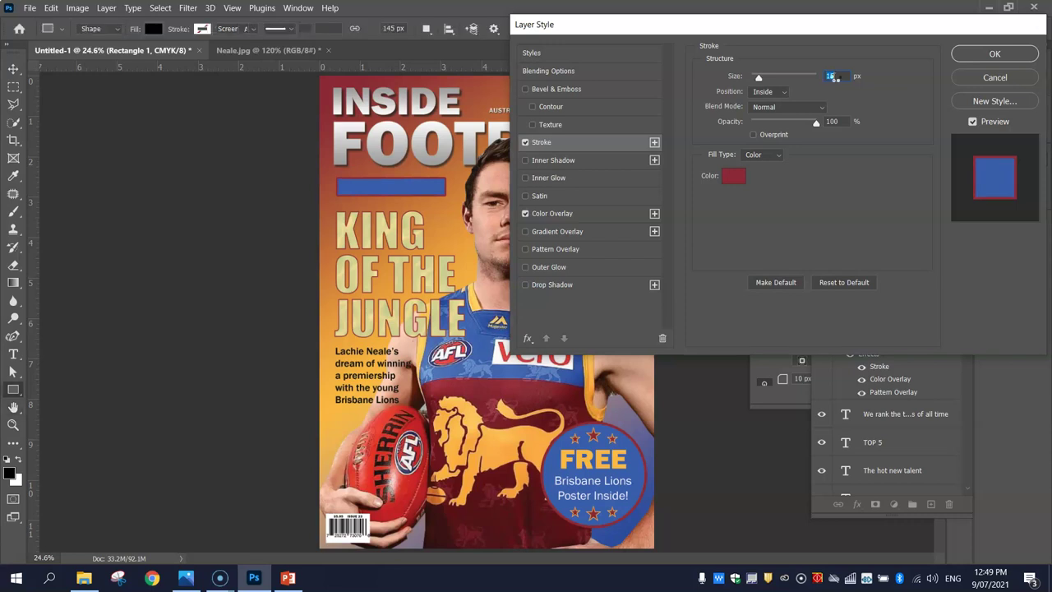
- Position the banner rectangle just above "KING" and widen it to about 107% so it lines up with the headline's "OF THE" line
{"action": "left_click", "coordinate": [13, 68]}
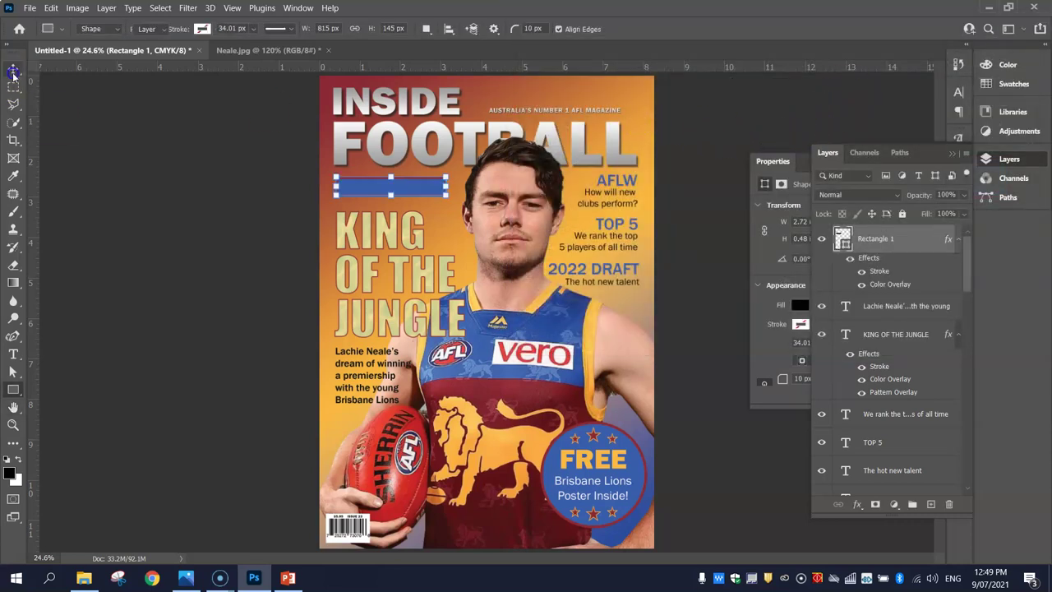
{"action": "scroll", "coordinate": [225, 212], "scroll_direction": "up", "scroll_amount": 1}
{"action": "scroll", "coordinate": [256, 190], "scroll_direction": "up", "scroll_amount": 6}
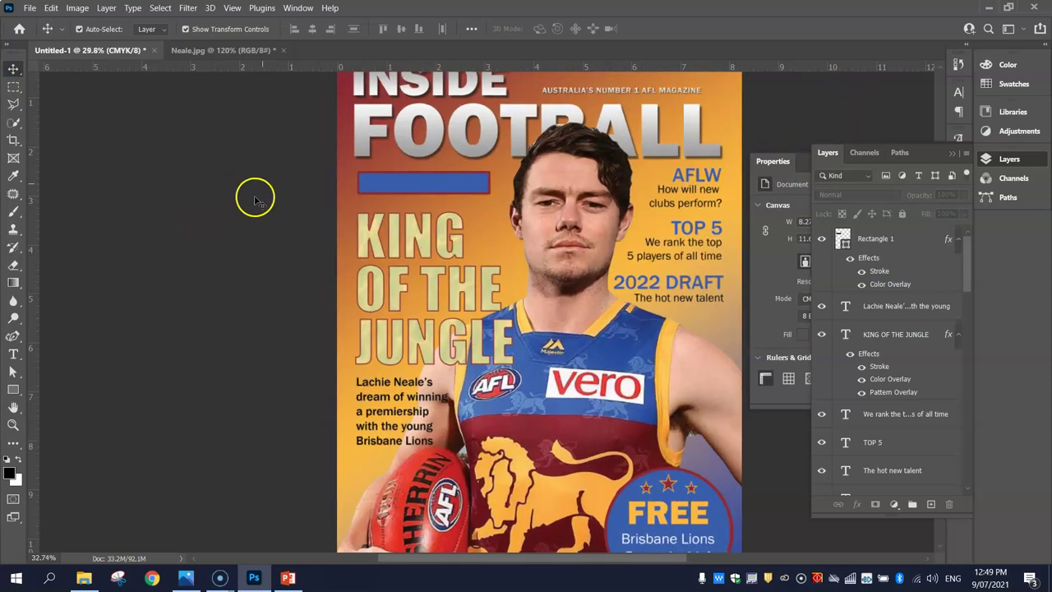
{"action": "left_click", "coordinate": [526, 183]}
{"action": "left_click_drag", "start_coordinate": [526, 183], "coordinate": [523, 193]}
{"action": "left_click_drag", "start_coordinate": [631, 189], "coordinate": [647, 189]}
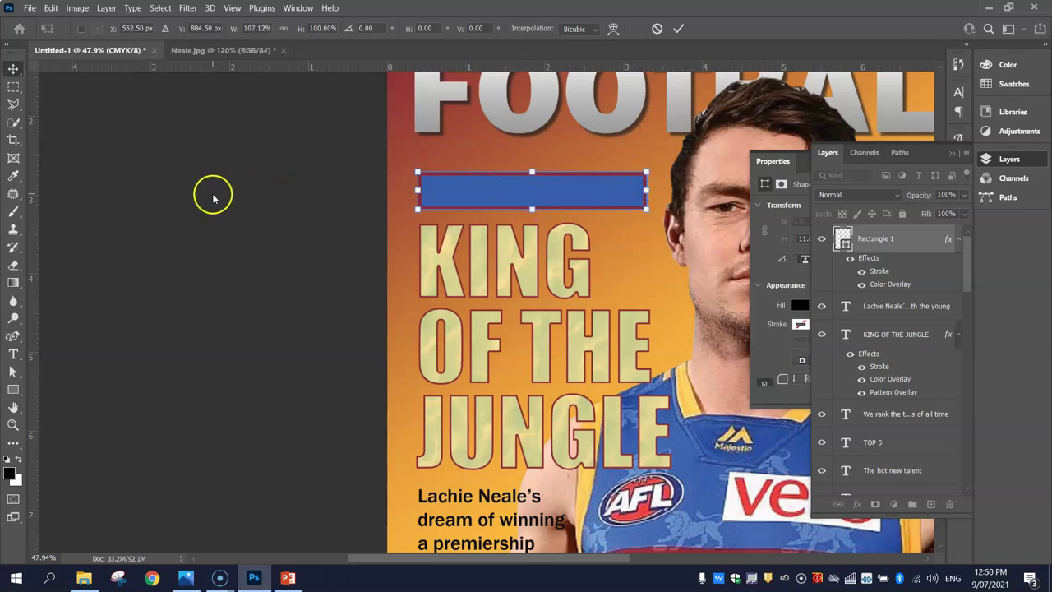
{"action": "left_click", "coordinate": [678, 28]}
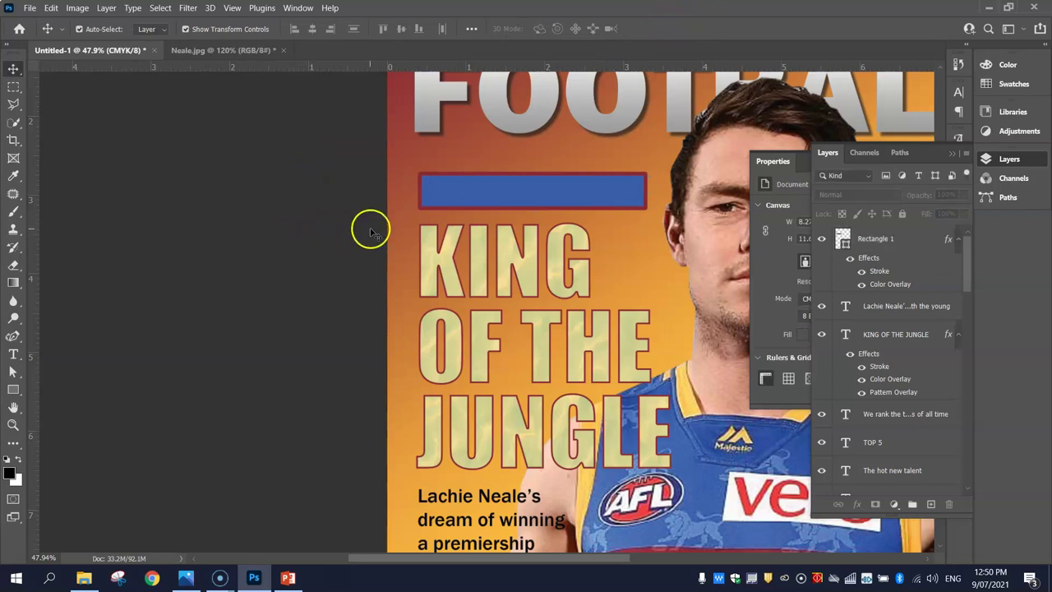
- Square off the banner rectangle's rounded corners by reducing their radius to 0 px
{"action": "left_click", "coordinate": [498, 189]}
{"action": "left_click", "coordinate": [417, 170]}
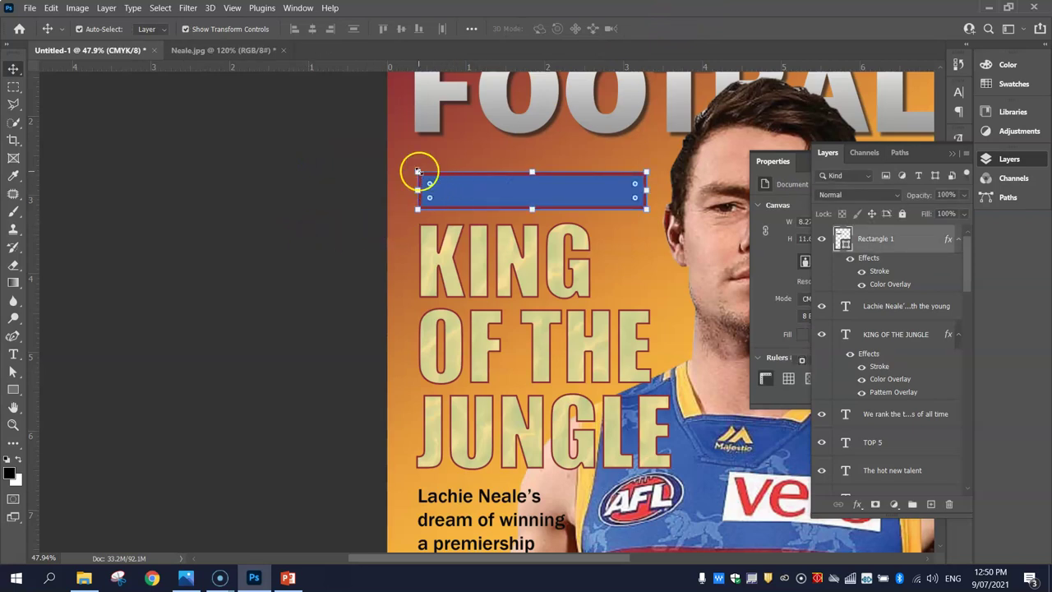
{"action": "left_click", "coordinate": [430, 183]}
{"action": "left_click", "coordinate": [429, 198]}
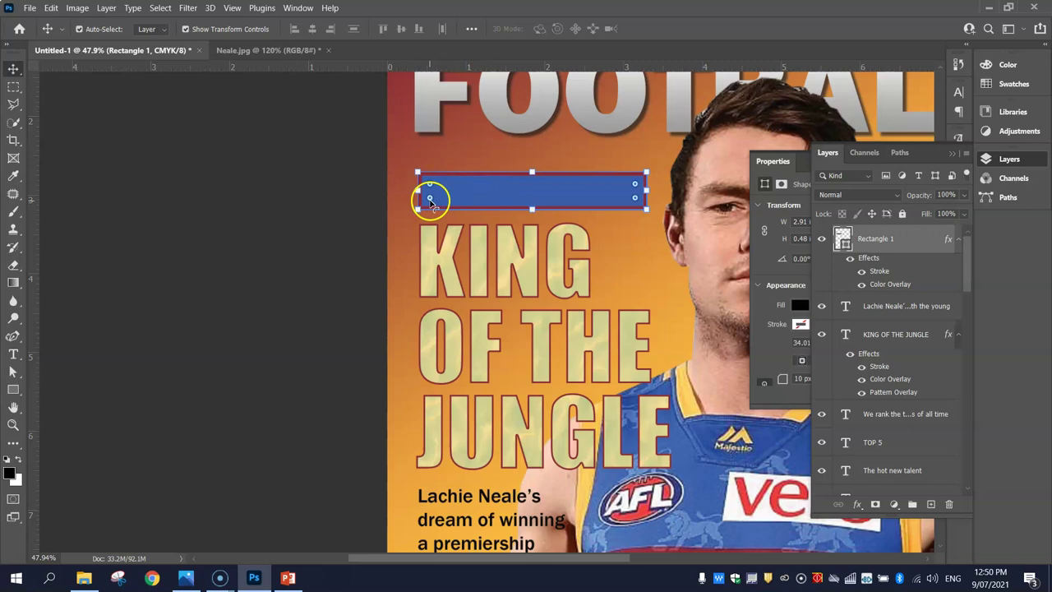
{"action": "scroll", "coordinate": [634, 198], "scroll_direction": "up", "scroll_amount": 2}
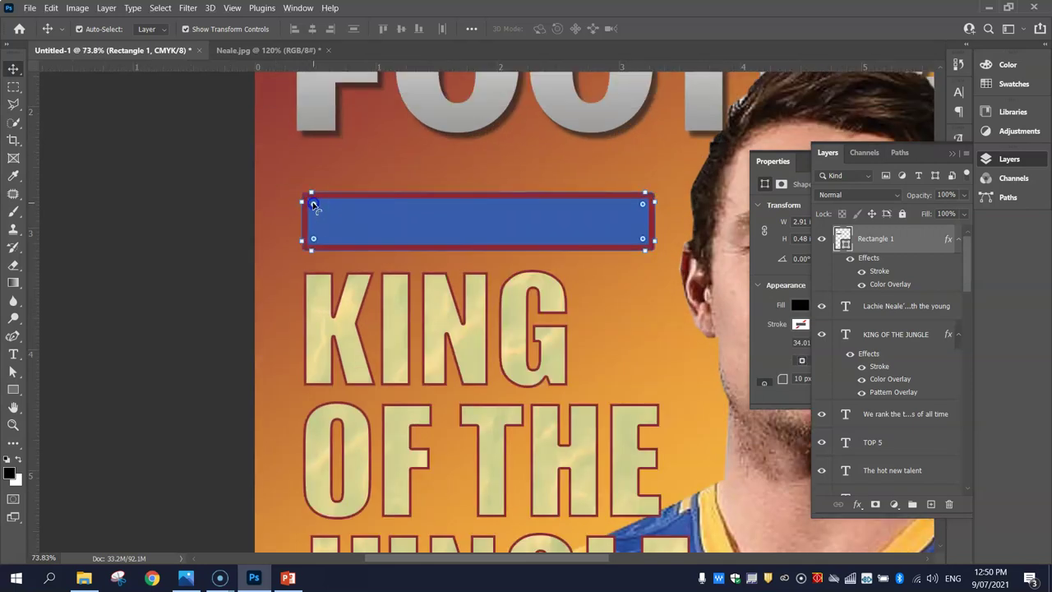
{"action": "left_click", "coordinate": [165, 173]}
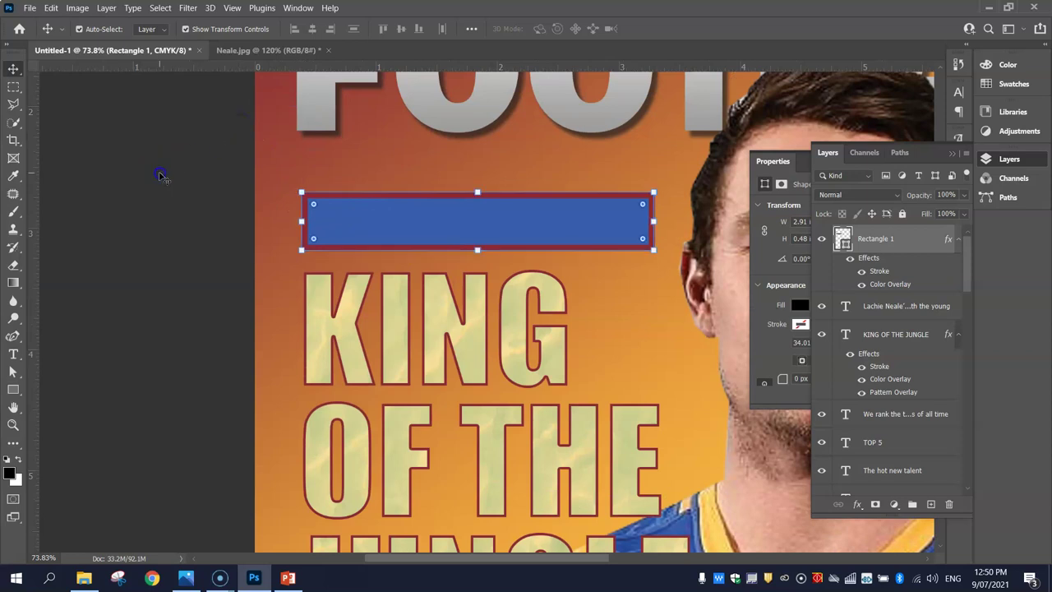
{"action": "left_click", "coordinate": [161, 175]}
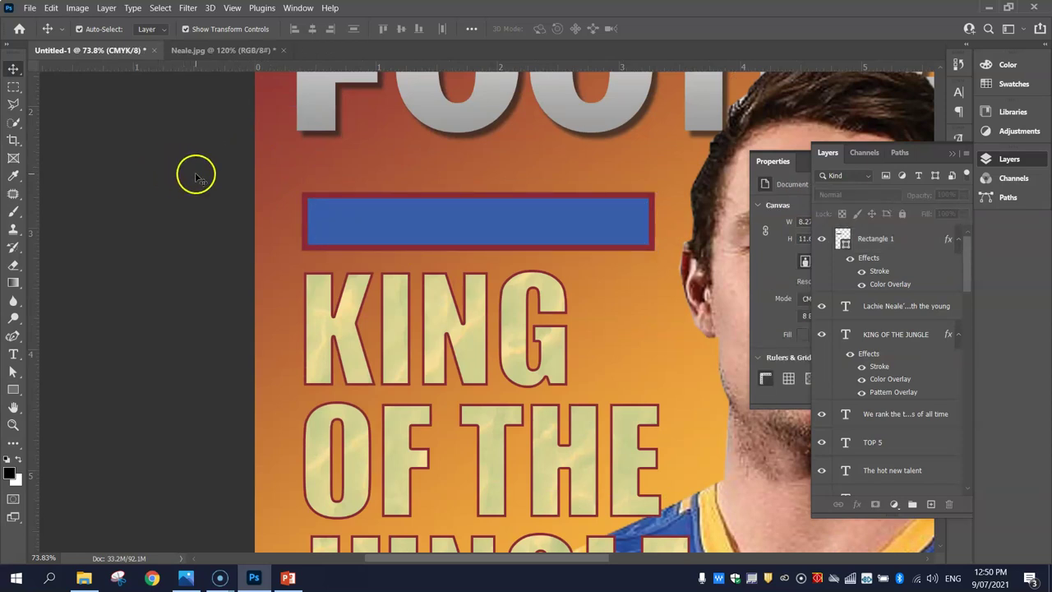
{"action": "left_click", "coordinate": [13, 355]}
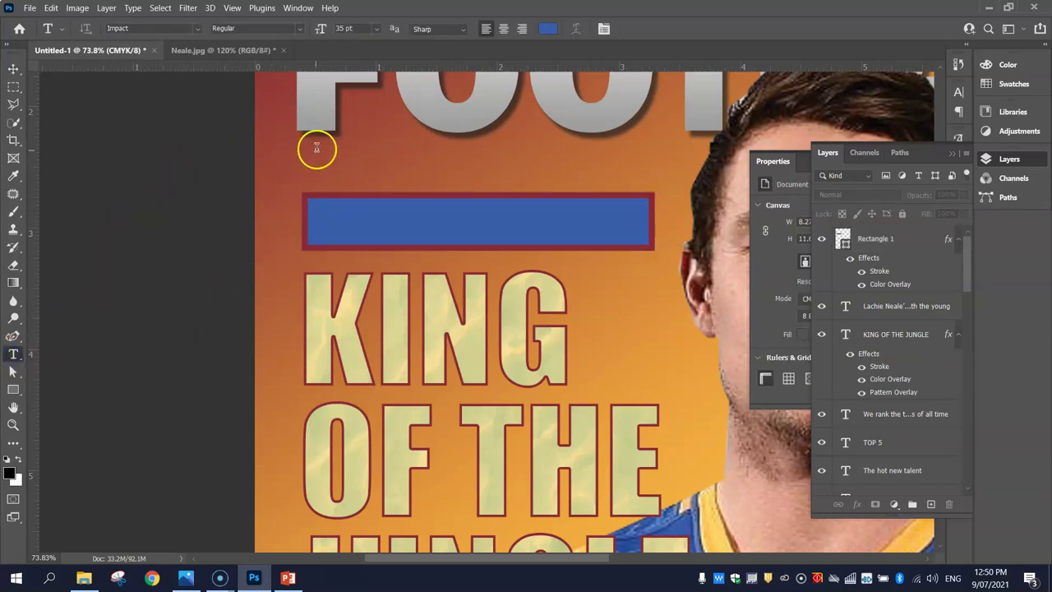
{"action": "left_click", "coordinate": [345, 164]}
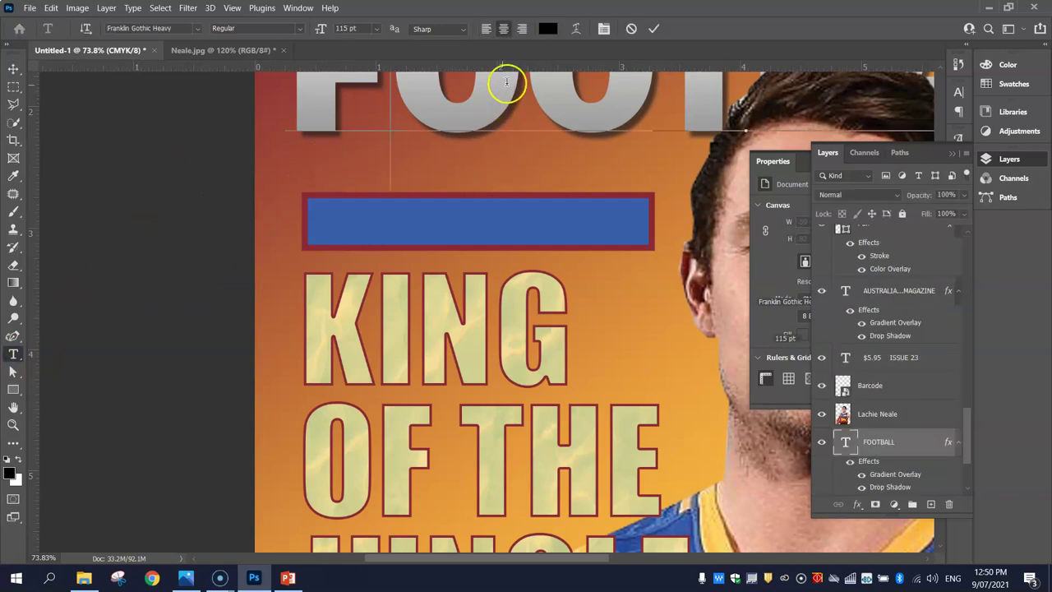
{"action": "left_click", "coordinate": [548, 29]}
{"action": "left_click_drag", "start_coordinate": [679, 236], "coordinate": [606, 129]}
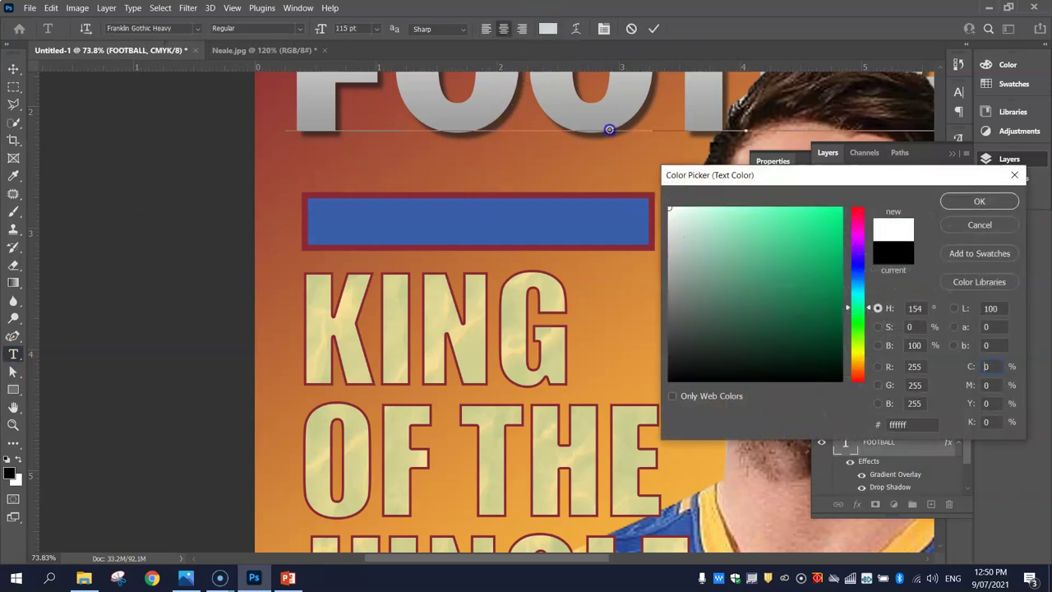
{"action": "left_click", "coordinate": [995, 203]}
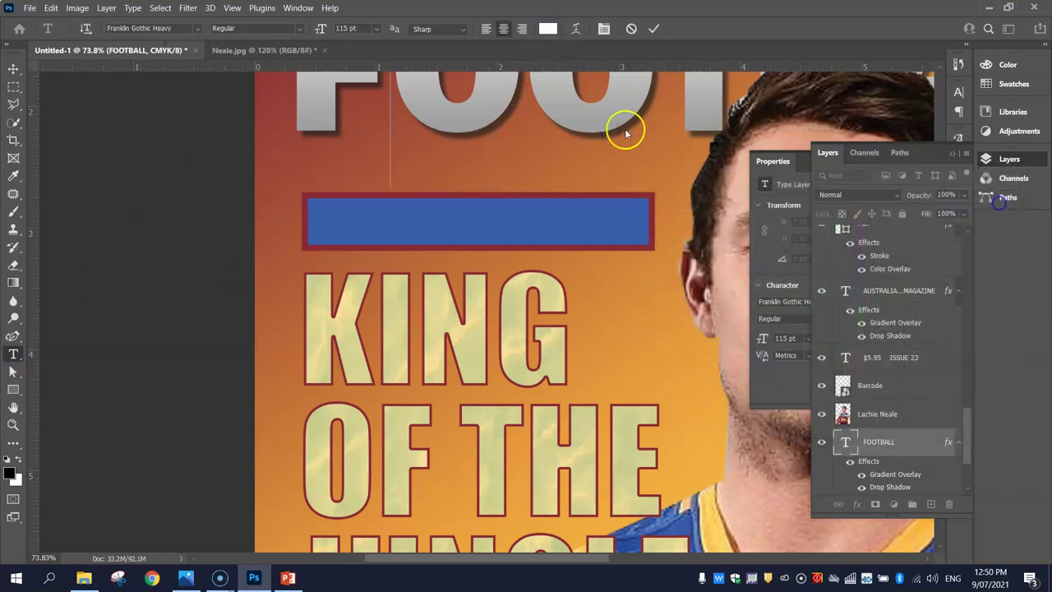
{"action": "left_click", "coordinate": [376, 28]}
{"action": "left_click", "coordinate": [377, 28]}
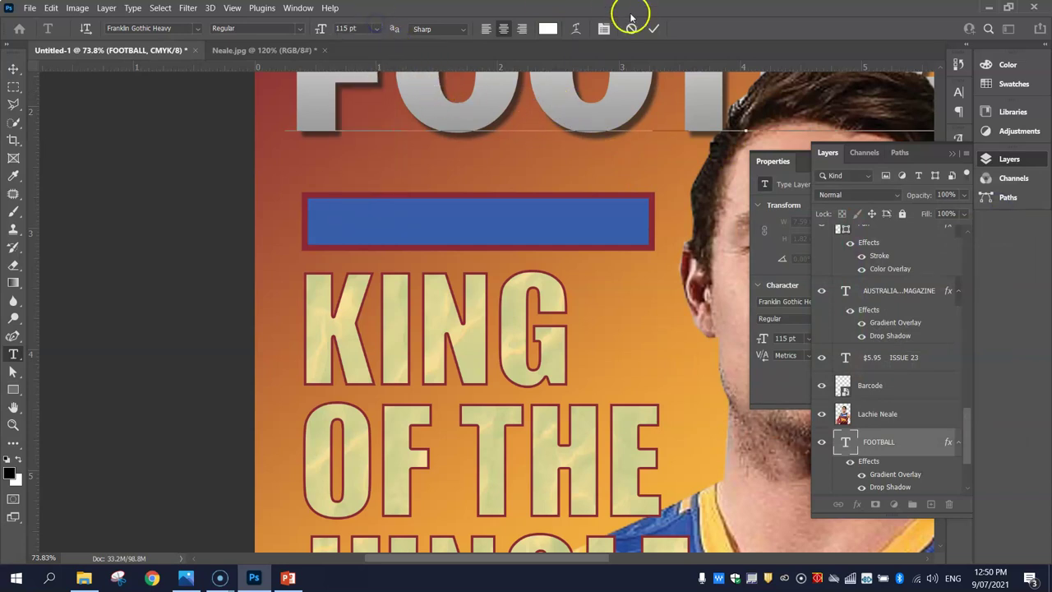
{"action": "scroll", "coordinate": [404, 191], "scroll_direction": "down", "scroll_amount": 3}
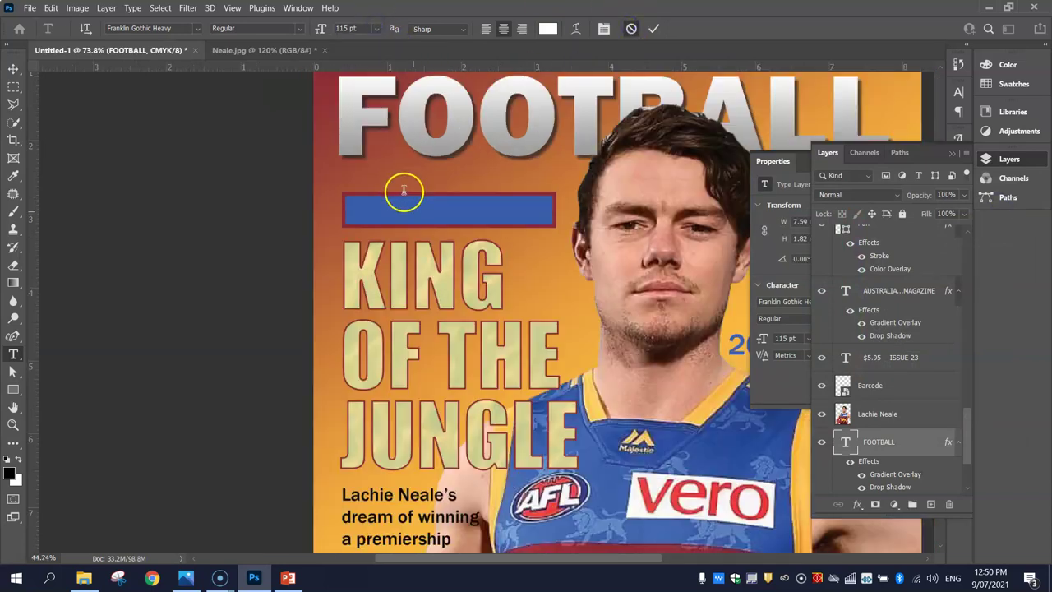
{"action": "key", "text": "Escape"}
- Create an "EXCLUSIVE INTERVIEW" text layer in 10 pt Franklin Gothic Heavy on the empty area beside the cover
{"action": "scroll", "coordinate": [404, 185], "scroll_direction": "down", "scroll_amount": 2}
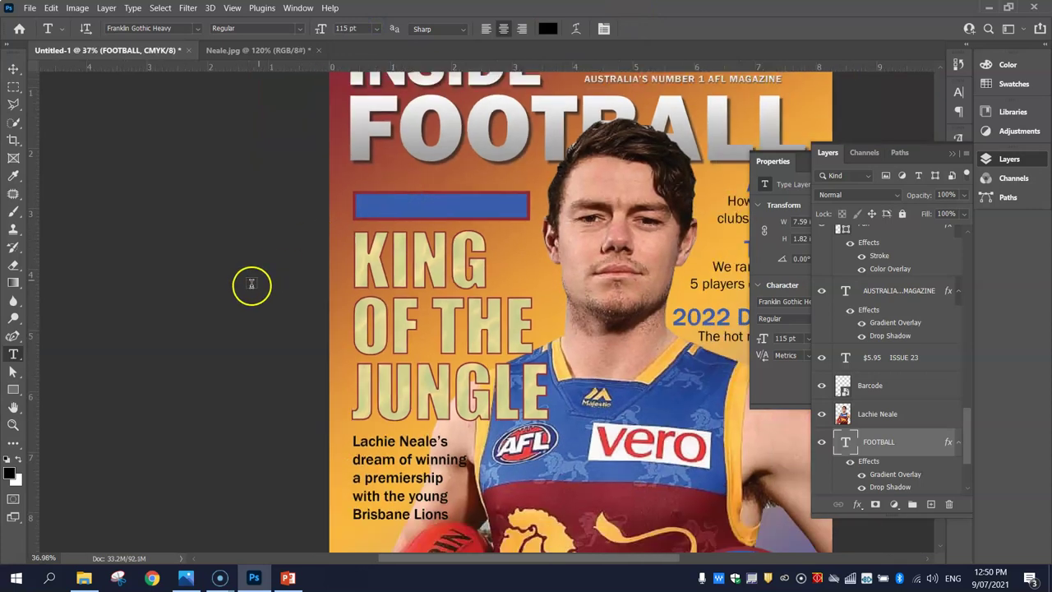
{"action": "left_click", "coordinate": [233, 218]}
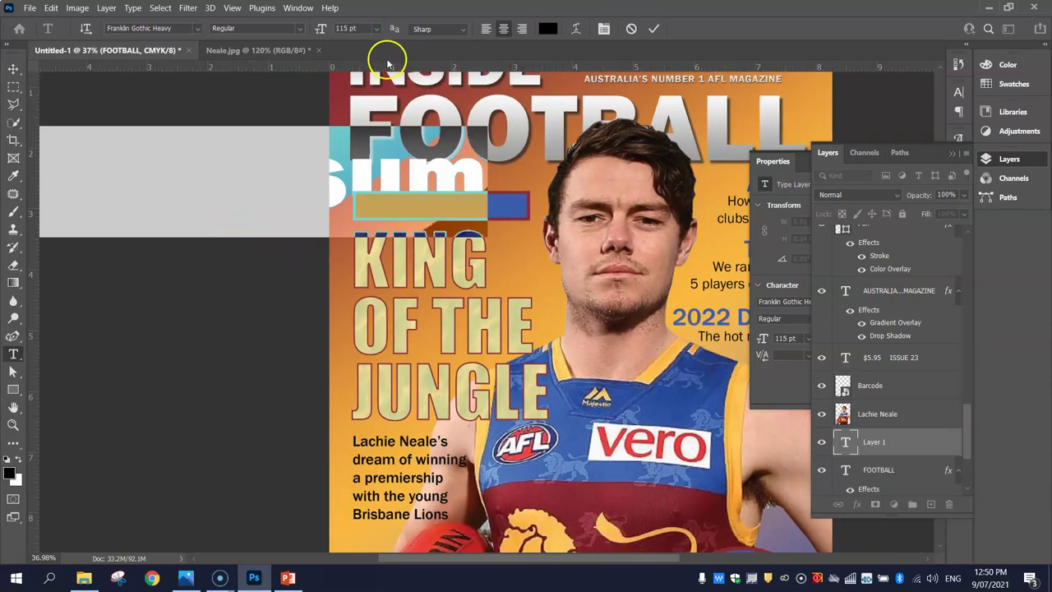
{"action": "left_click", "coordinate": [376, 28]}
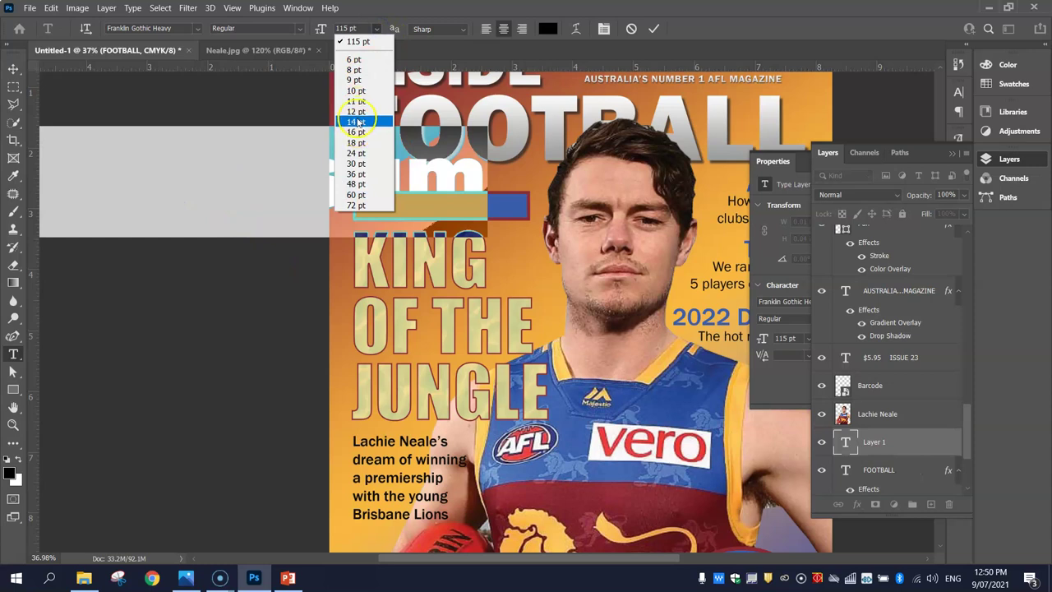
{"action": "left_click", "coordinate": [355, 90]}
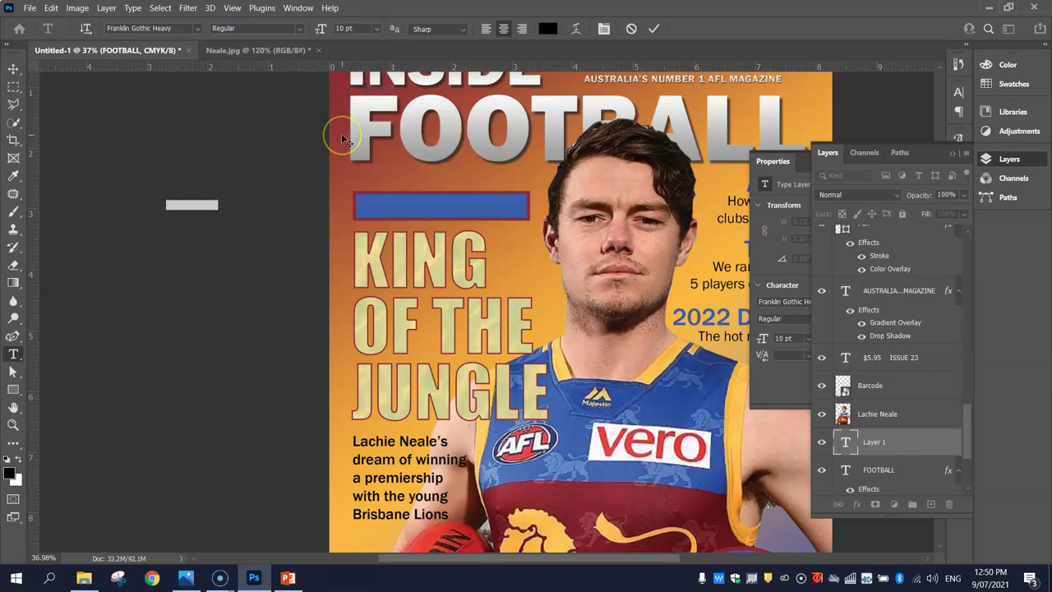
{"action": "type", "text": "EXCLUSIVE"}
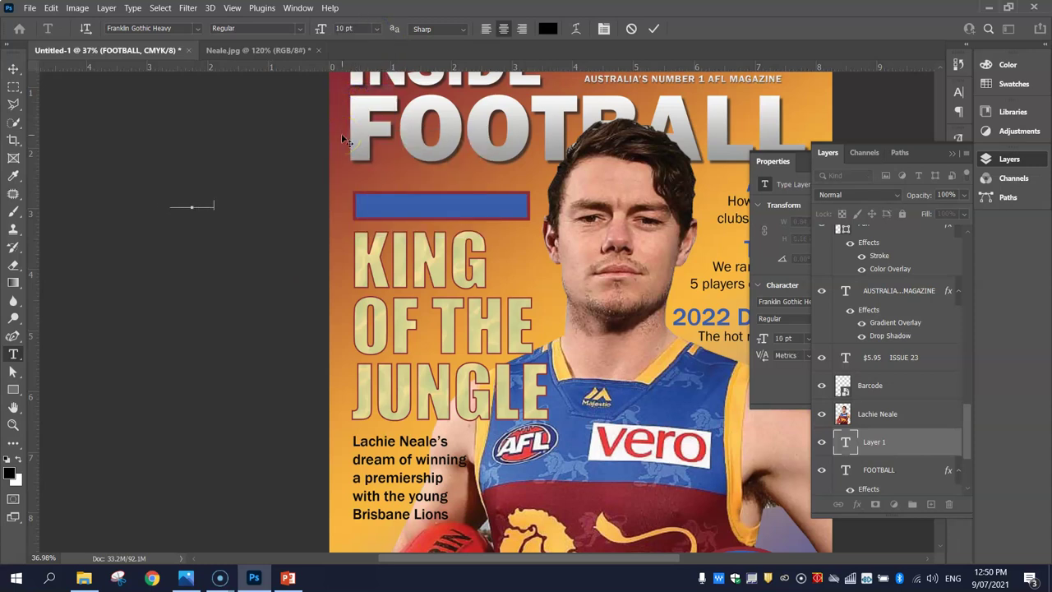
- Set the colour of the "EXCLUSIVE INTERVIEW" text to white (ffffff) and commit the text
{"action": "key", "text": "ctrl+a"}
{"action": "left_click", "coordinate": [548, 28]}
{"action": "left_click_drag", "start_coordinate": [682, 246], "coordinate": [668, 207]}
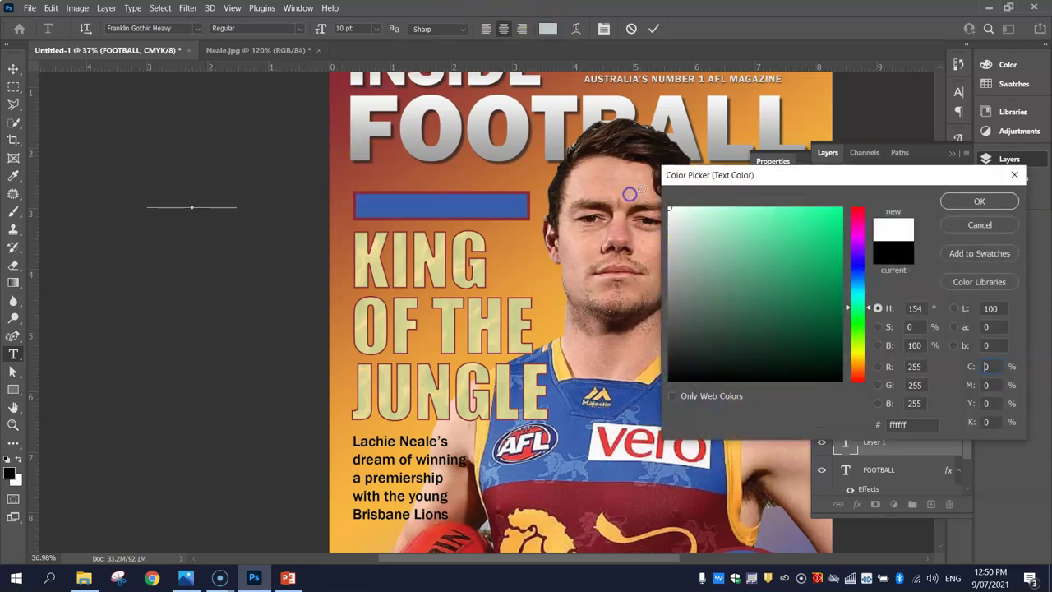
{"action": "left_click", "coordinate": [979, 200]}
{"action": "left_click", "coordinate": [13, 68]}
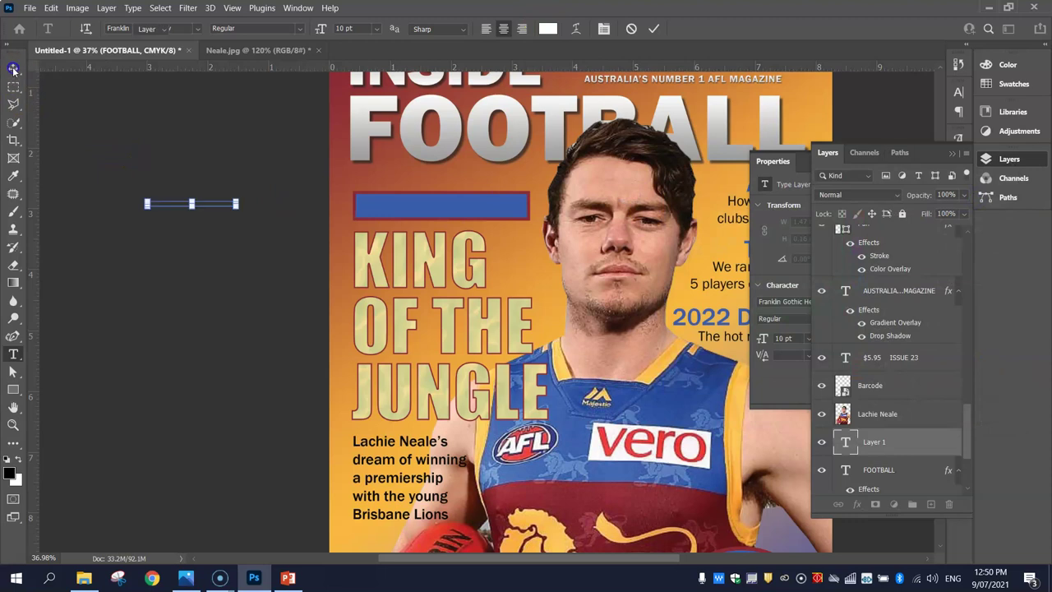
- Scale the "EXCLUSIVE INTERVIEW" text to about 123% width and 234% height and move it toward the blue banner
{"action": "left_click_drag", "start_coordinate": [207, 201], "coordinate": [403, 209]}
{"action": "left_click_drag", "start_coordinate": [73, 142], "coordinate": [222, 214]}
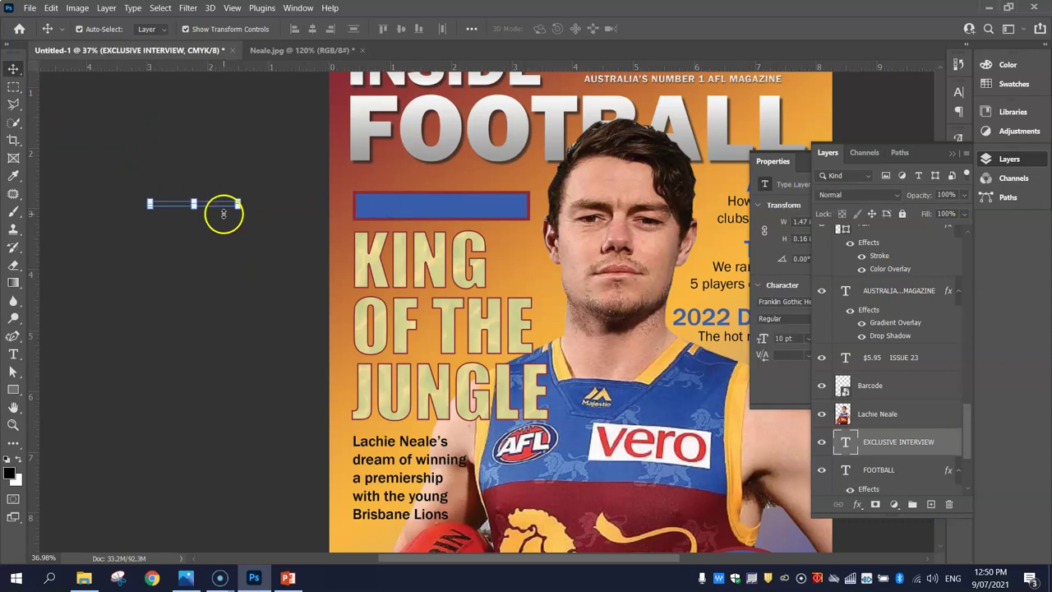
{"action": "scroll", "coordinate": [223, 214], "scroll_direction": "up", "scroll_amount": 3}
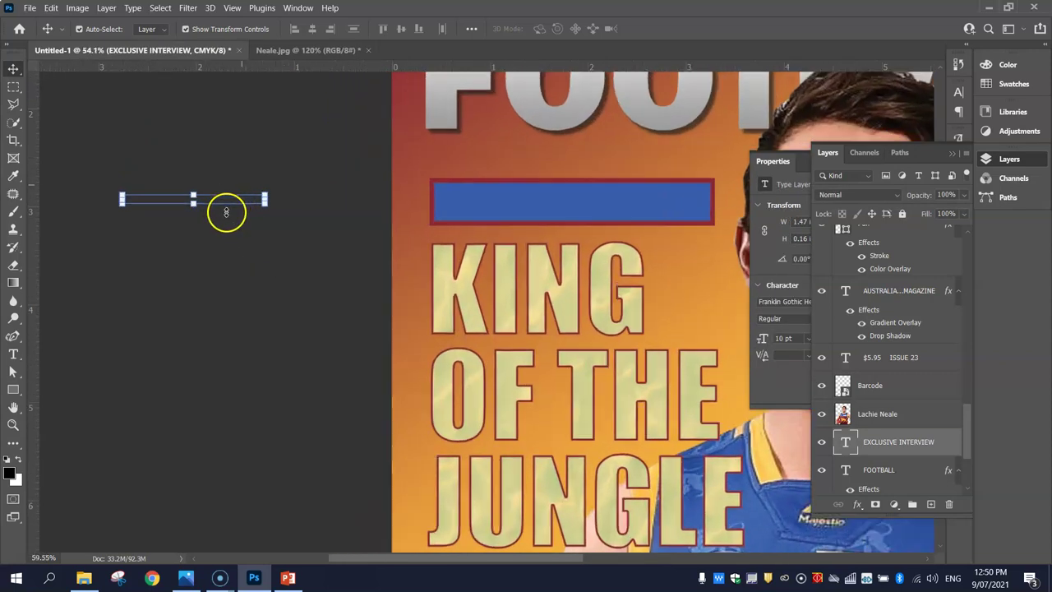
{"action": "left_click_drag", "start_coordinate": [233, 200], "coordinate": [354, 202]}
{"action": "left_click", "coordinate": [260, 200]}
{"action": "left_click_drag", "start_coordinate": [260, 200], "coordinate": [484, 191]}
{"action": "left_click", "coordinate": [282, 204]}
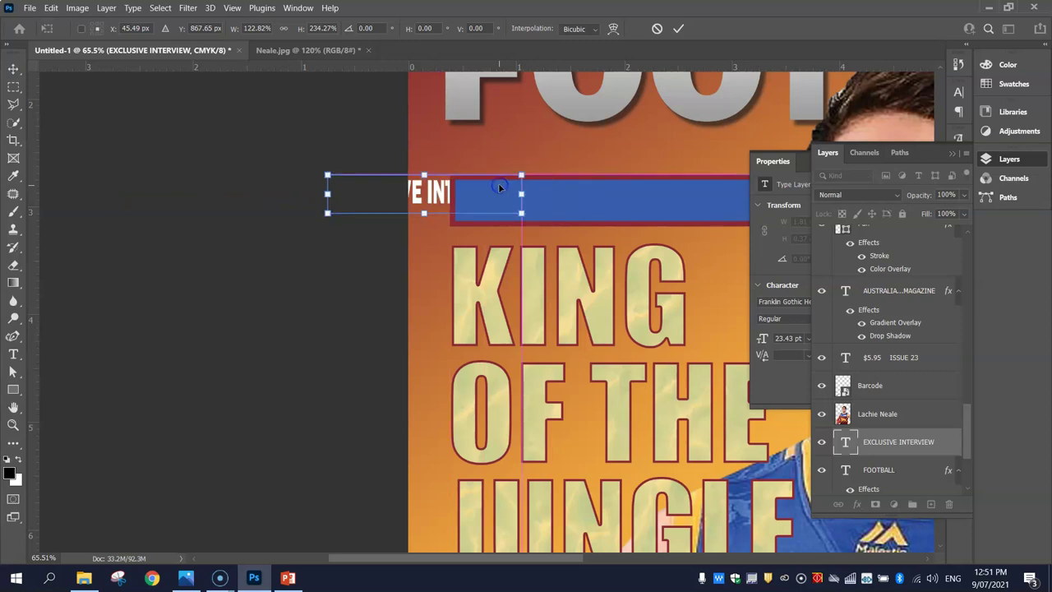
- Bring the "EXCLUSIVE INTERVIEW" layer to the top of the stack, above the banner rectangle, and place the text on the banner
{"action": "left_click_drag", "start_coordinate": [939, 438], "coordinate": [927, 284]}
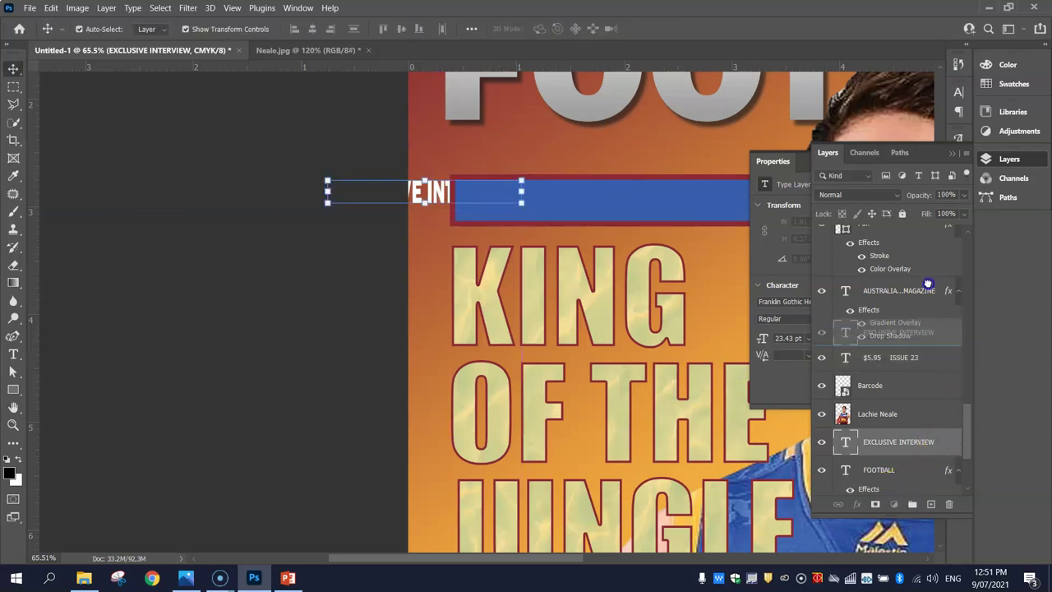
{"action": "left_click_drag", "start_coordinate": [927, 237], "coordinate": [924, 187]}
{"action": "left_click_drag", "start_coordinate": [915, 228], "coordinate": [916, 232]}
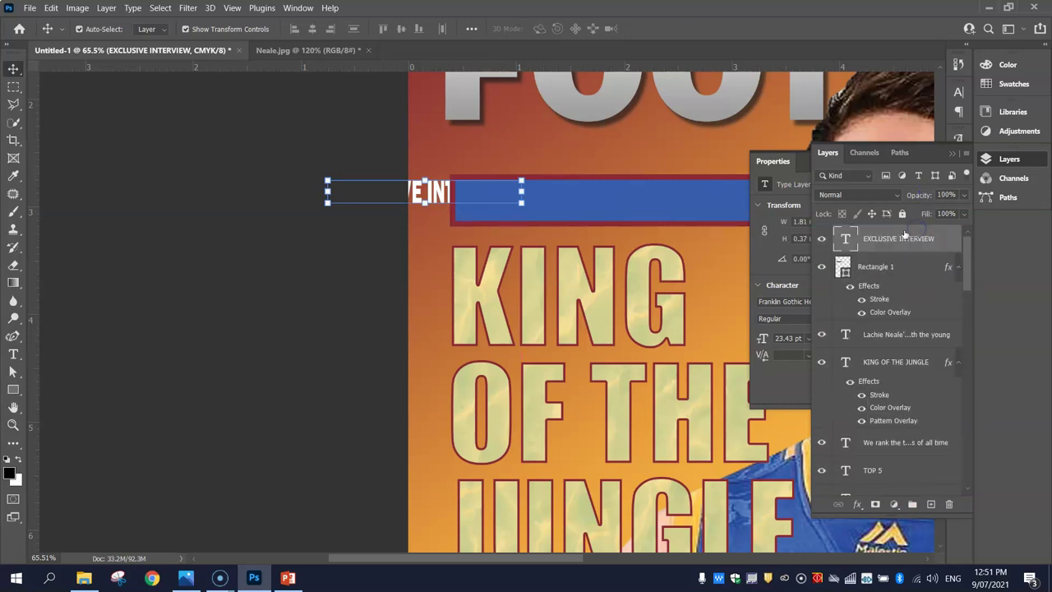
{"action": "left_click_drag", "start_coordinate": [420, 195], "coordinate": [602, 200]}
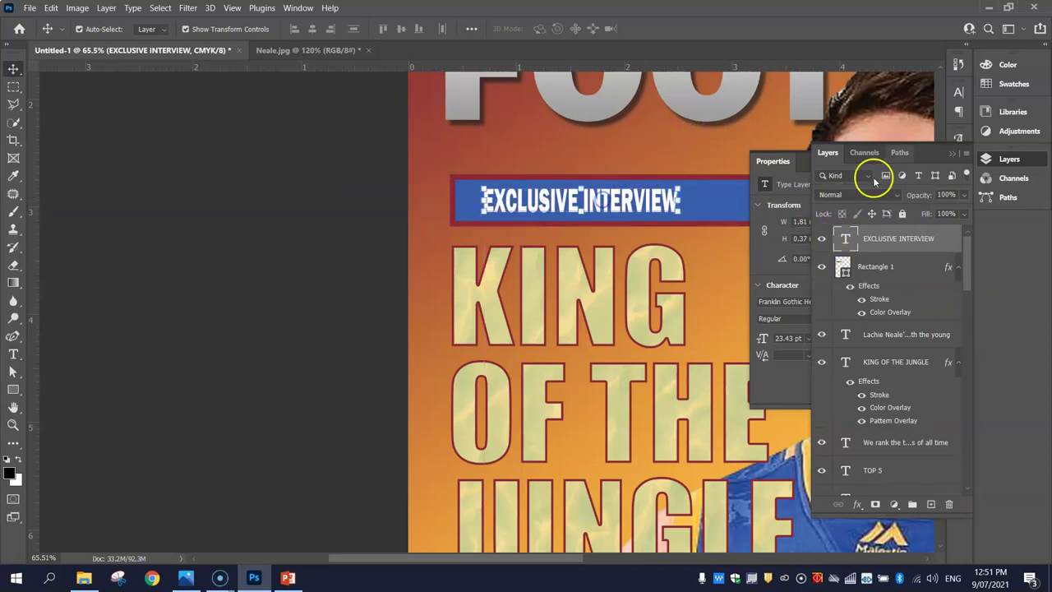
- Clear the panels covering the cover, then stretch the "EXCLUSIVE INTERVIEW" text sideways in both directions to fill the banner's width
{"action": "left_click", "coordinate": [997, 158]}
{"action": "left_click", "coordinate": [959, 167]}
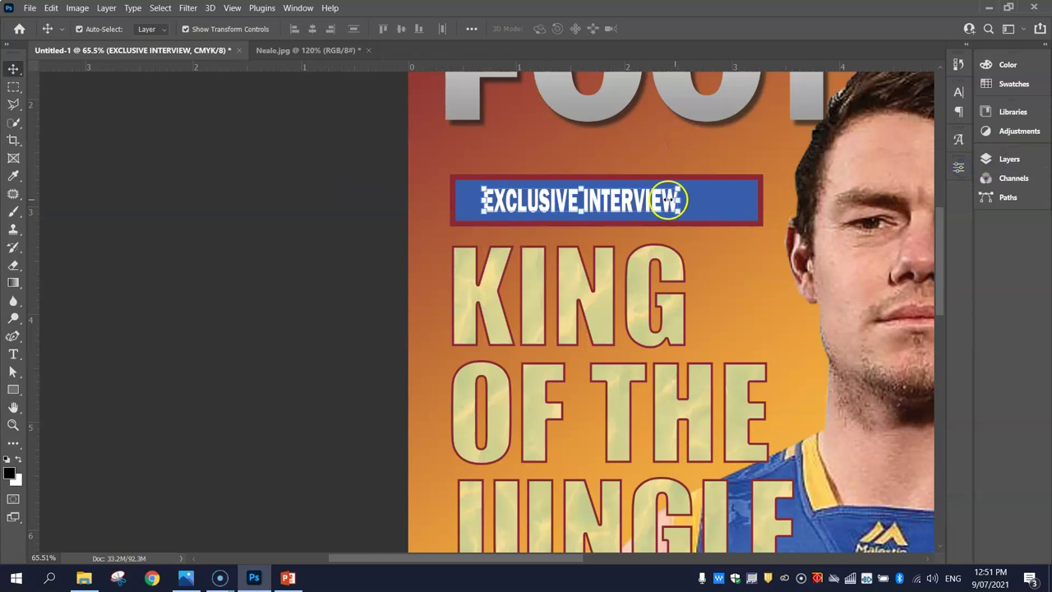
{"action": "key", "text": "ctrl+t"}
{"action": "left_click_drag", "start_coordinate": [680, 200], "coordinate": [750, 198]}
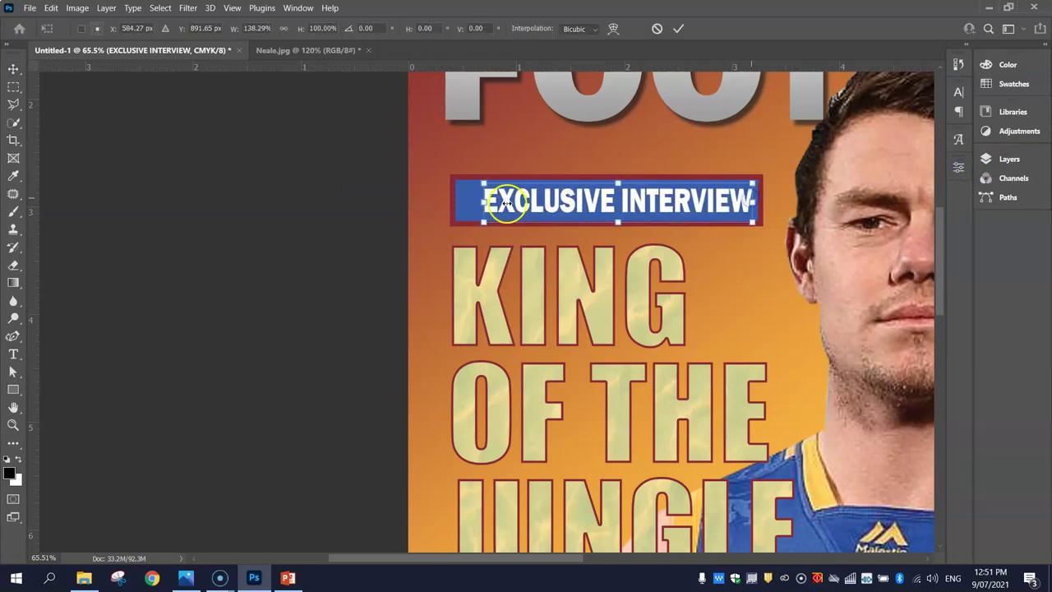
{"action": "left_click_drag", "start_coordinate": [484, 200], "coordinate": [459, 203]}
{"action": "left_click", "coordinate": [149, 168]}
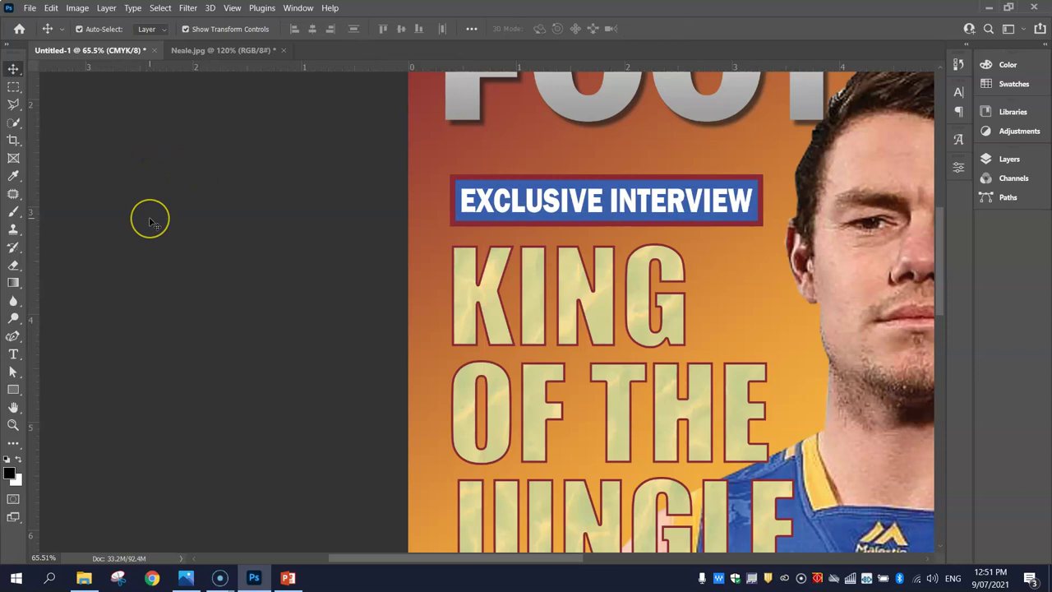
- Scale the "EXCLUSIVE INTERVIEW" text down to about 92% width and 88% height within its banner and commit the transform
{"action": "key", "text": "ctrl+0"}
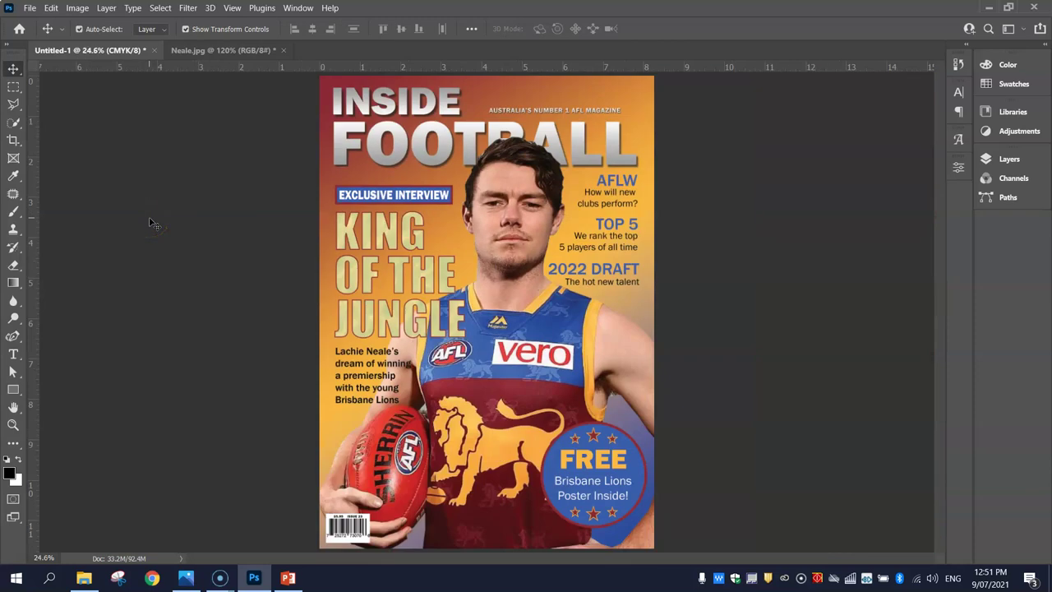
{"action": "scroll", "coordinate": [321, 193], "scroll_direction": "up", "scroll_amount": 3}
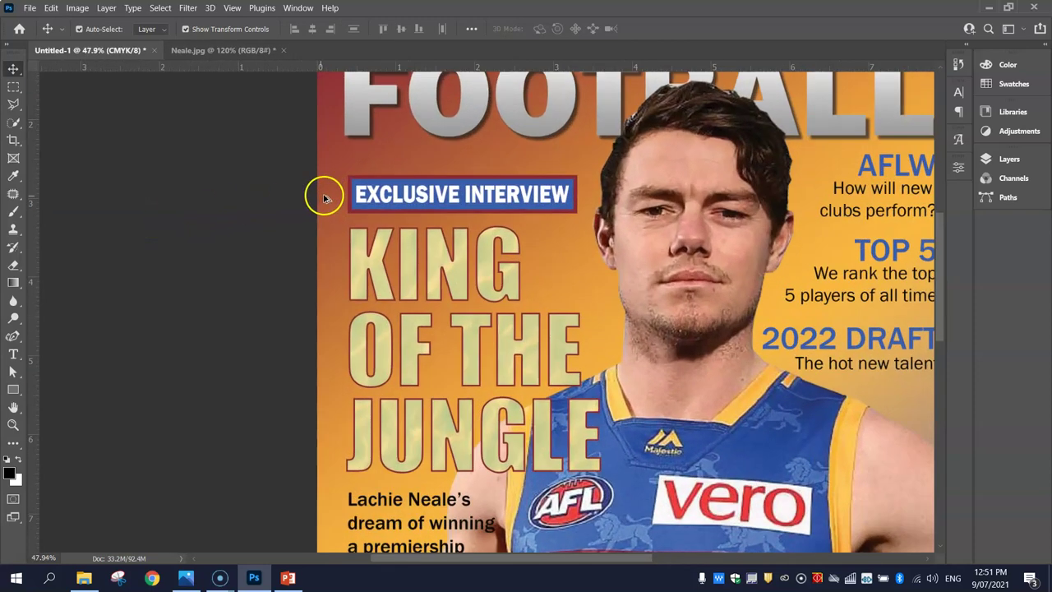
{"action": "left_click", "coordinate": [540, 193]}
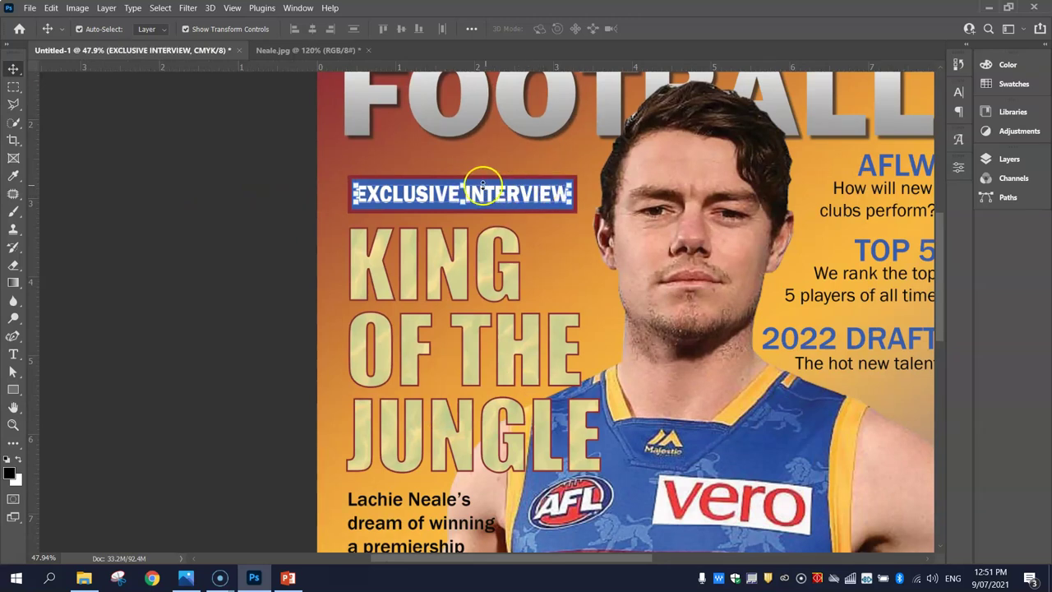
{"action": "key", "text": "ctrl+t"}
{"action": "left_click_drag", "start_coordinate": [570, 182], "coordinate": [495, 191]}
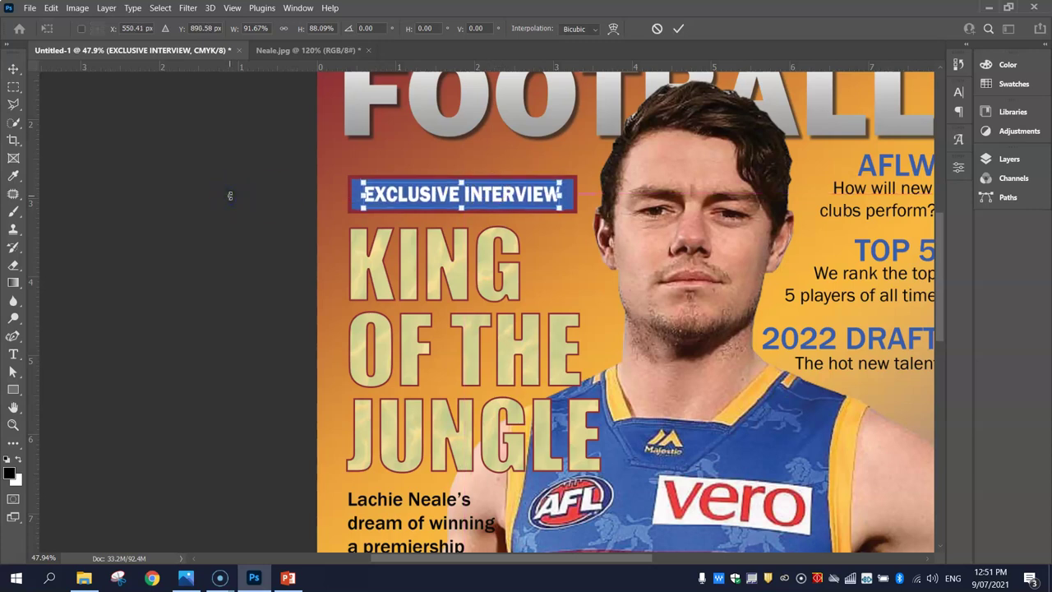
{"action": "left_click", "coordinate": [678, 29]}
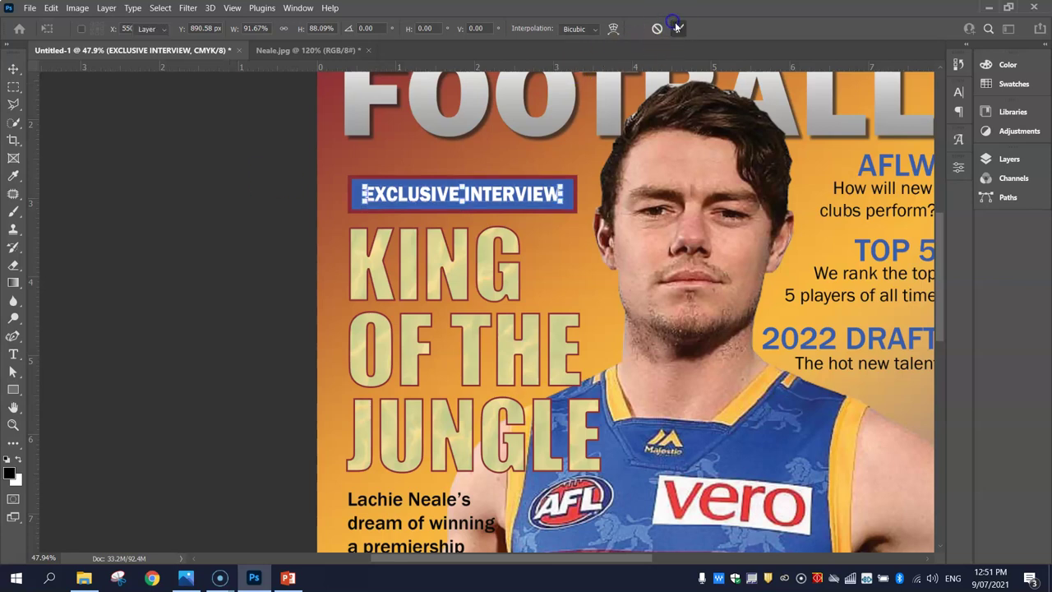
- Compare the whole cover with the Example Mag Cover.jpg image, and examine the price and issue line above the barcode
{"action": "key", "text": "ctrl+0"}
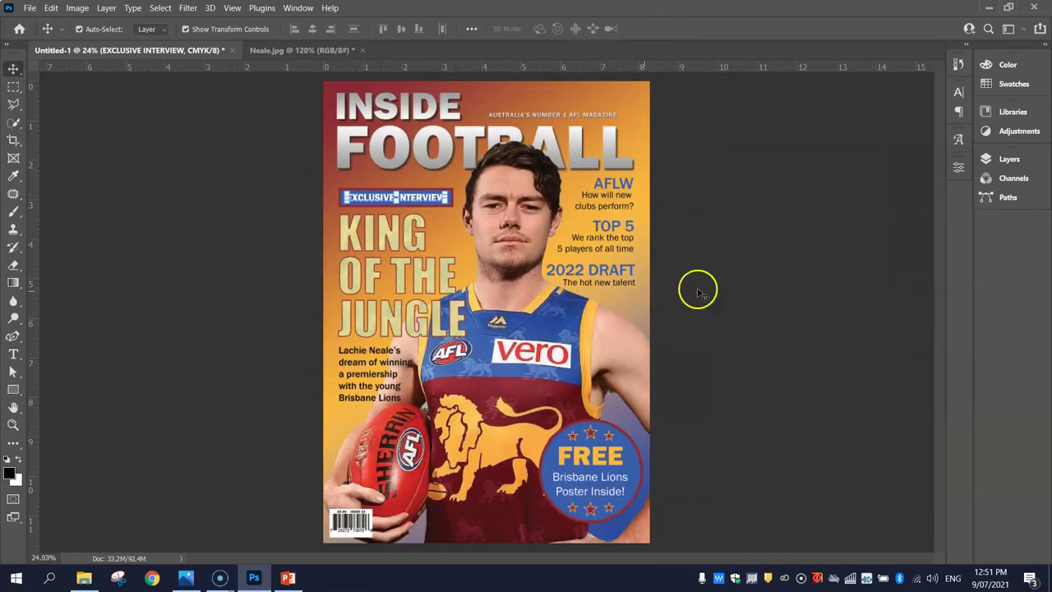
{"action": "left_click", "coordinate": [186, 578]}
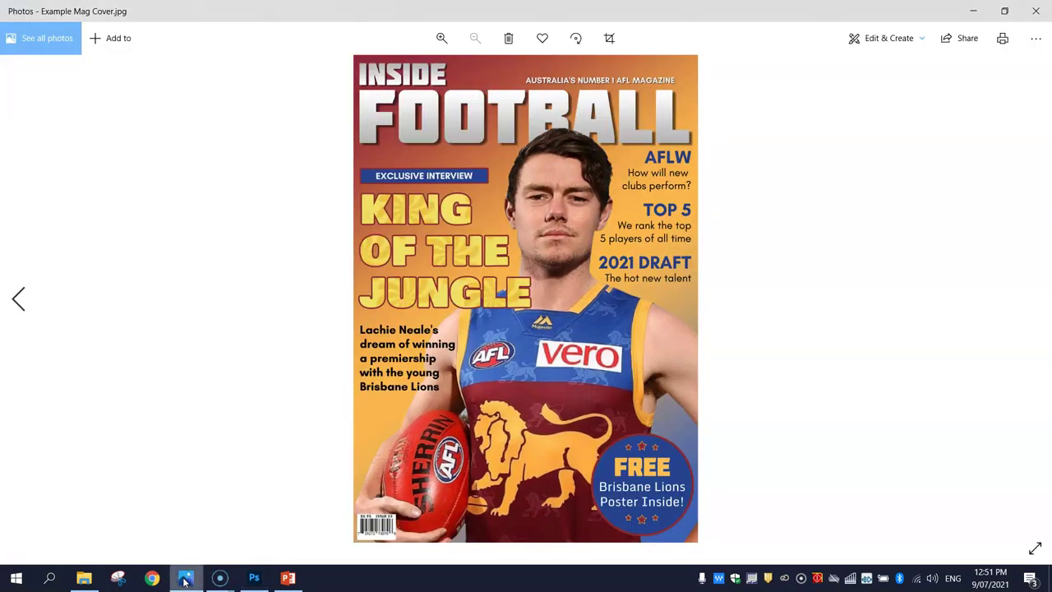
{"action": "left_click", "coordinate": [186, 578]}
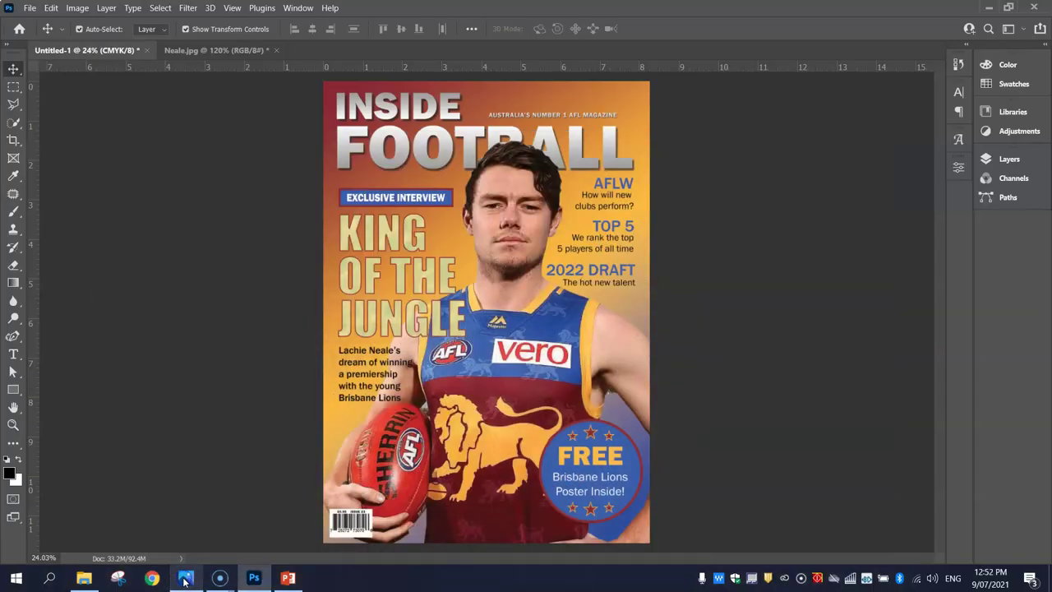
{"action": "left_click", "coordinate": [349, 198]}
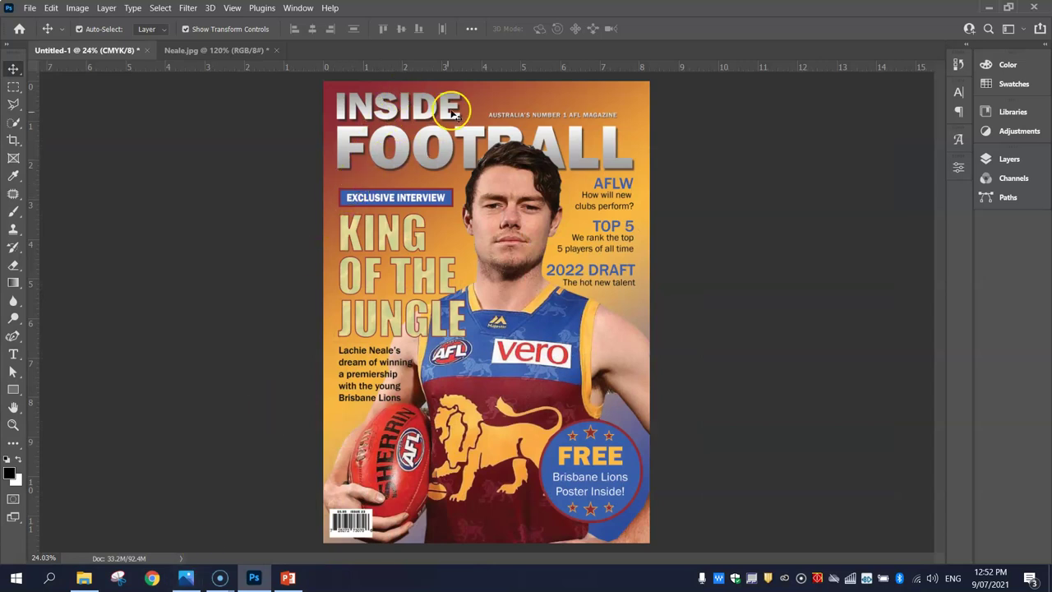
{"action": "key", "text": "alt+Tab"}
{"action": "key", "text": "alt+Tab"}
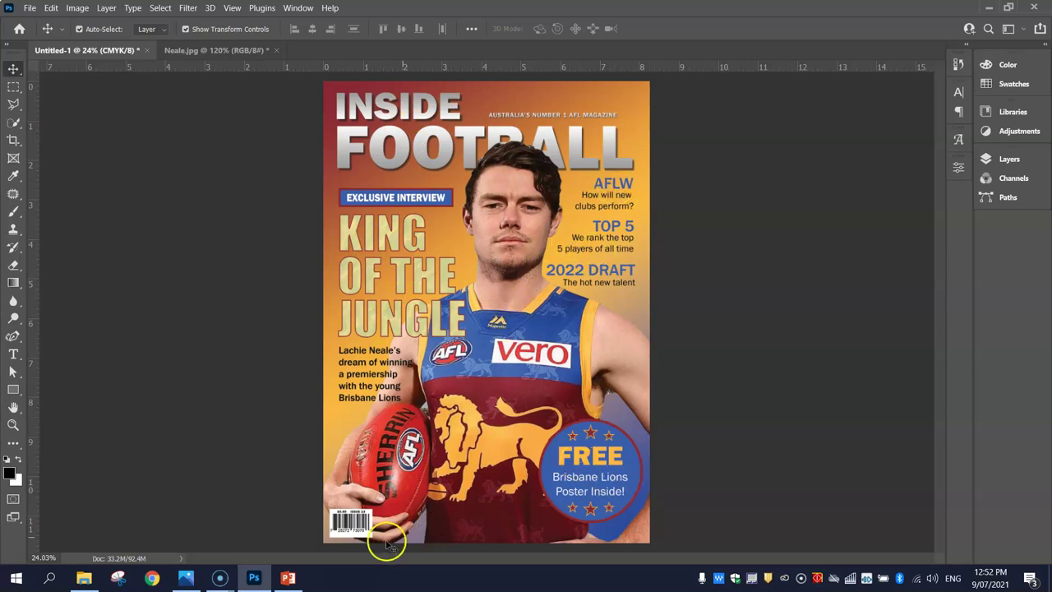
{"action": "scroll", "coordinate": [341, 523], "scroll_direction": "up", "scroll_amount": 2}
{"action": "scroll", "coordinate": [341, 522], "scroll_direction": "up", "scroll_amount": 4}
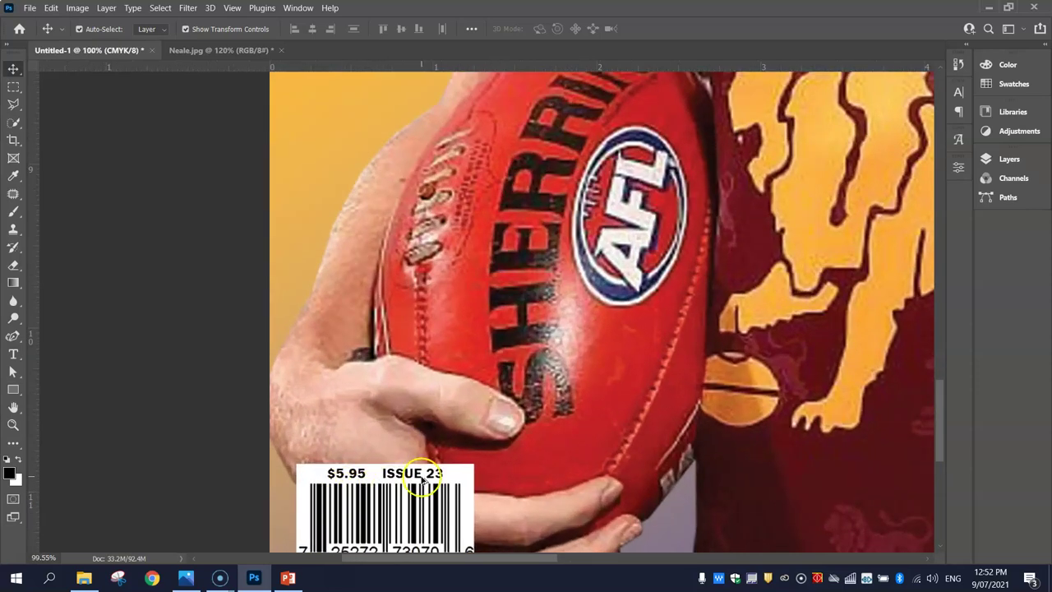
{"action": "scroll", "coordinate": [421, 481], "scroll_direction": "down", "scroll_amount": 6}
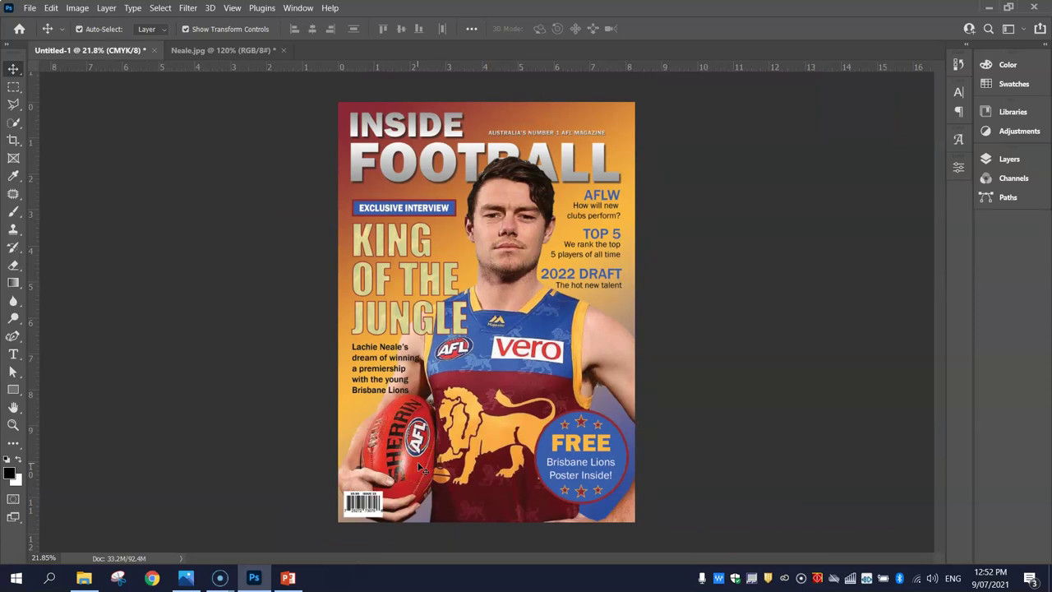
- Align the left edges of "INSIDE", "FOOTBALL", the "EXCLUSIVE INTERVIEW" banner rectangle, the "KING OF THE JUNGLE" headline and the story text below it, and deselect them
{"action": "scroll", "coordinate": [195, 326], "scroll_direction": "up", "scroll_amount": 1}
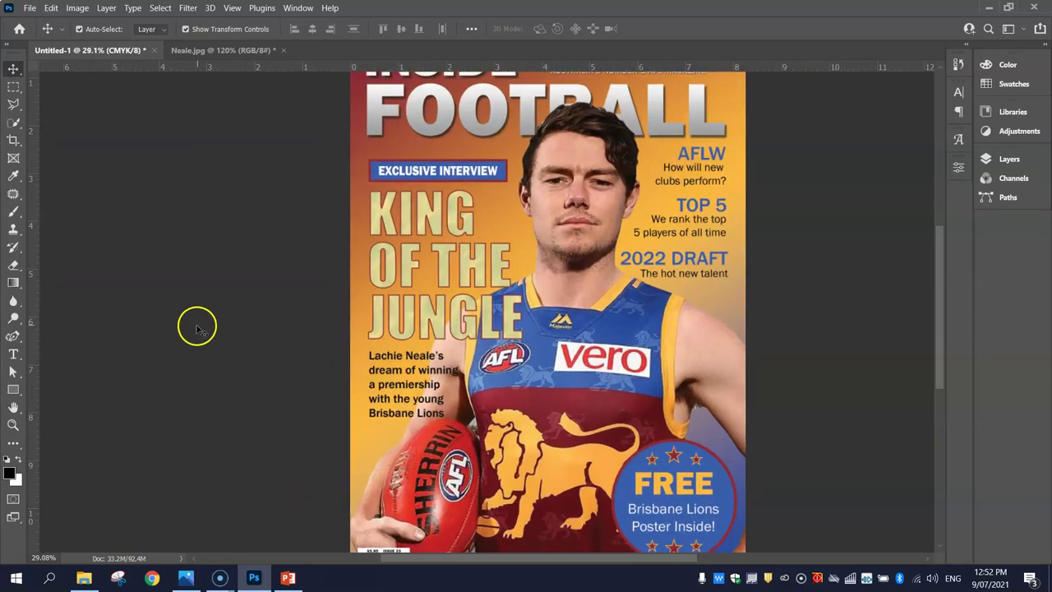
{"action": "scroll", "coordinate": [209, 285], "scroll_direction": "up", "scroll_amount": 1}
{"action": "scroll", "coordinate": [209, 285], "scroll_direction": "up", "scroll_amount": 1}
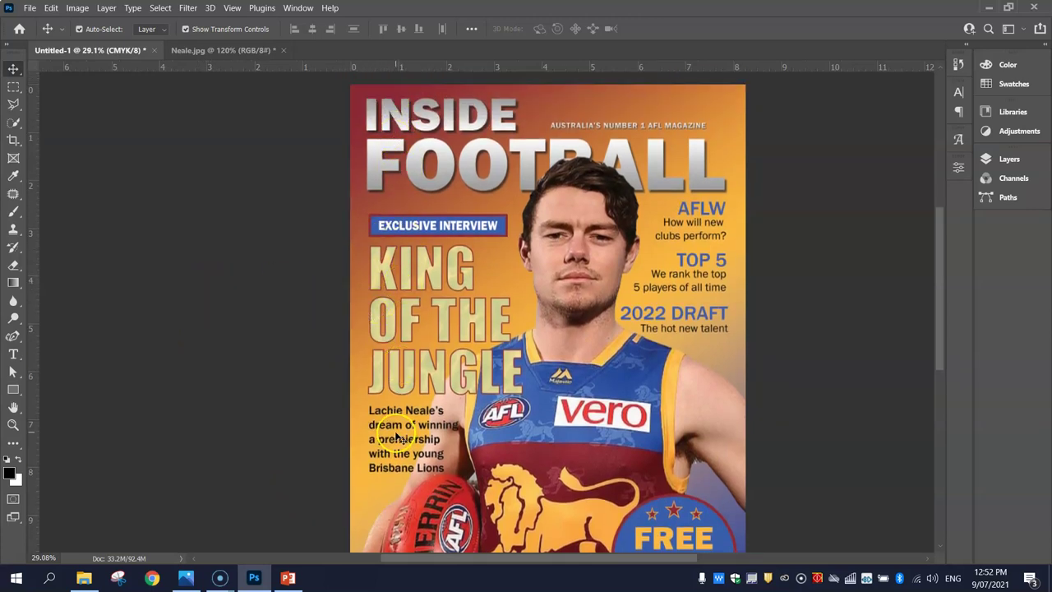
{"action": "left_click", "coordinate": [396, 121]}
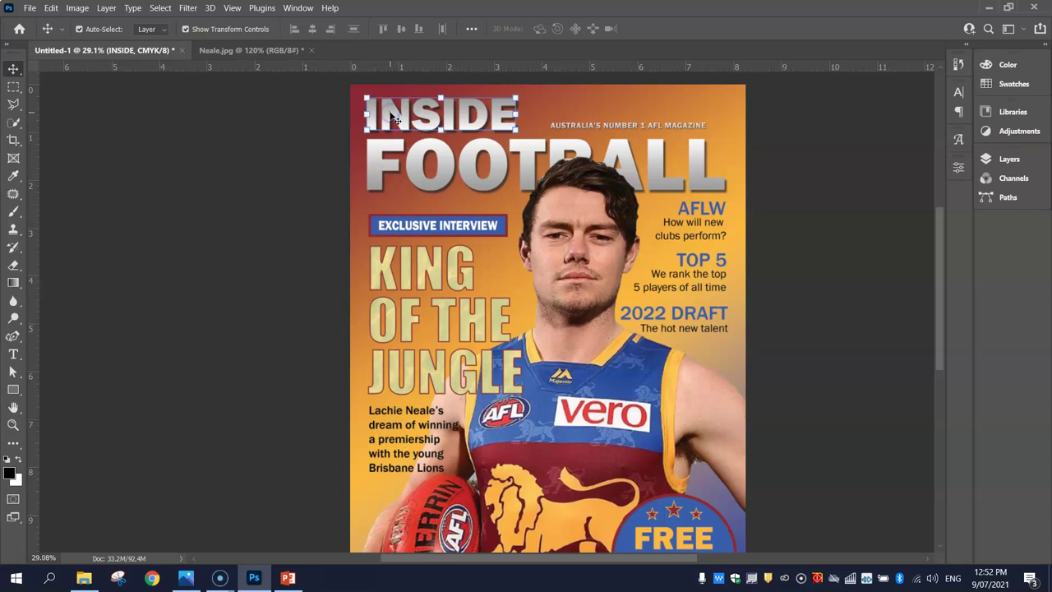
{"action": "left_click", "coordinate": [386, 162]}
{"action": "left_click", "coordinate": [380, 259]}
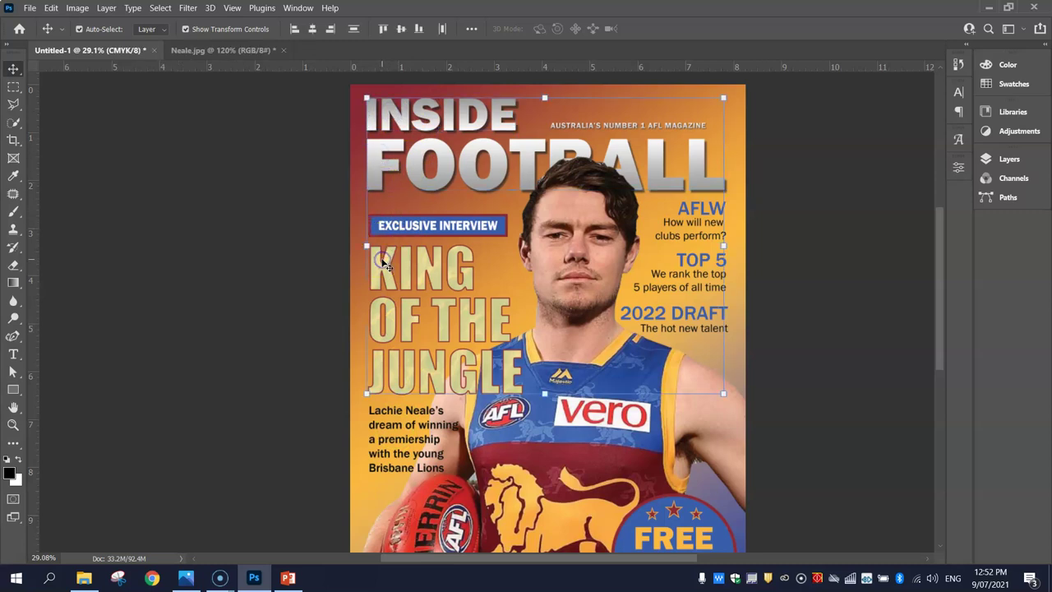
{"action": "left_click", "coordinate": [401, 425]}
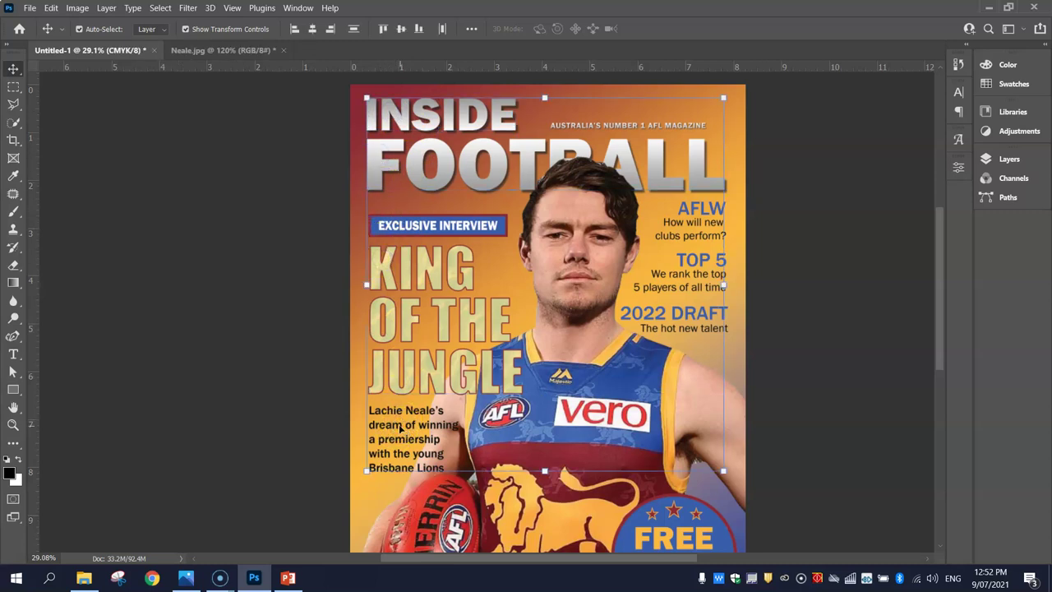
{"action": "left_click", "coordinate": [371, 226]}
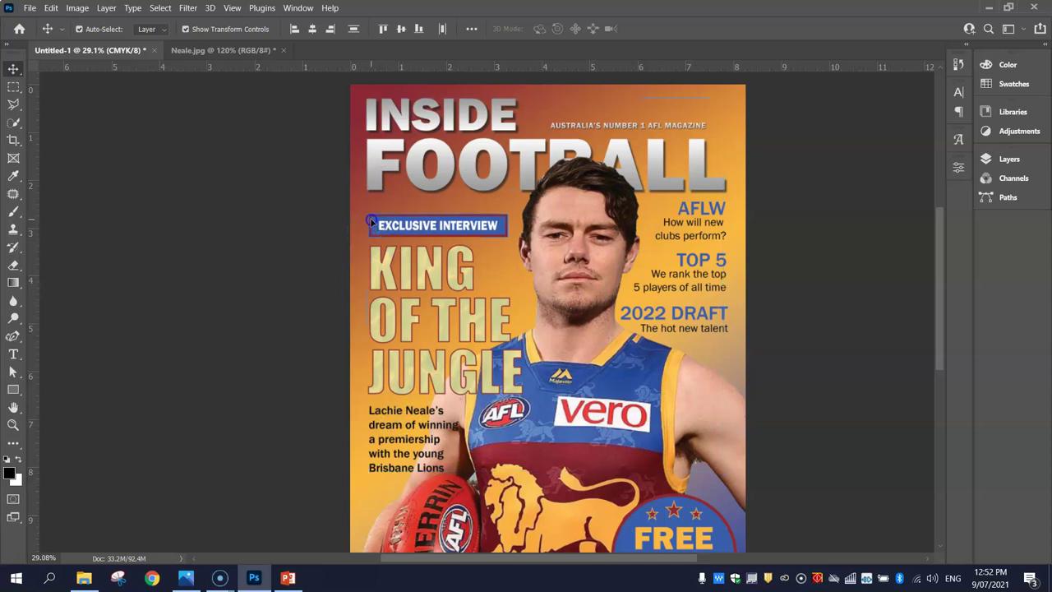
{"action": "left_click", "coordinate": [295, 31]}
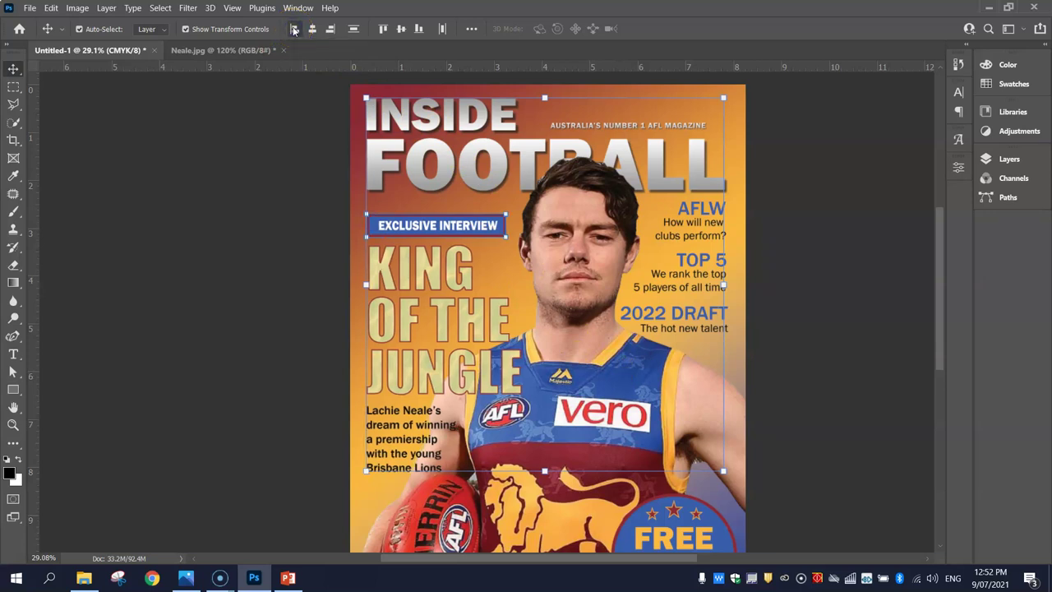
{"action": "left_click", "coordinate": [231, 329]}
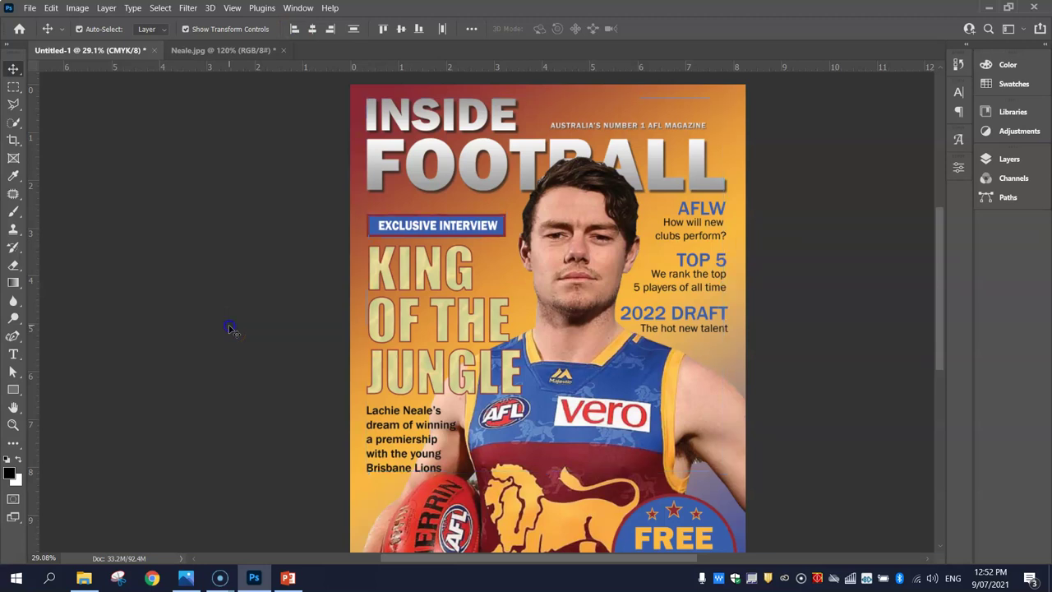
- Nudge the "EXCLUSIVE INTERVIEW" text slightly to the left to centre it in its banner
{"action": "left_click", "coordinate": [406, 226]}
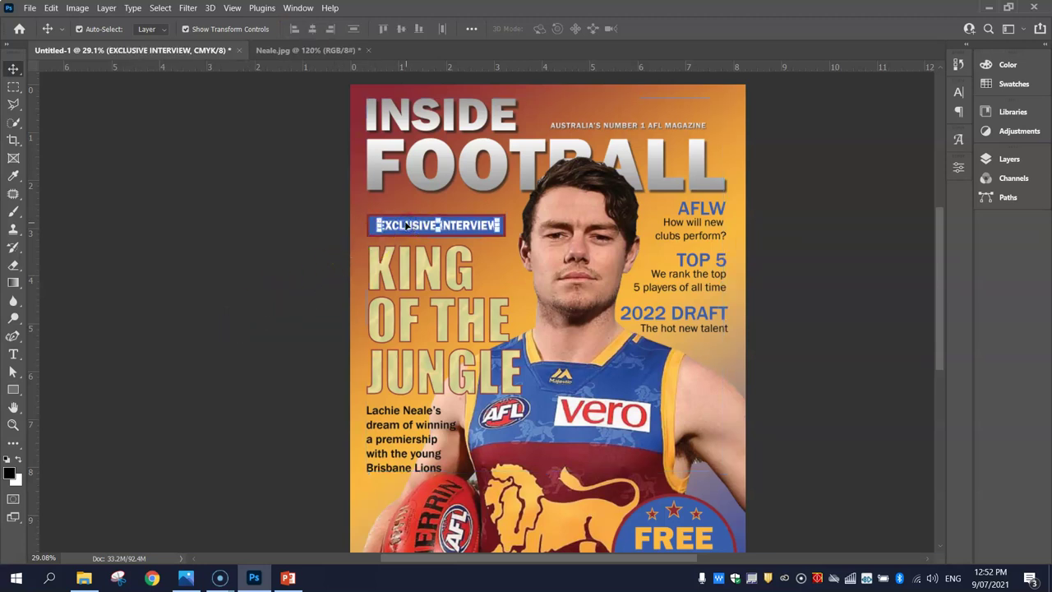
{"action": "left_click", "coordinate": [892, 141]}
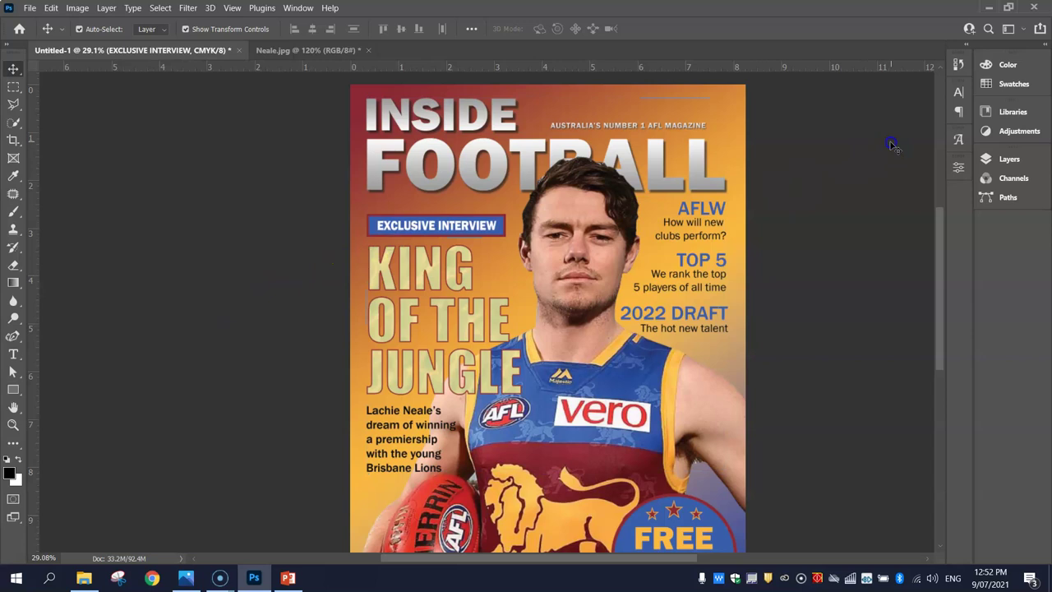
{"action": "key", "text": "ctrl+0"}
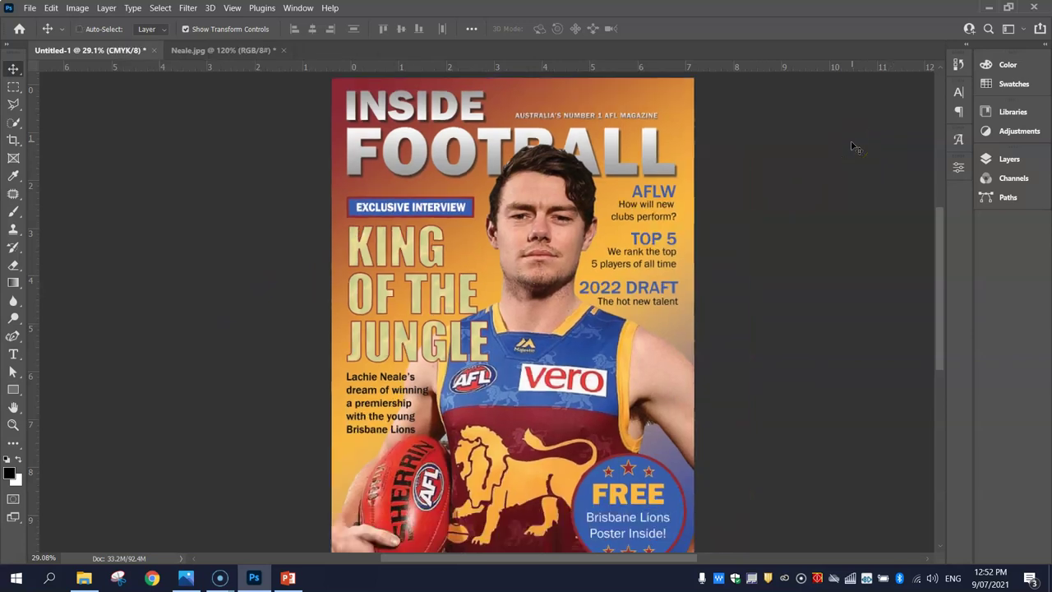